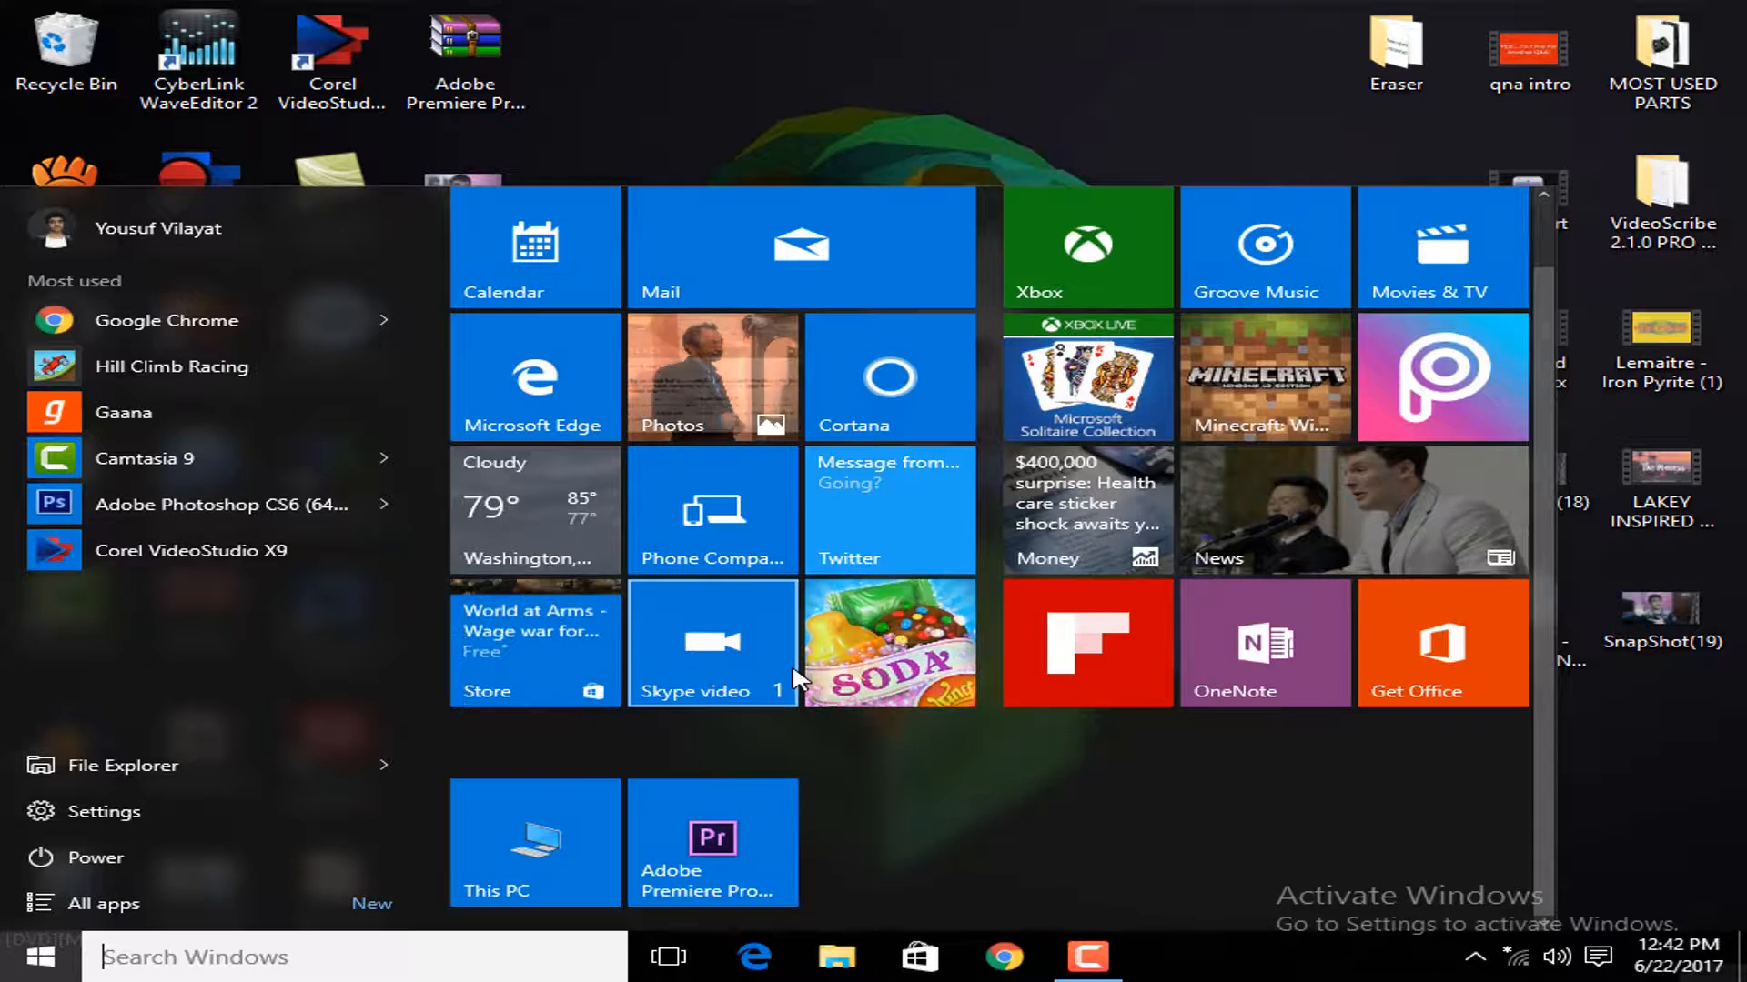
Launch Adobe Premiere Pro and dismiss its welcome screen
left_click(708, 844)
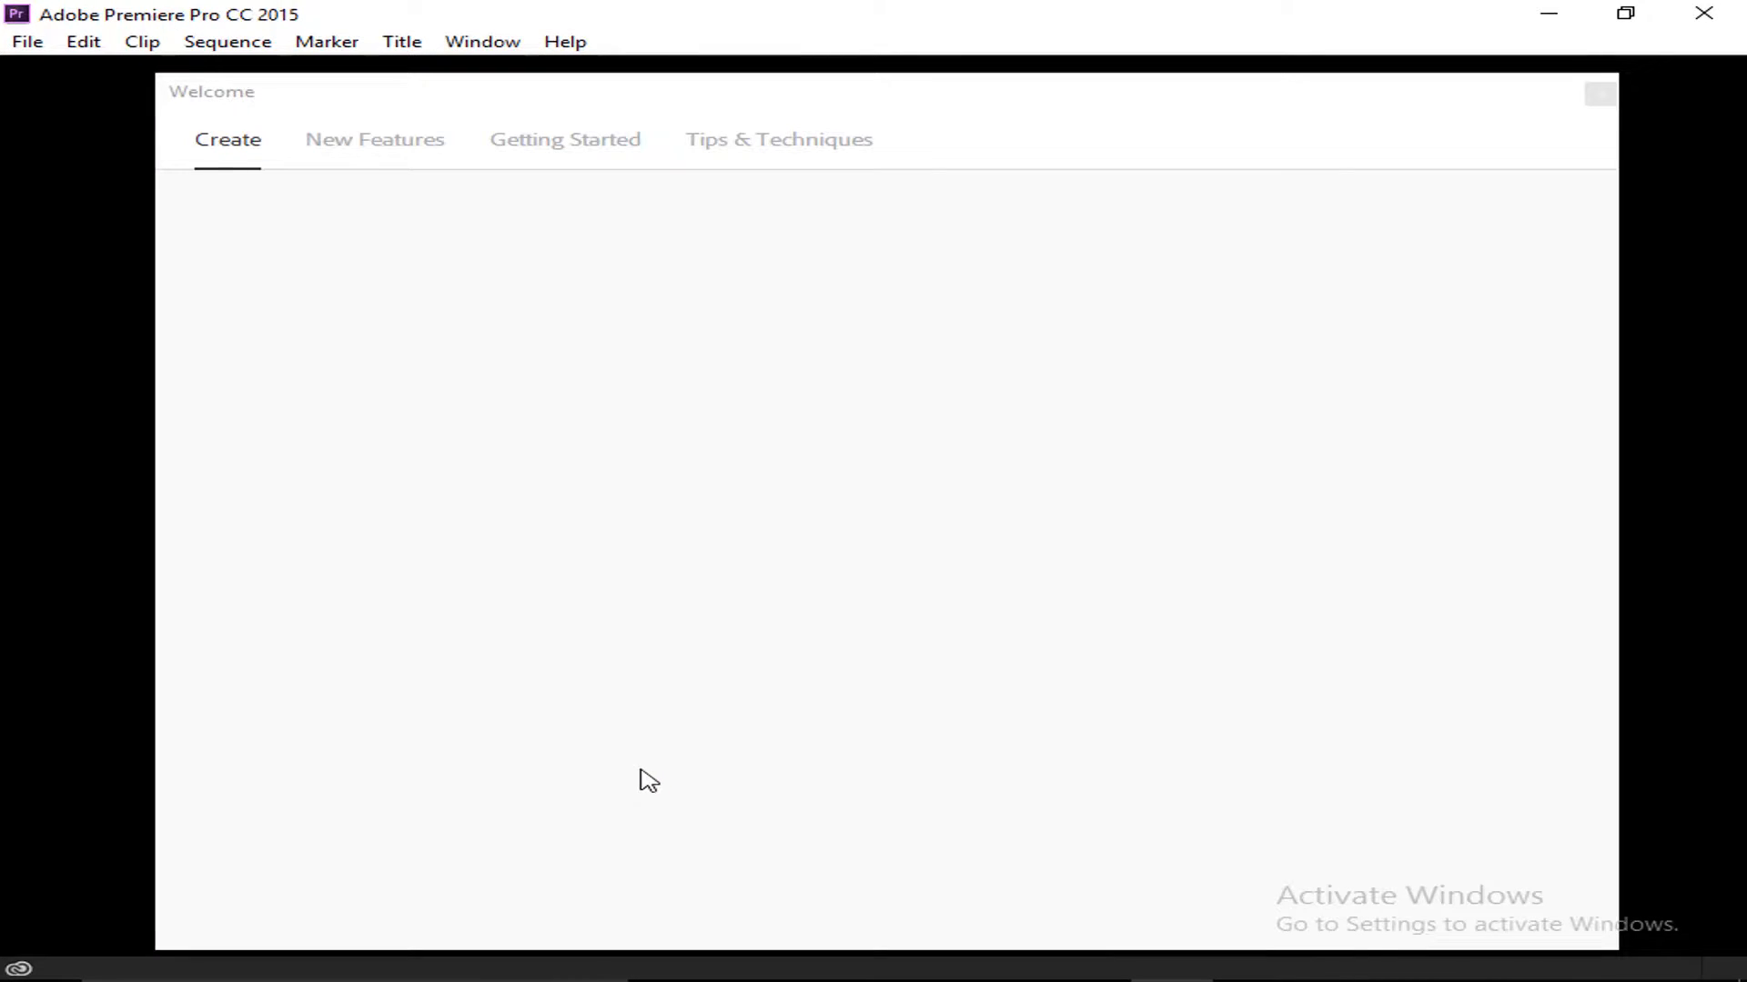
left_click(1598, 96)
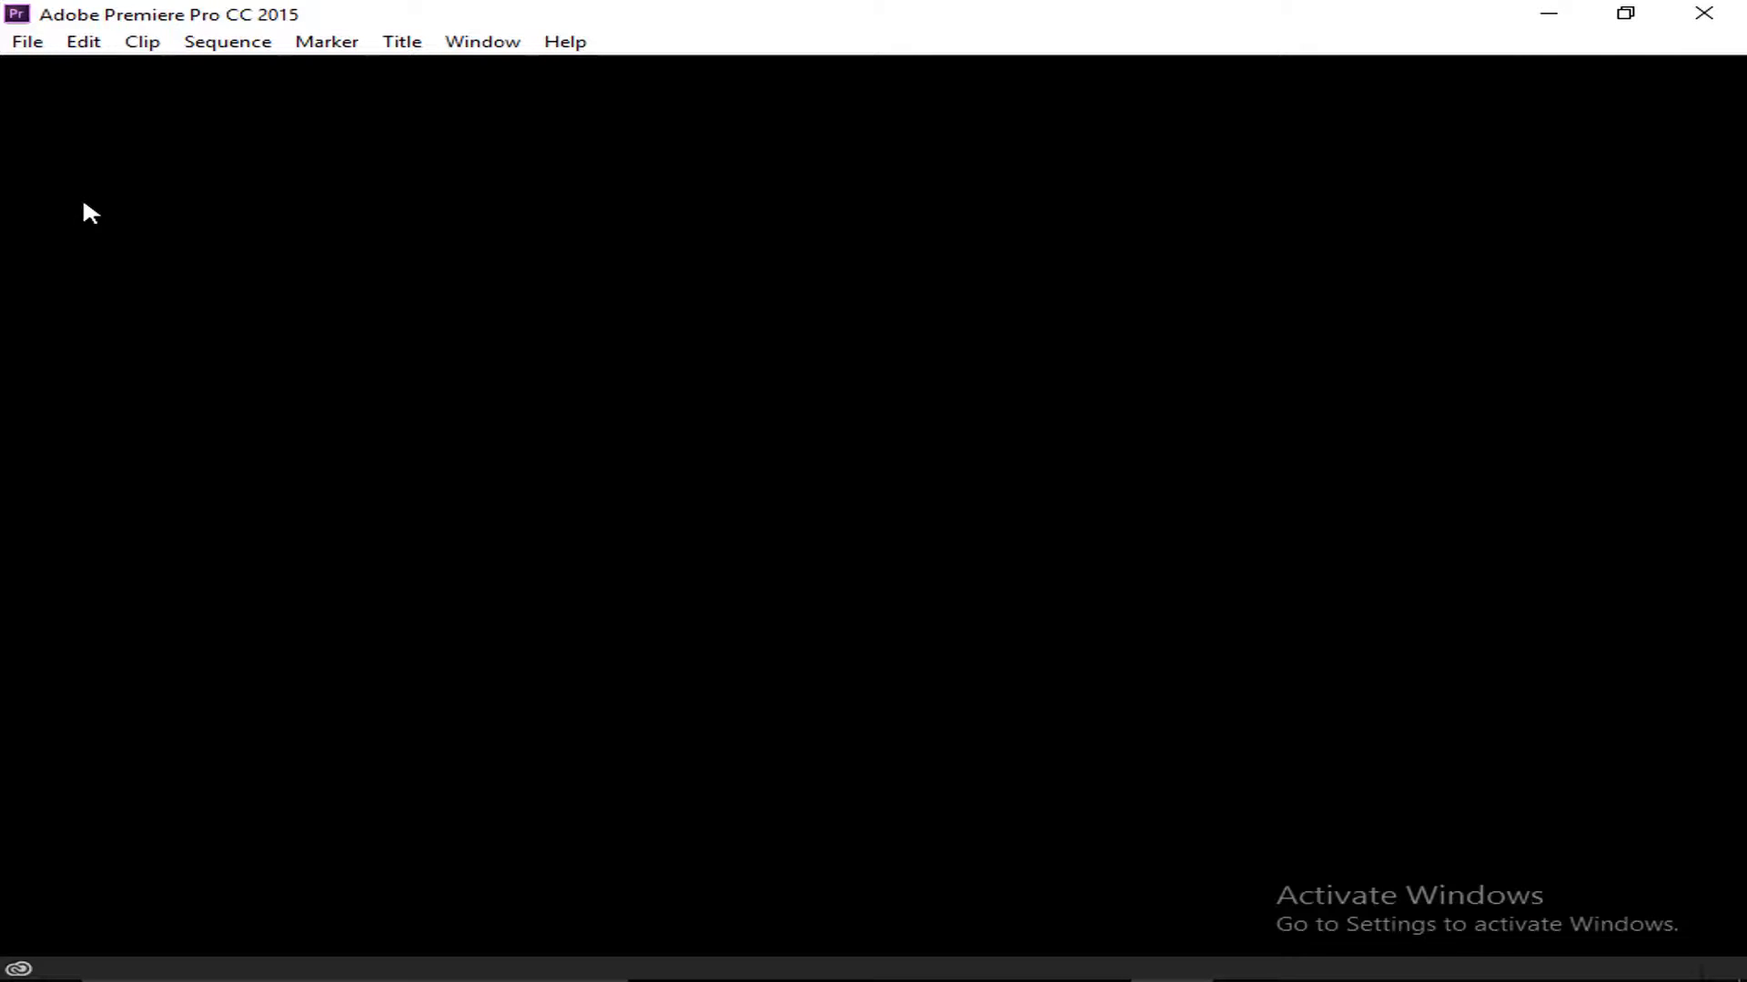
Create a new project named "tutorial" with the default location and settings
left_click(27, 45)
mouse_move(61, 77)
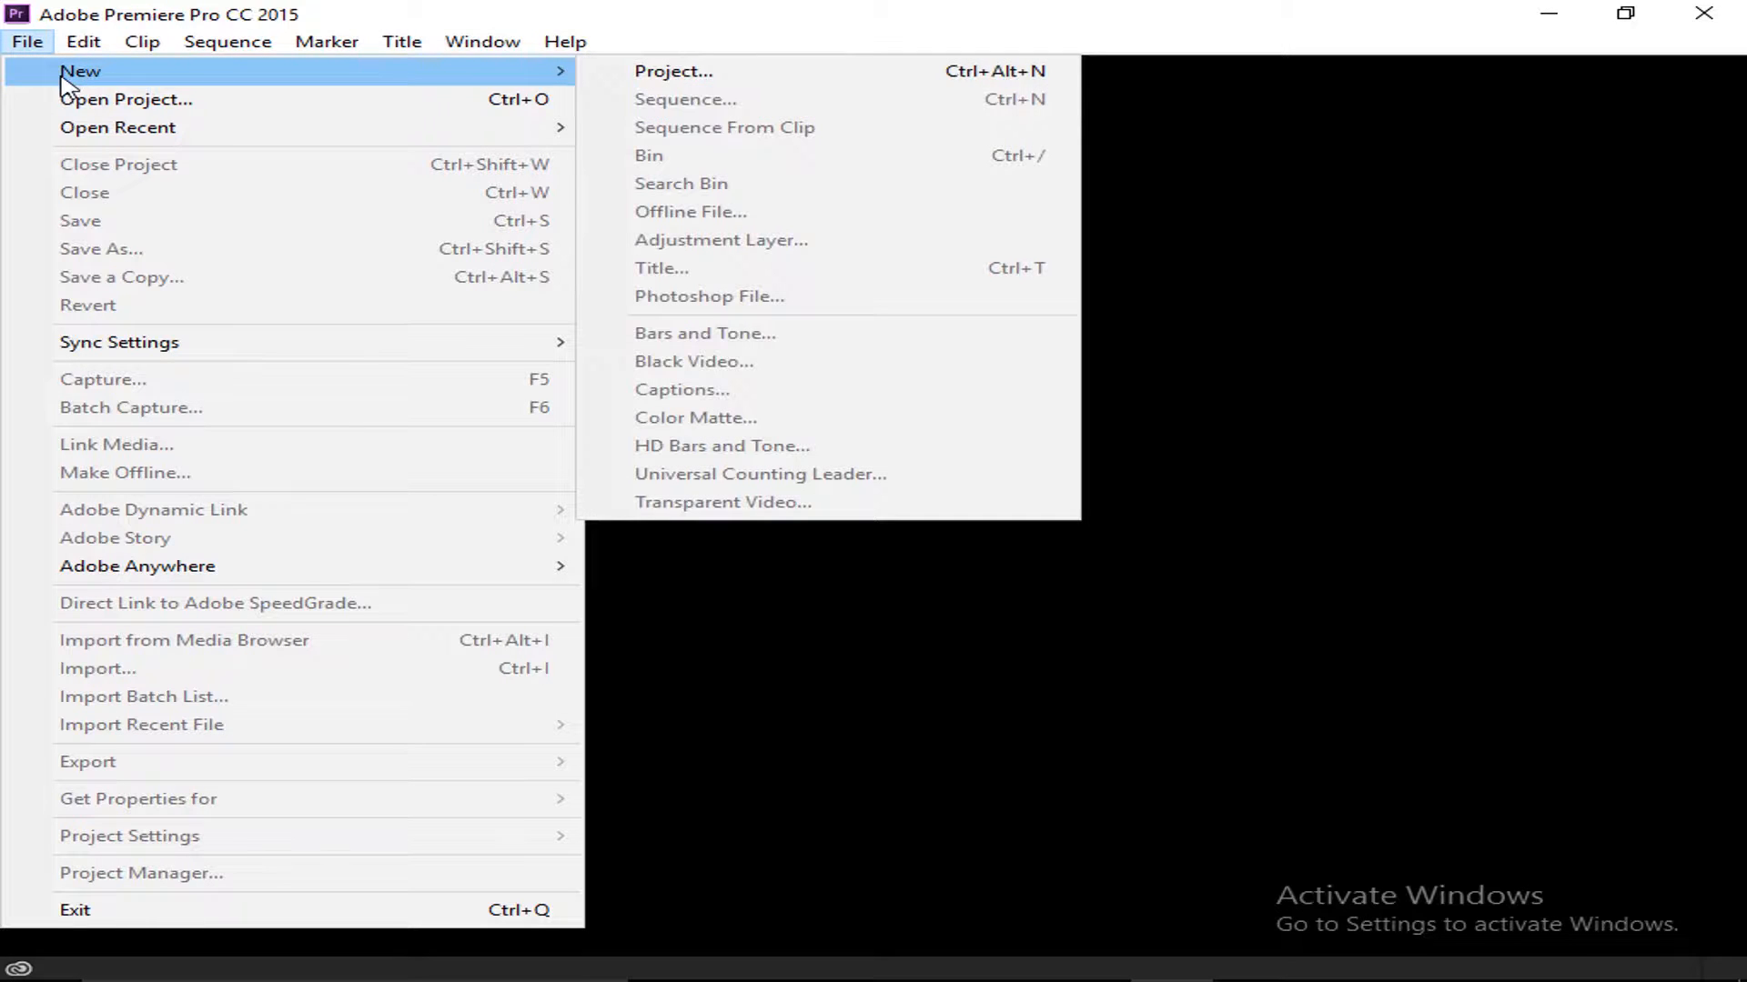
left_click(671, 71)
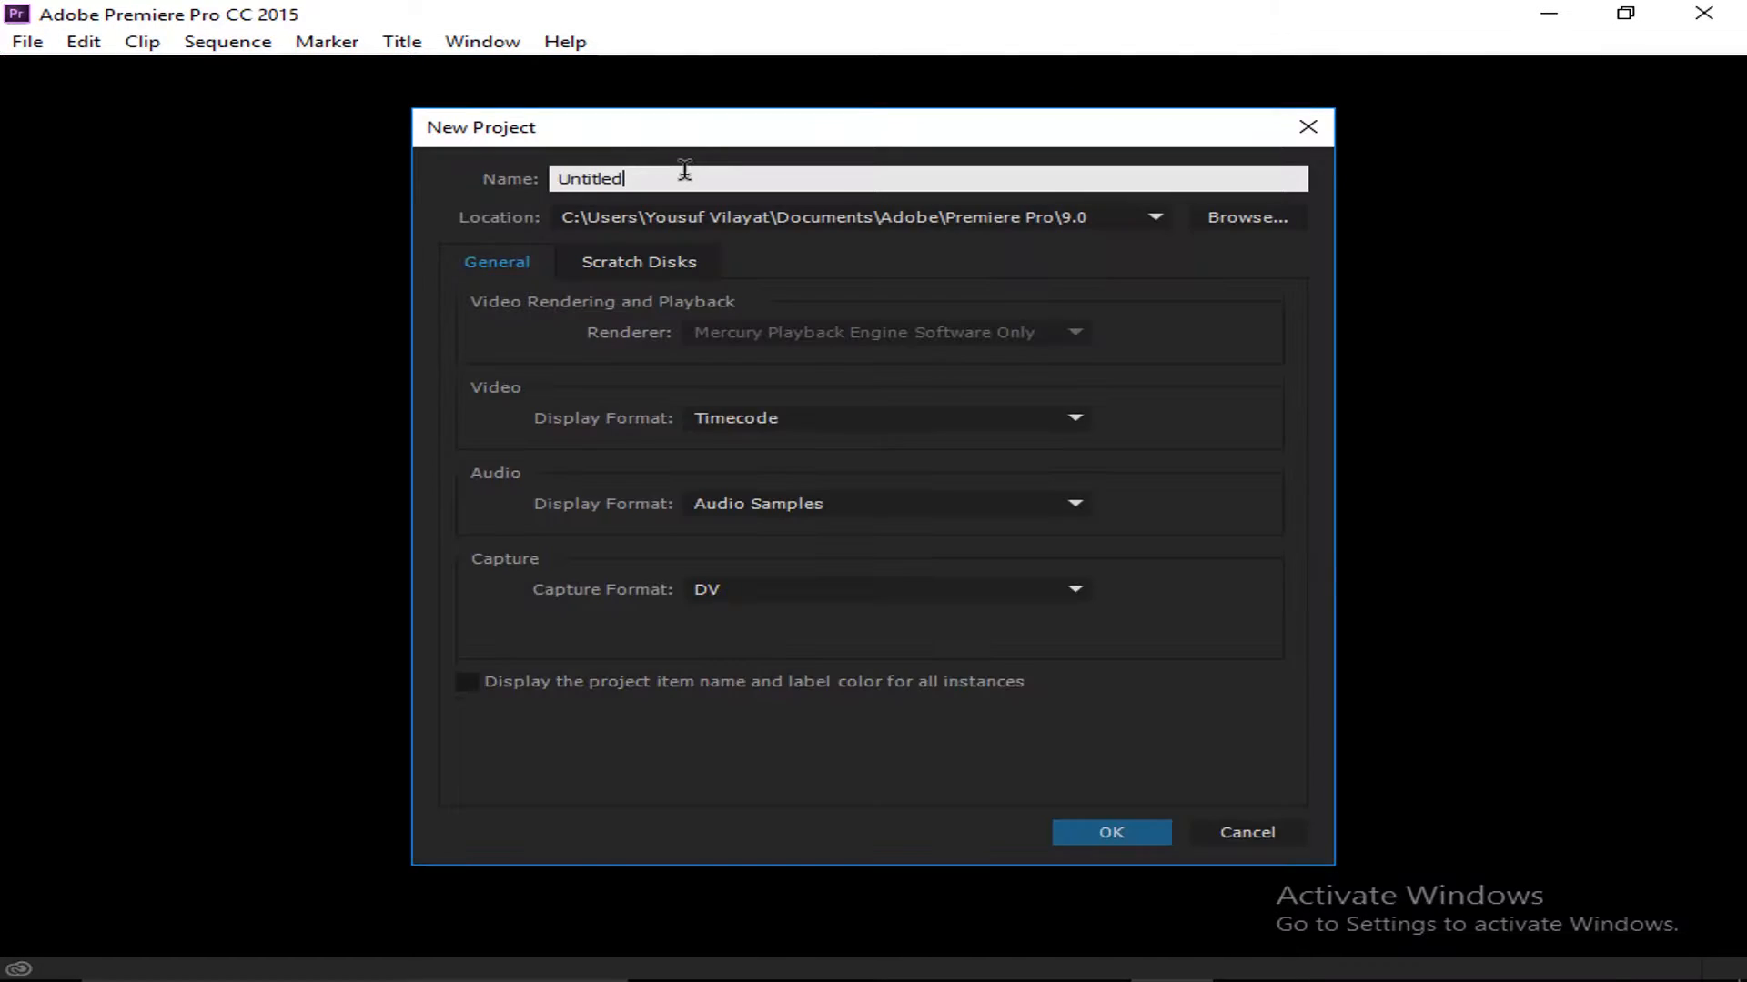
key("BackSpace")
key("BackSpace")
key("BackSpace")
key("BackSpace")
key("BackSpace")
key("BackSpace")
key("BackSpace")
key("BackSpace")
type("tutorial")
key("Return")
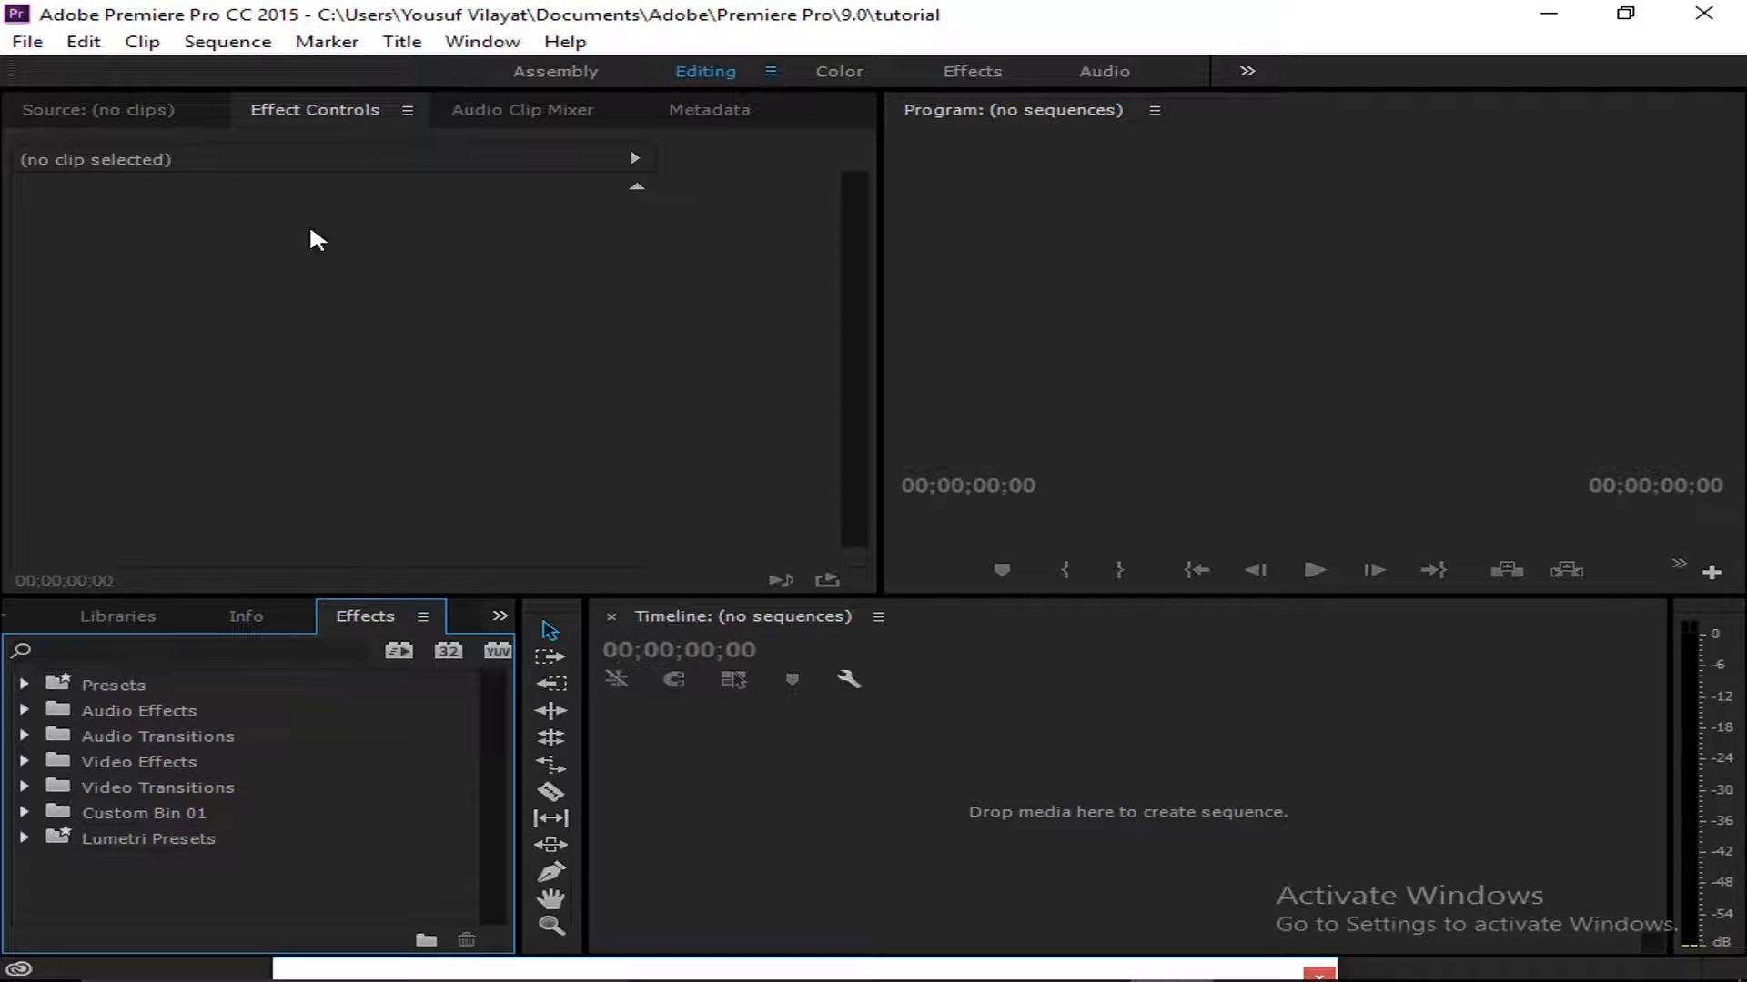
Bring up the project's media bin and start a media import from the Desktop folder
left_click(500, 617)
left_click(555, 648)
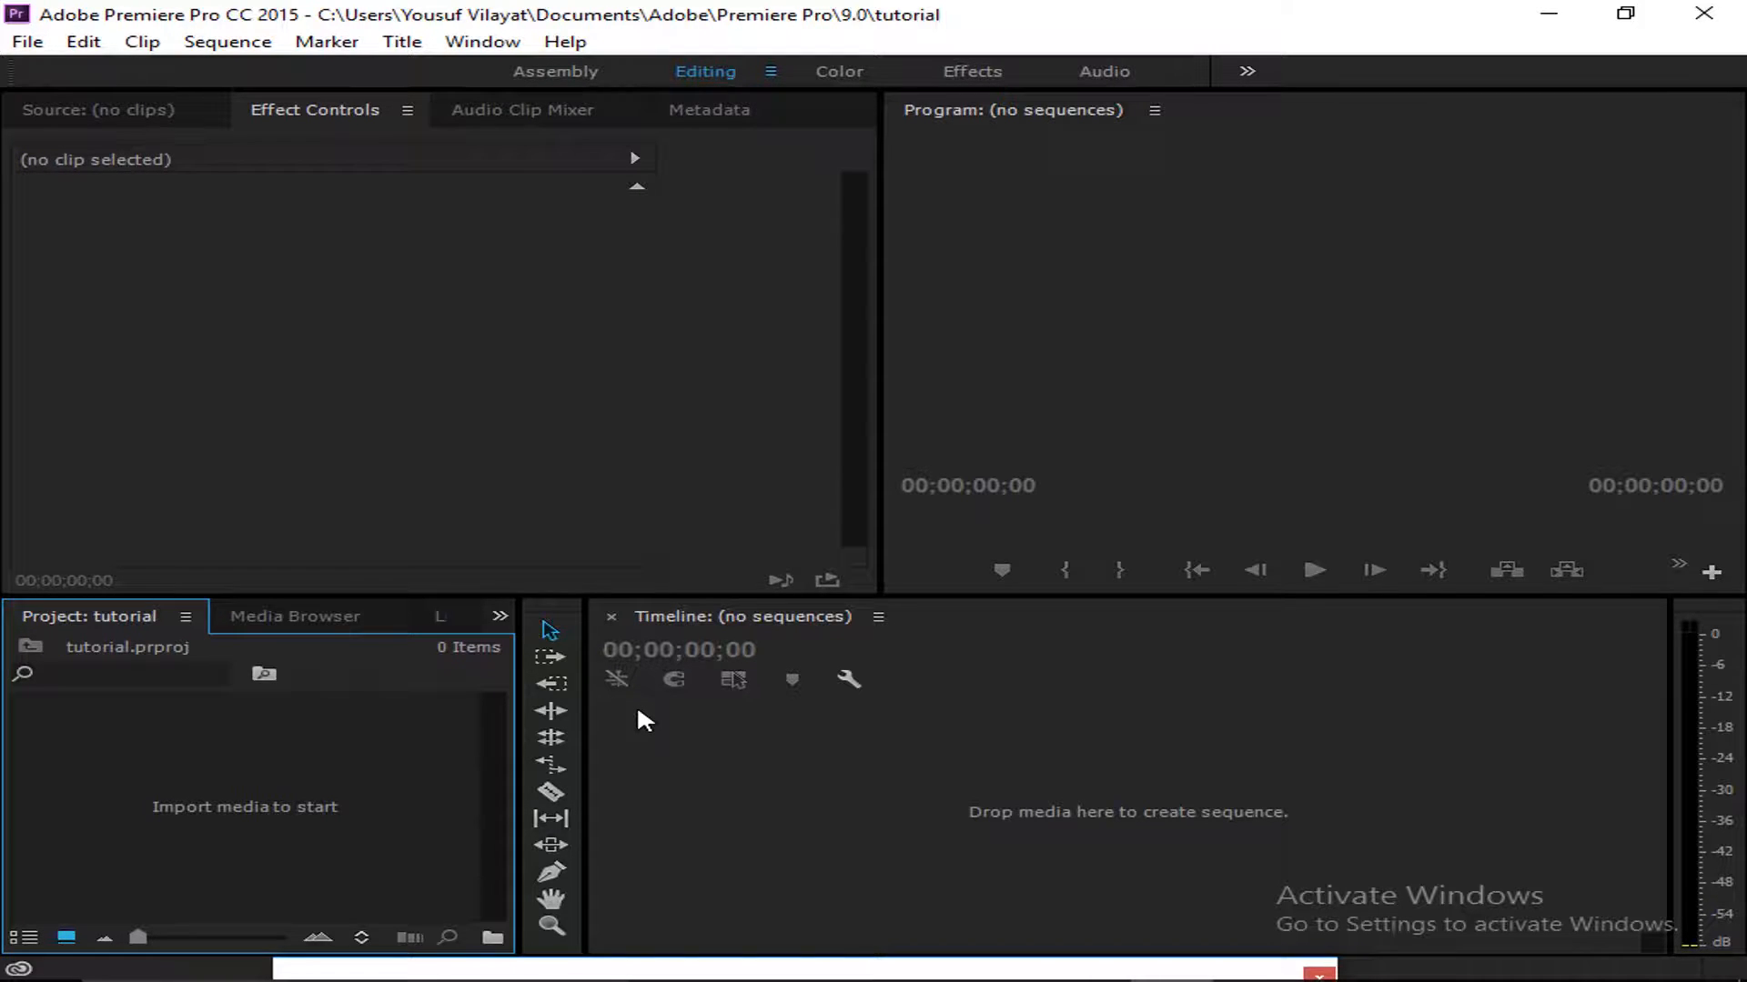
double_click(98, 775)
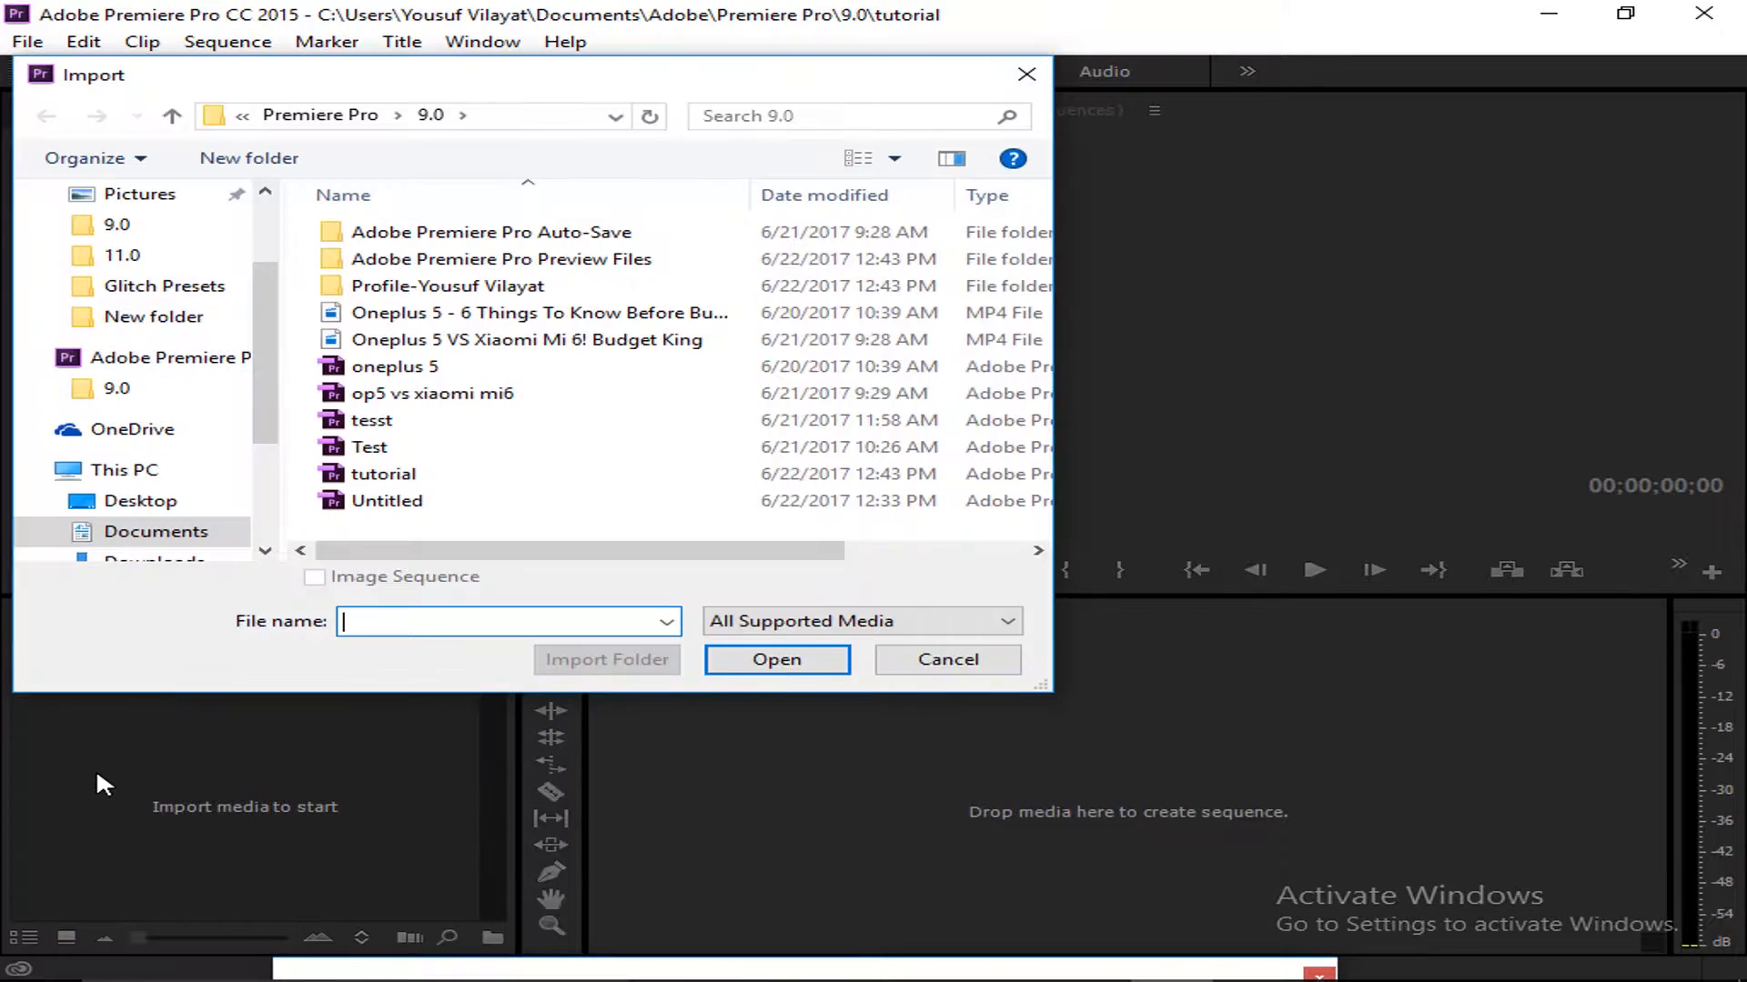
left_click(168, 503)
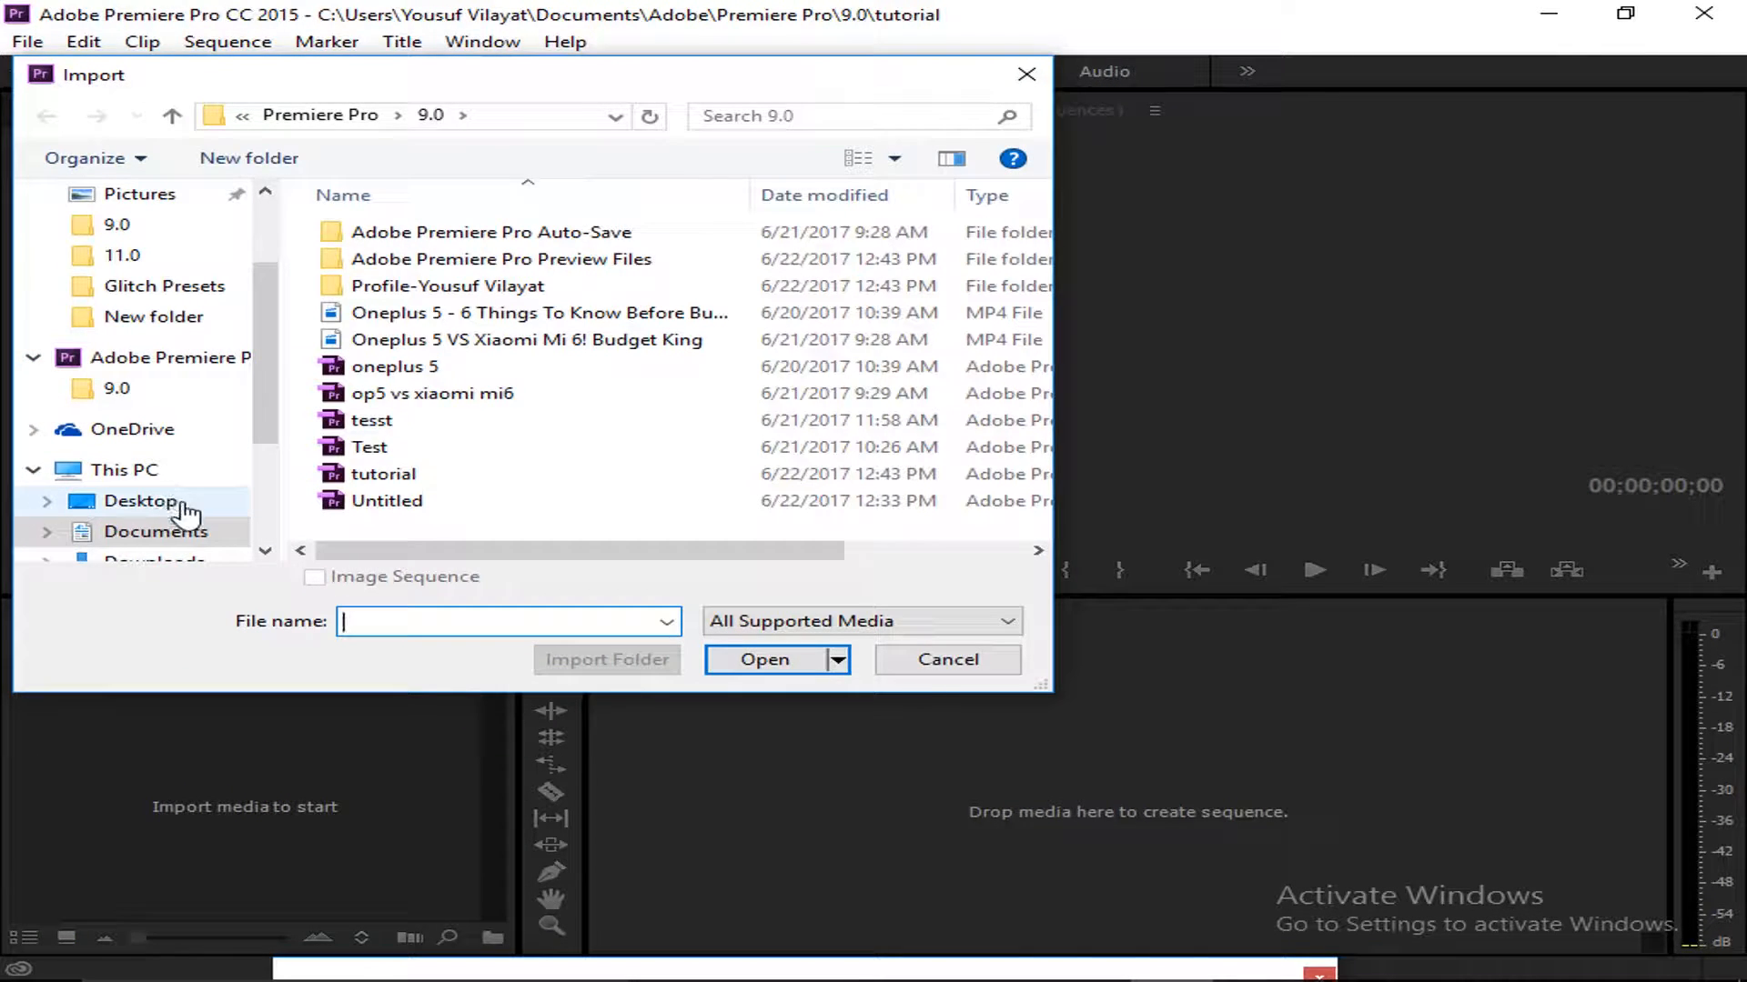
scroll(507, 329, "down", 8)
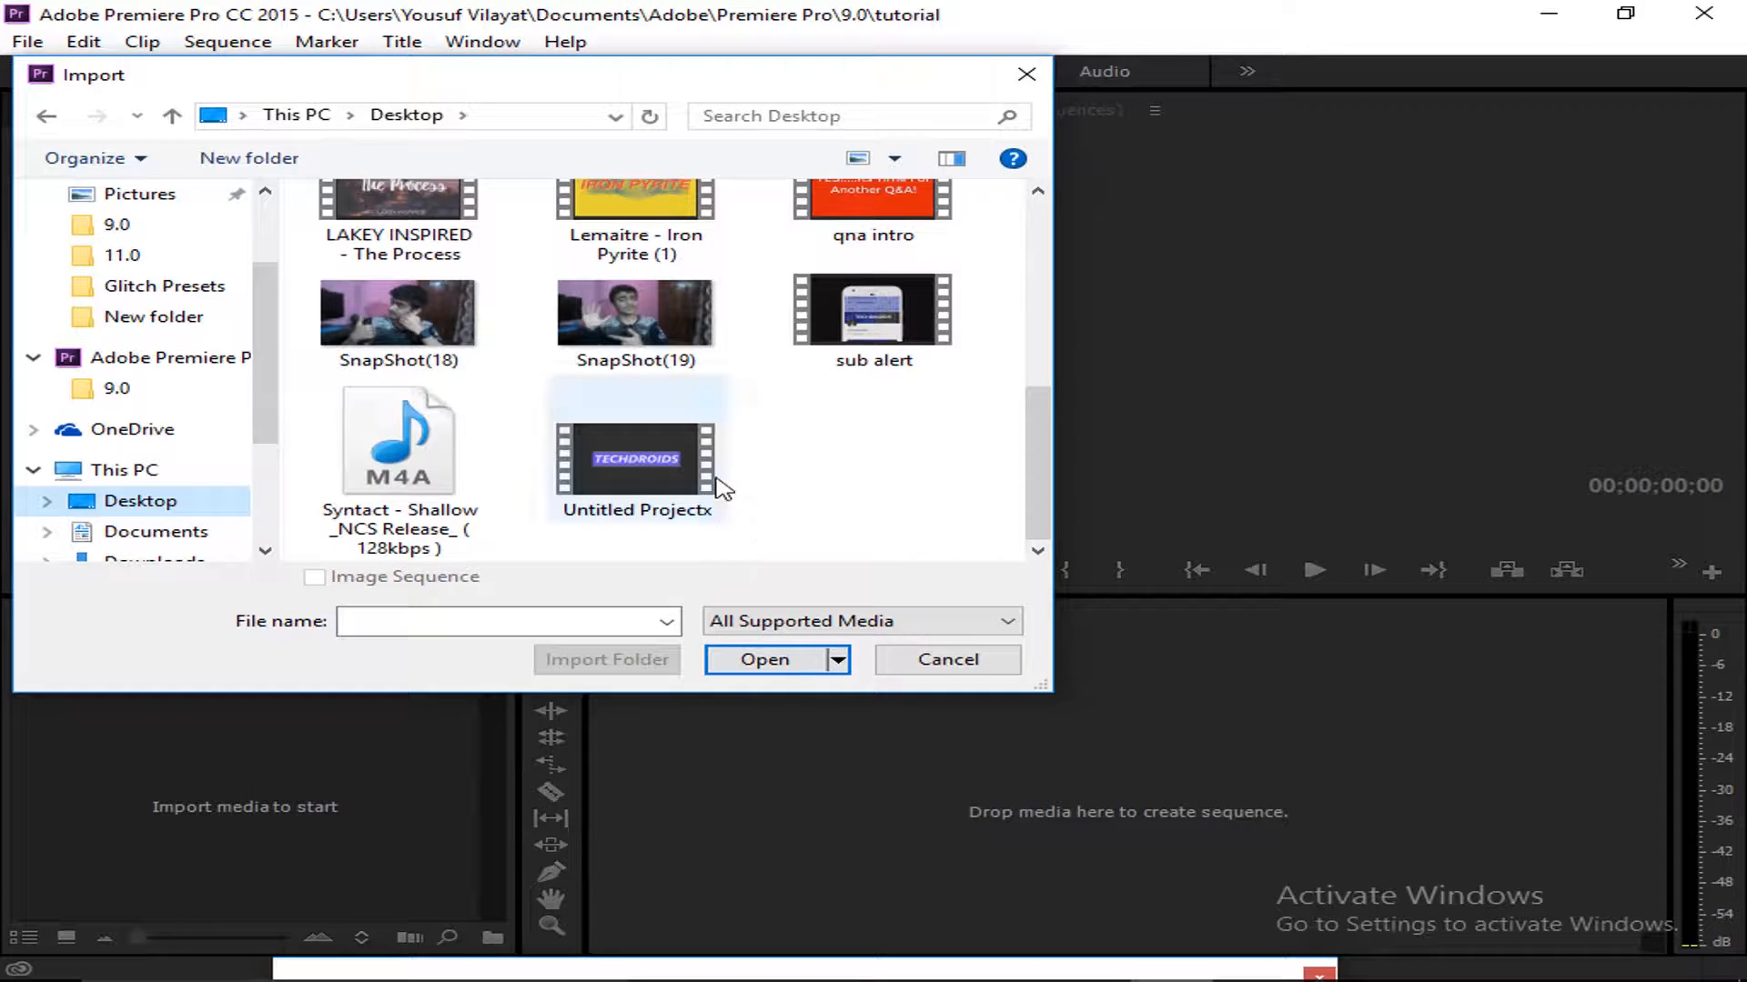
Import Untitled Projectx, Syntact - Shallow, SnapShot(18), SnapShot(19), LAKEY INSPIRED - The Process, Lemaitre - Iron Pyrite (1) and de into the project
left_click(653, 485)
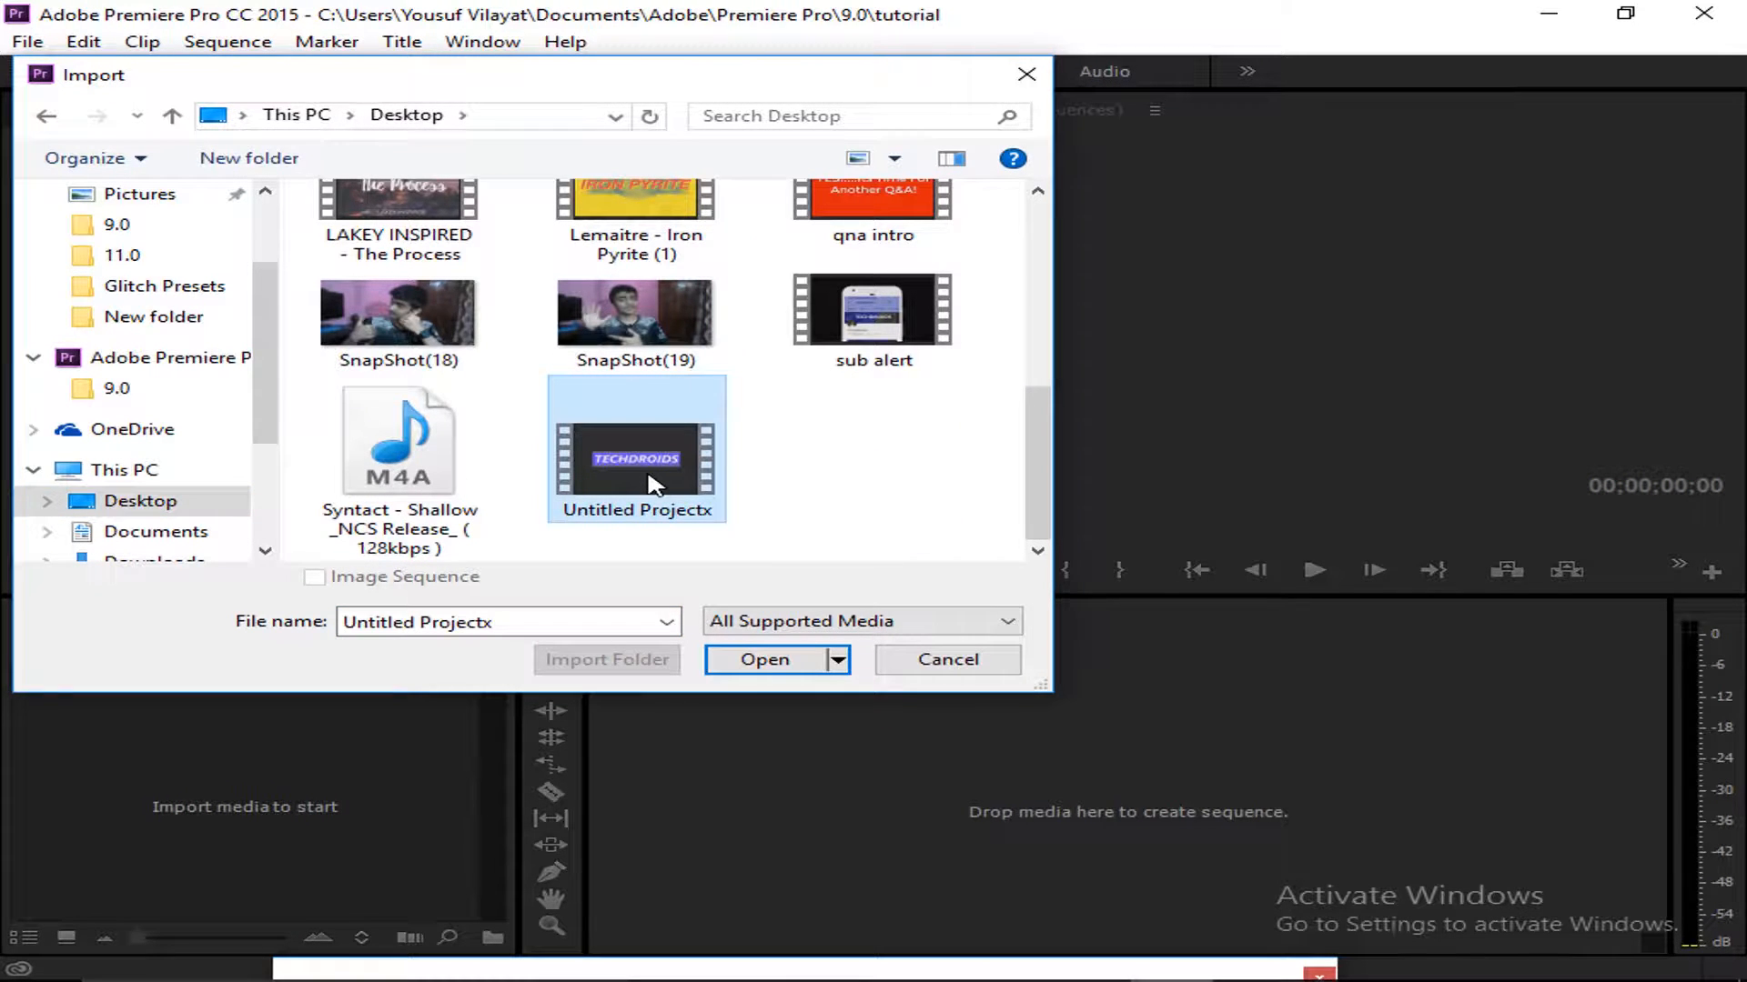
left_click(400, 458, "ctrl")
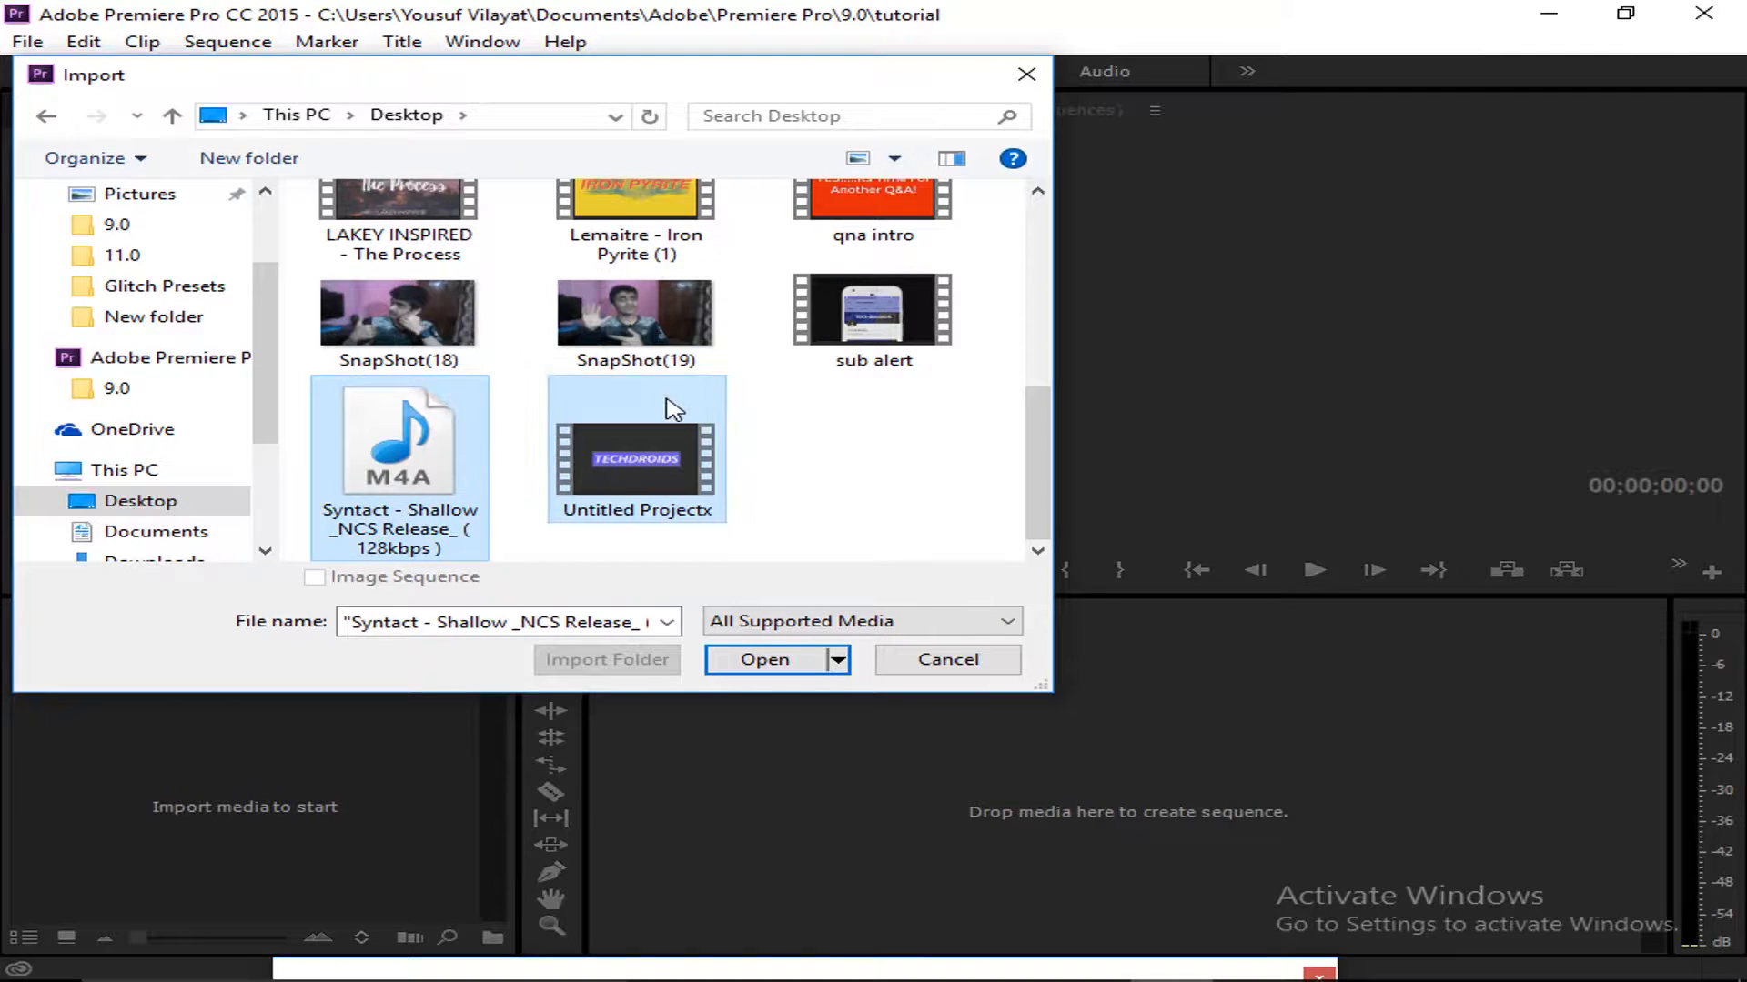
scroll(673, 409, "up", 1)
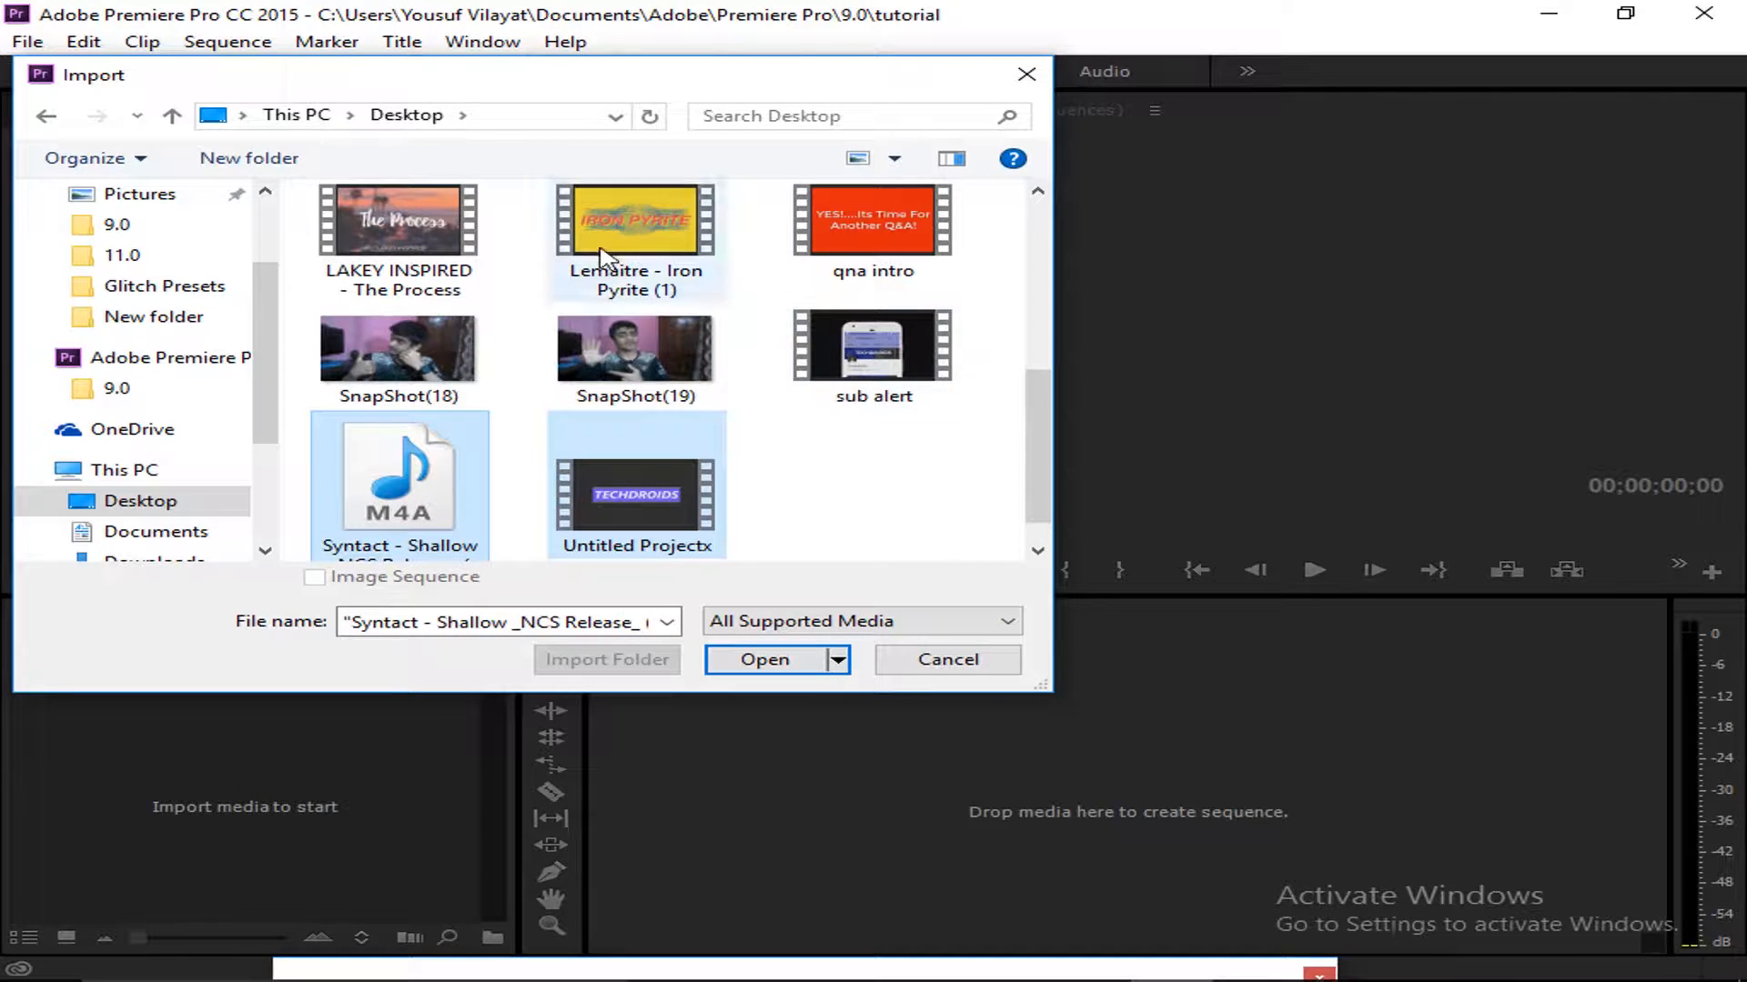
left_click(636, 373, "ctrl")
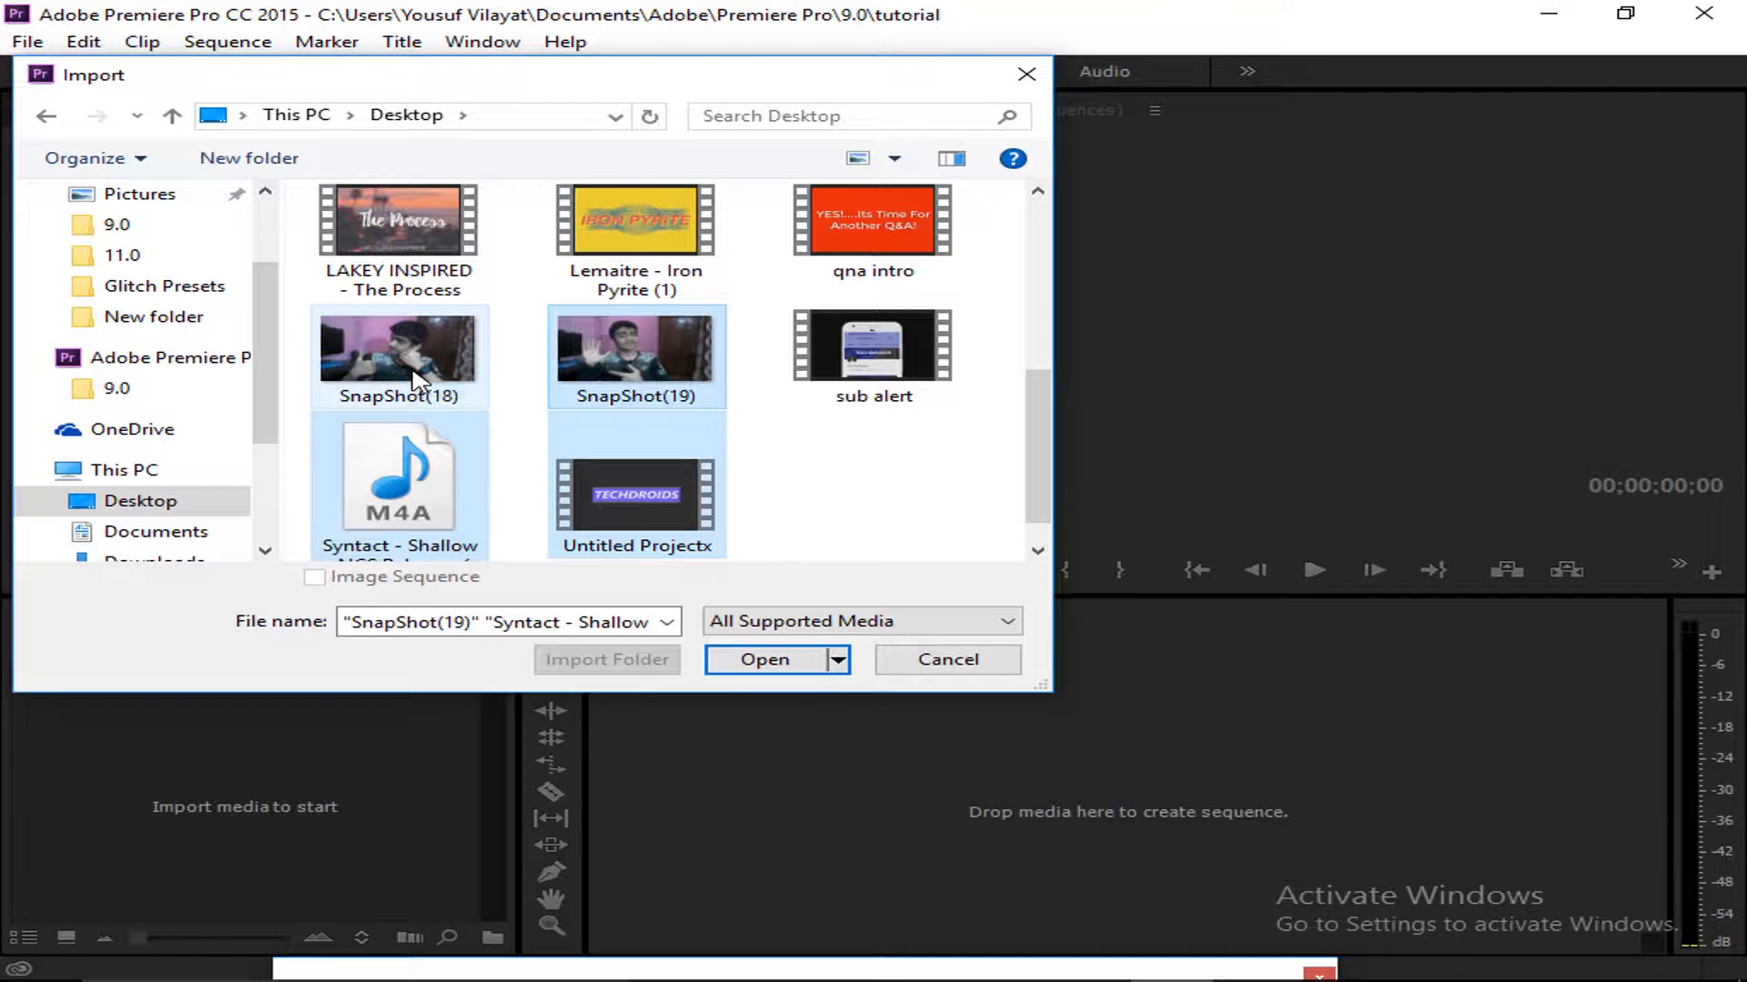
left_click(417, 364, "ctrl")
left_click(478, 284, "ctrl")
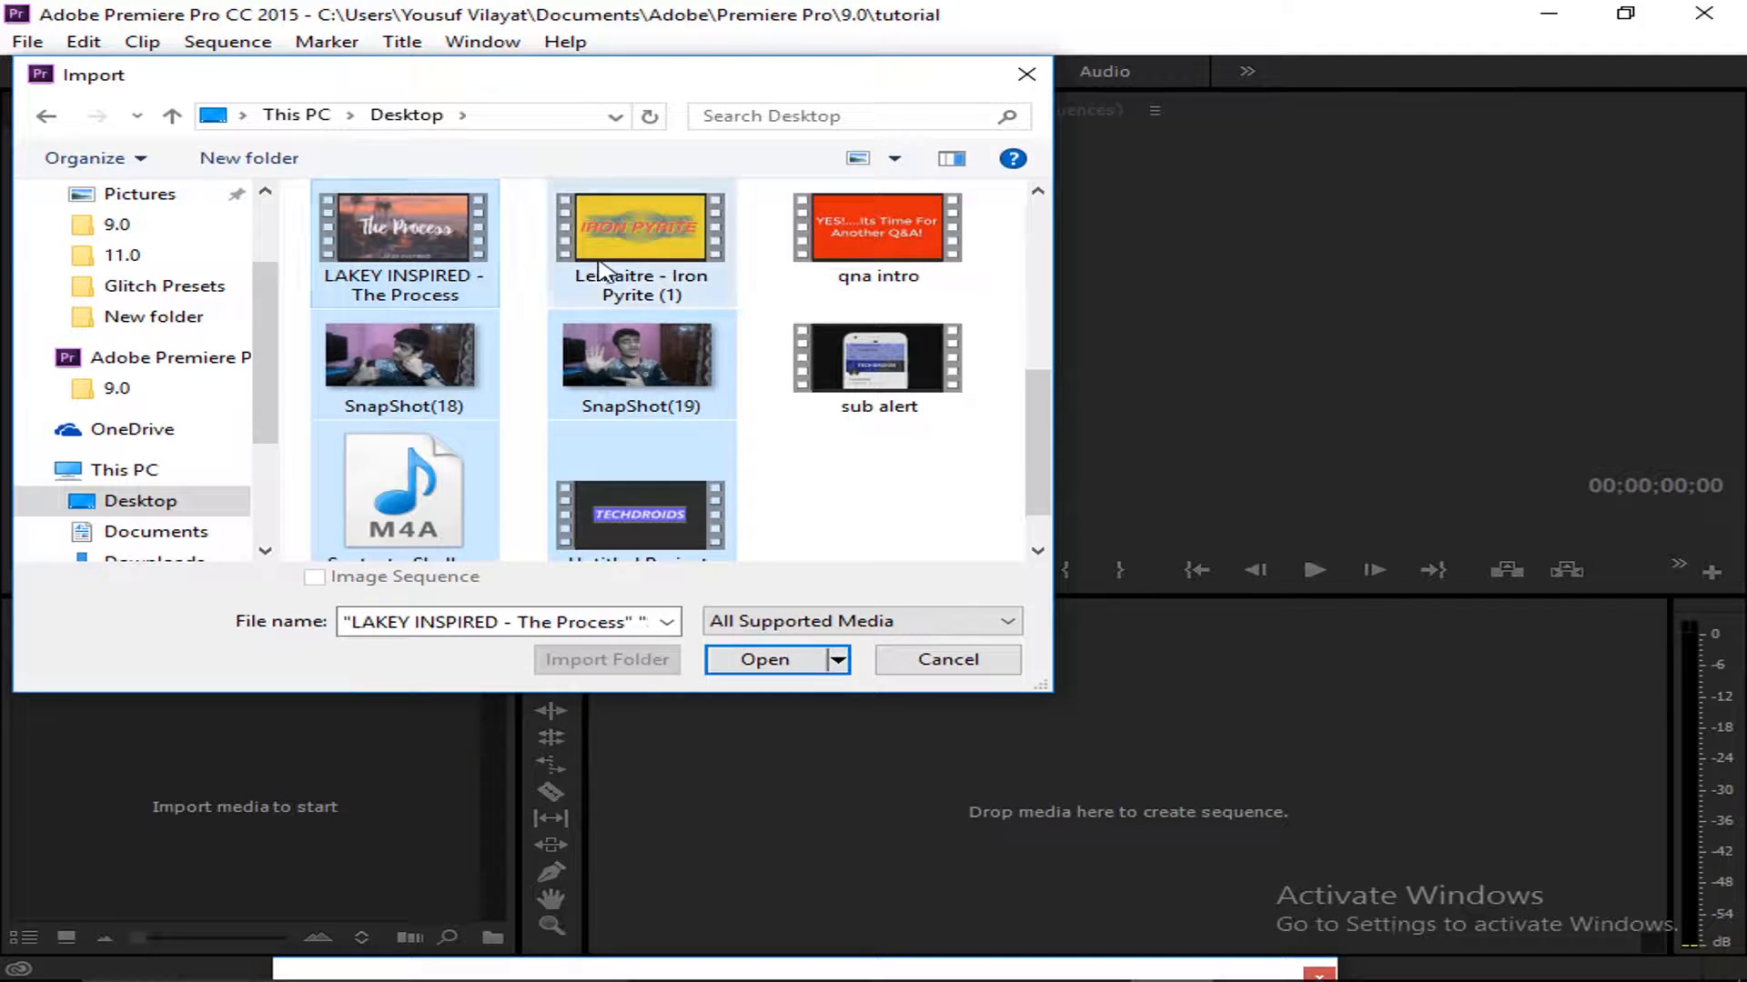
left_click(728, 289, "ctrl")
scroll(881, 423, "up", 3)
scroll(671, 401, "down", 1)
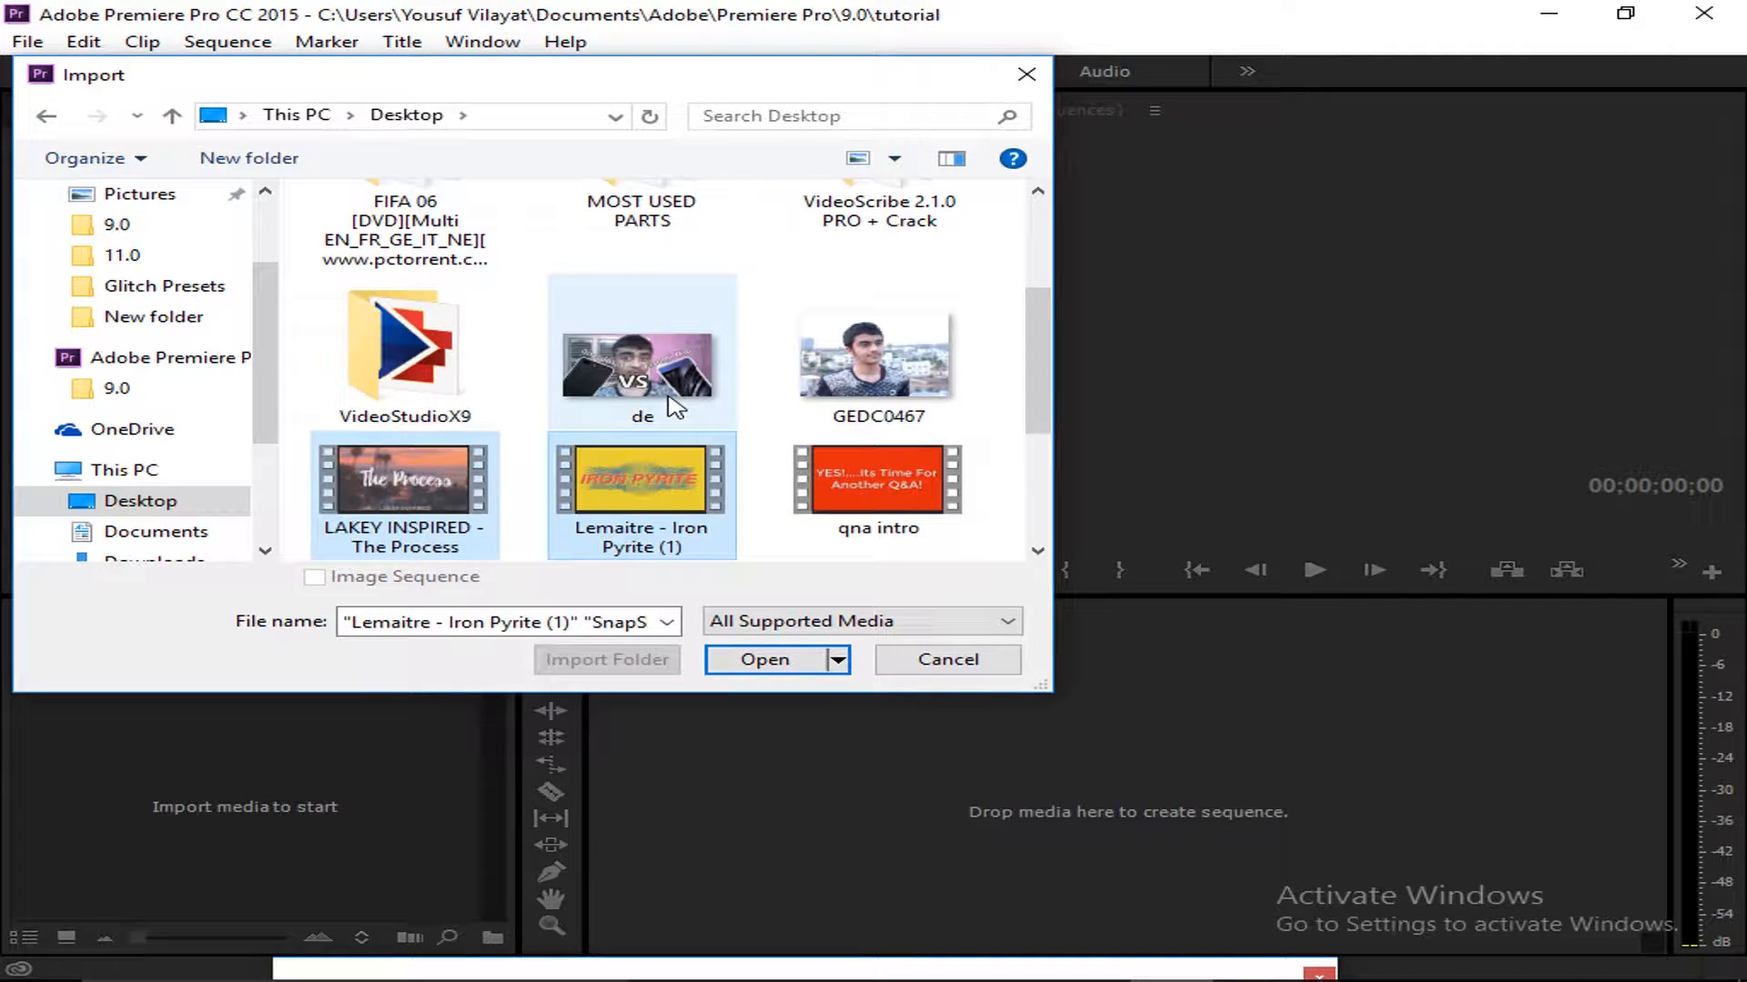
left_click(661, 382, "ctrl")
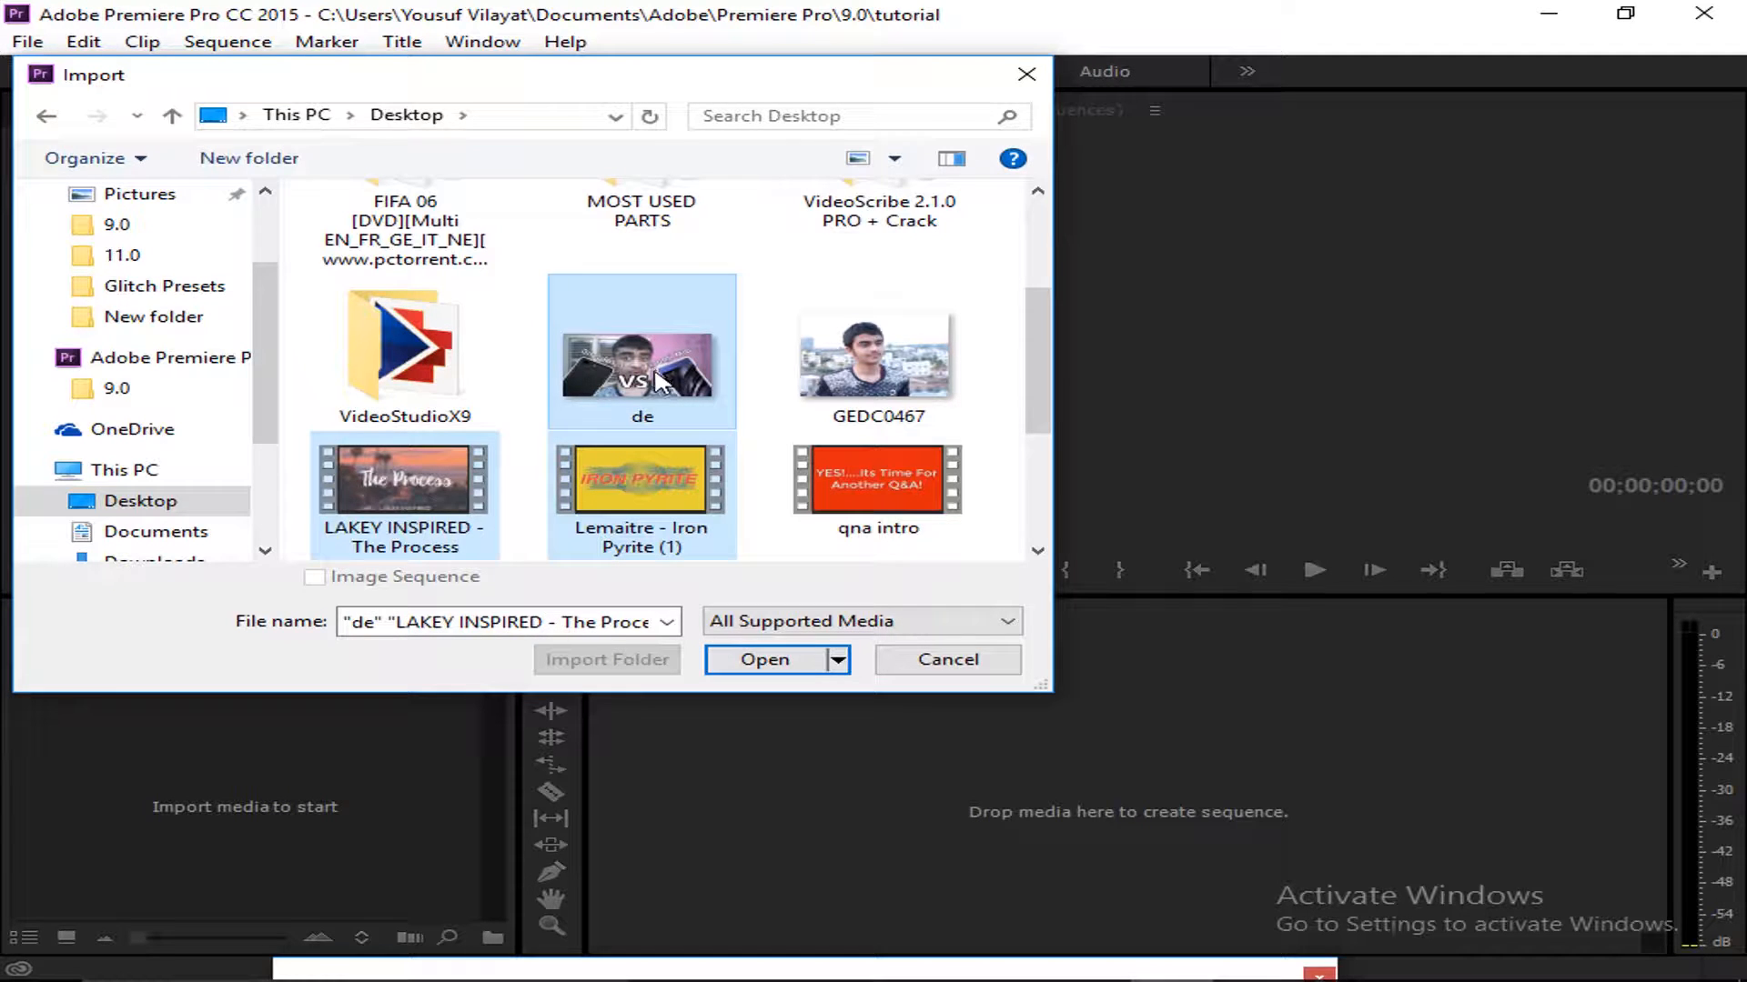
key("Return")
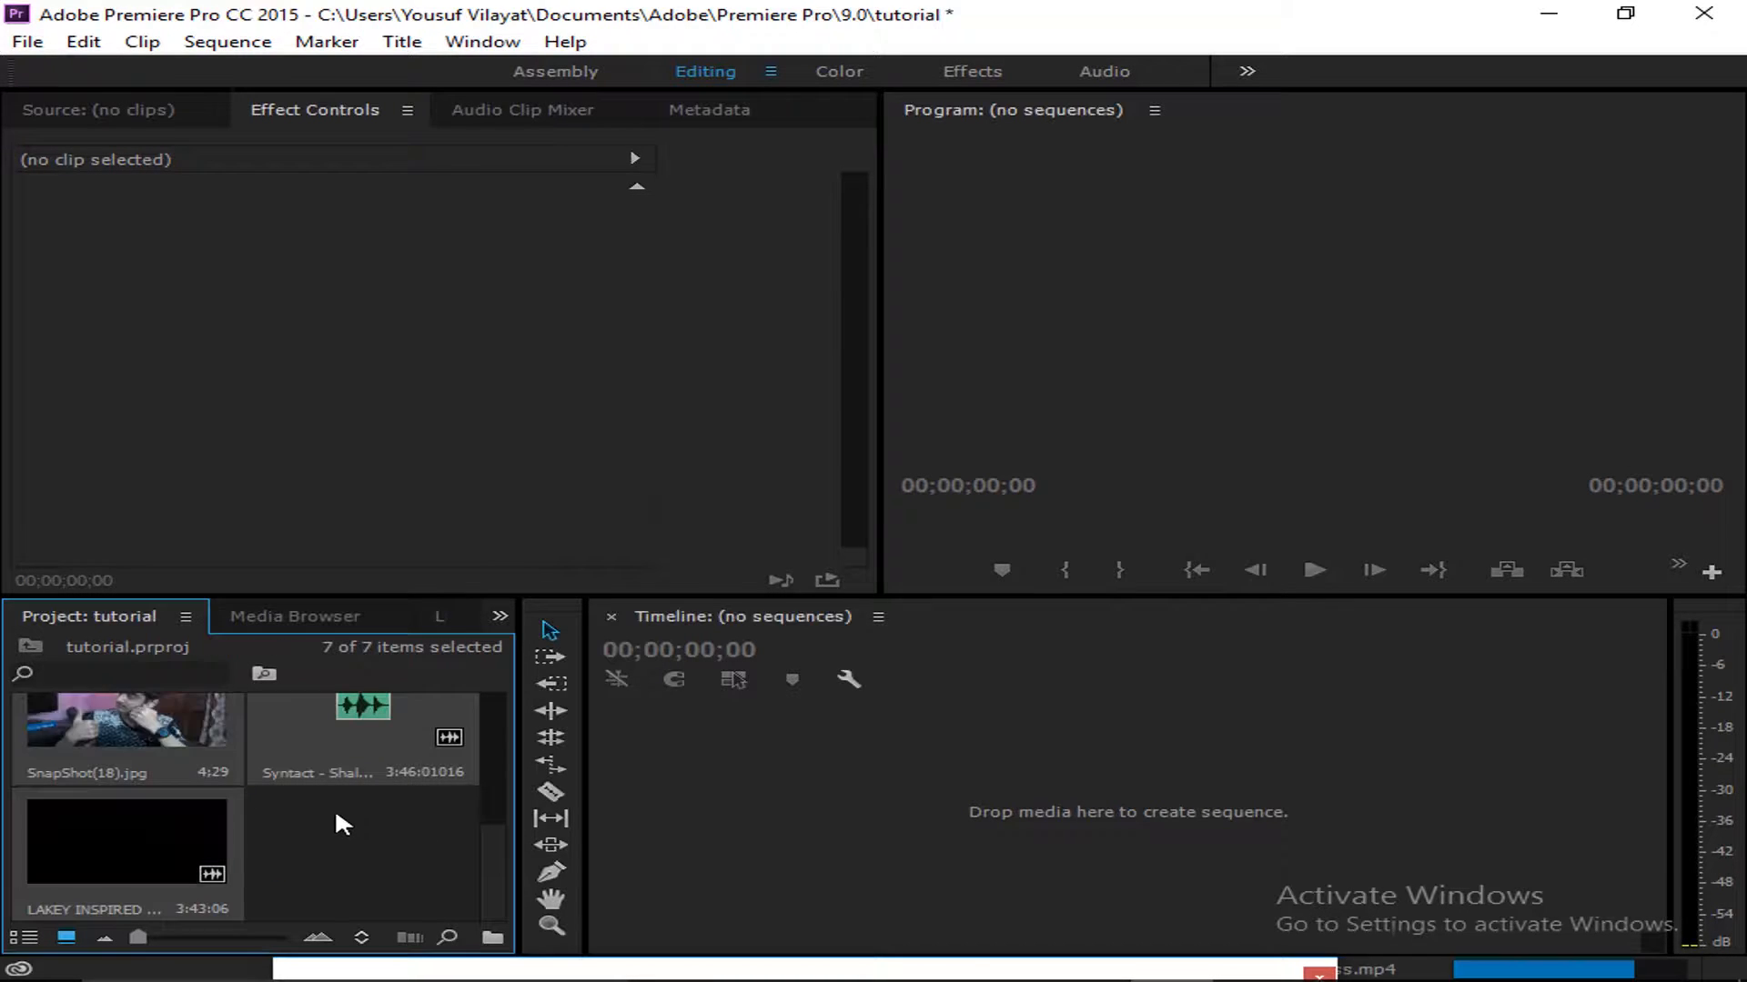
Look through the thumbnails of the imported video, image and audio files in the project bin
scroll(336, 813, "down", 3)
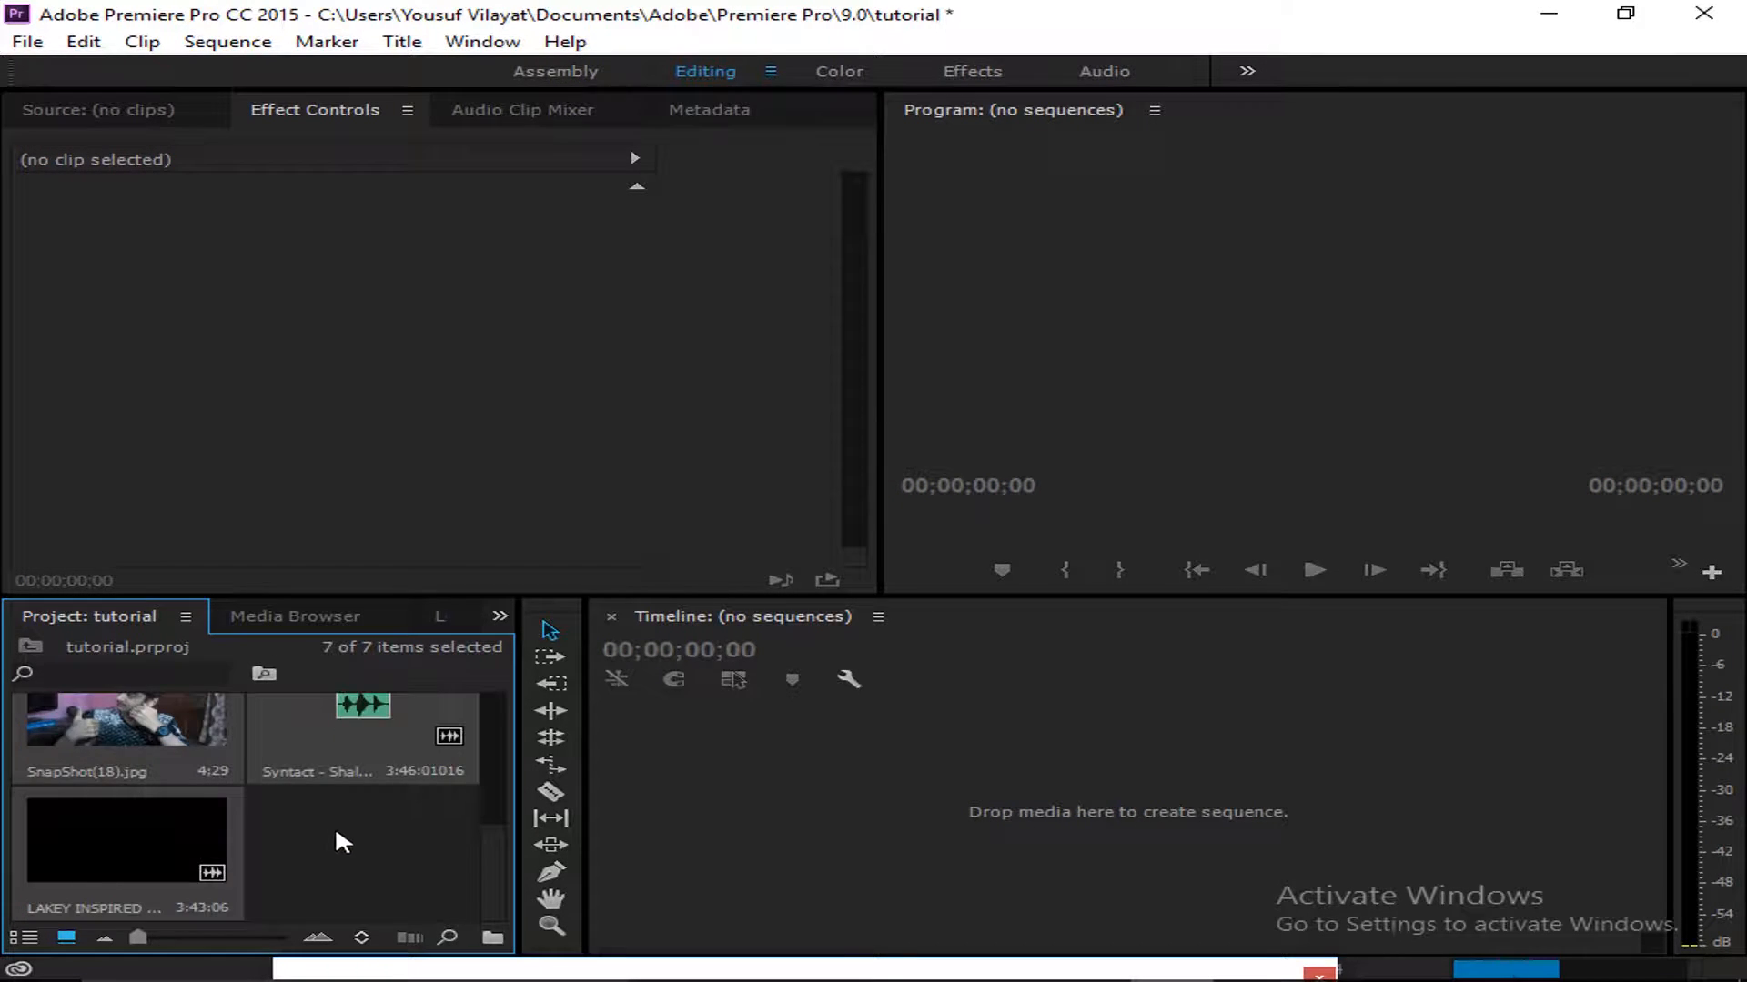
scroll(369, 848, "up", 2)
scroll(374, 855, "down", 2)
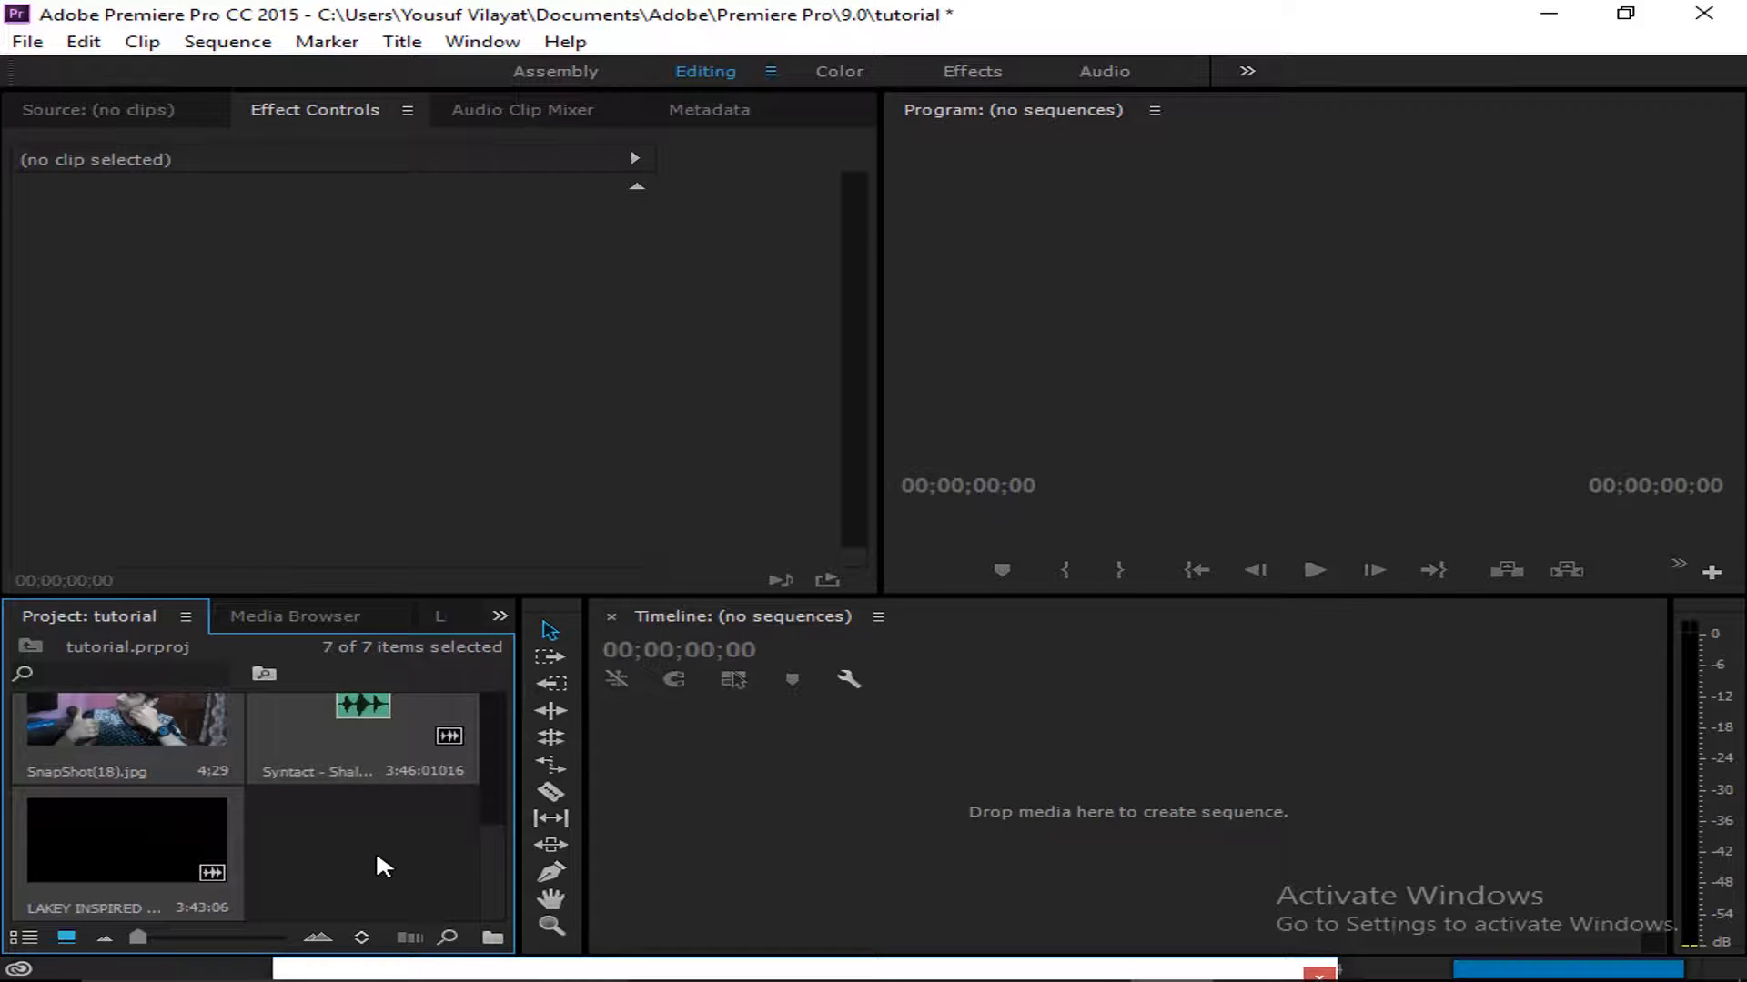
scroll(374, 848, "up", 1)
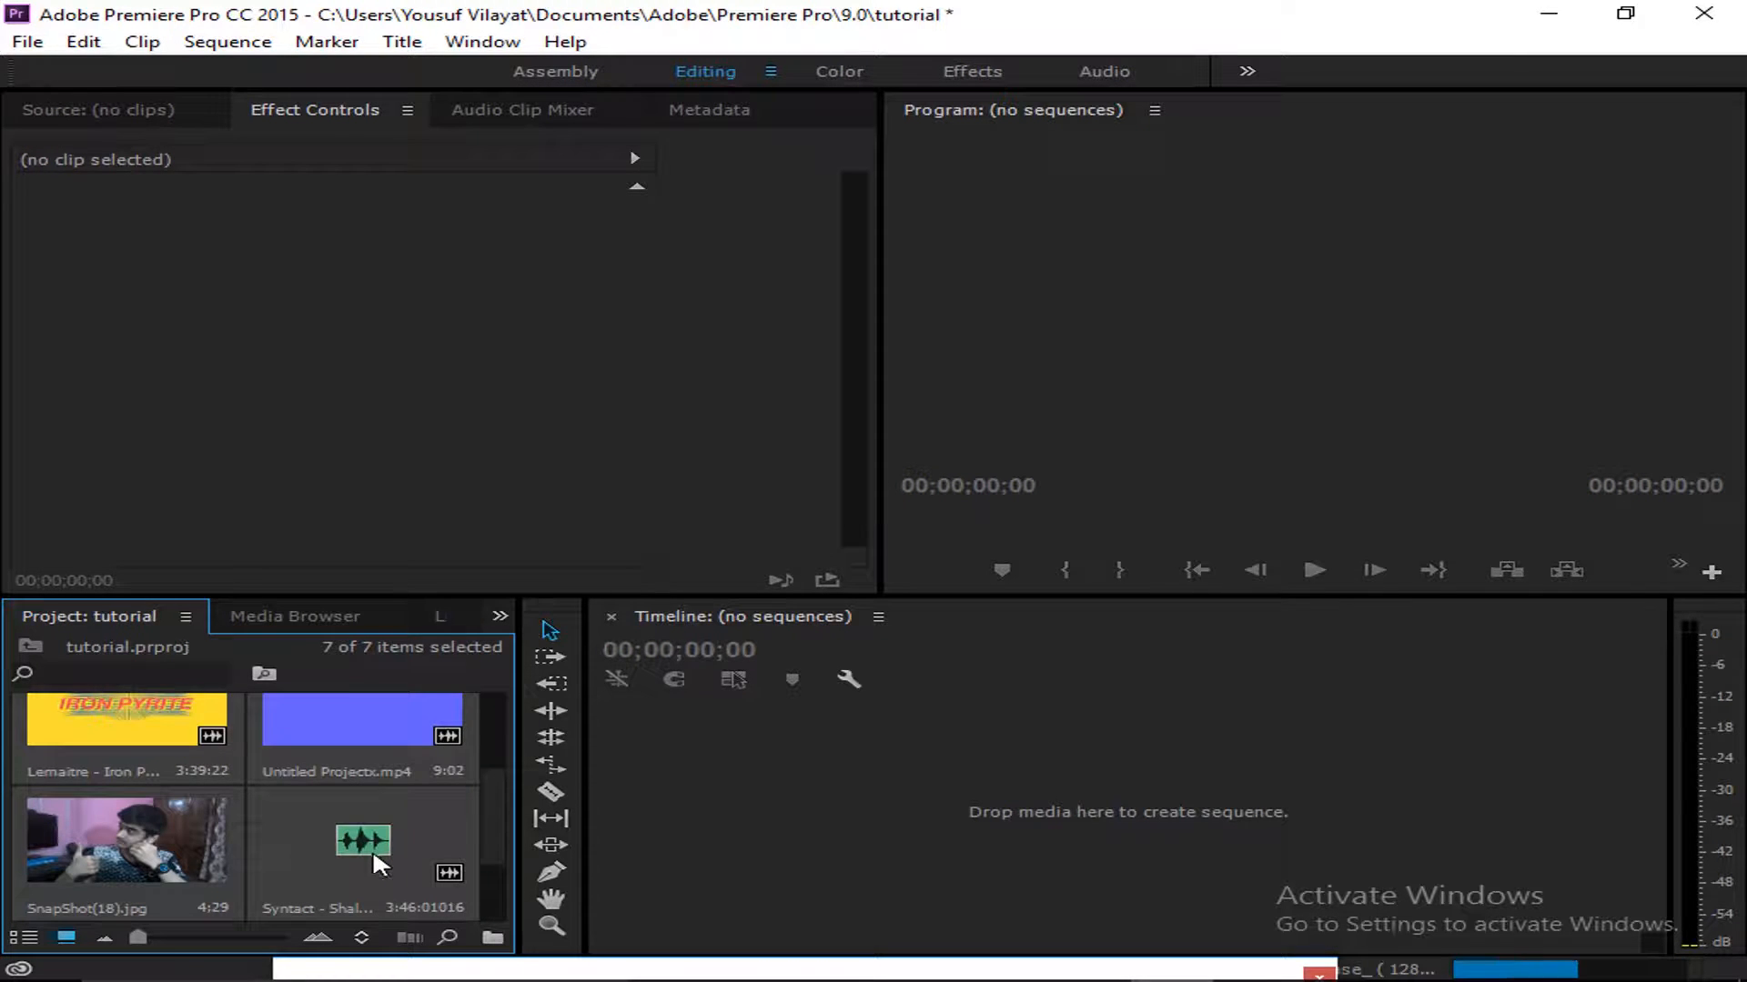
scroll(369, 850, "up", 1)
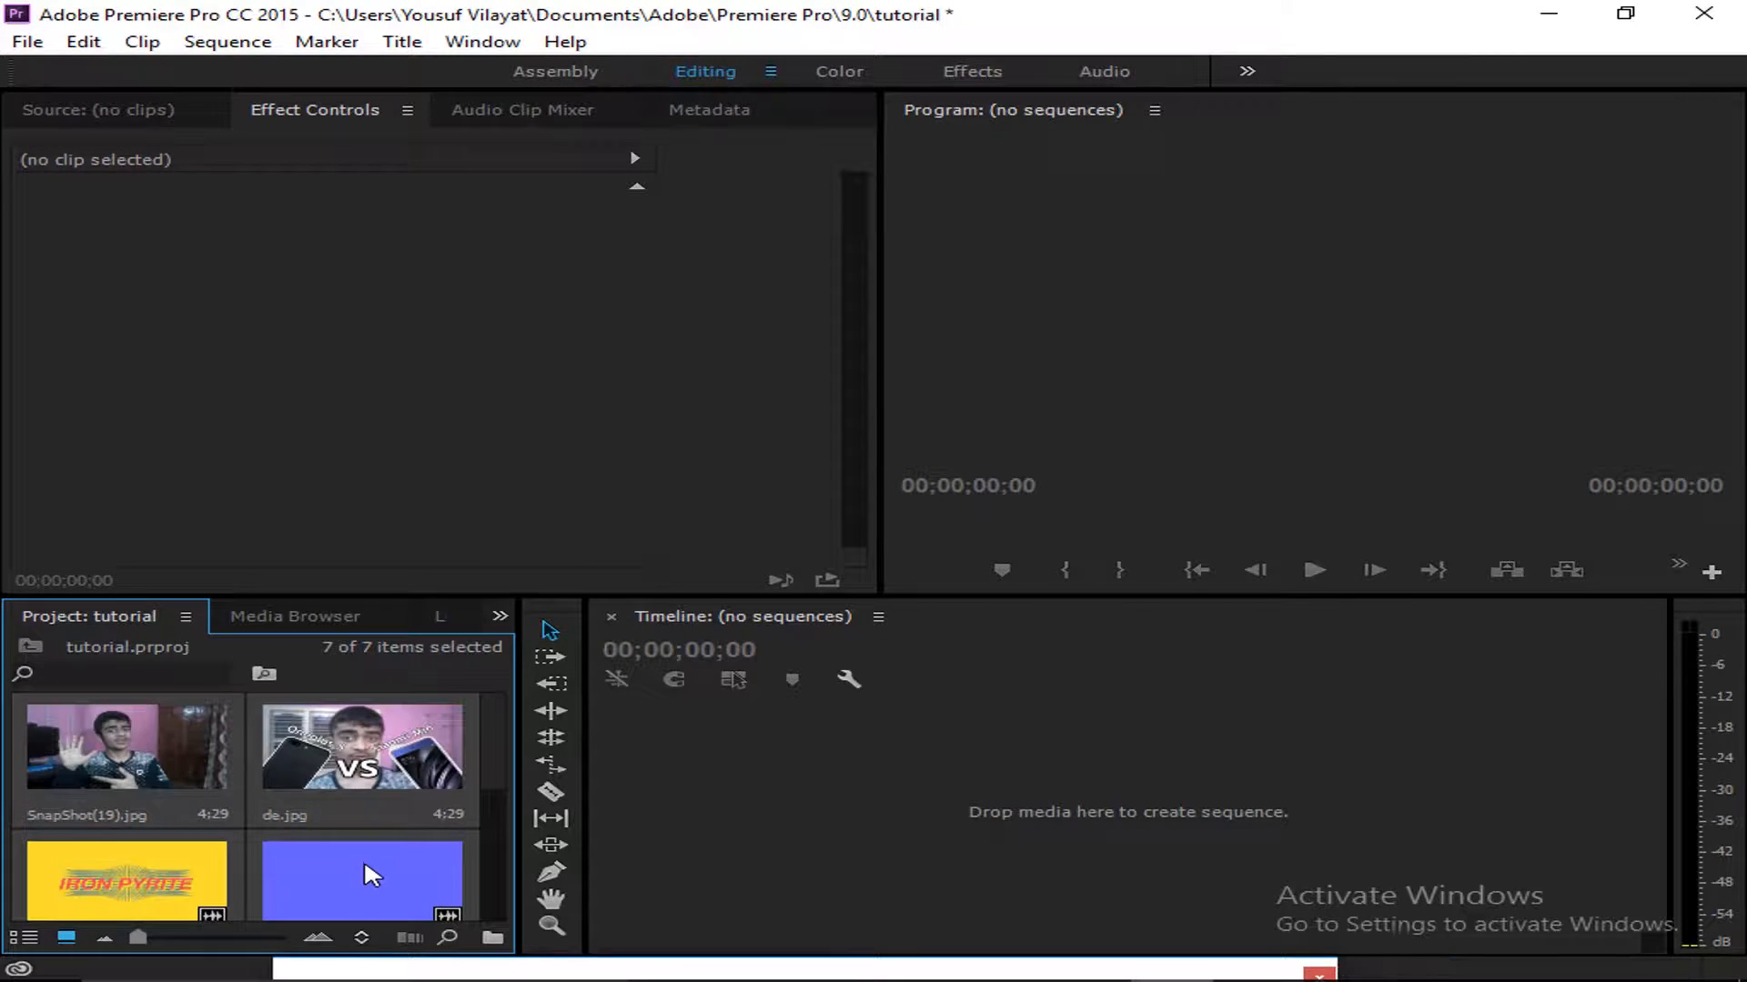
scroll(362, 855, "down", 2)
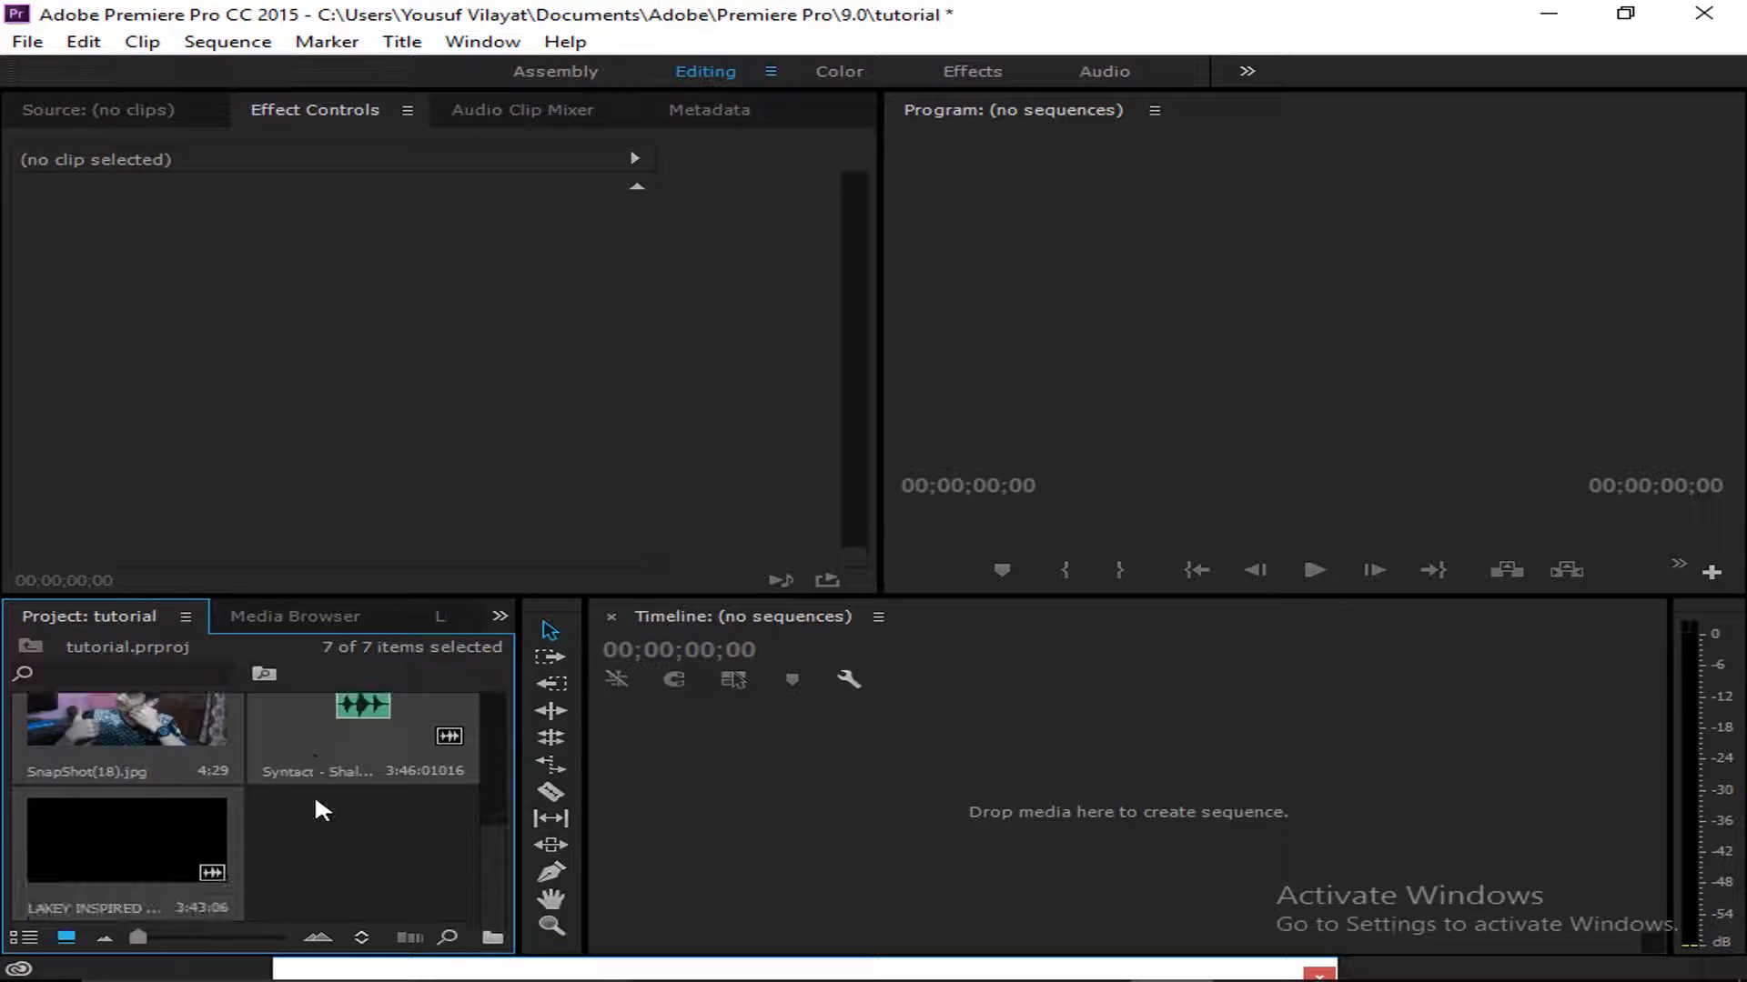
scroll(314, 793, "up", 2)
scroll(355, 833, "down", 2)
scroll(369, 832, "up", 1)
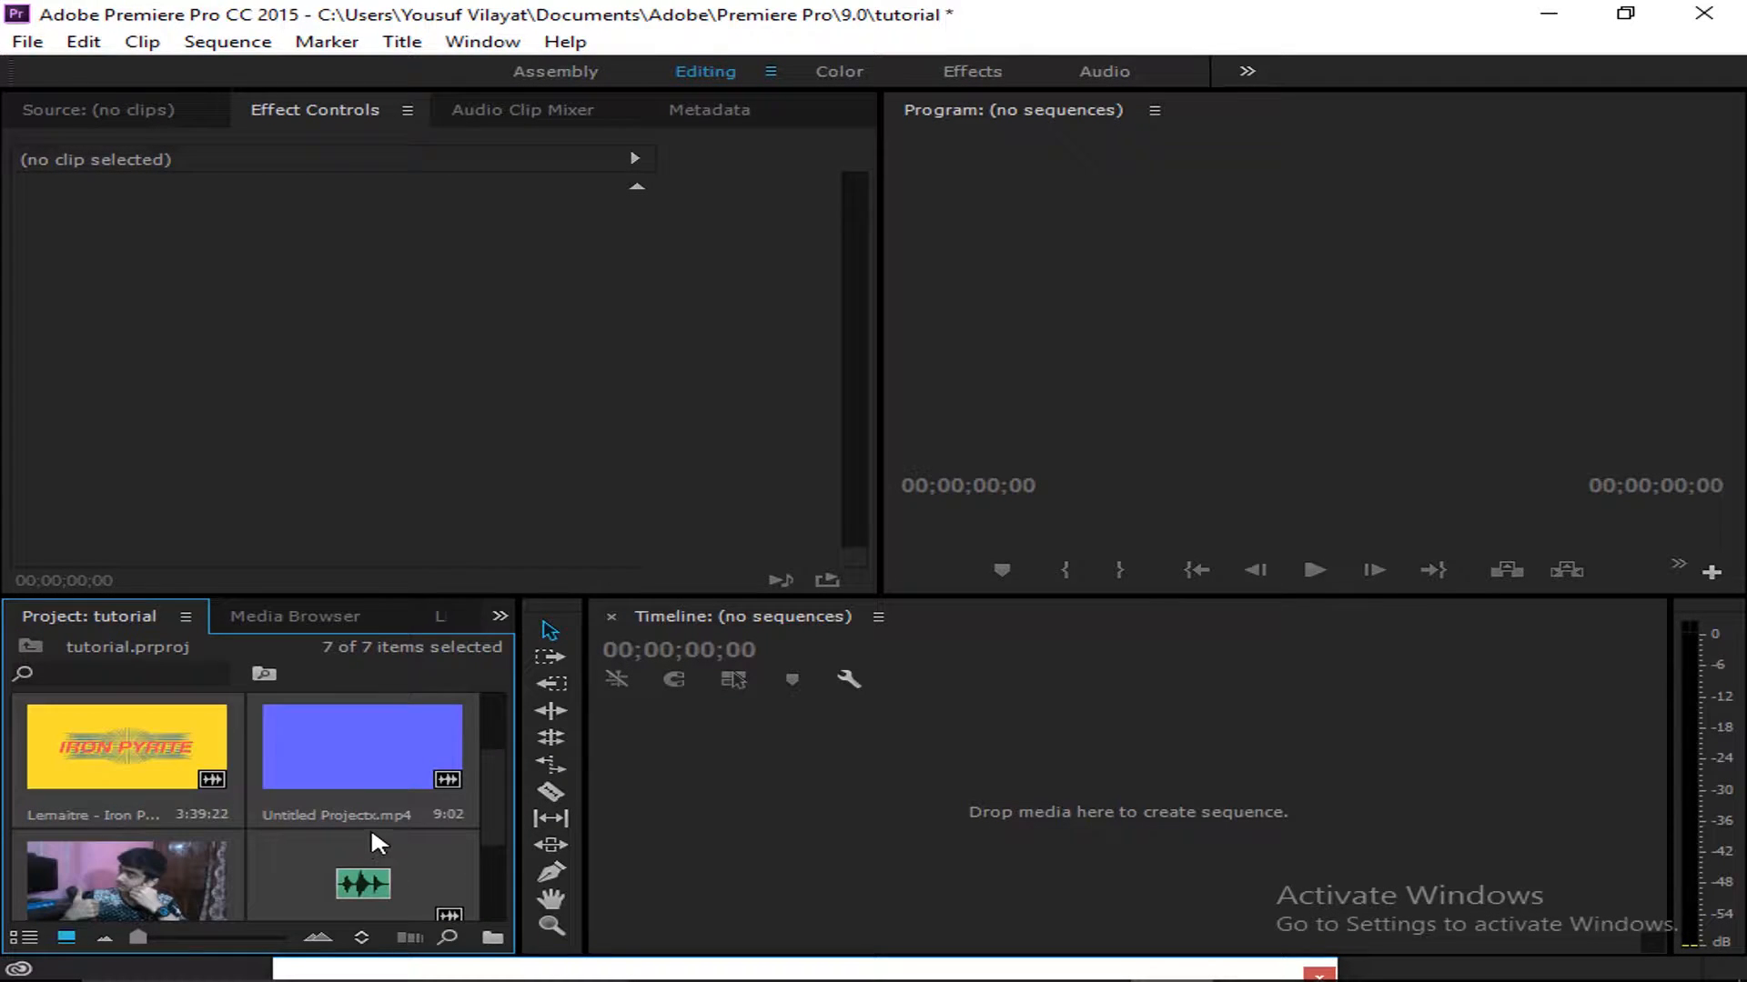
Open Untitled Projectx.mp4 in the Source monitor, preview it and mark its In point at 00:00:00:23
double_click(355, 767)
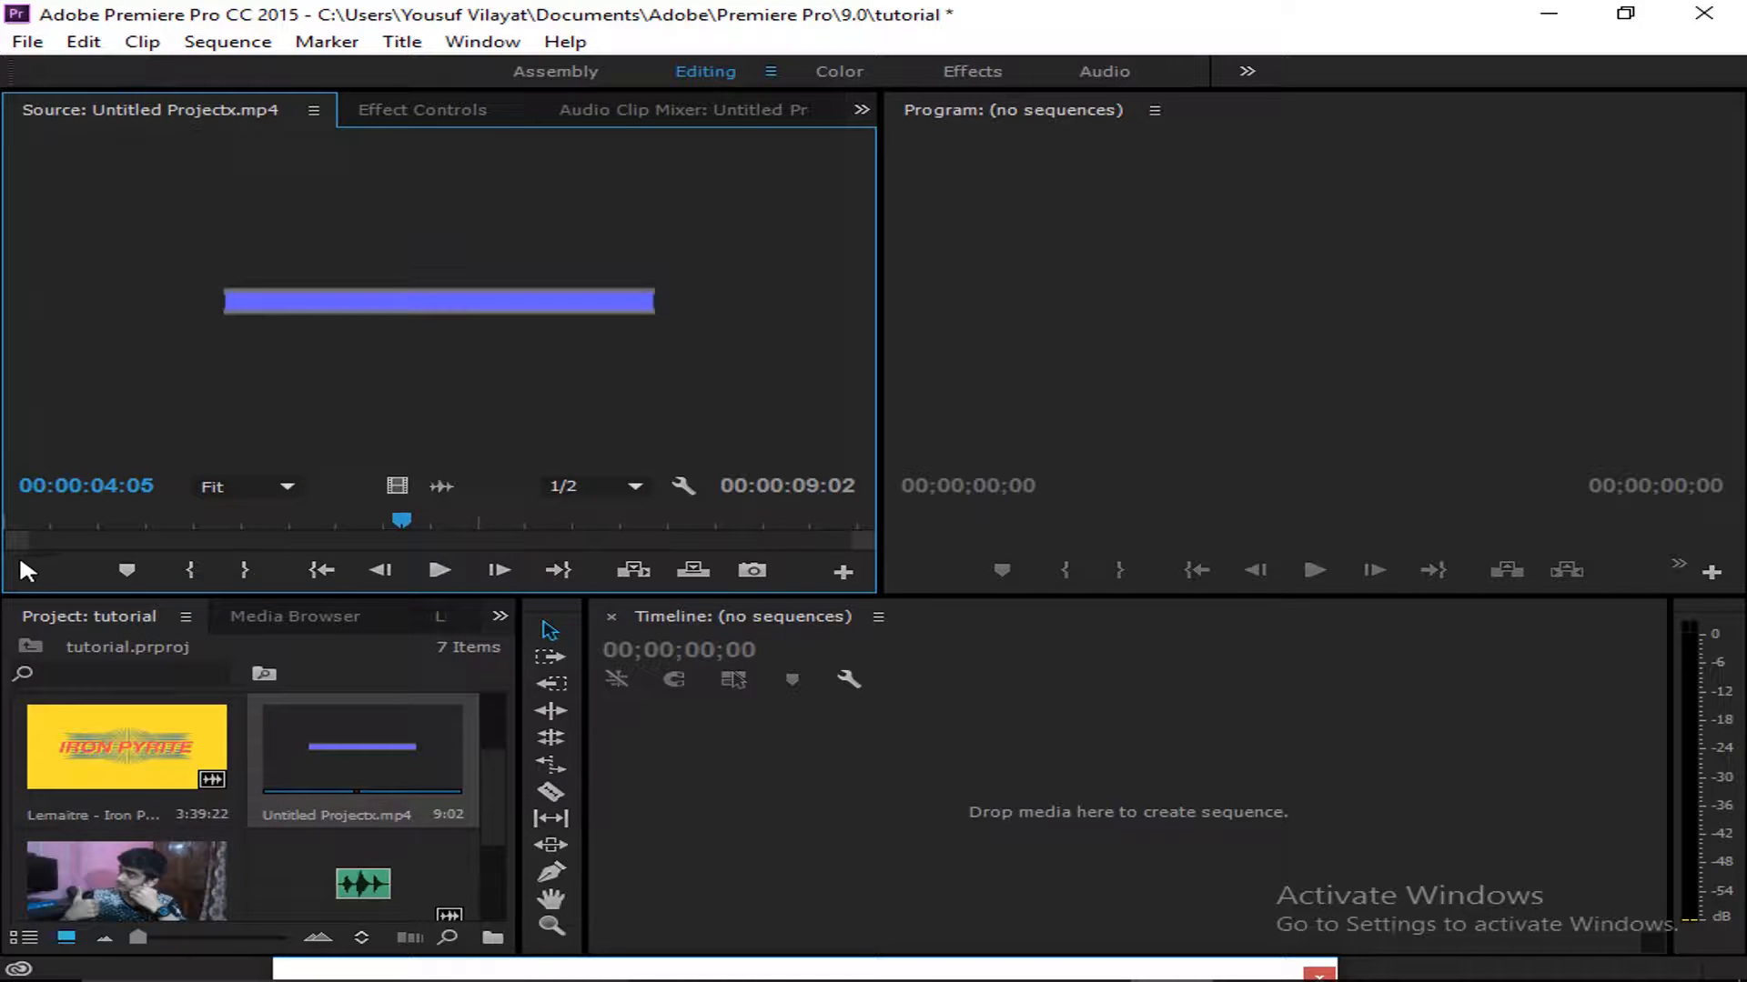
left_click(438, 579)
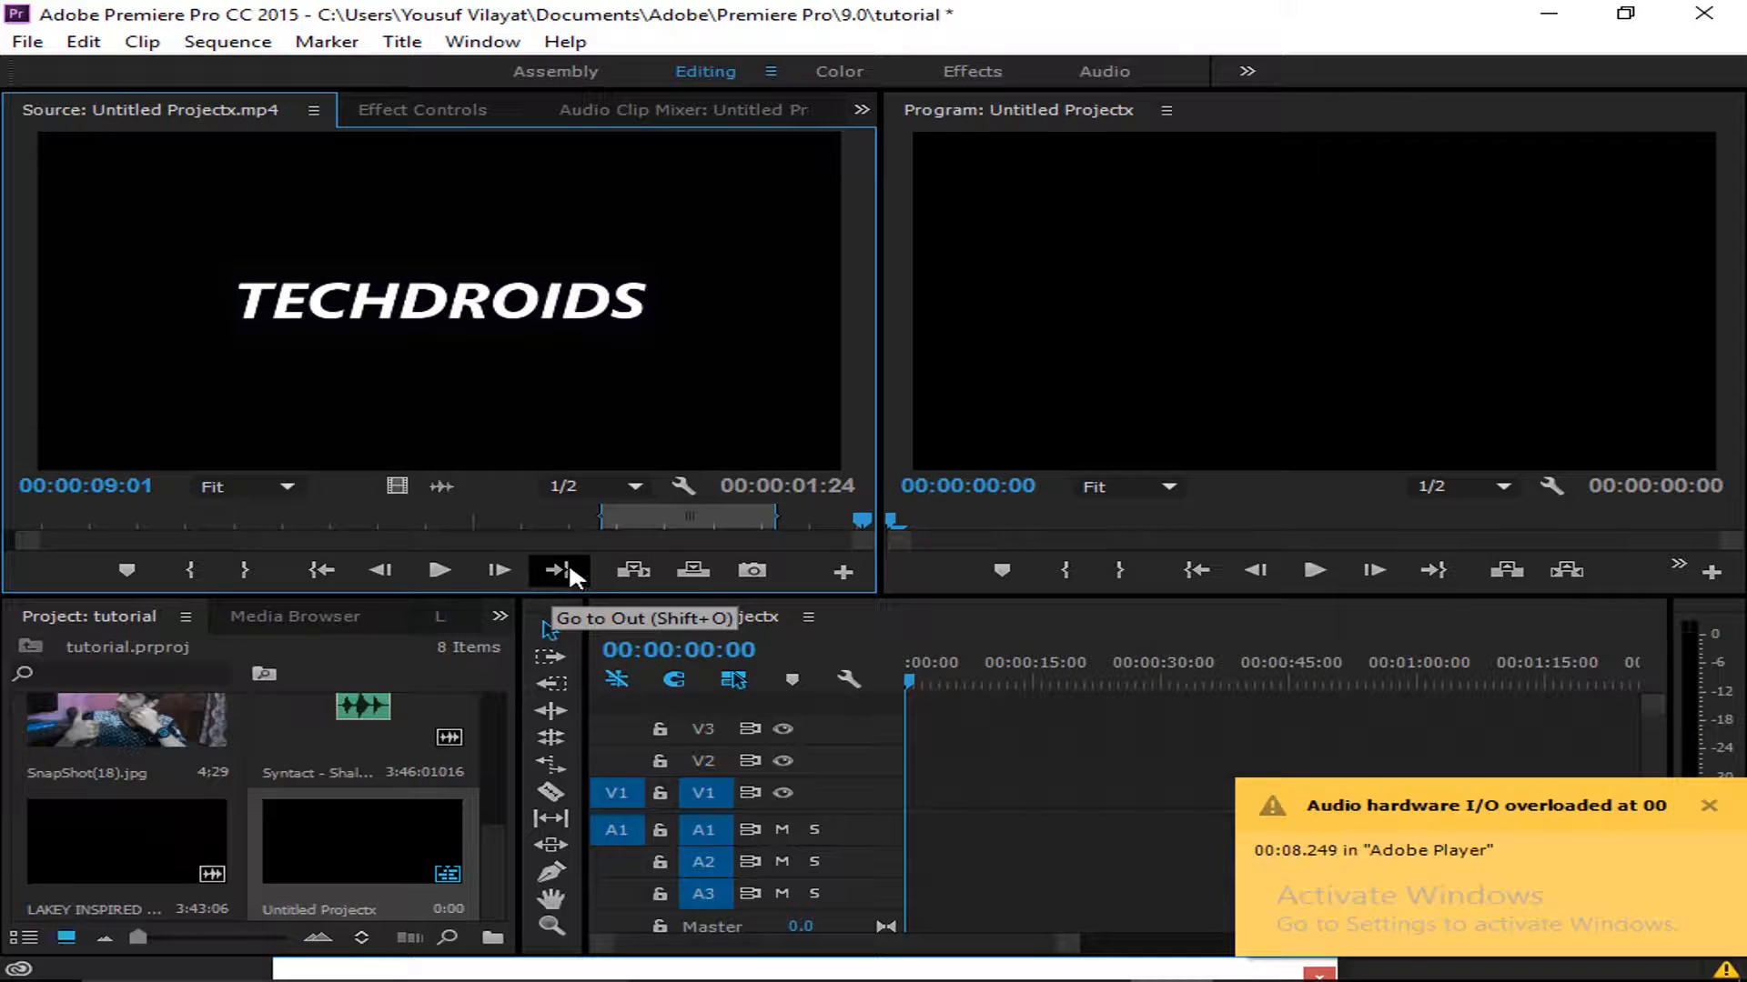
key("space")
left_click(467, 570)
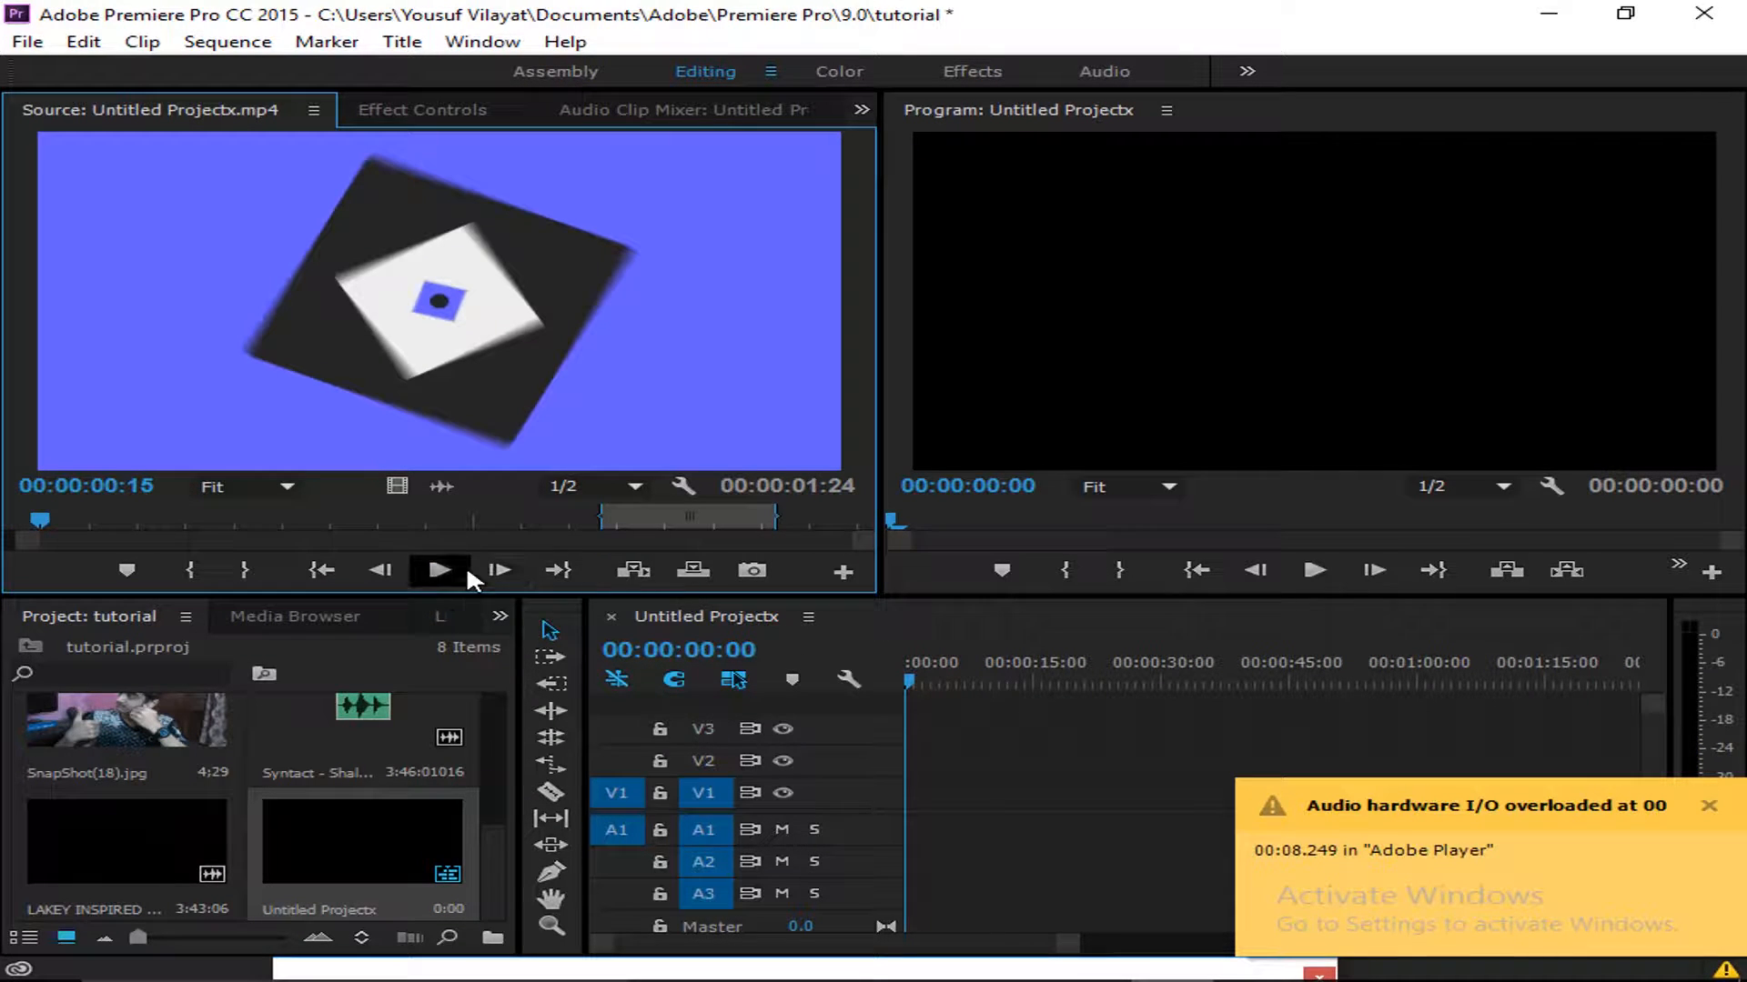
key("space")
key("space")
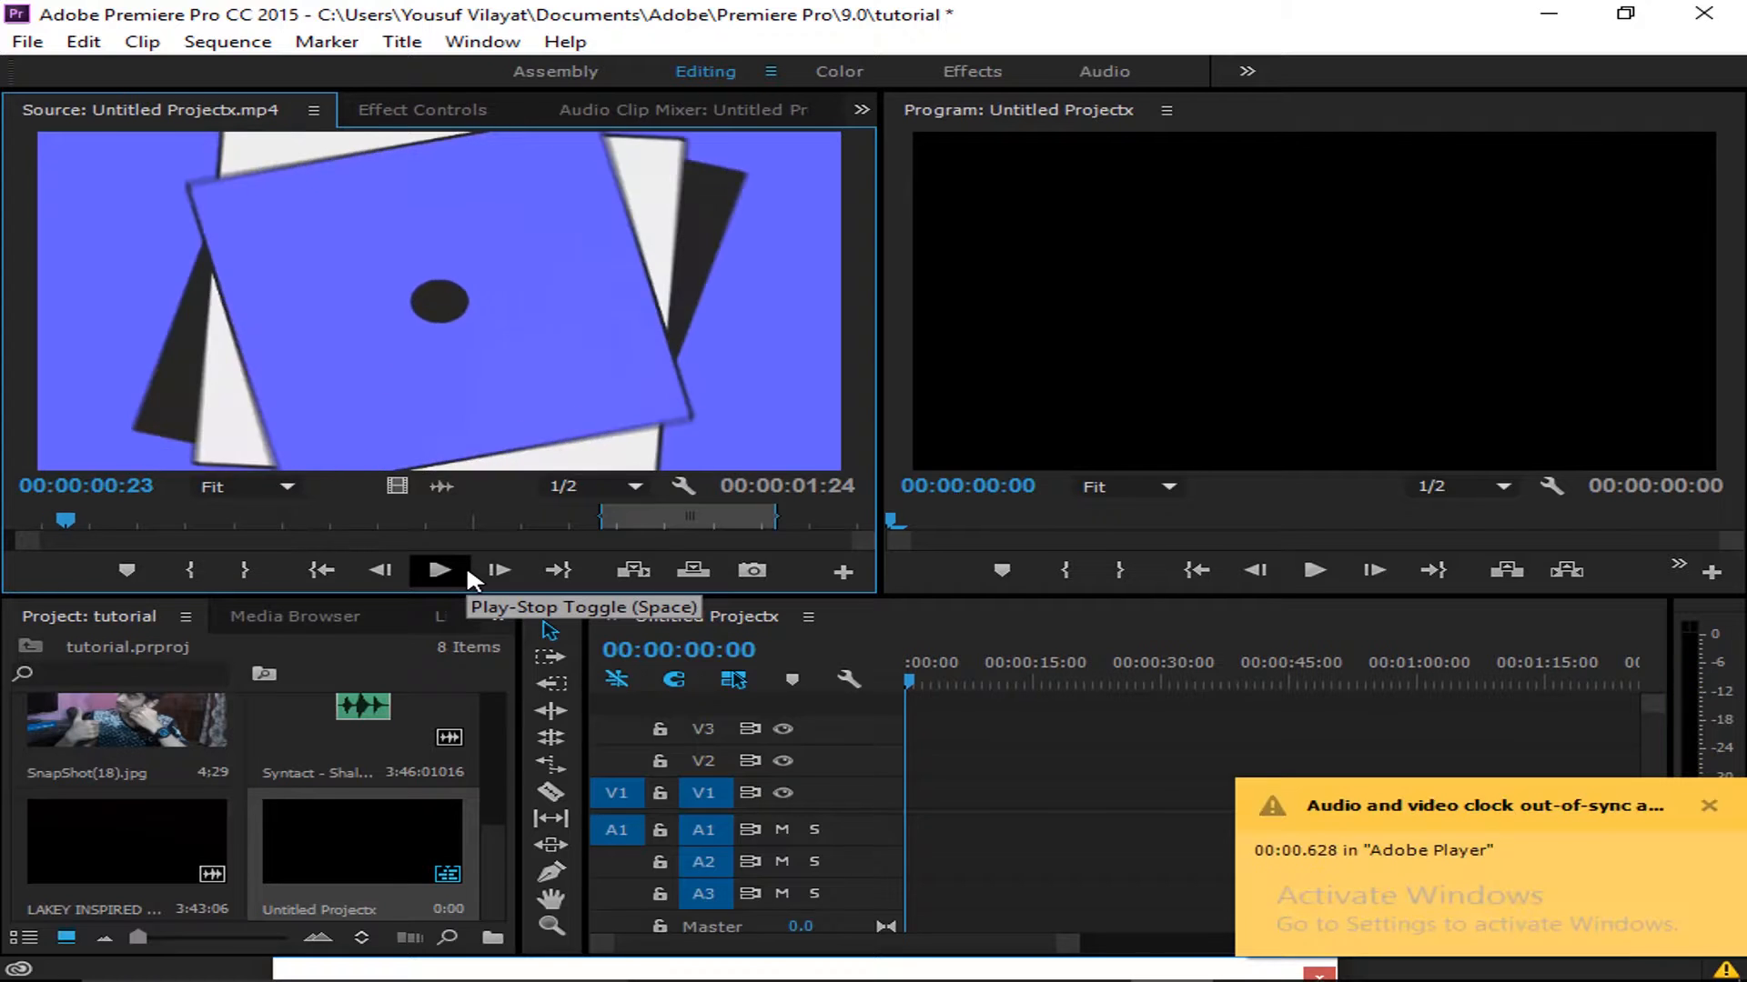
key("i")
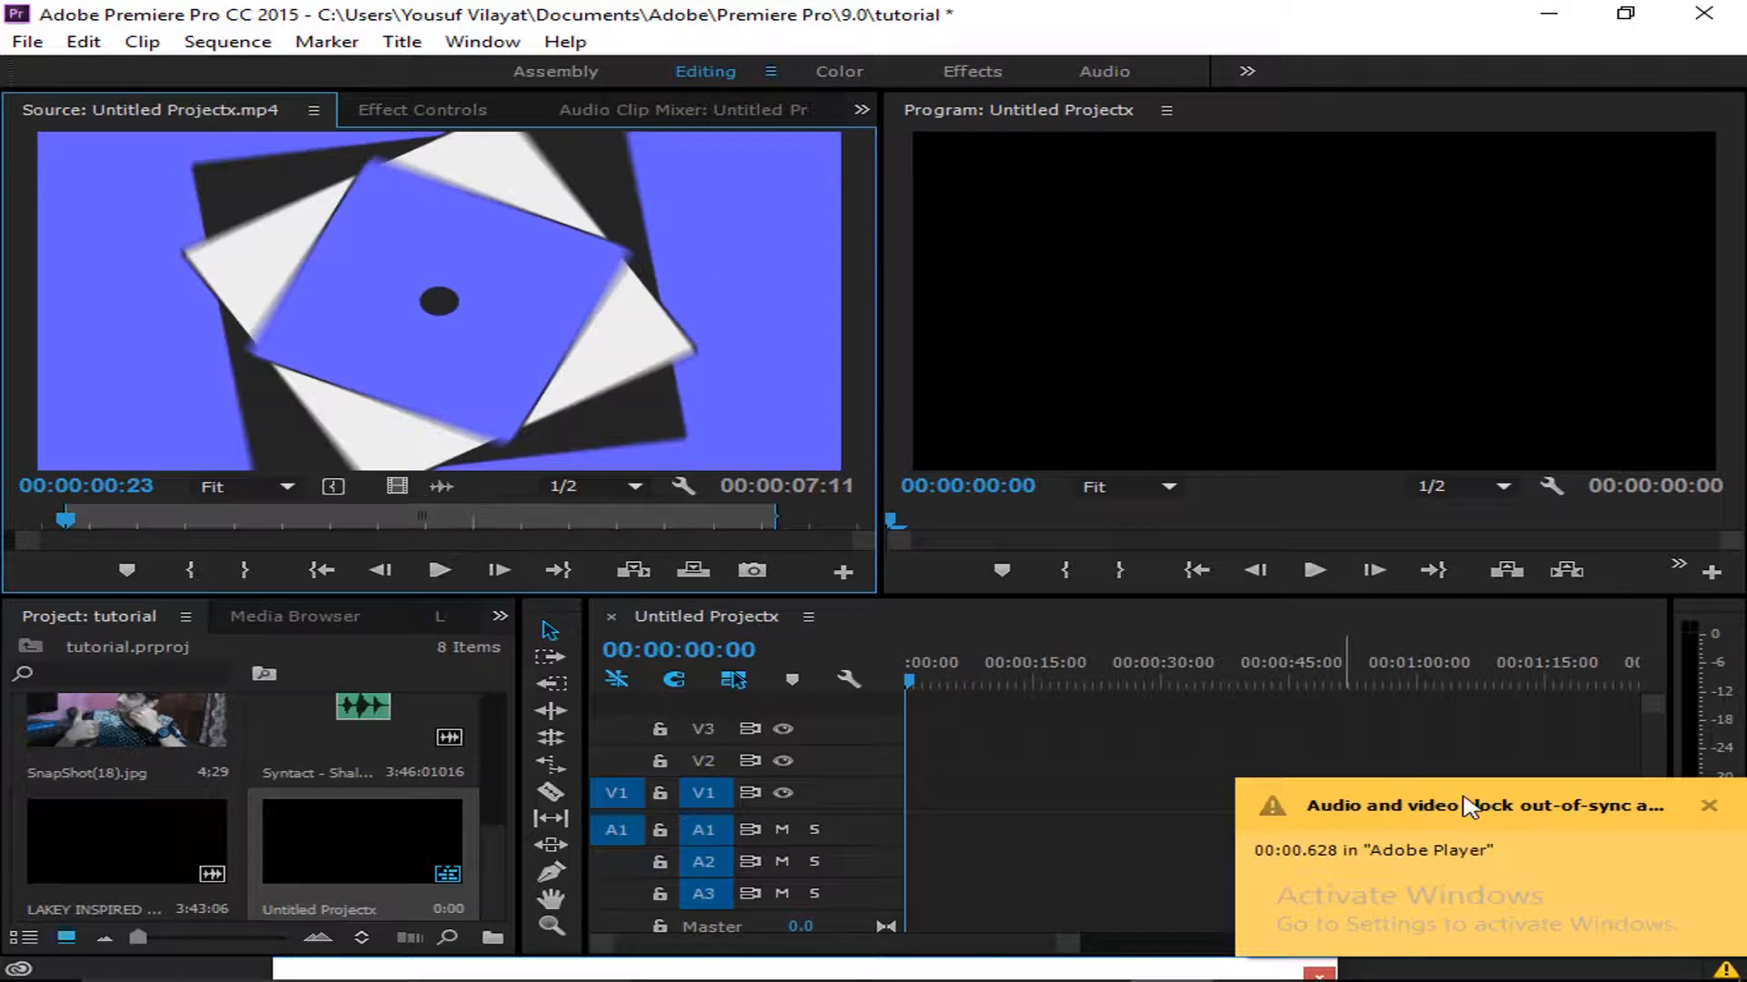
left_click(1467, 794)
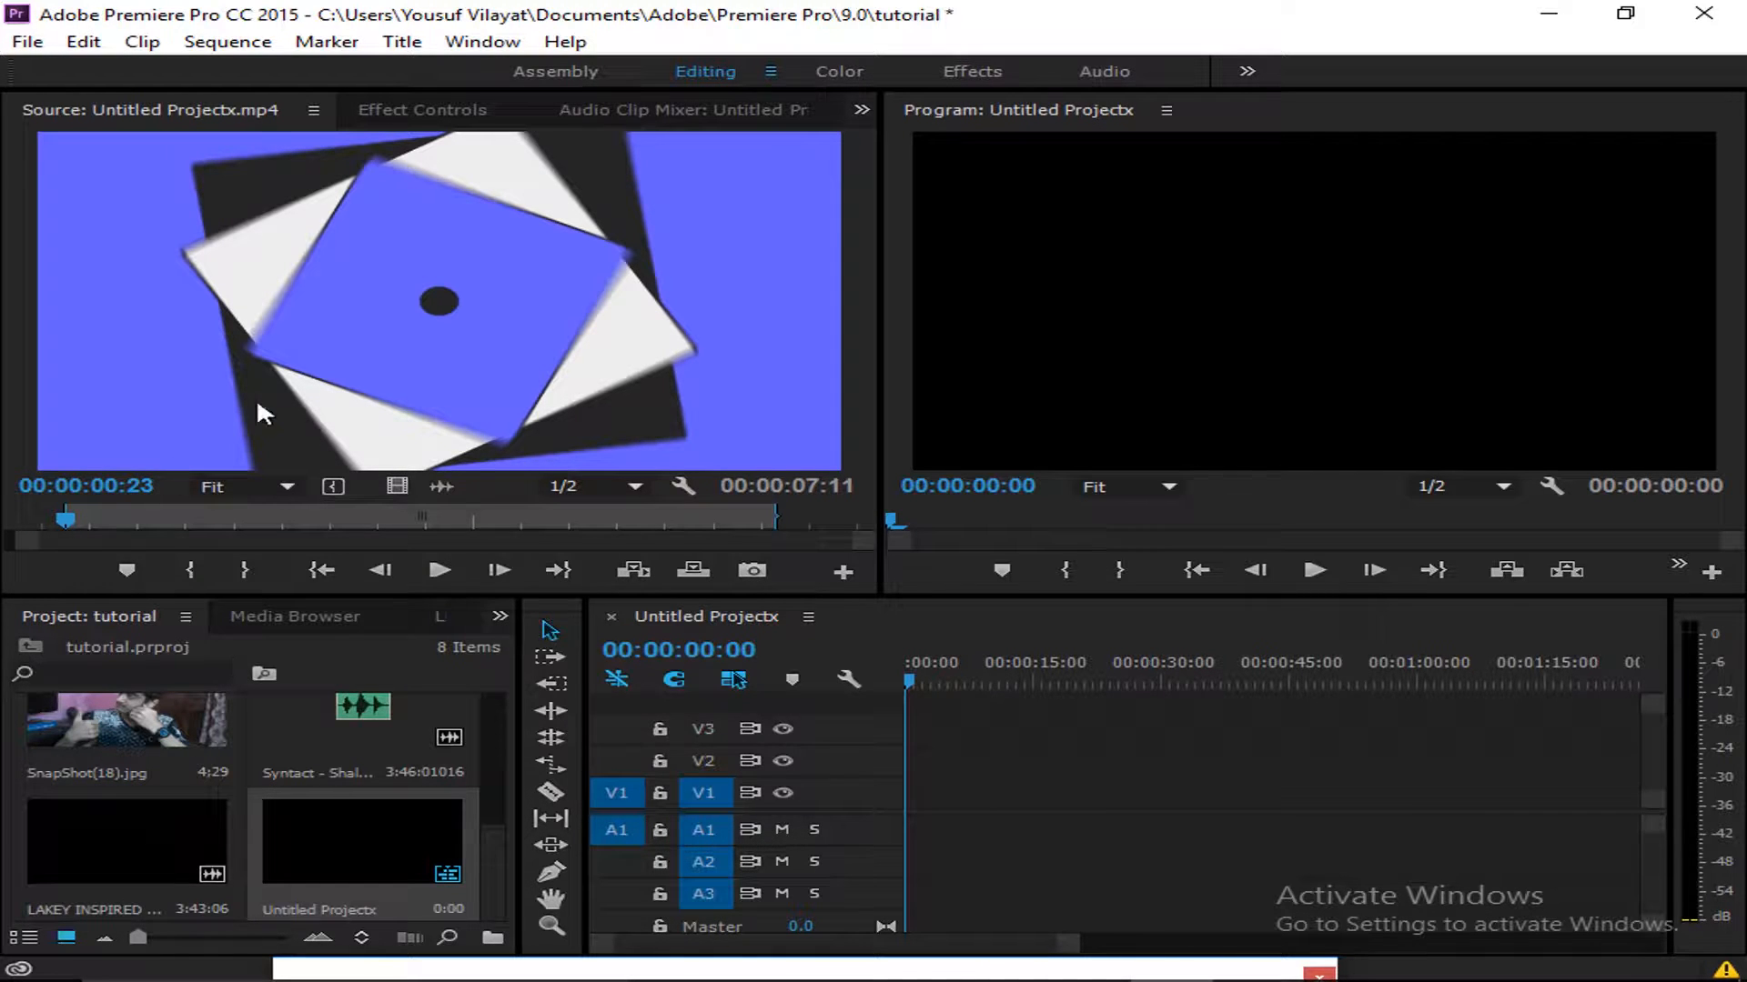
Play the source clip further and mark its Out point at 00:00:02:18
left_click(425, 579)
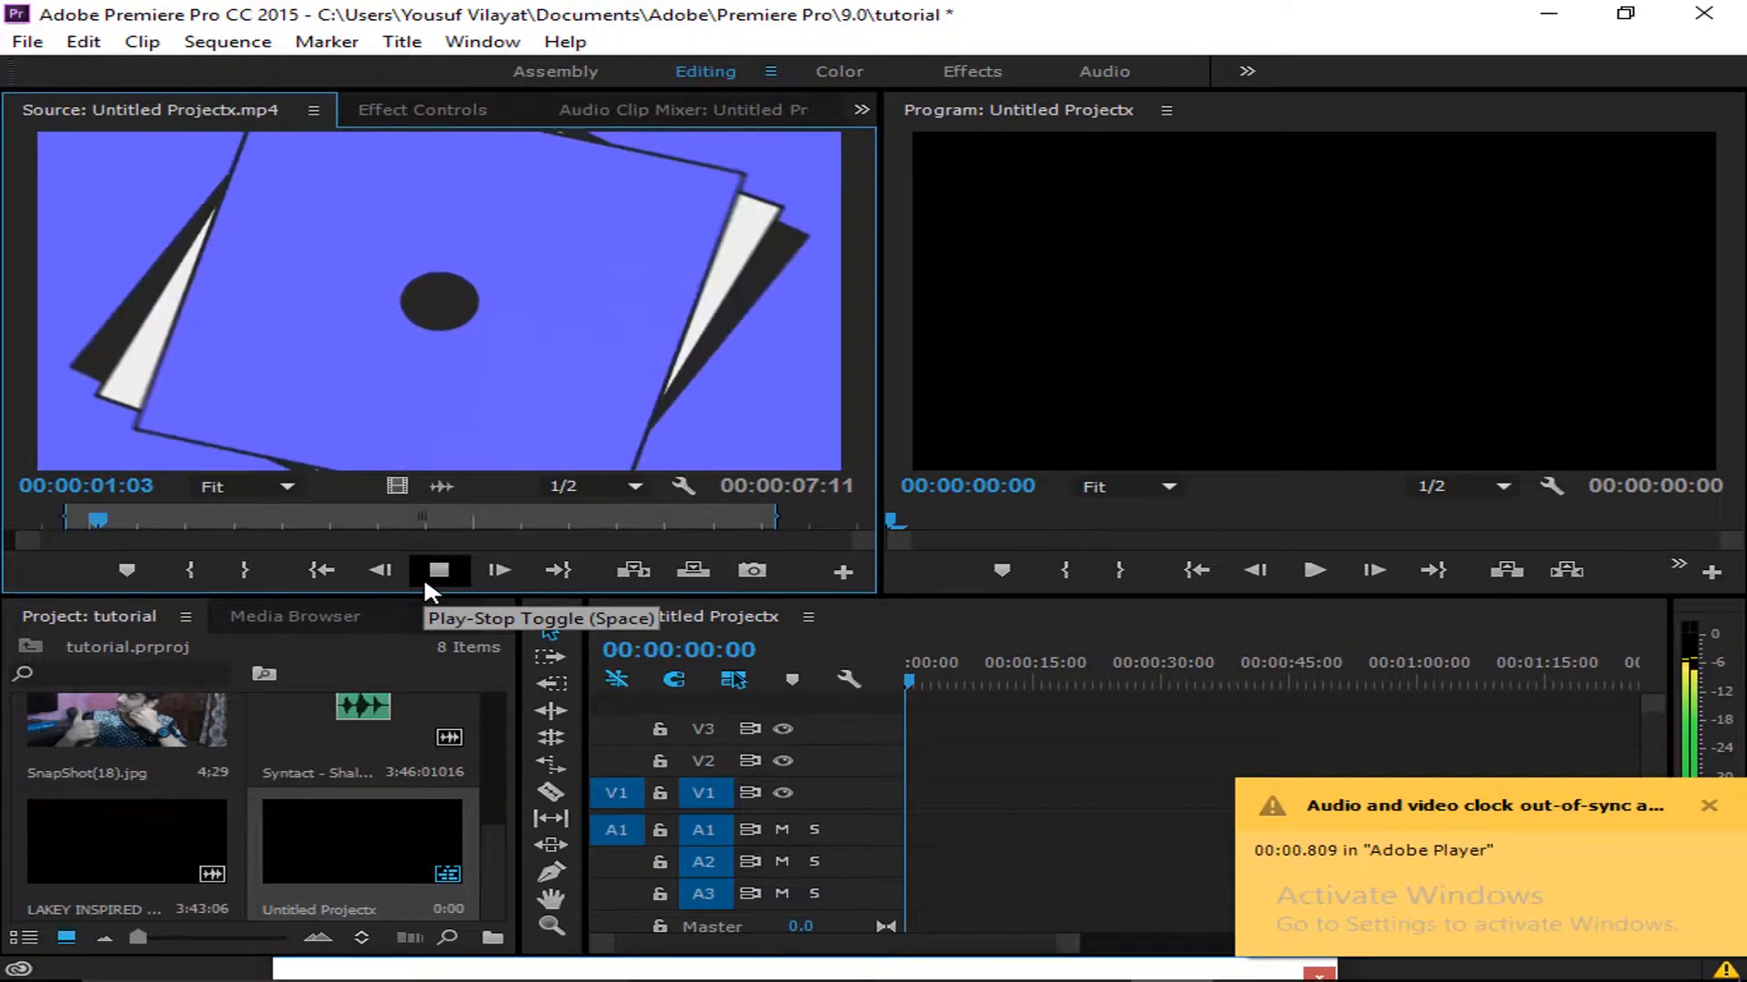
left_click(423, 575)
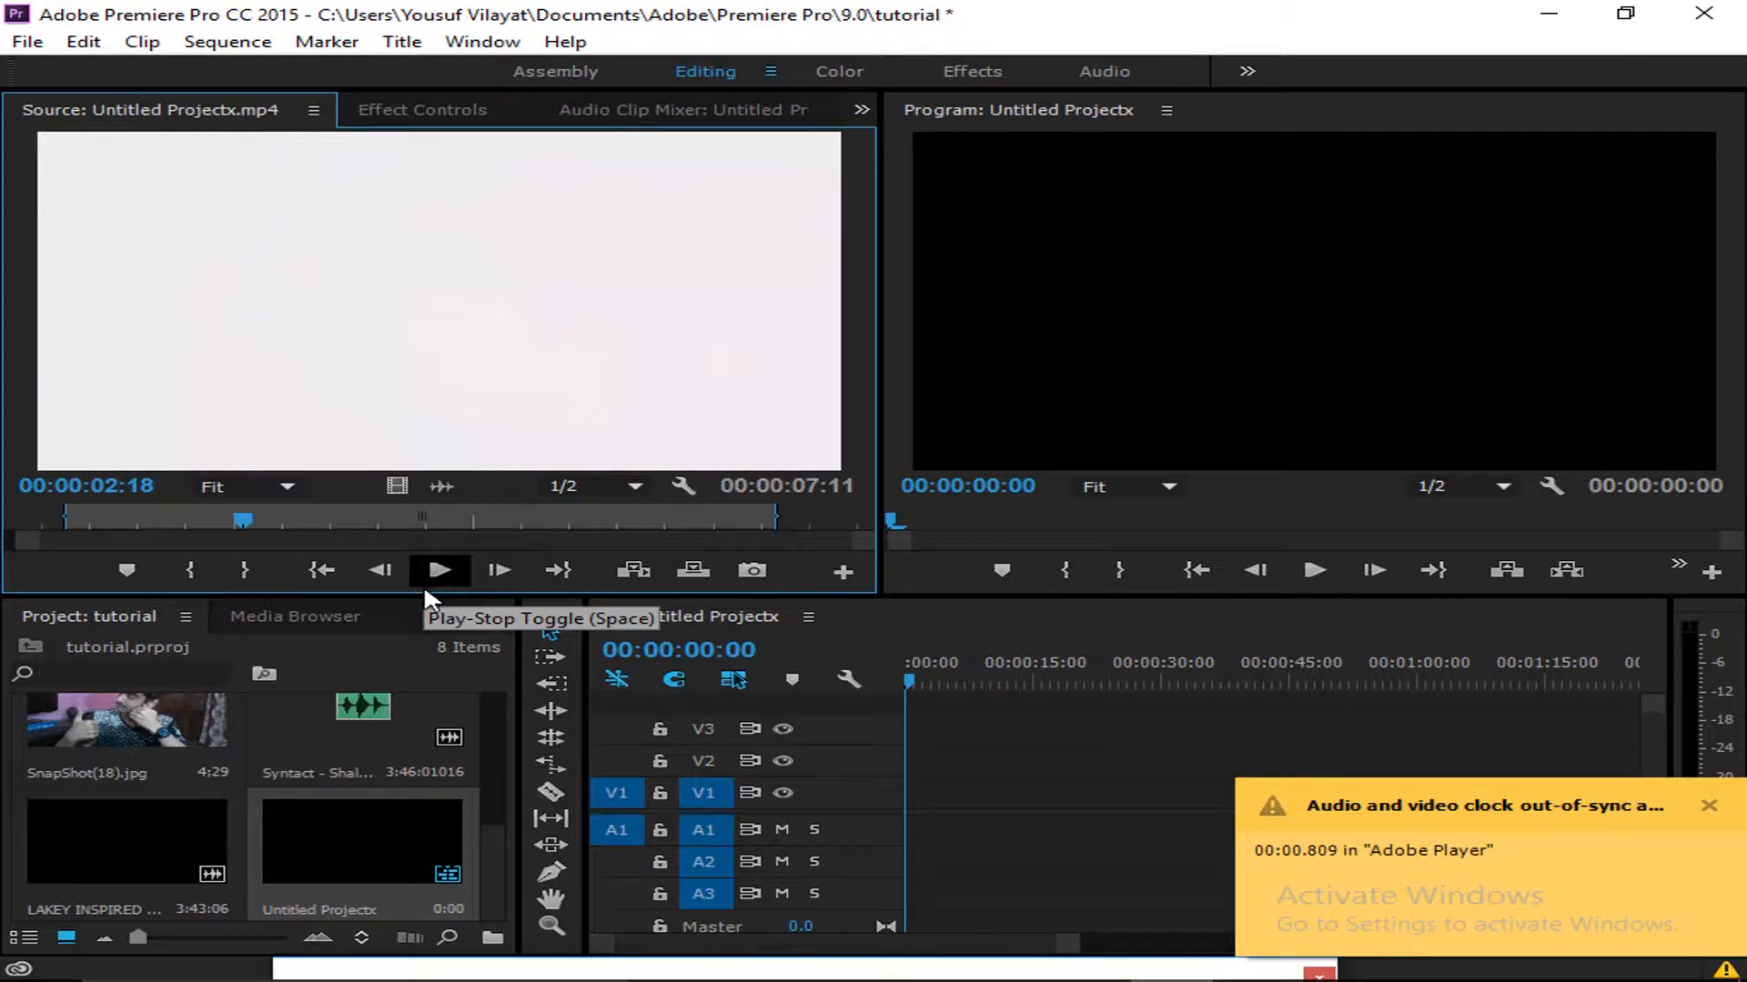
key("o")
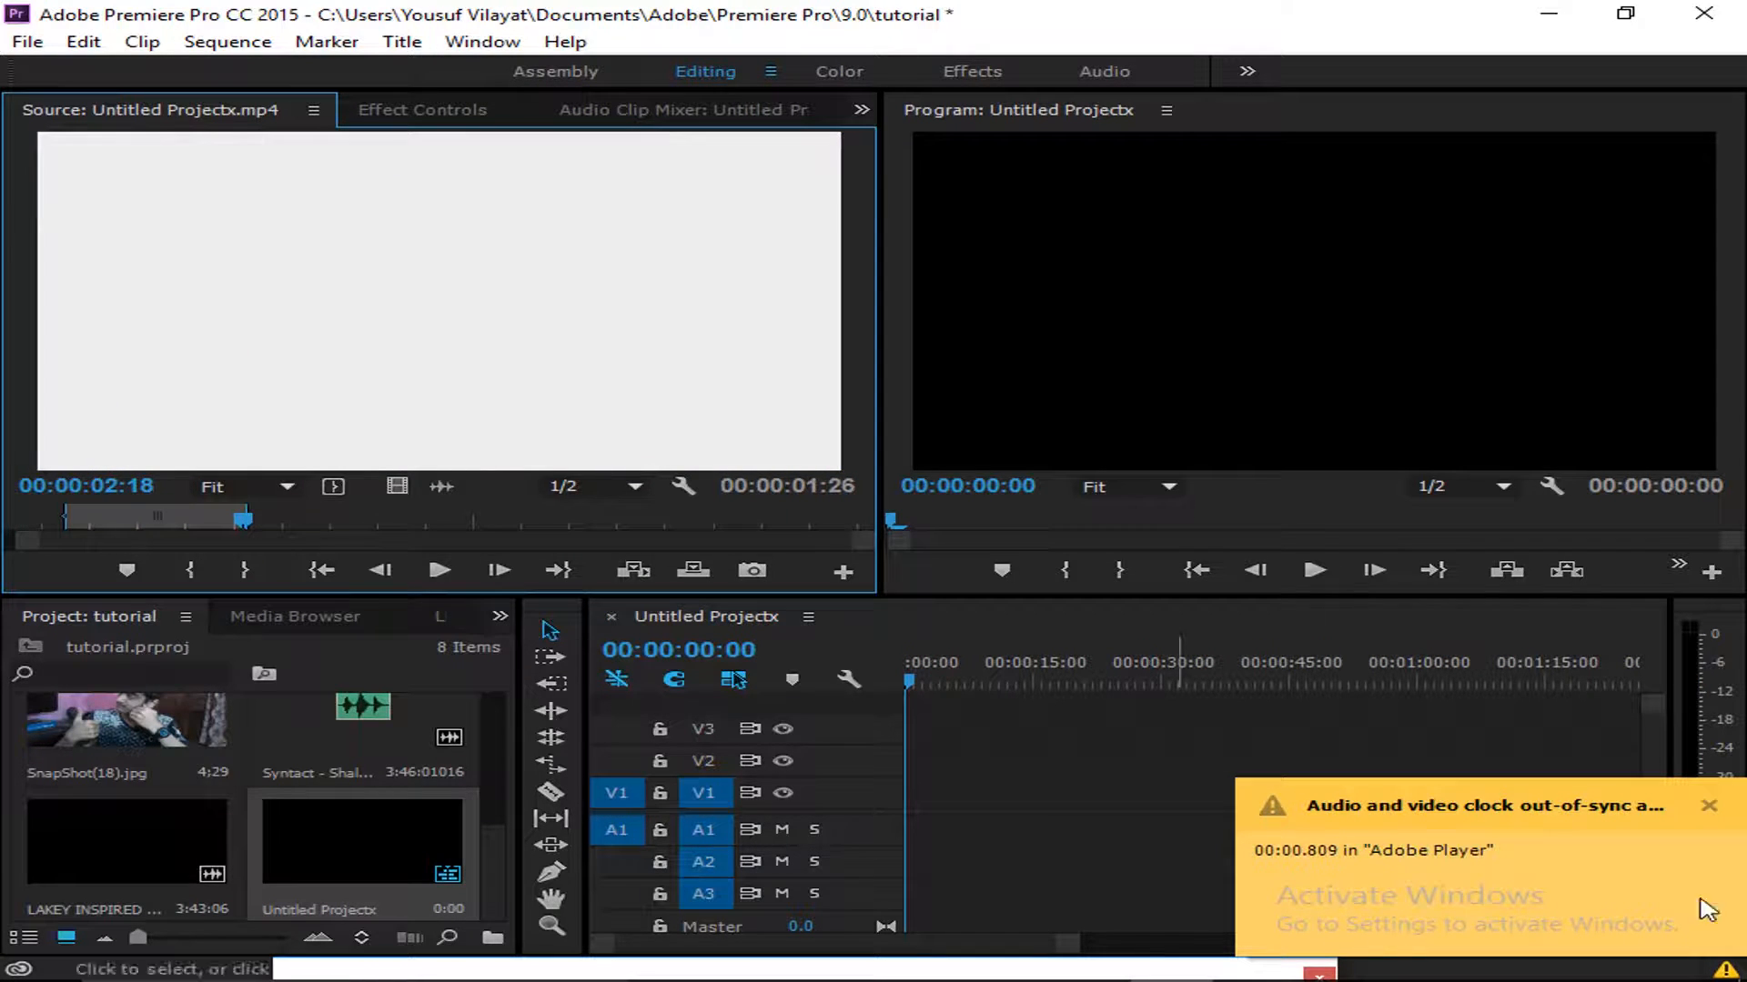
left_click(1708, 807)
Place the marked section of the source clip on tracks V2 and A2 at the sequence start and play it back
left_click_drag(402, 327, 910, 762)
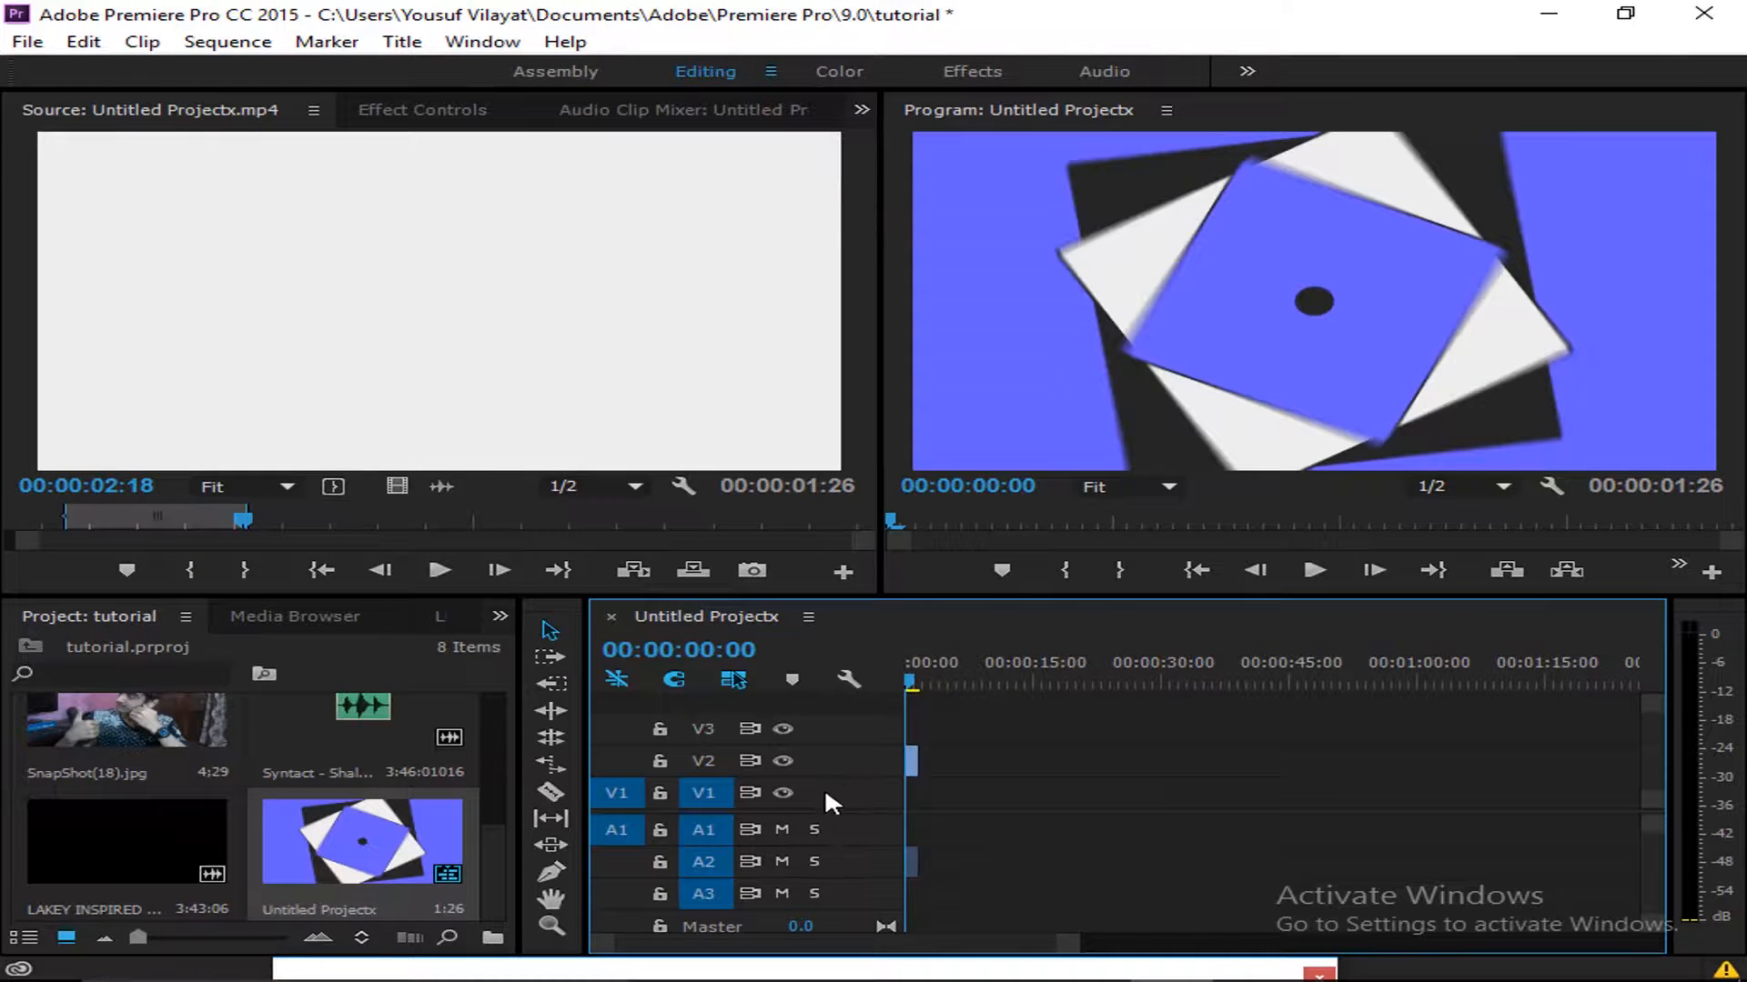
left_click(914, 757)
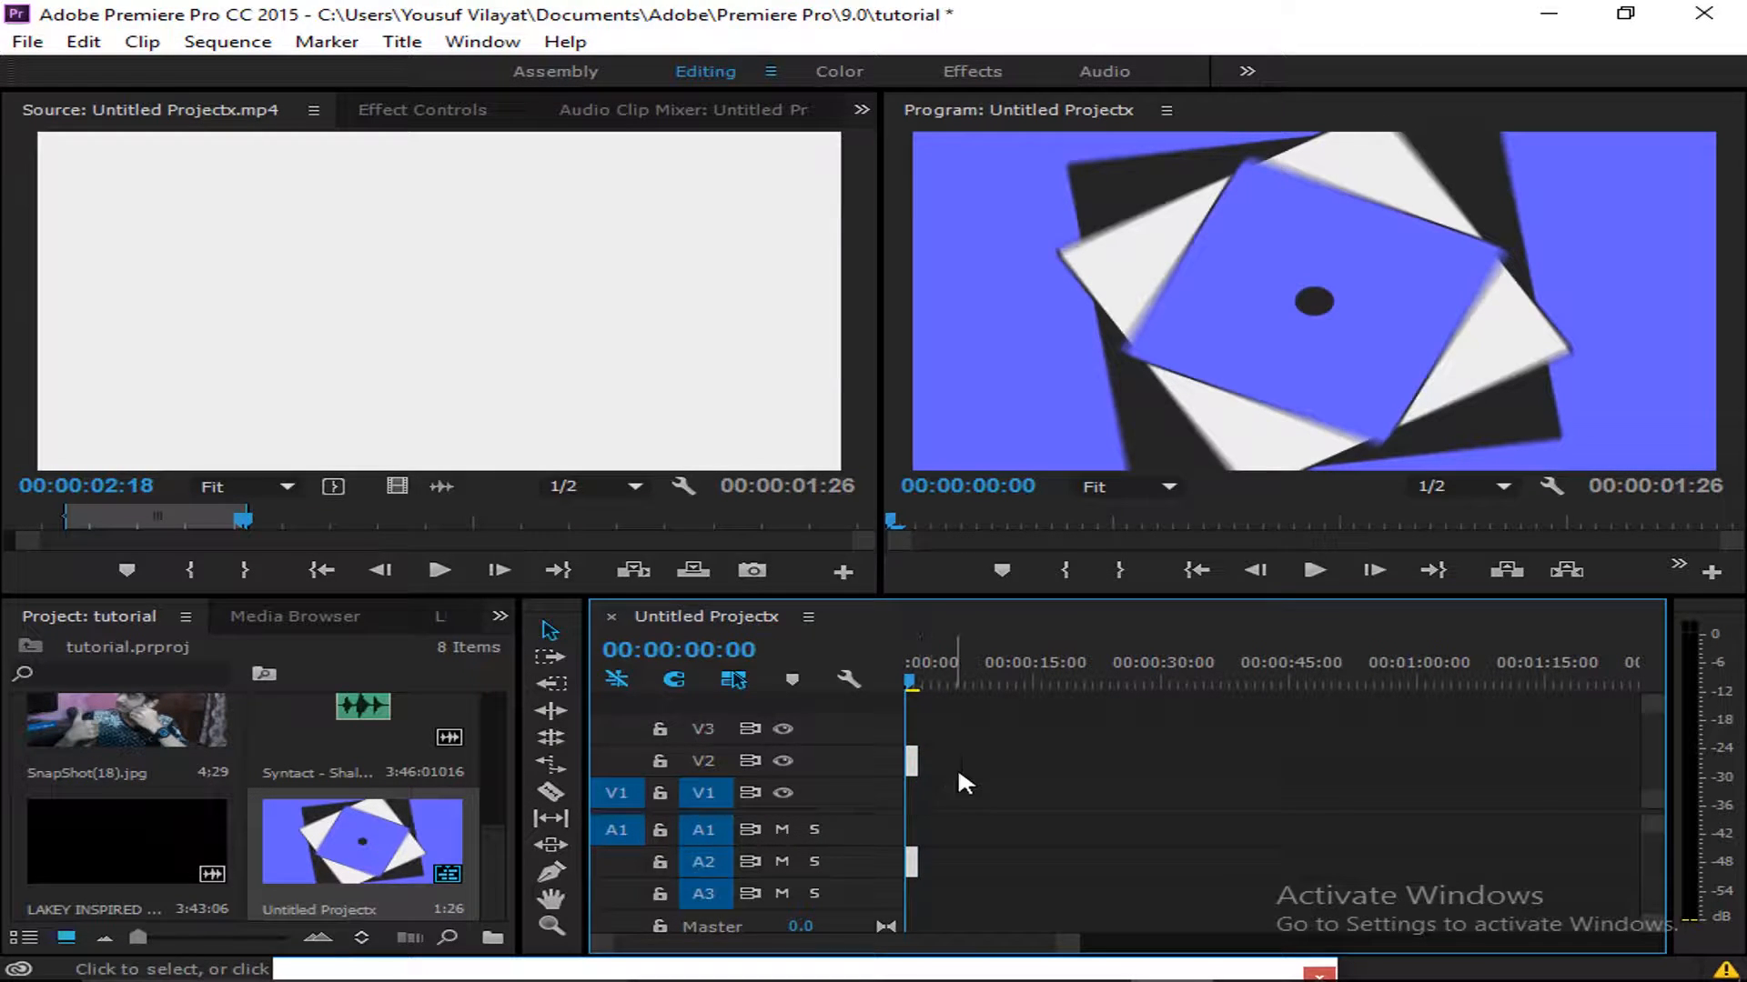
key("space")
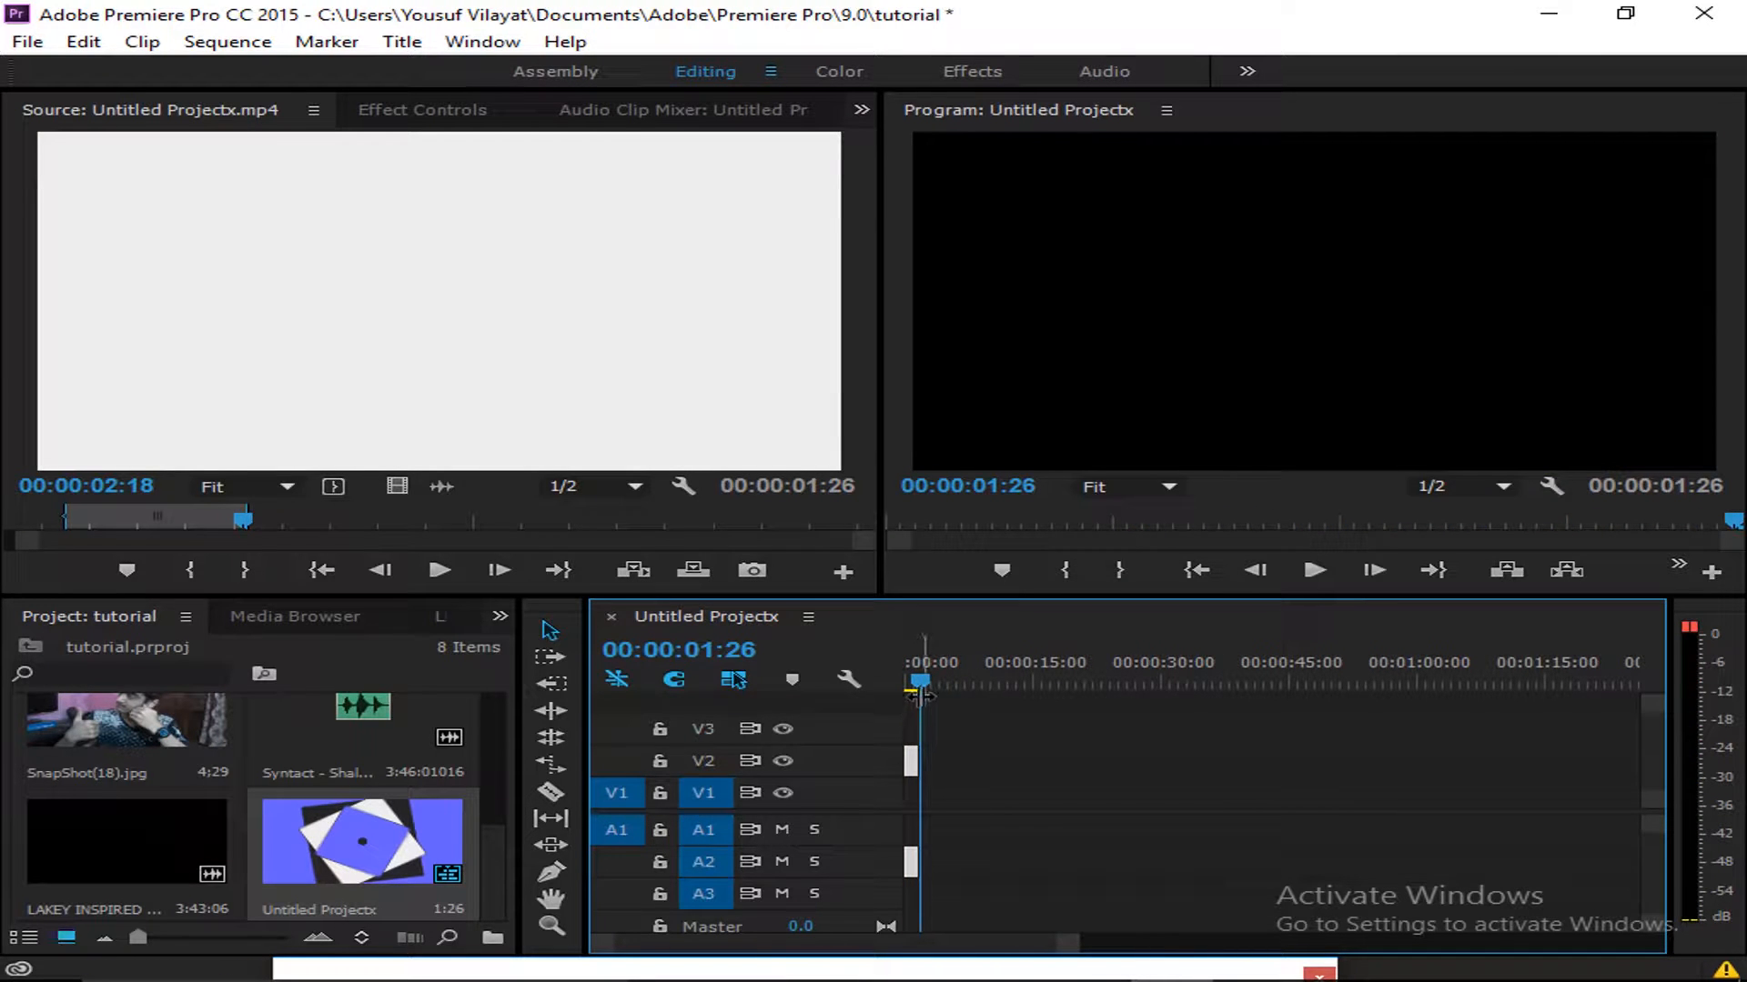
Create a new sequence from the full Untitled Projectx.mp4 clip and play it up to 00:00:00:29
left_click_drag(917, 686, 872, 695)
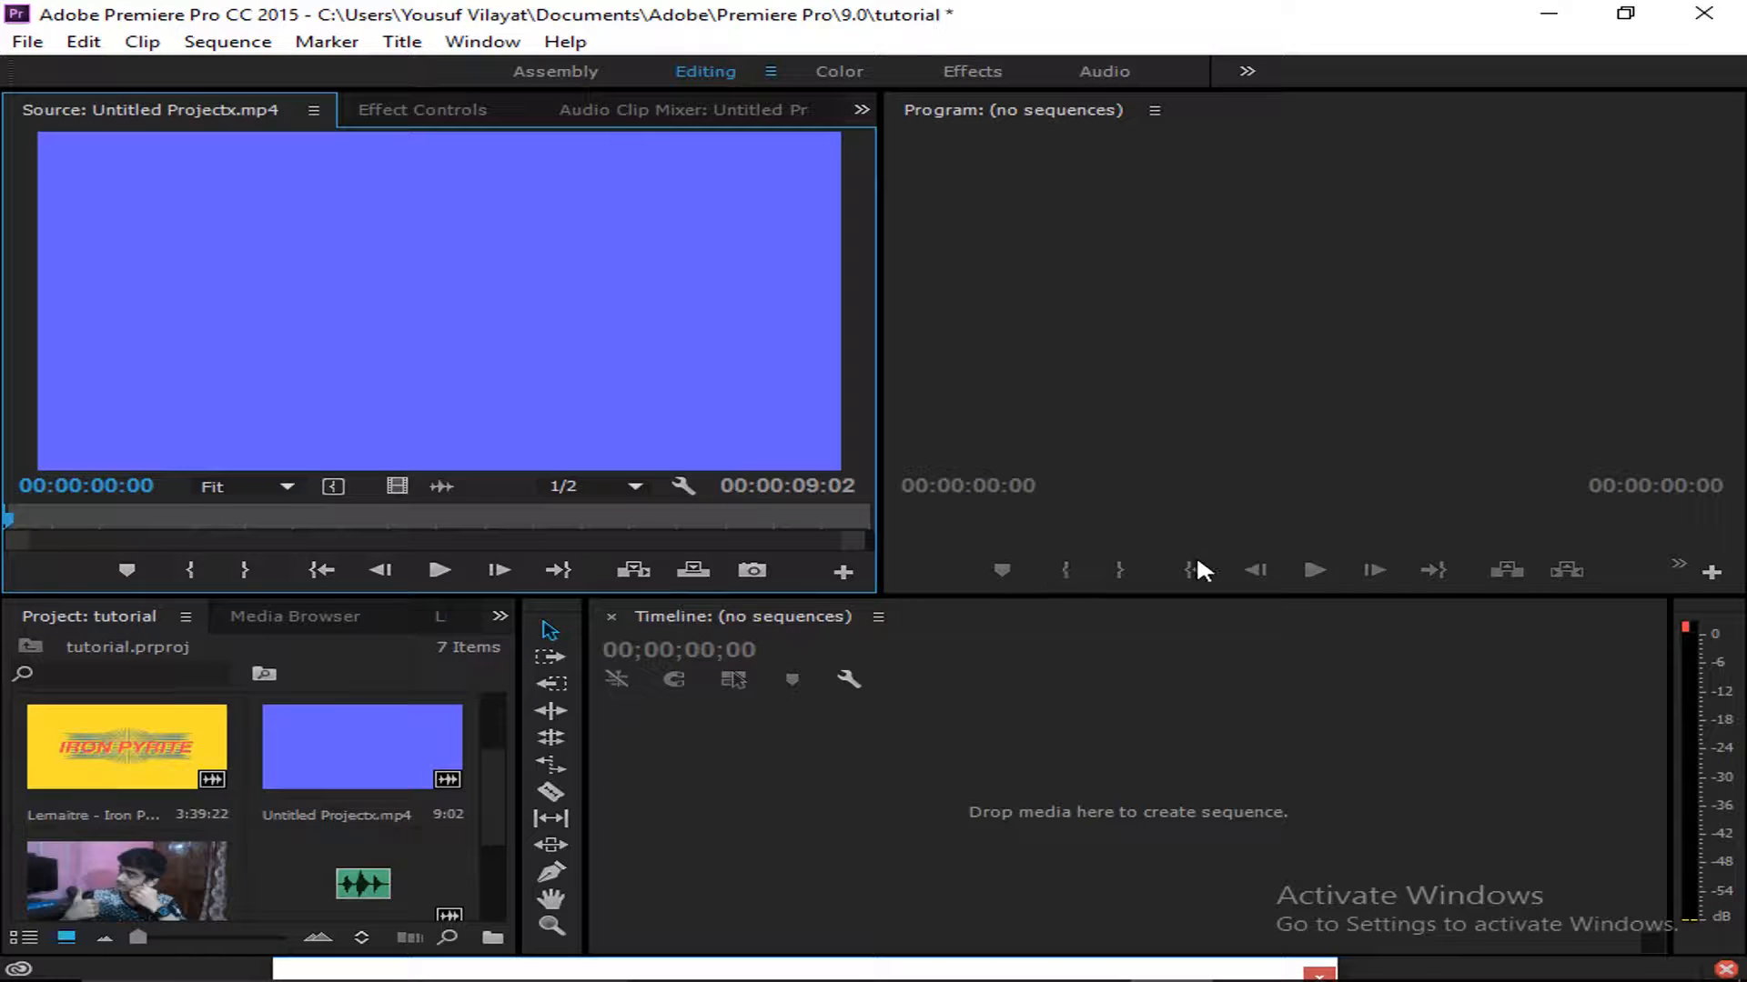
left_click_drag(583, 385, 604, 760)
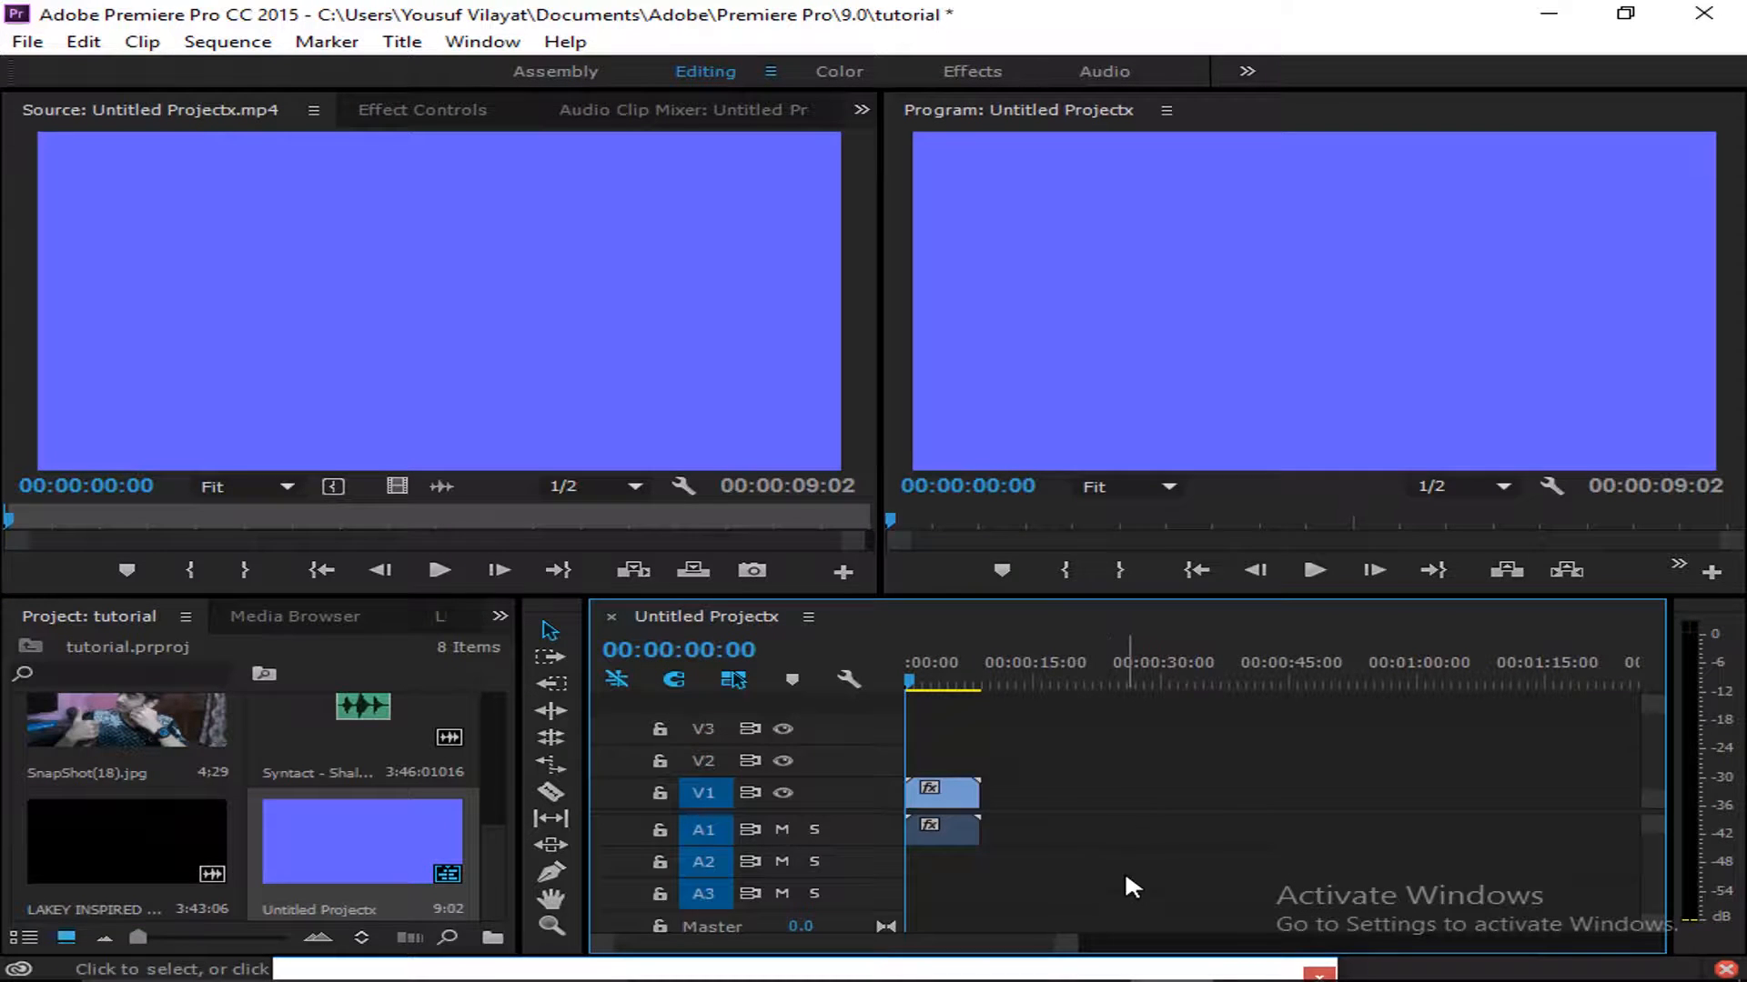
left_click_drag(1075, 943, 1132, 946)
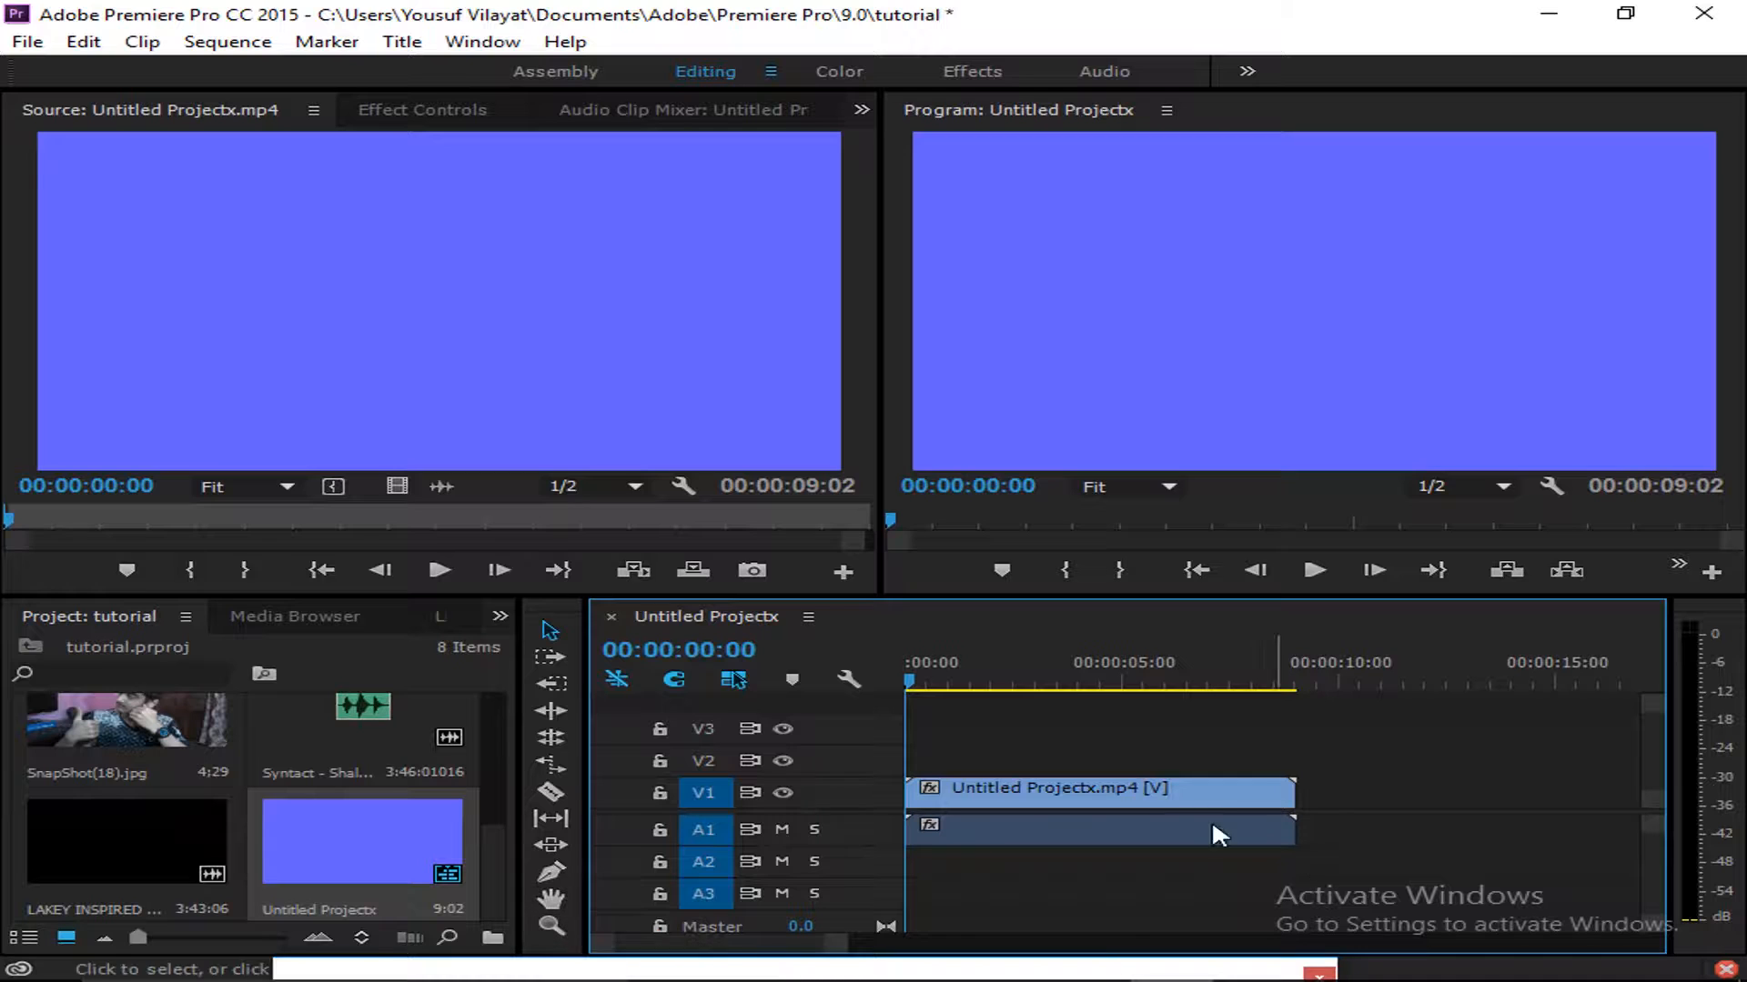
key("space")
key("space")
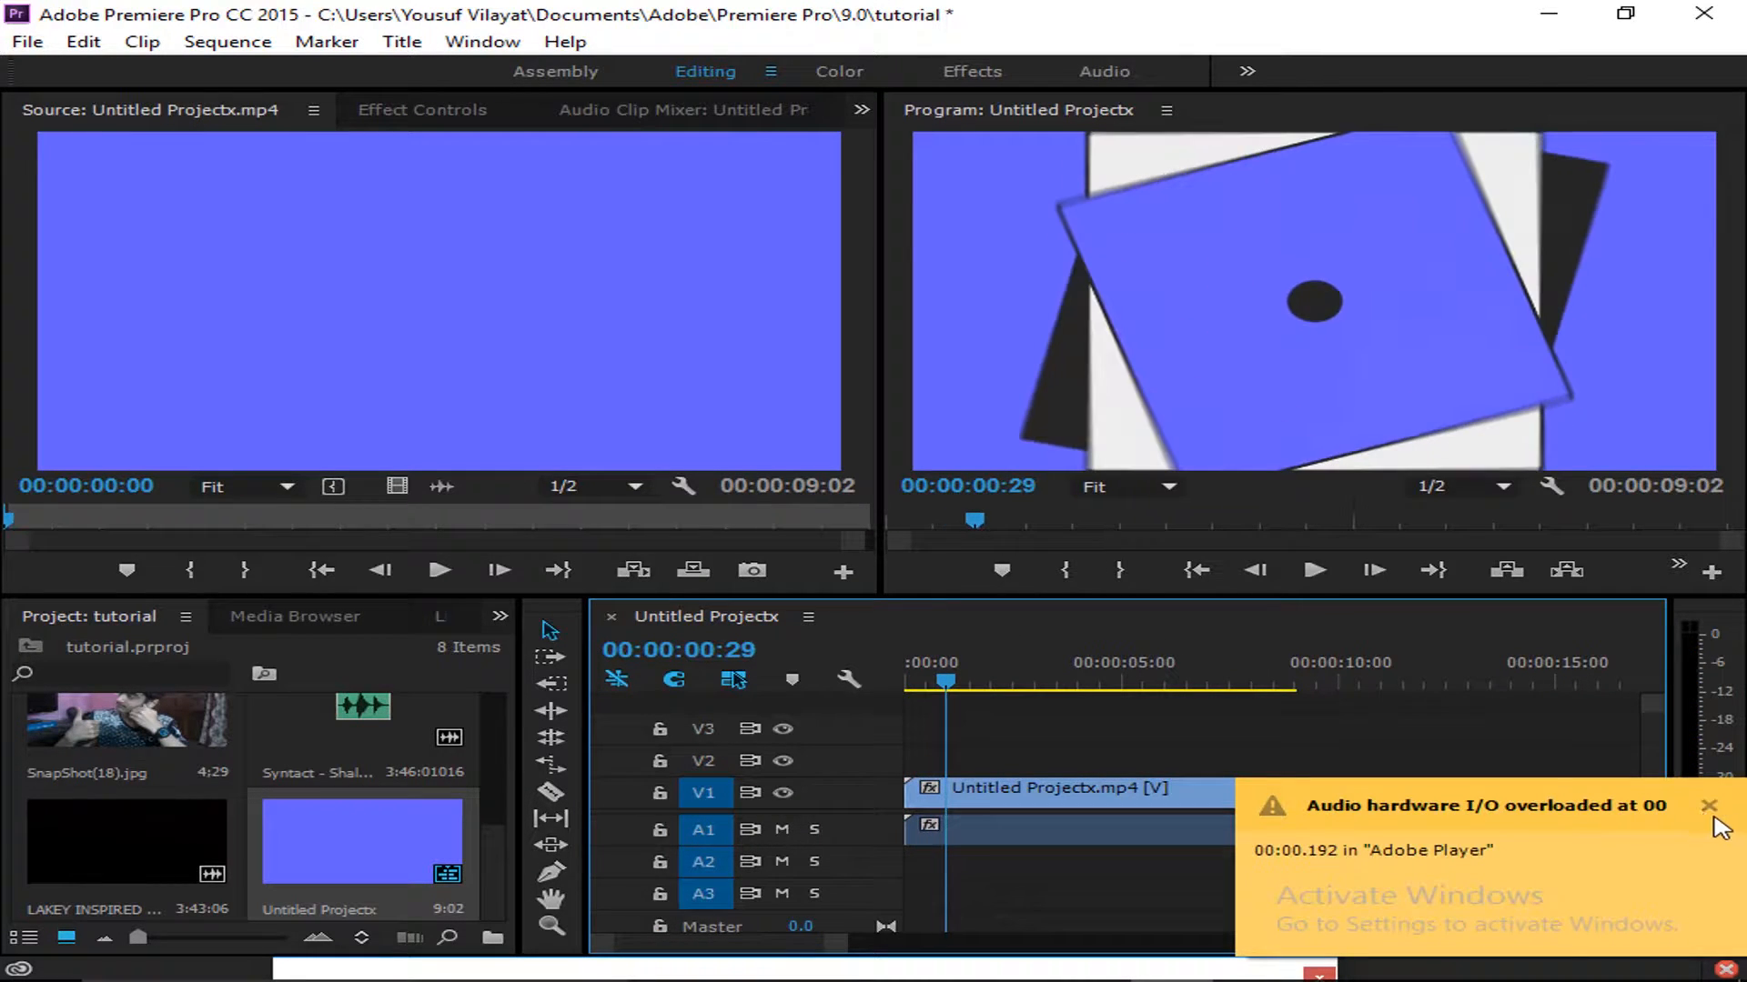
left_click(1711, 809)
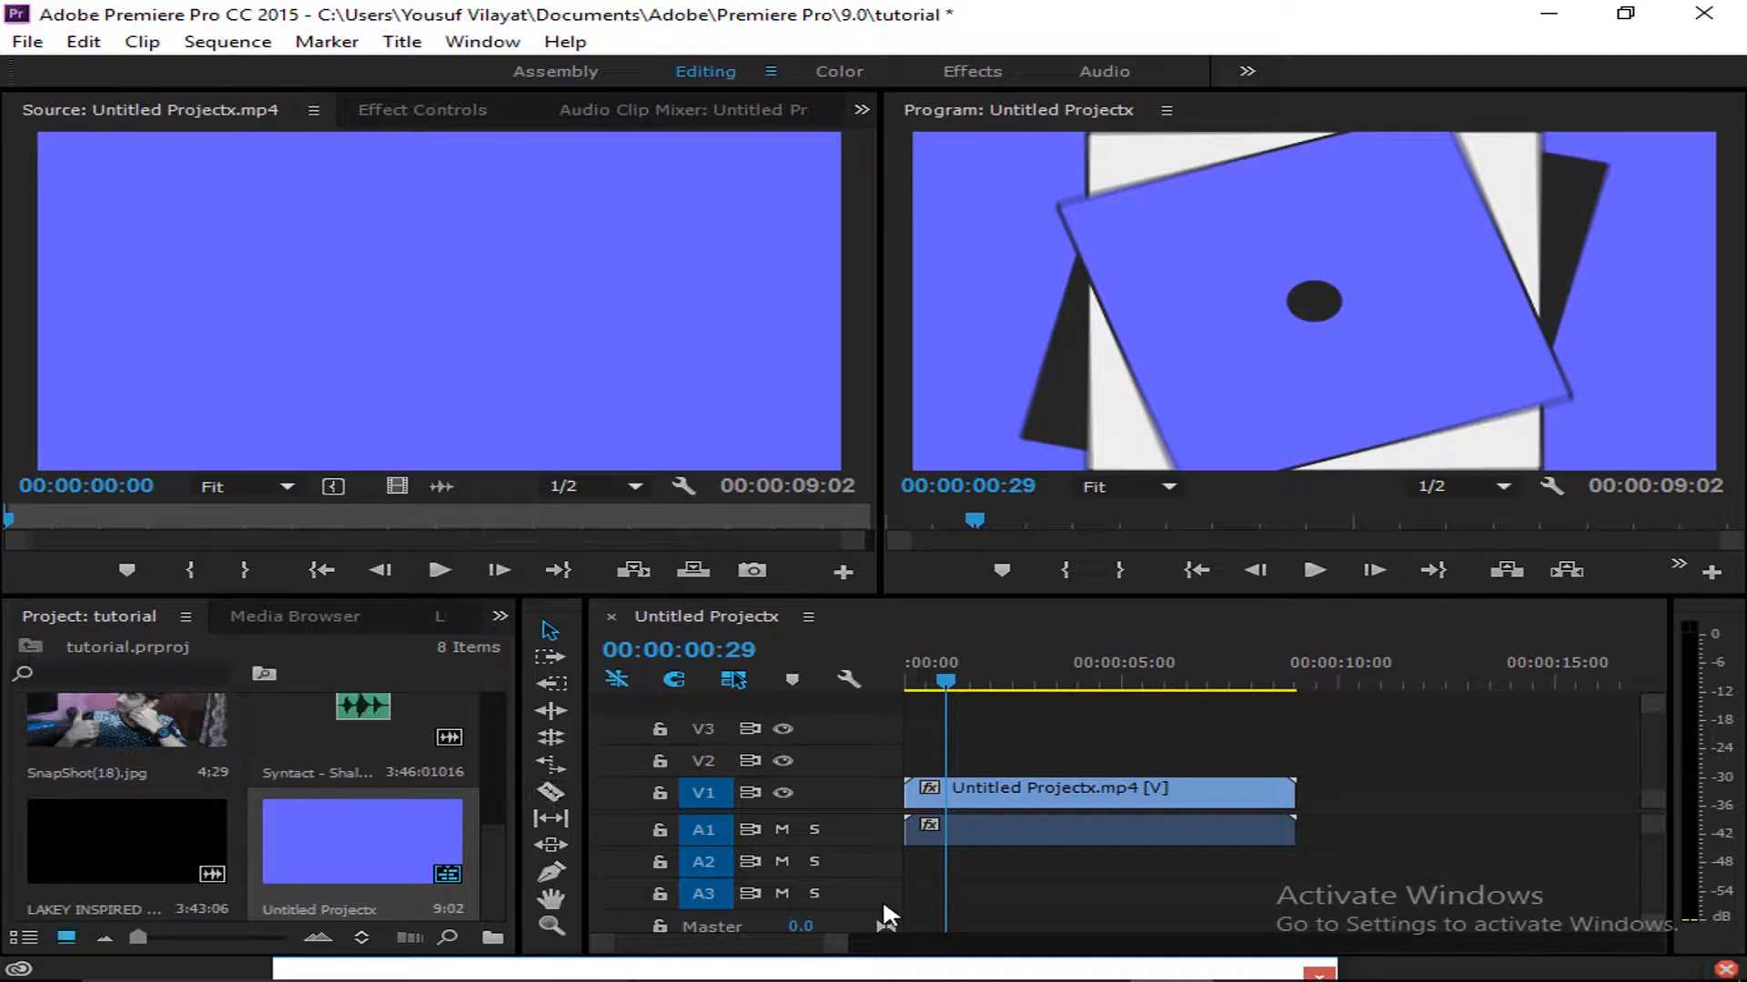
Split the timeline clip with the Razor tool at 00:00:00:29, about 2 seconds and about 3.5 seconds
key("c")
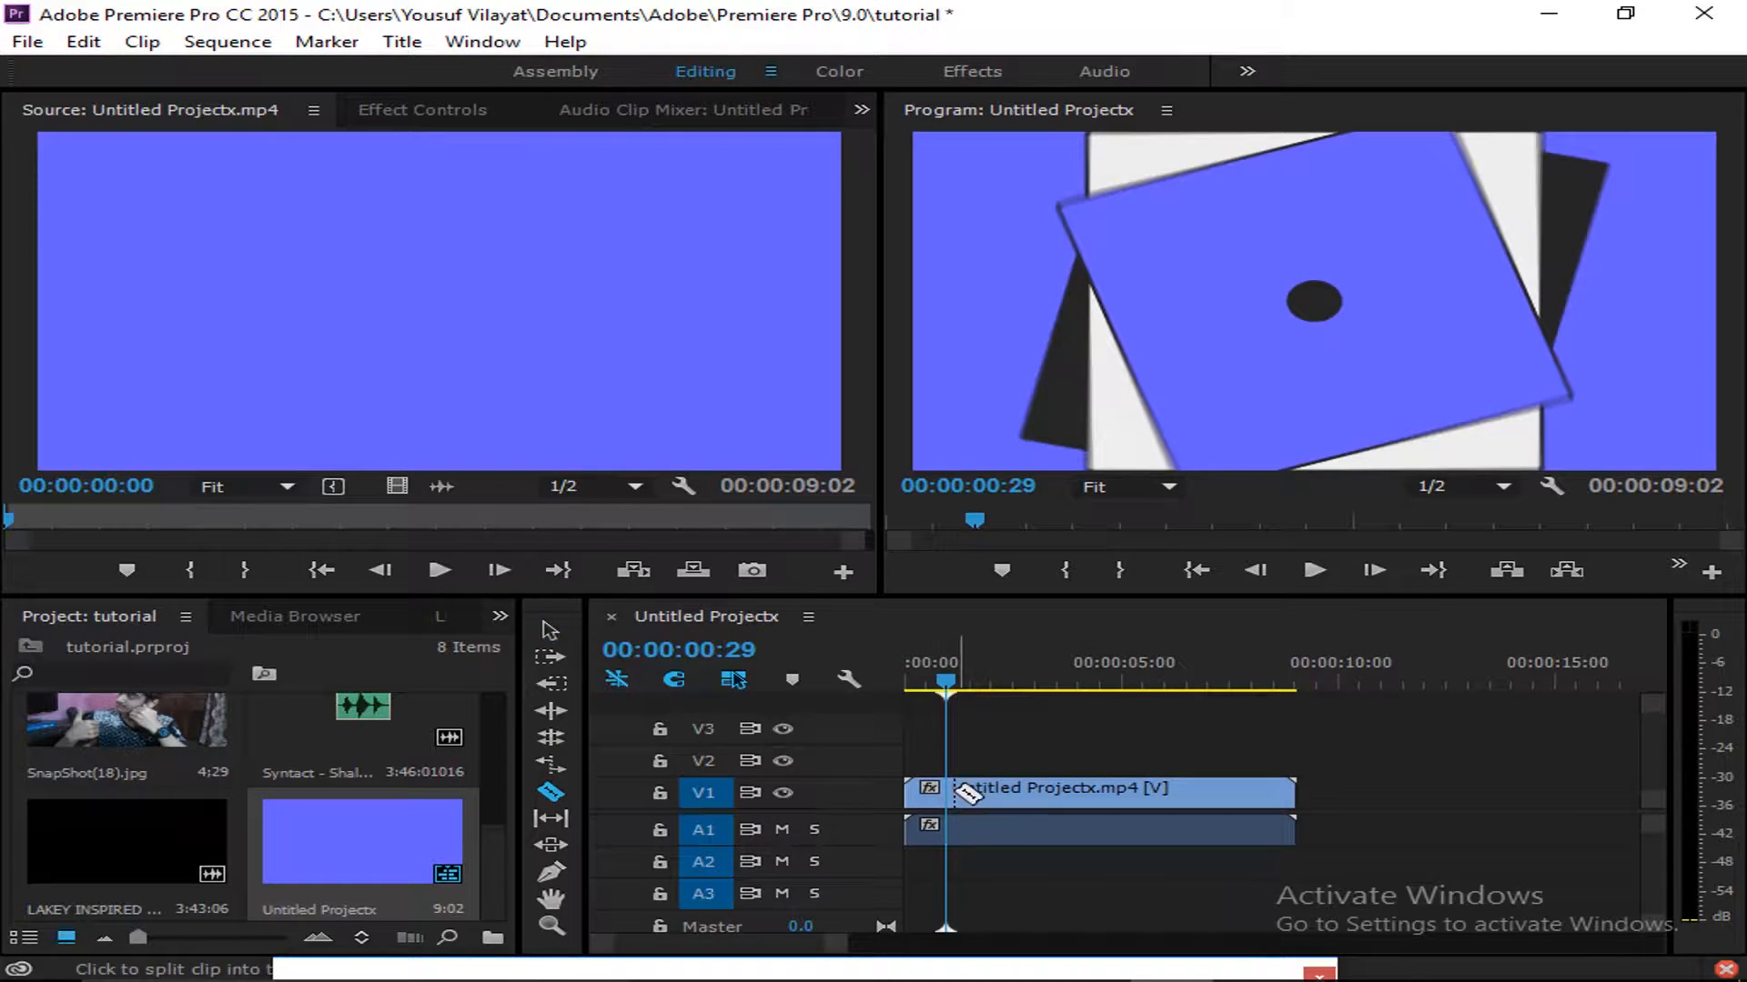
left_click(948, 793, "shift")
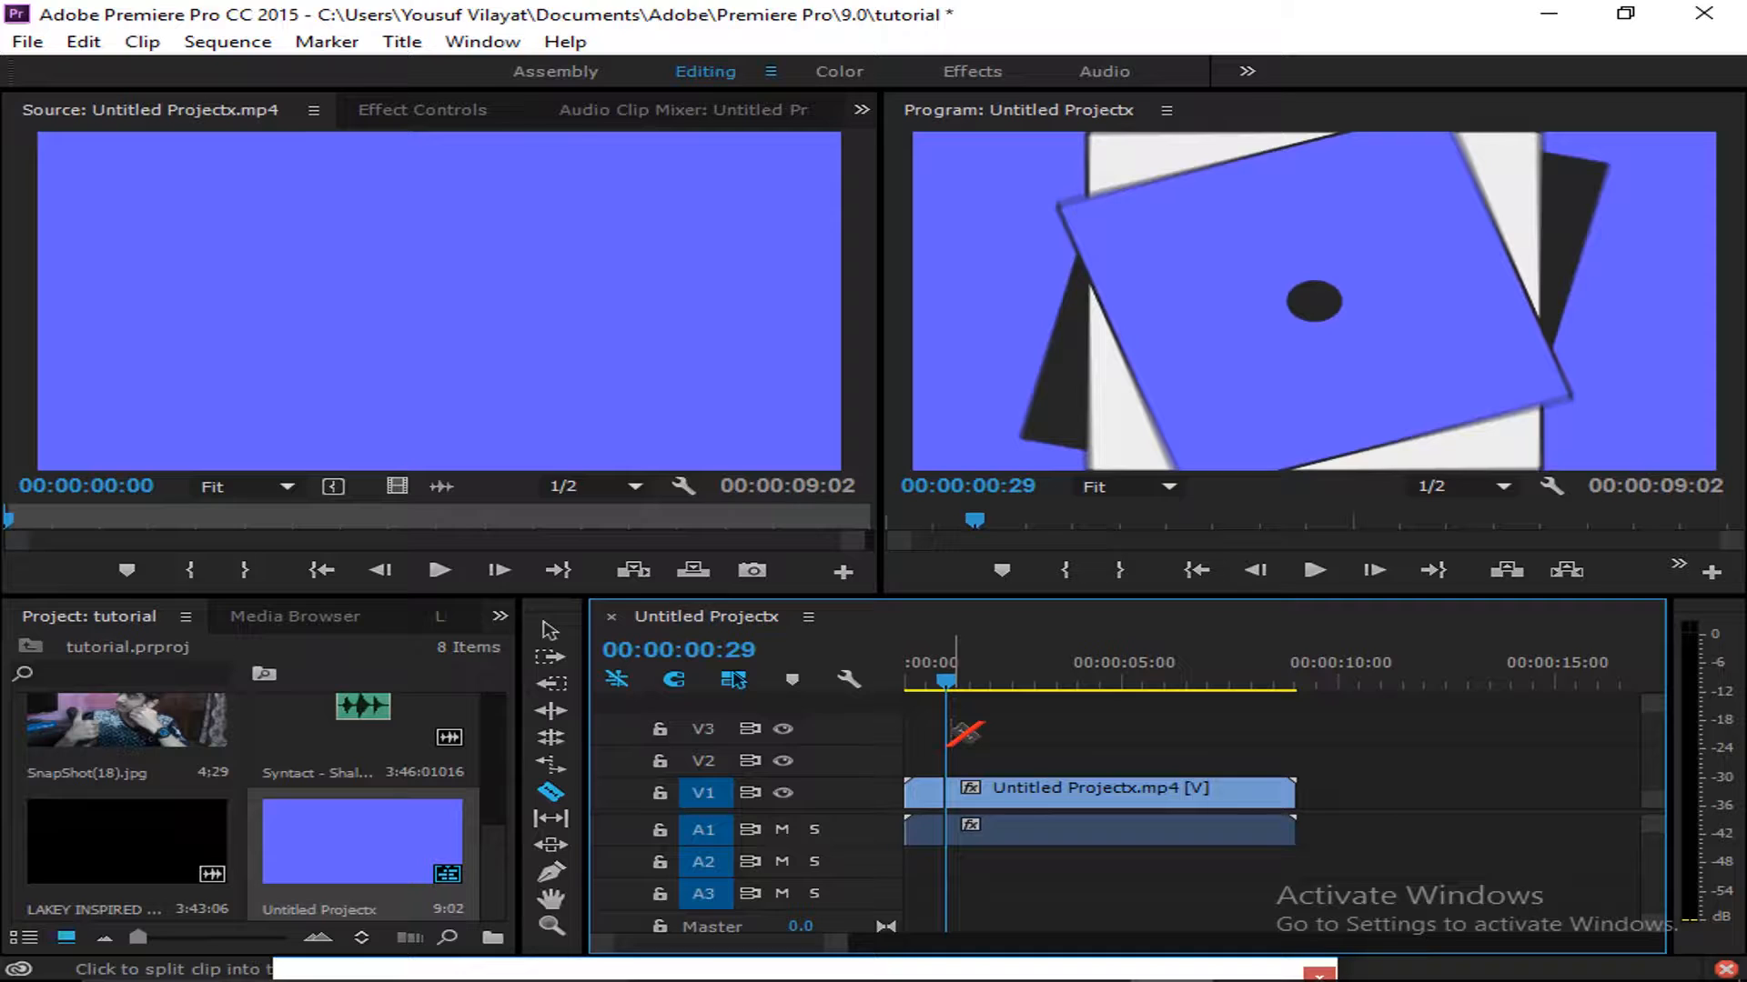
left_click(988, 793)
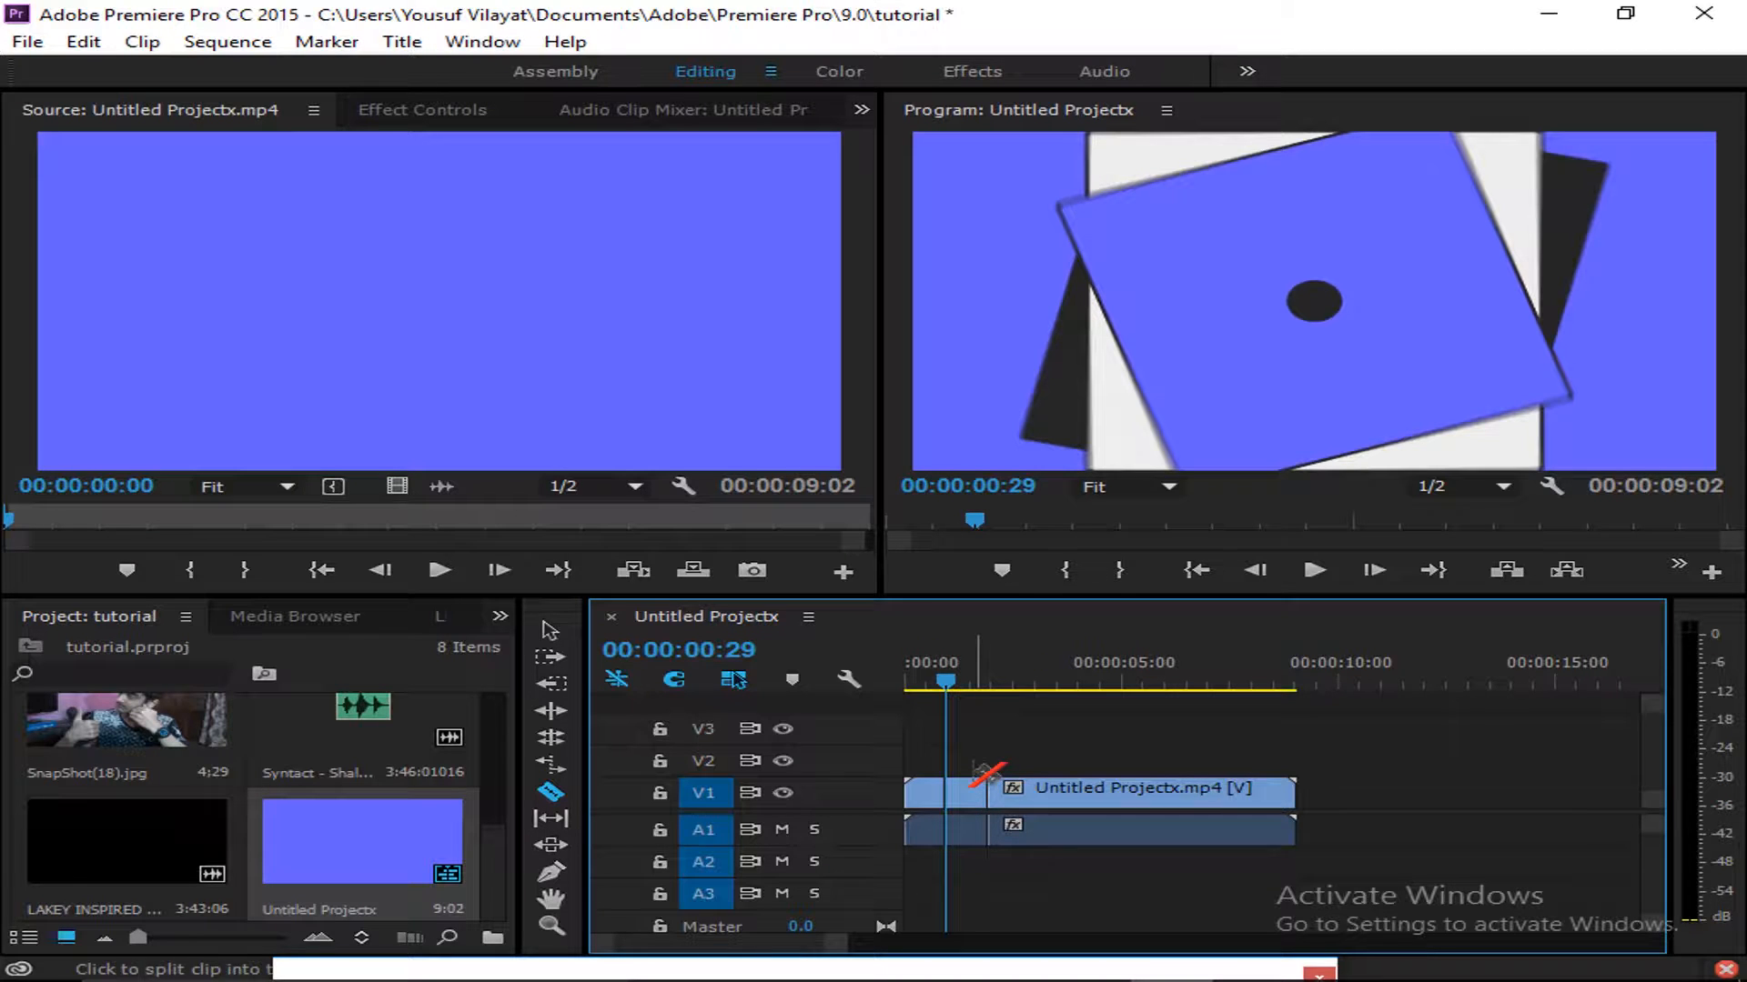
left_click(1054, 793)
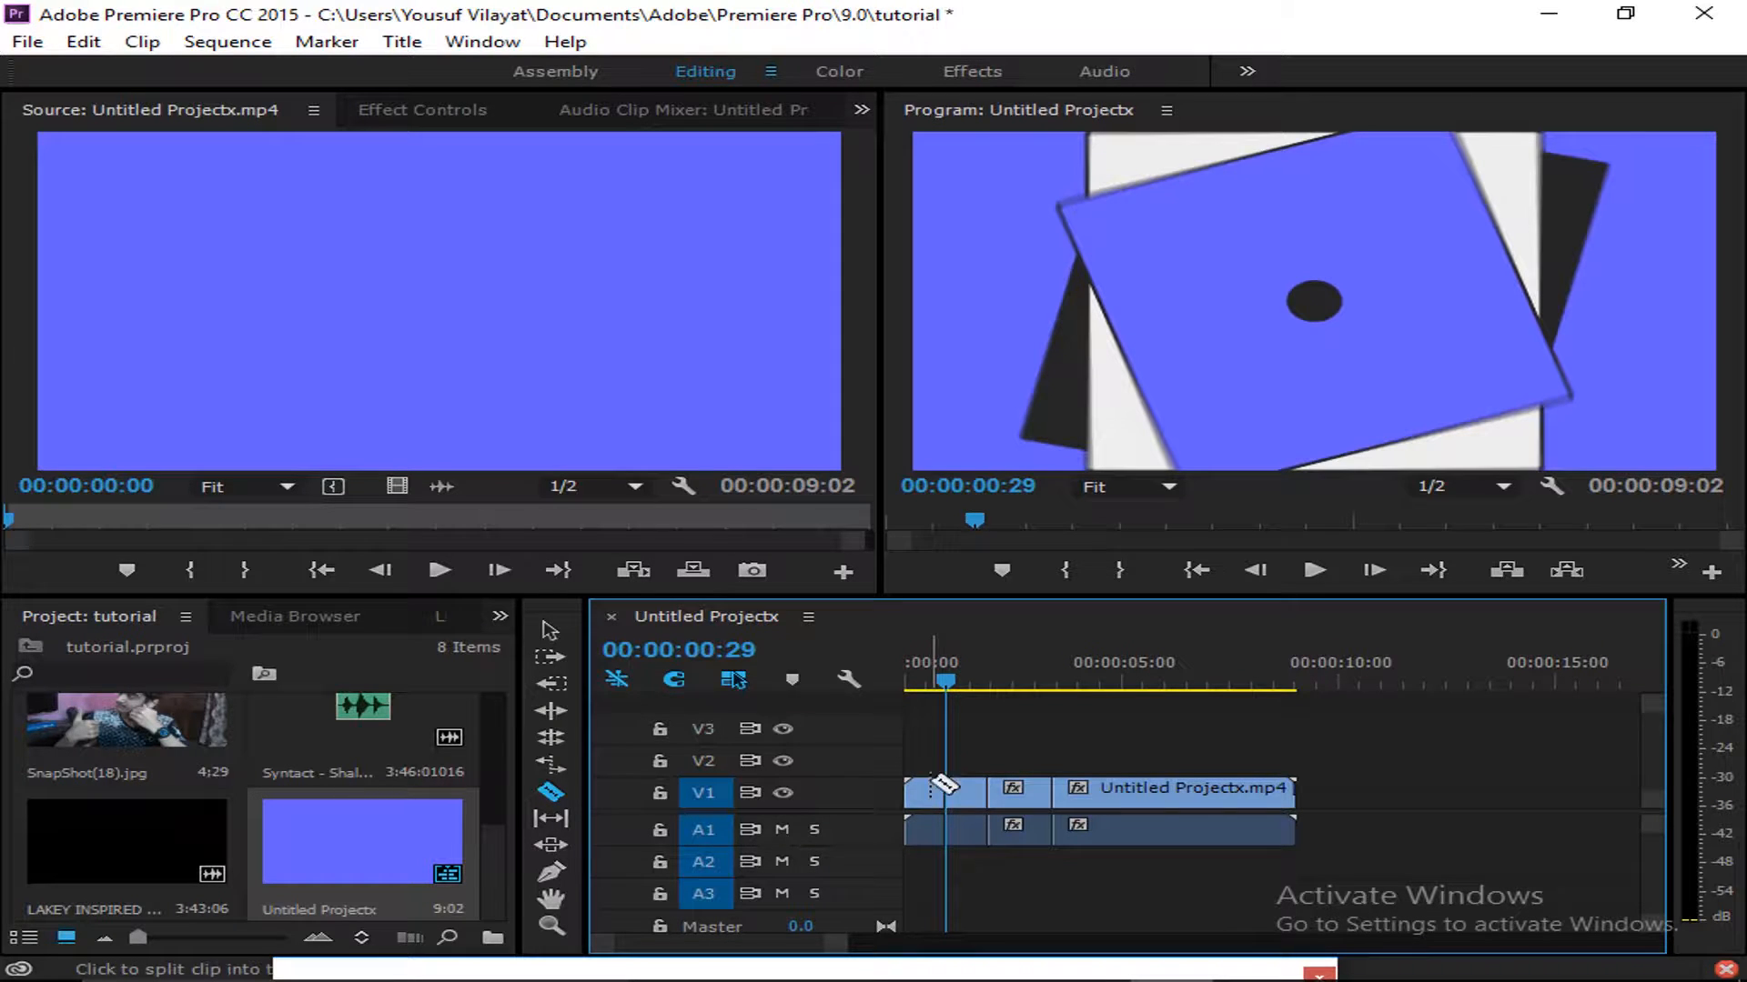
Ripple-trim the start of the second section up to the playhead at 00:00:01:03
left_click(954, 676)
key("v")
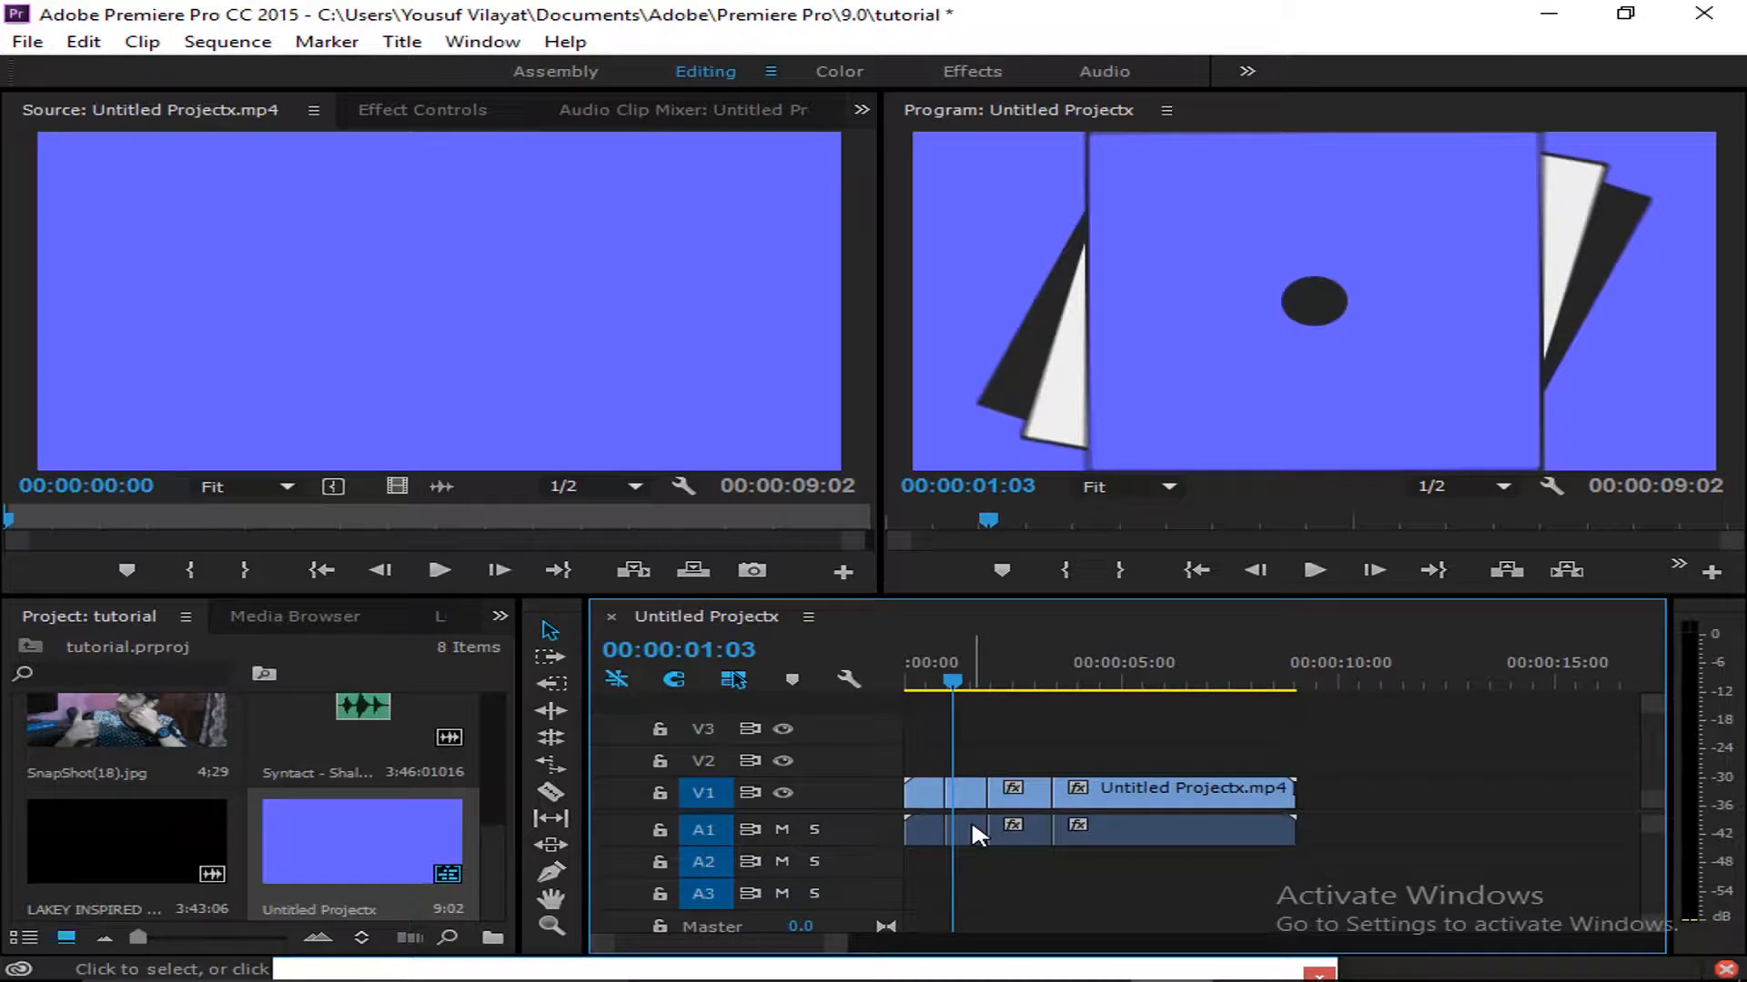
key("q")
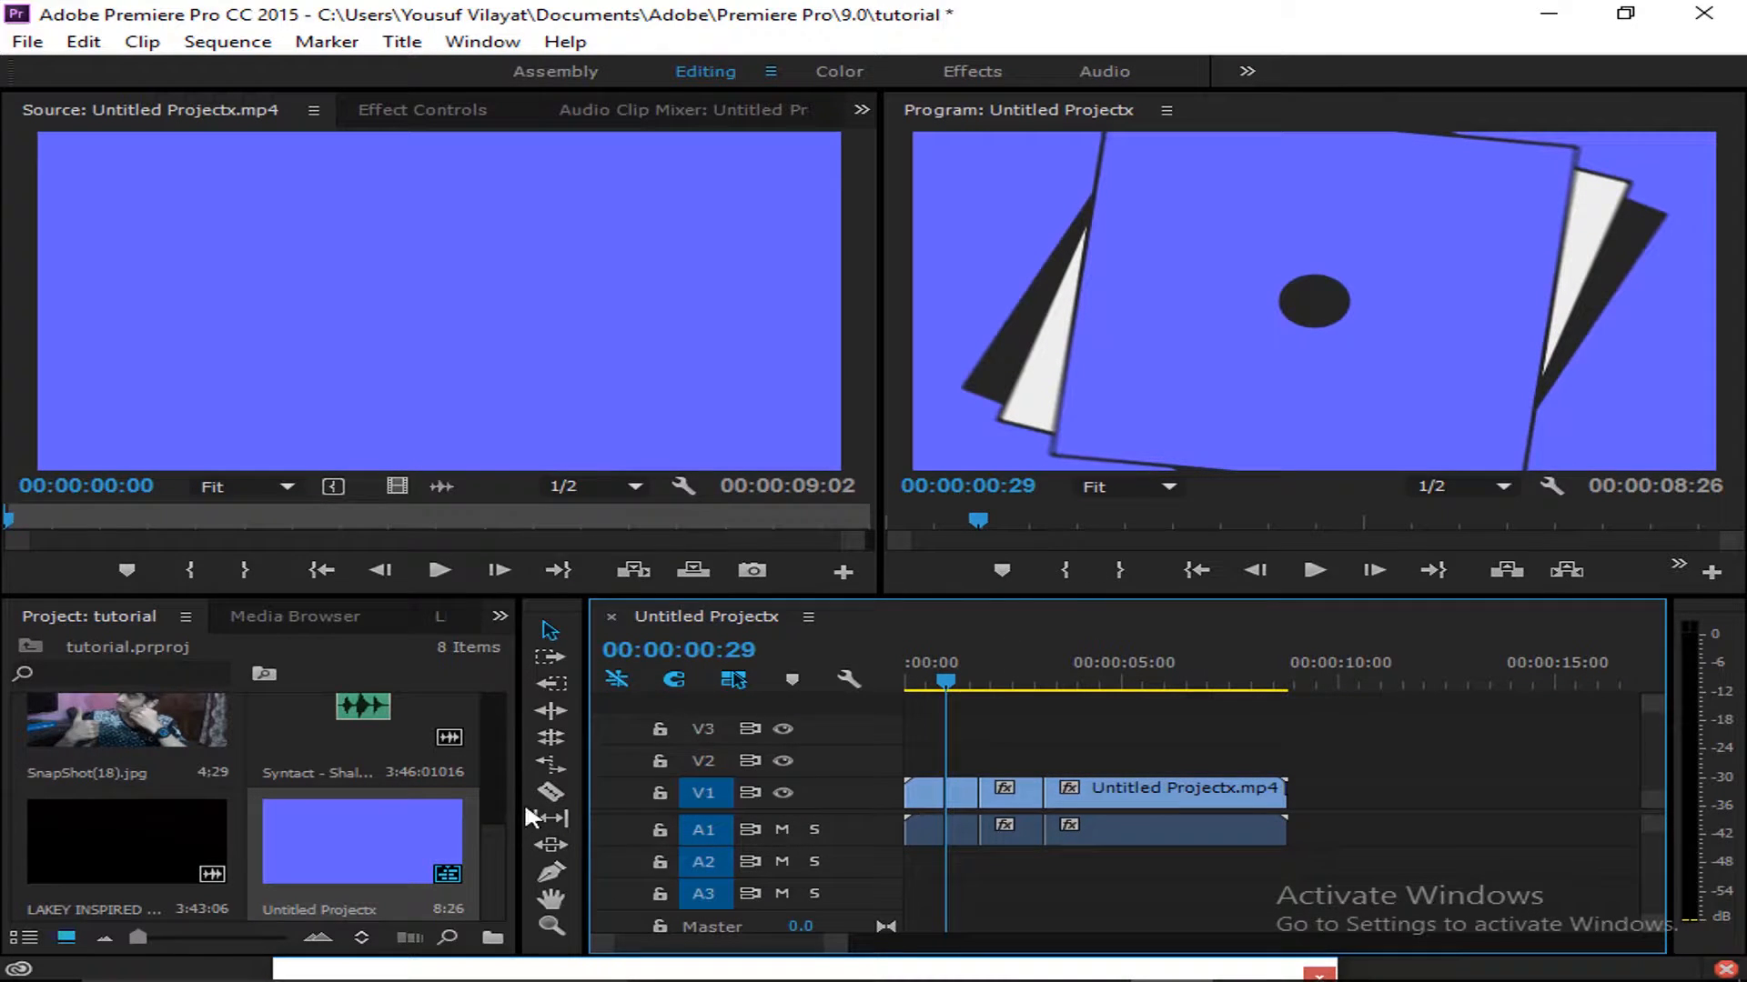
Split the first section of the clip at about 00:00:00:11 with the Razor tool
left_click(550, 792)
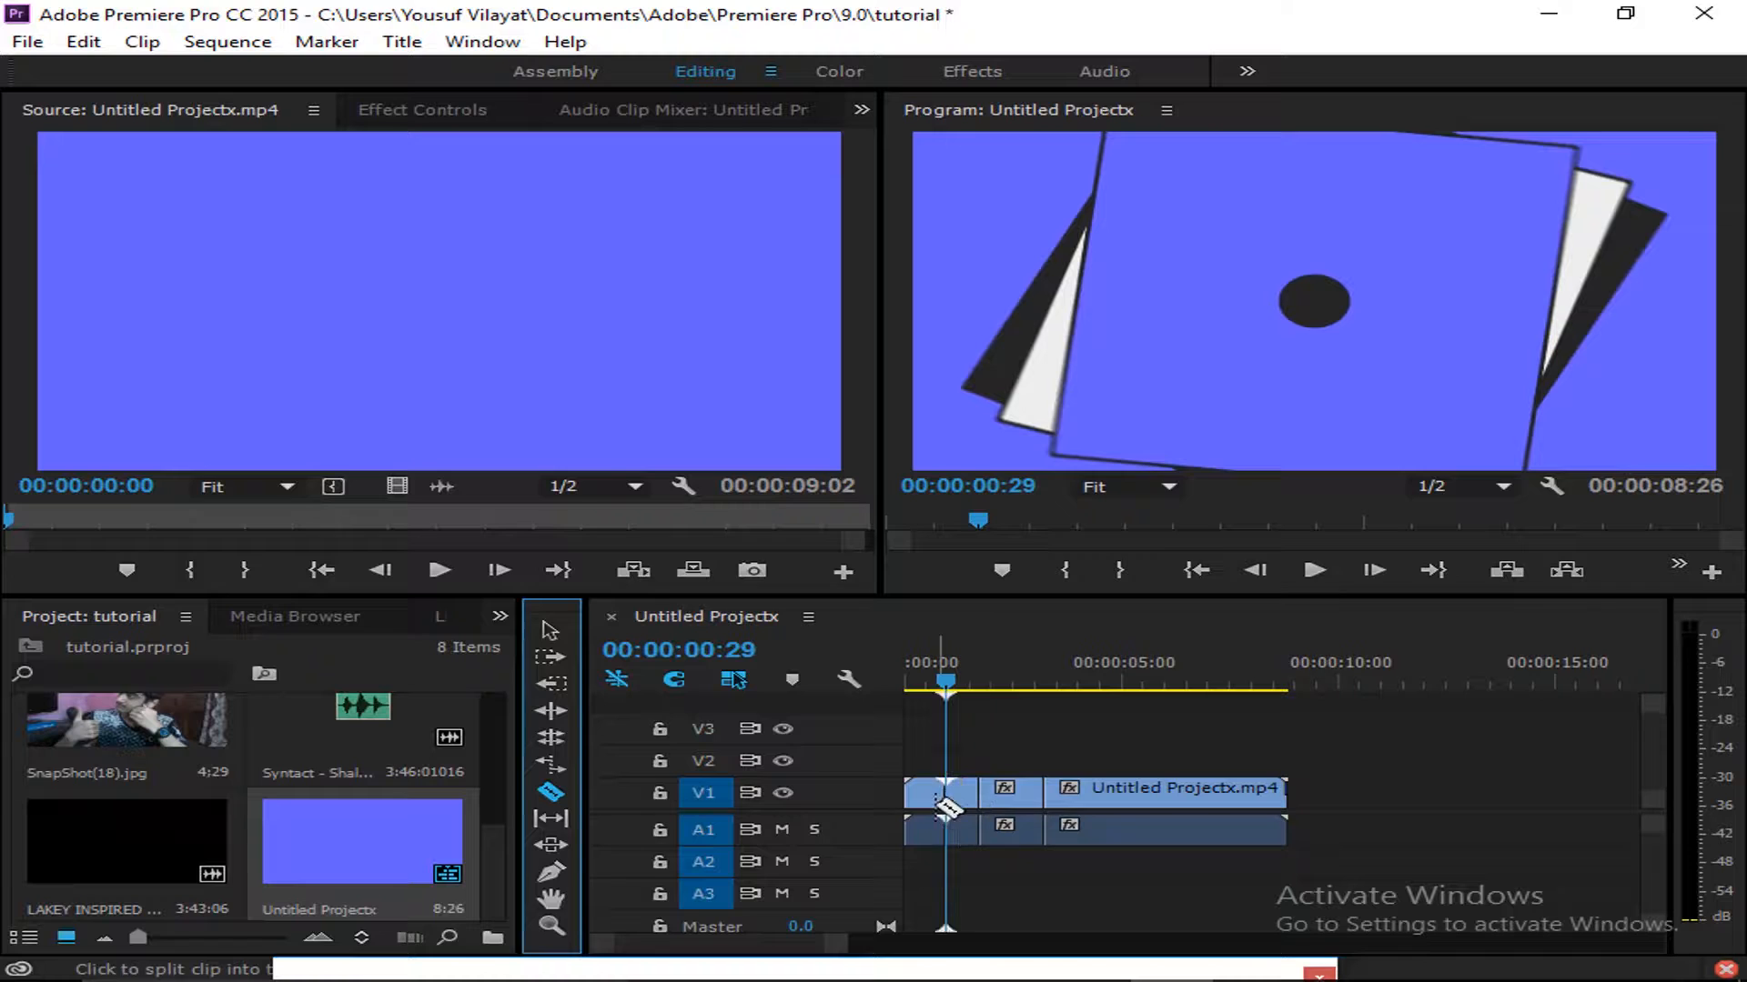
left_click(921, 792)
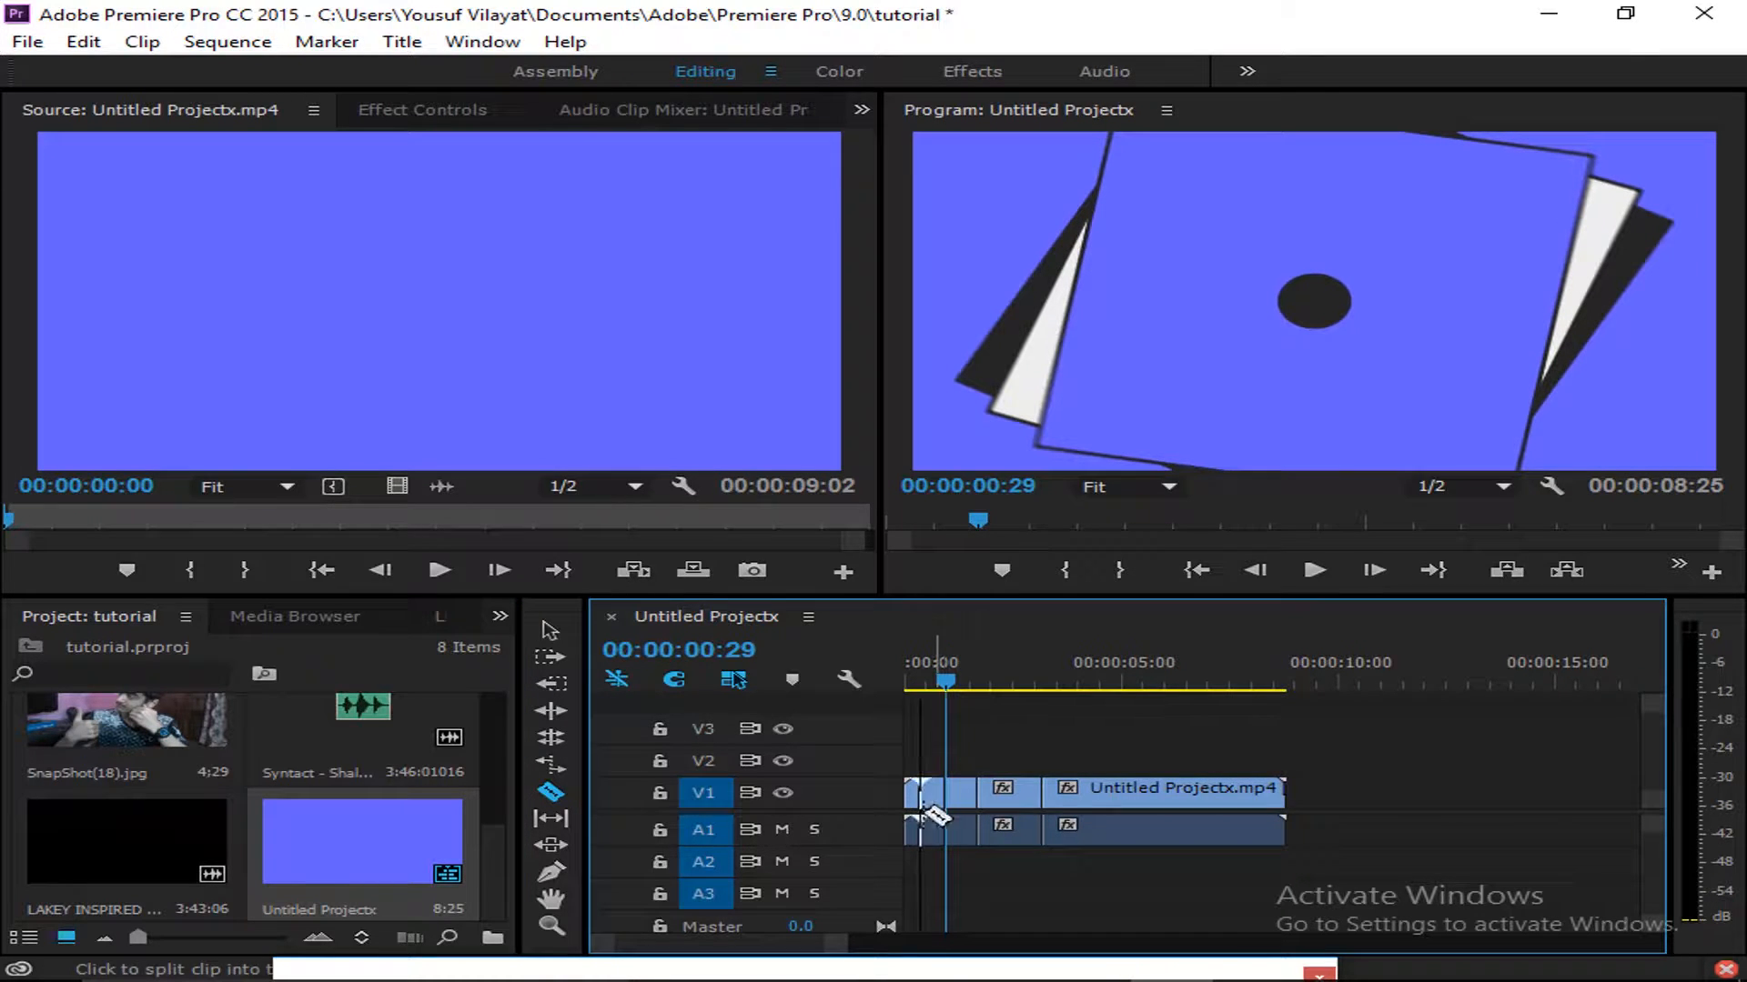
key("v")
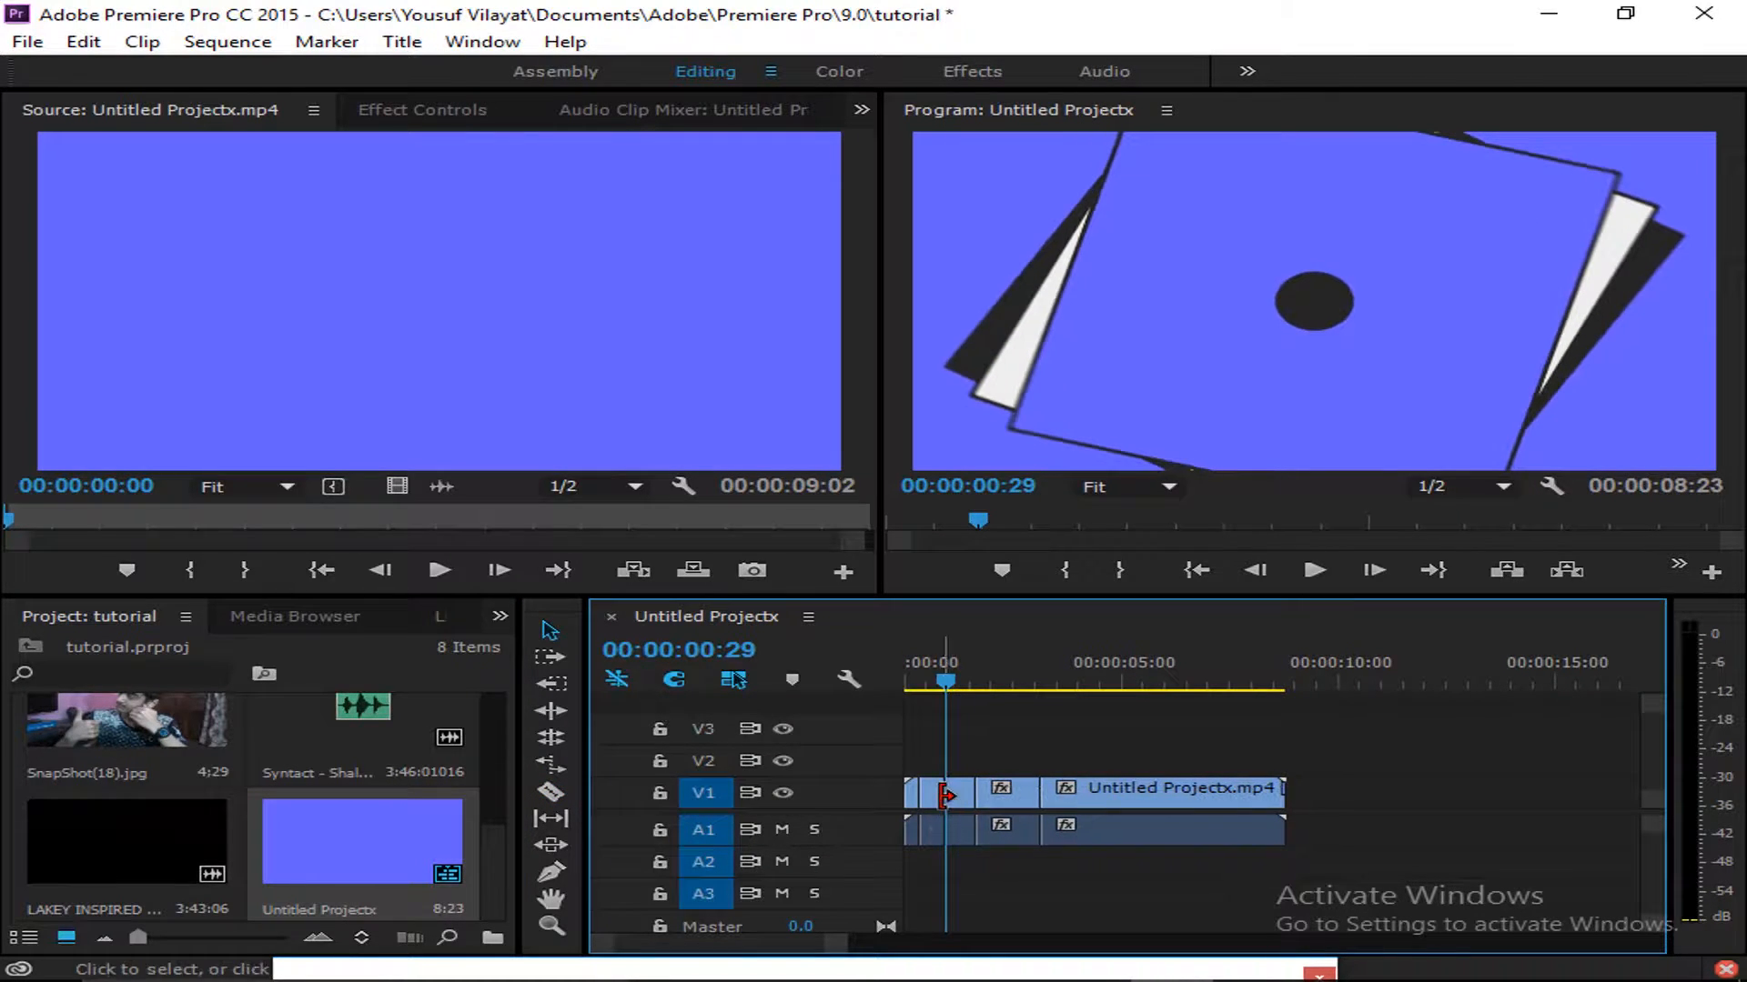
Ripple-trim the material before the playhead repeatedly, frame by frame and then section by section, back to the sequence start
left_click(940, 798)
key("Right")
key("q")
left_click(949, 800)
key("Right")
key("q")
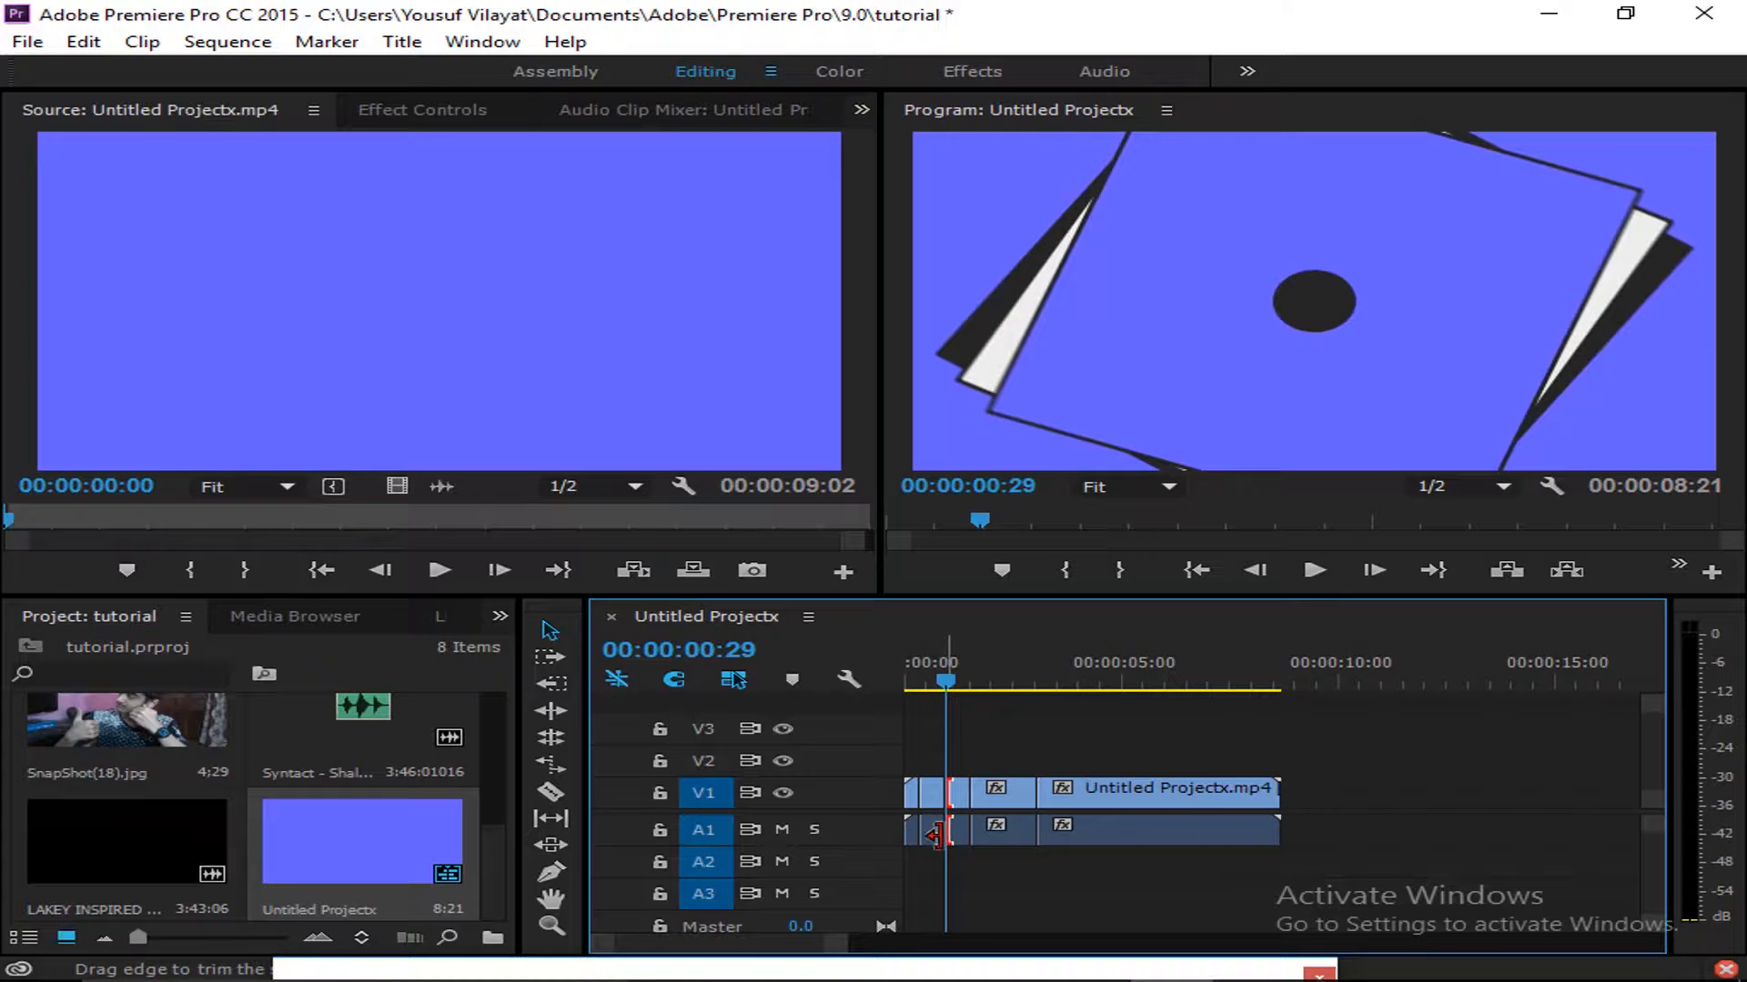
key("q")
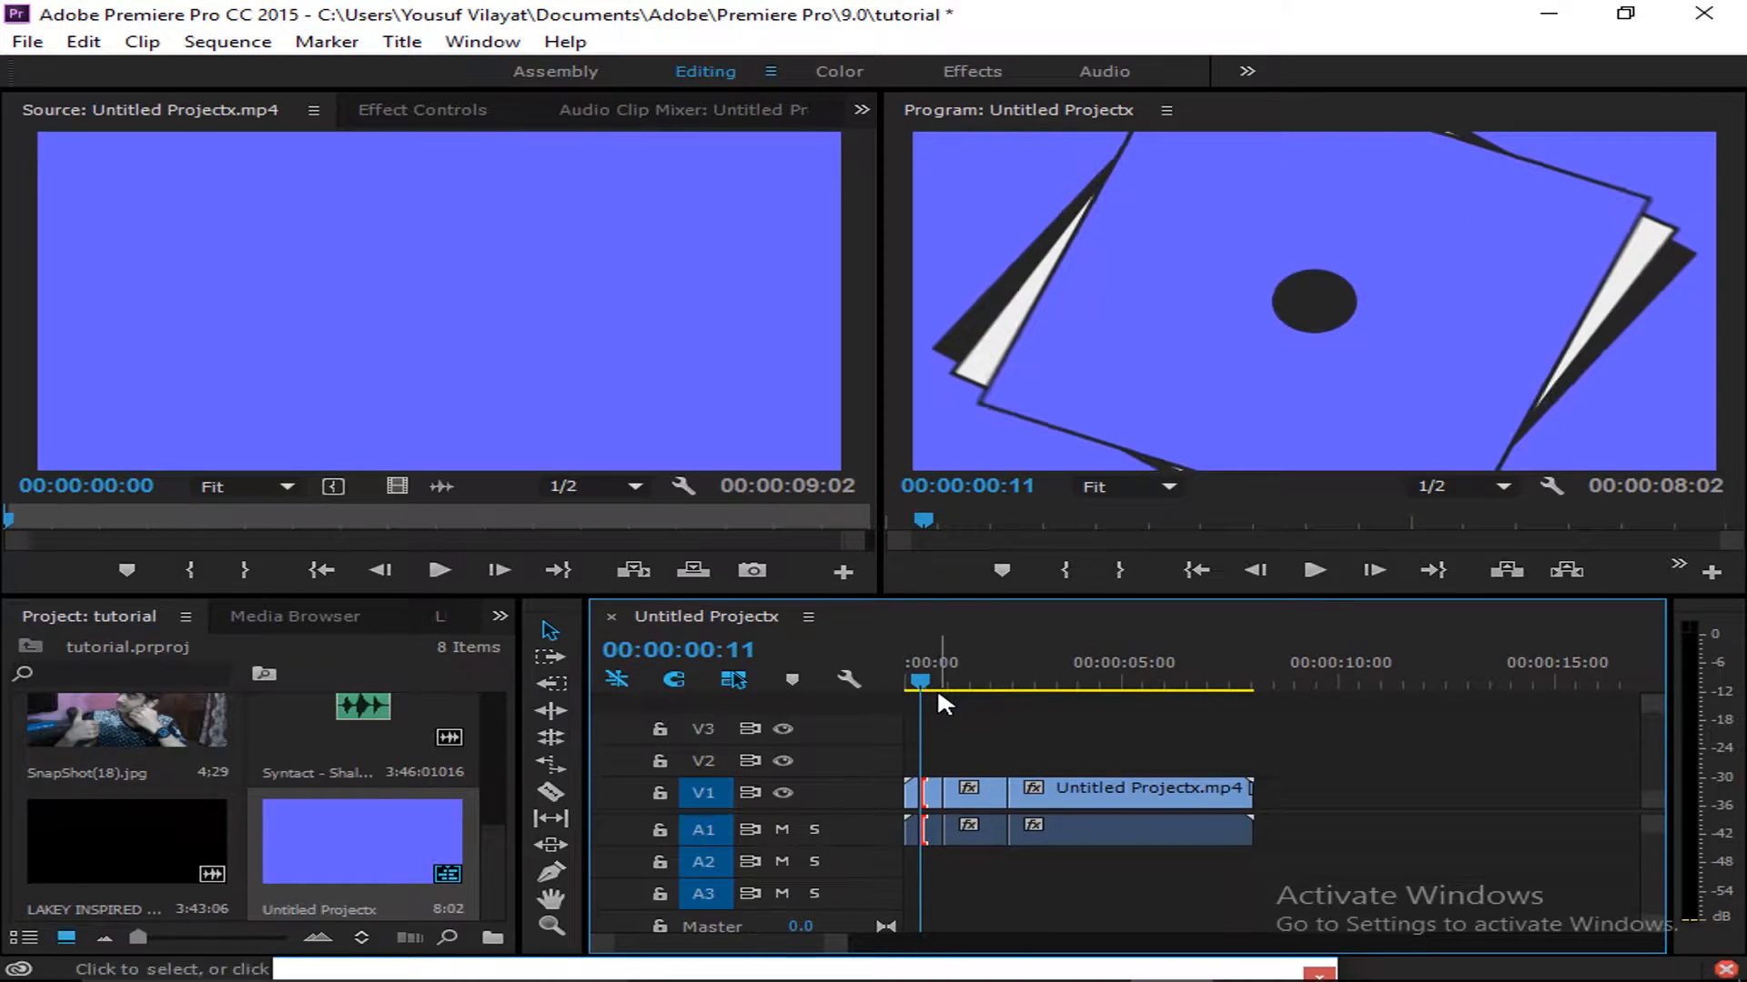
key("q")
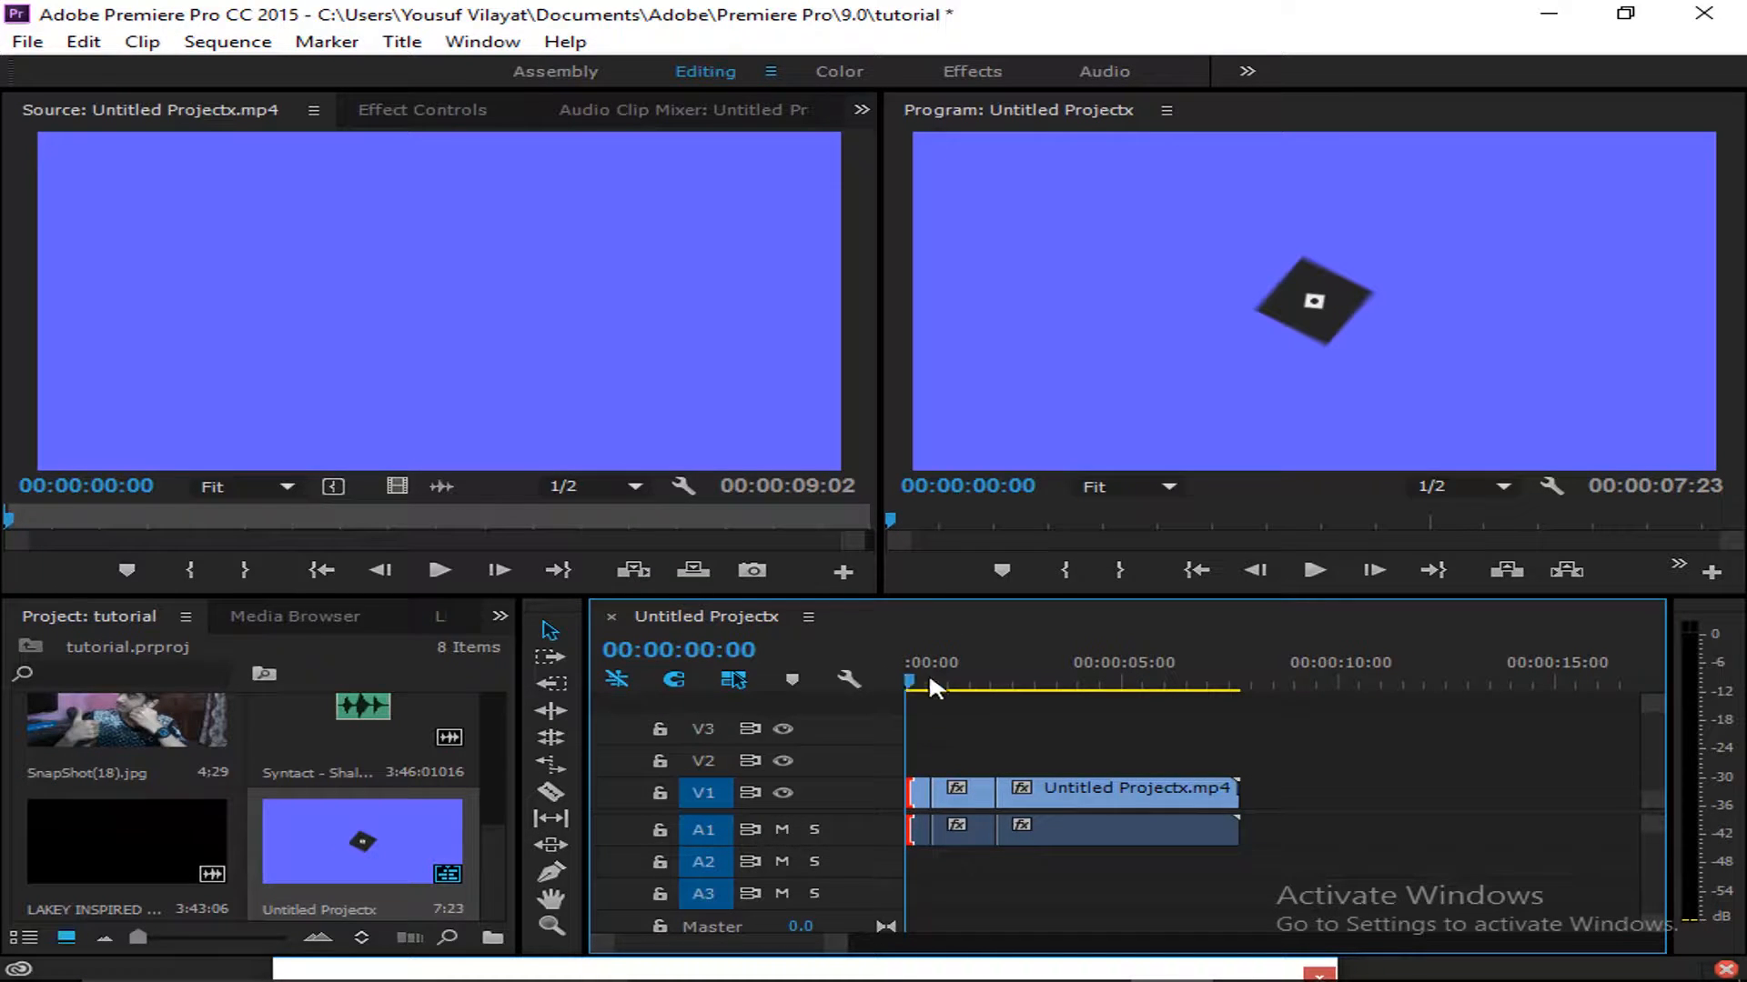
Ripple-trim the end of the last section back to the playhead at 00:00:03:16
left_click(998, 689)
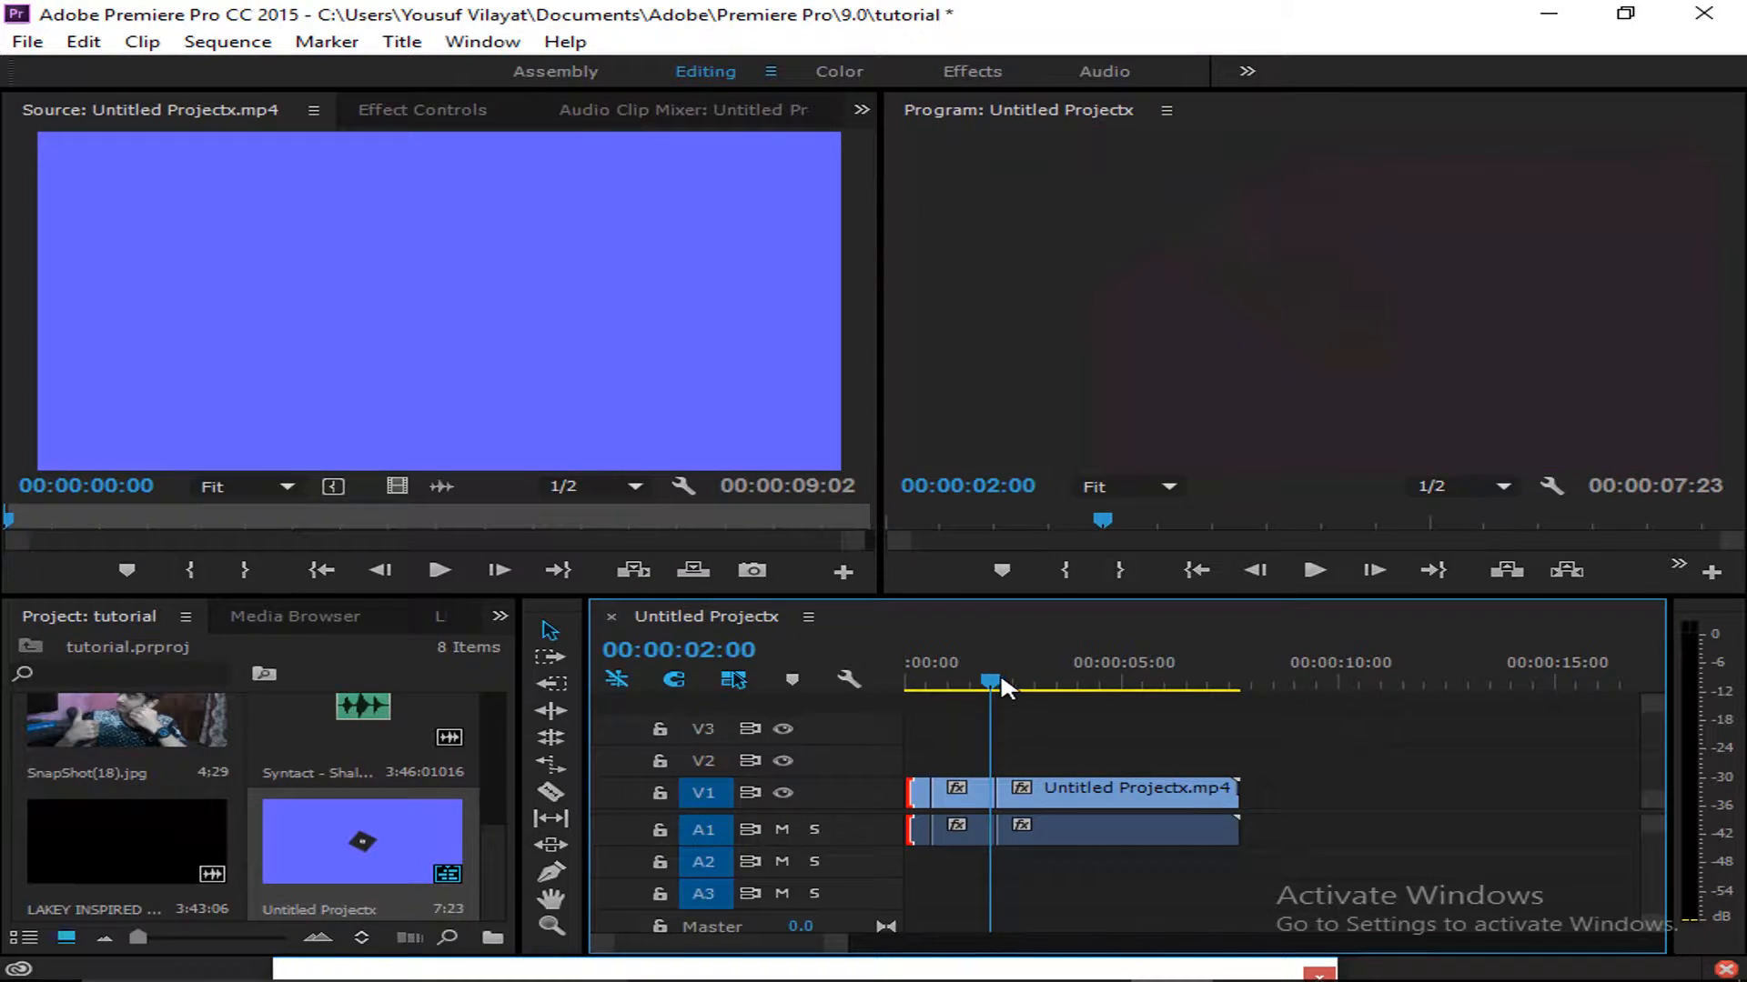
left_click(1065, 688)
key("w")
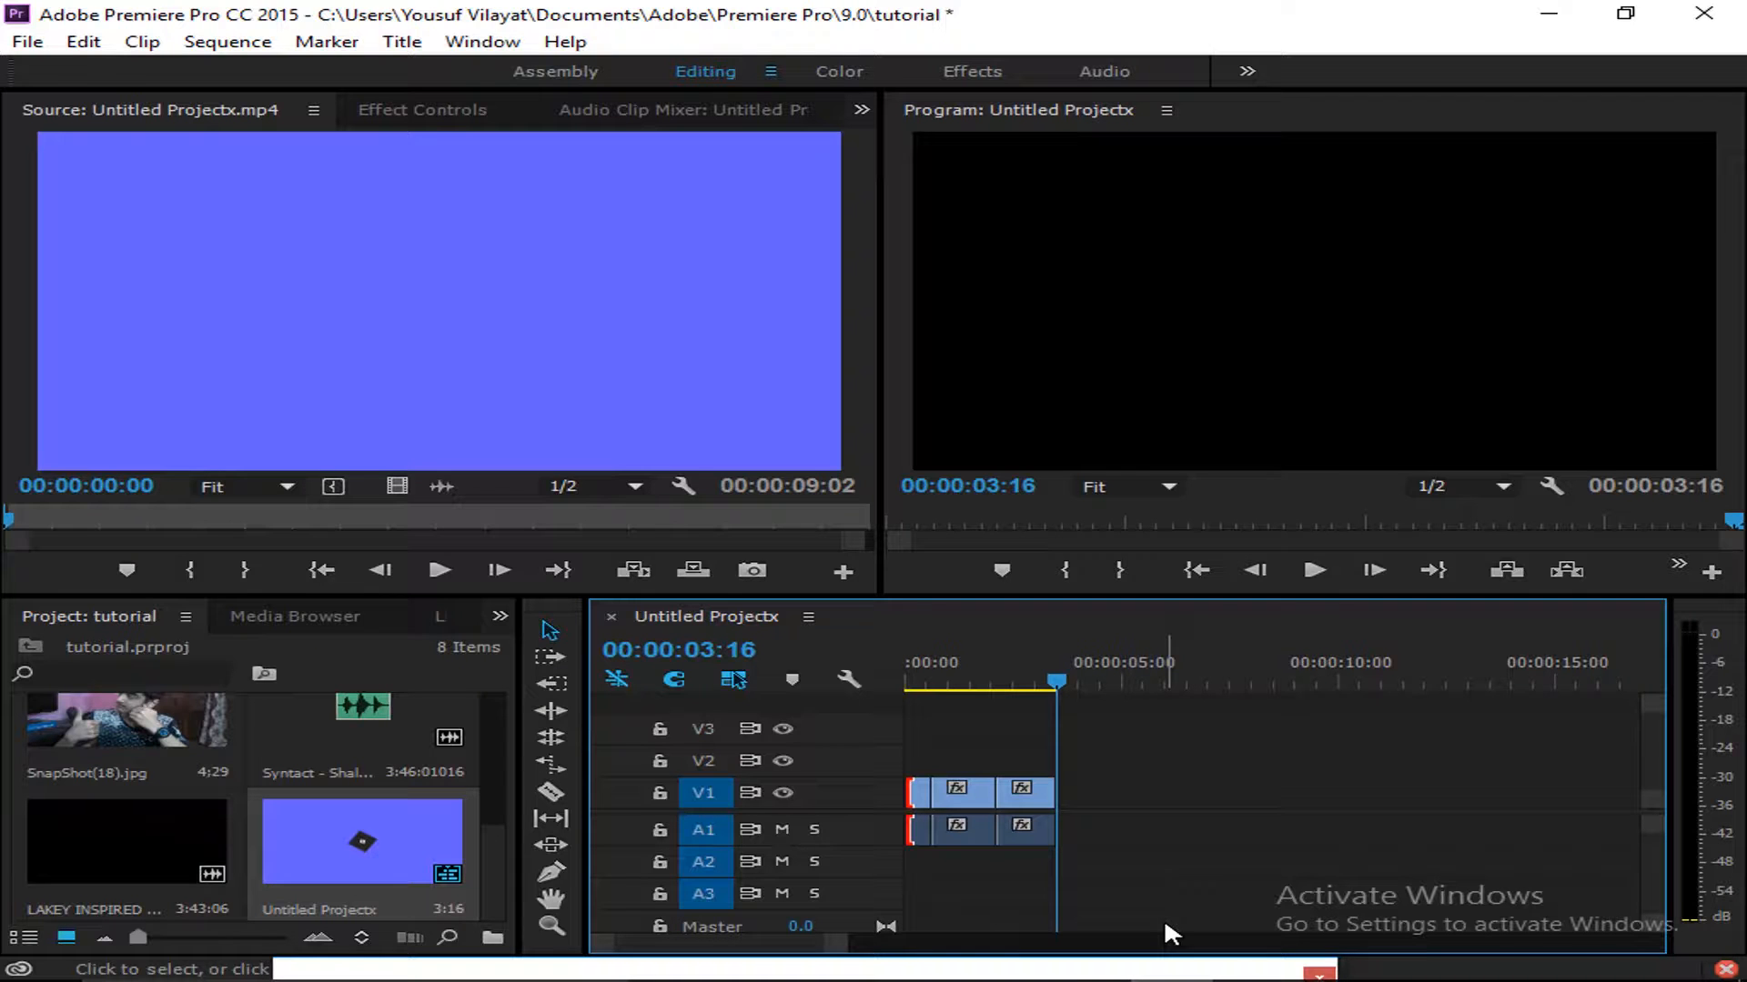
Split the last section of the clip with the Razor tool at 00:00:05:15 and at 00:00:04:07
left_click_drag(1068, 685, 990, 753)
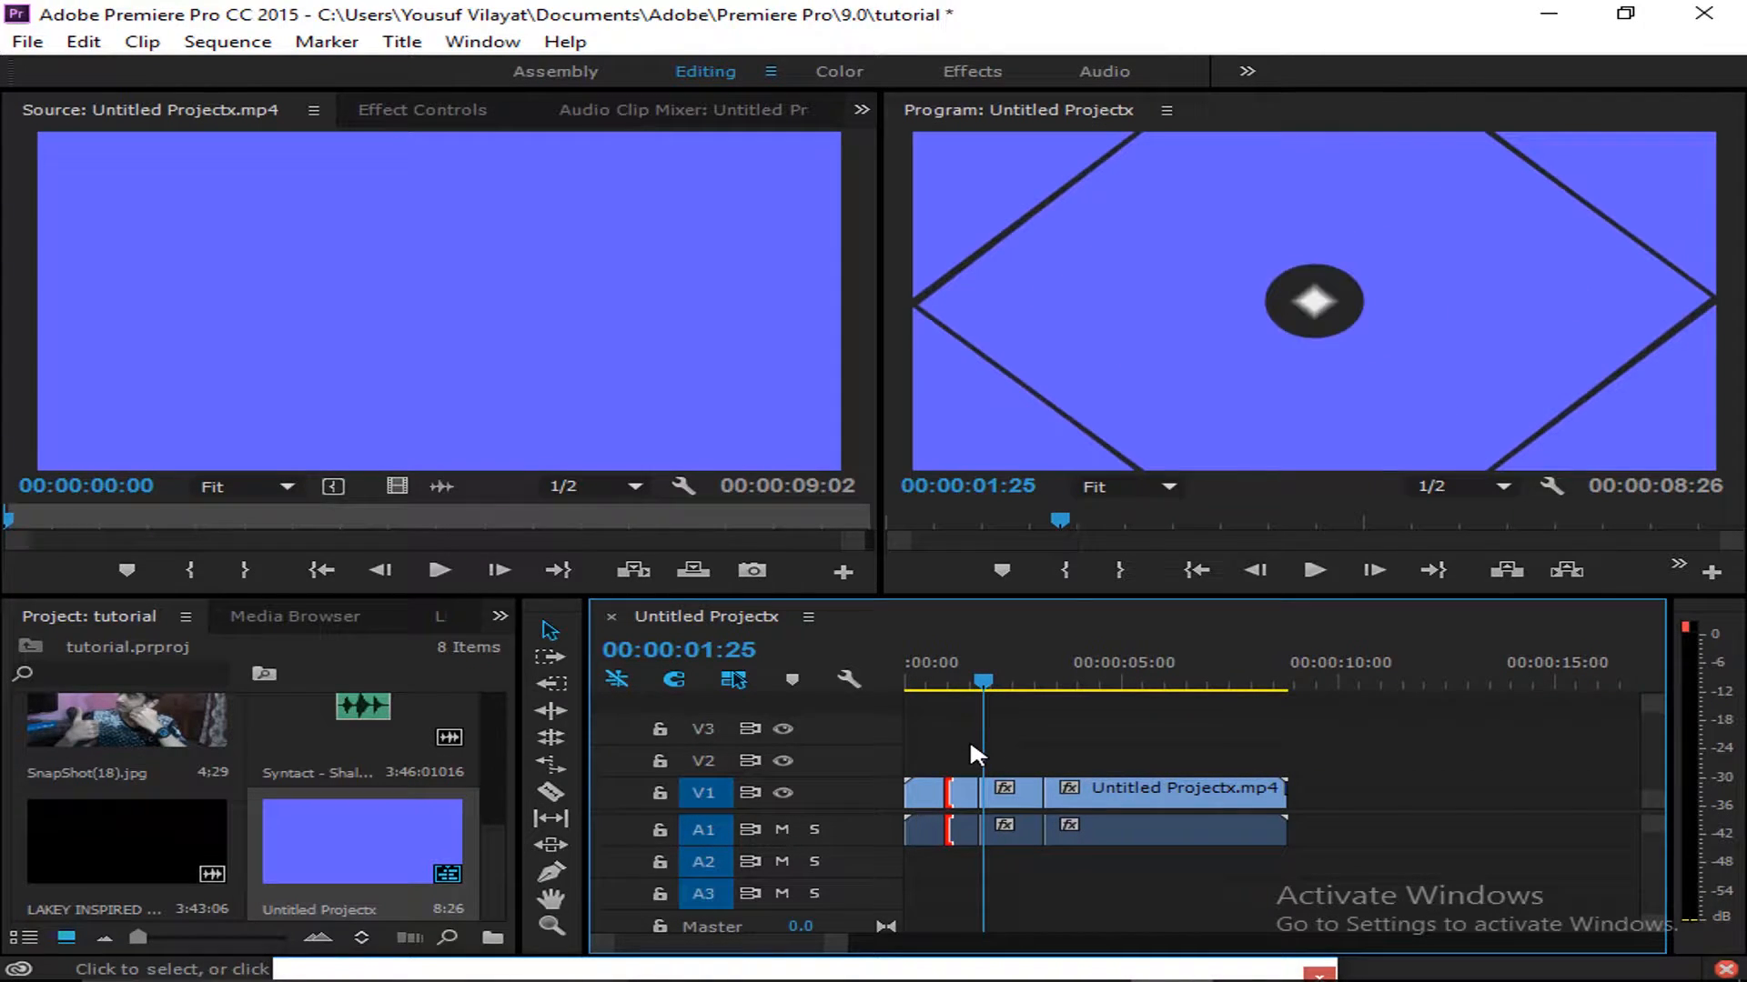
left_click_drag(1010, 684, 1143, 680)
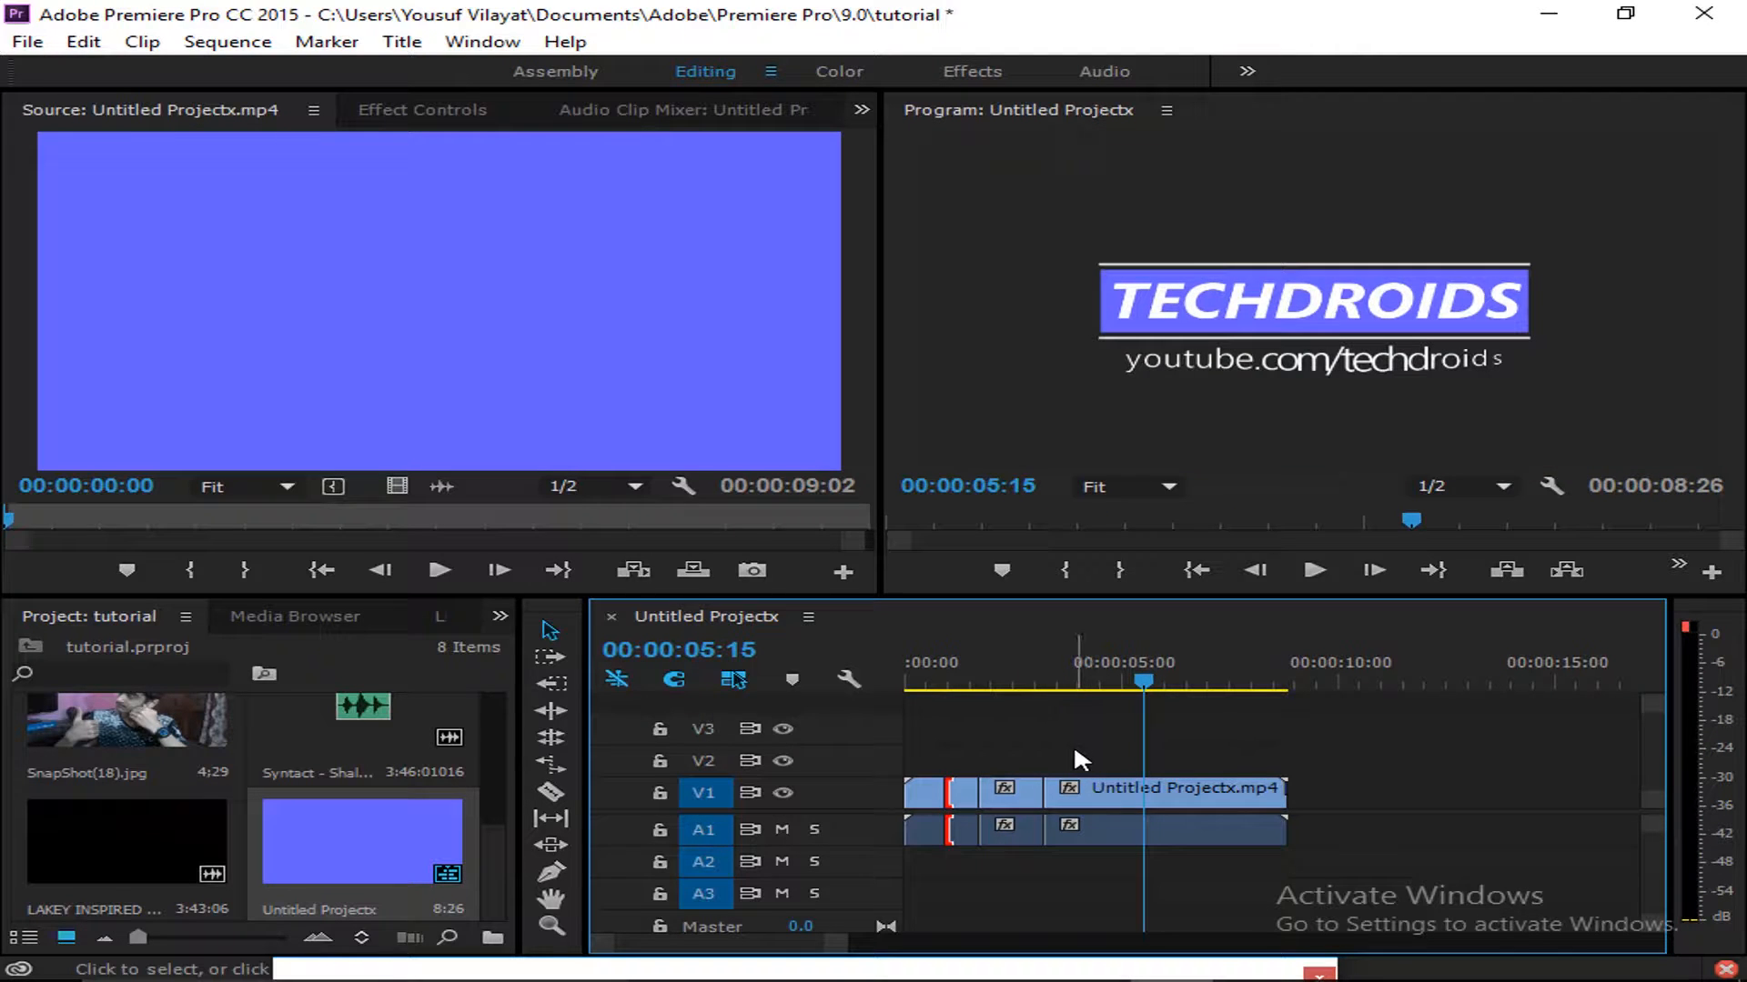
key("c")
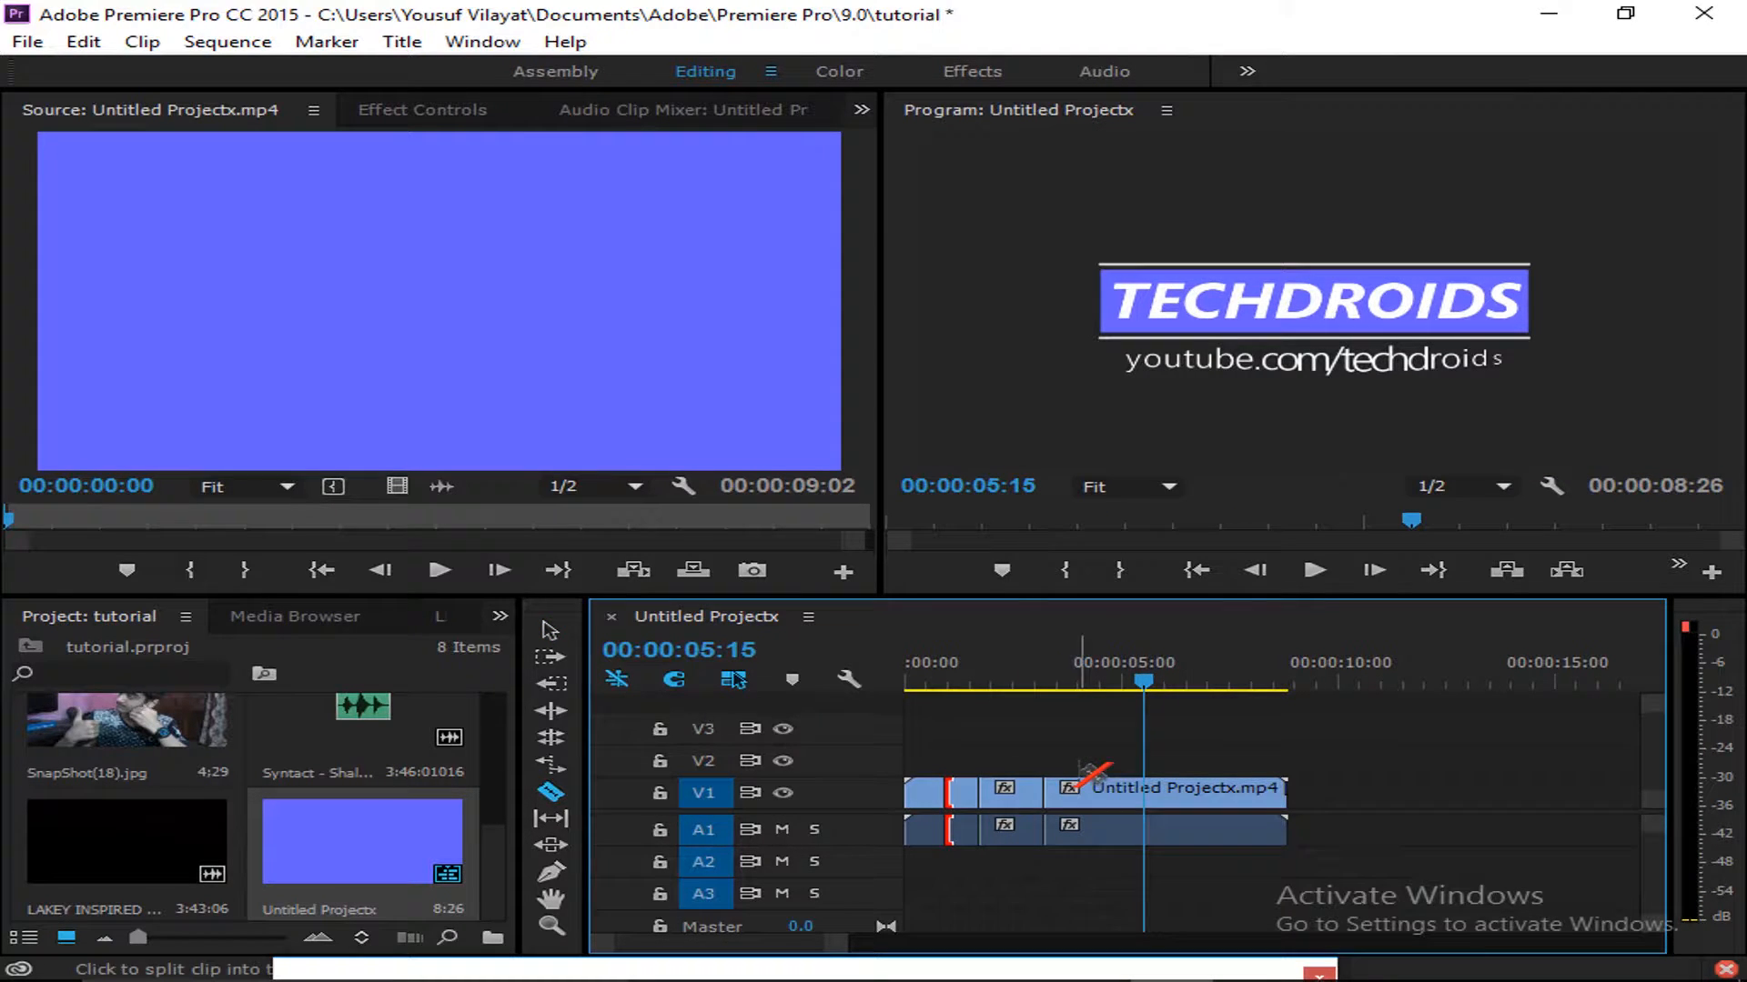
left_click(1150, 797)
left_click(1092, 671)
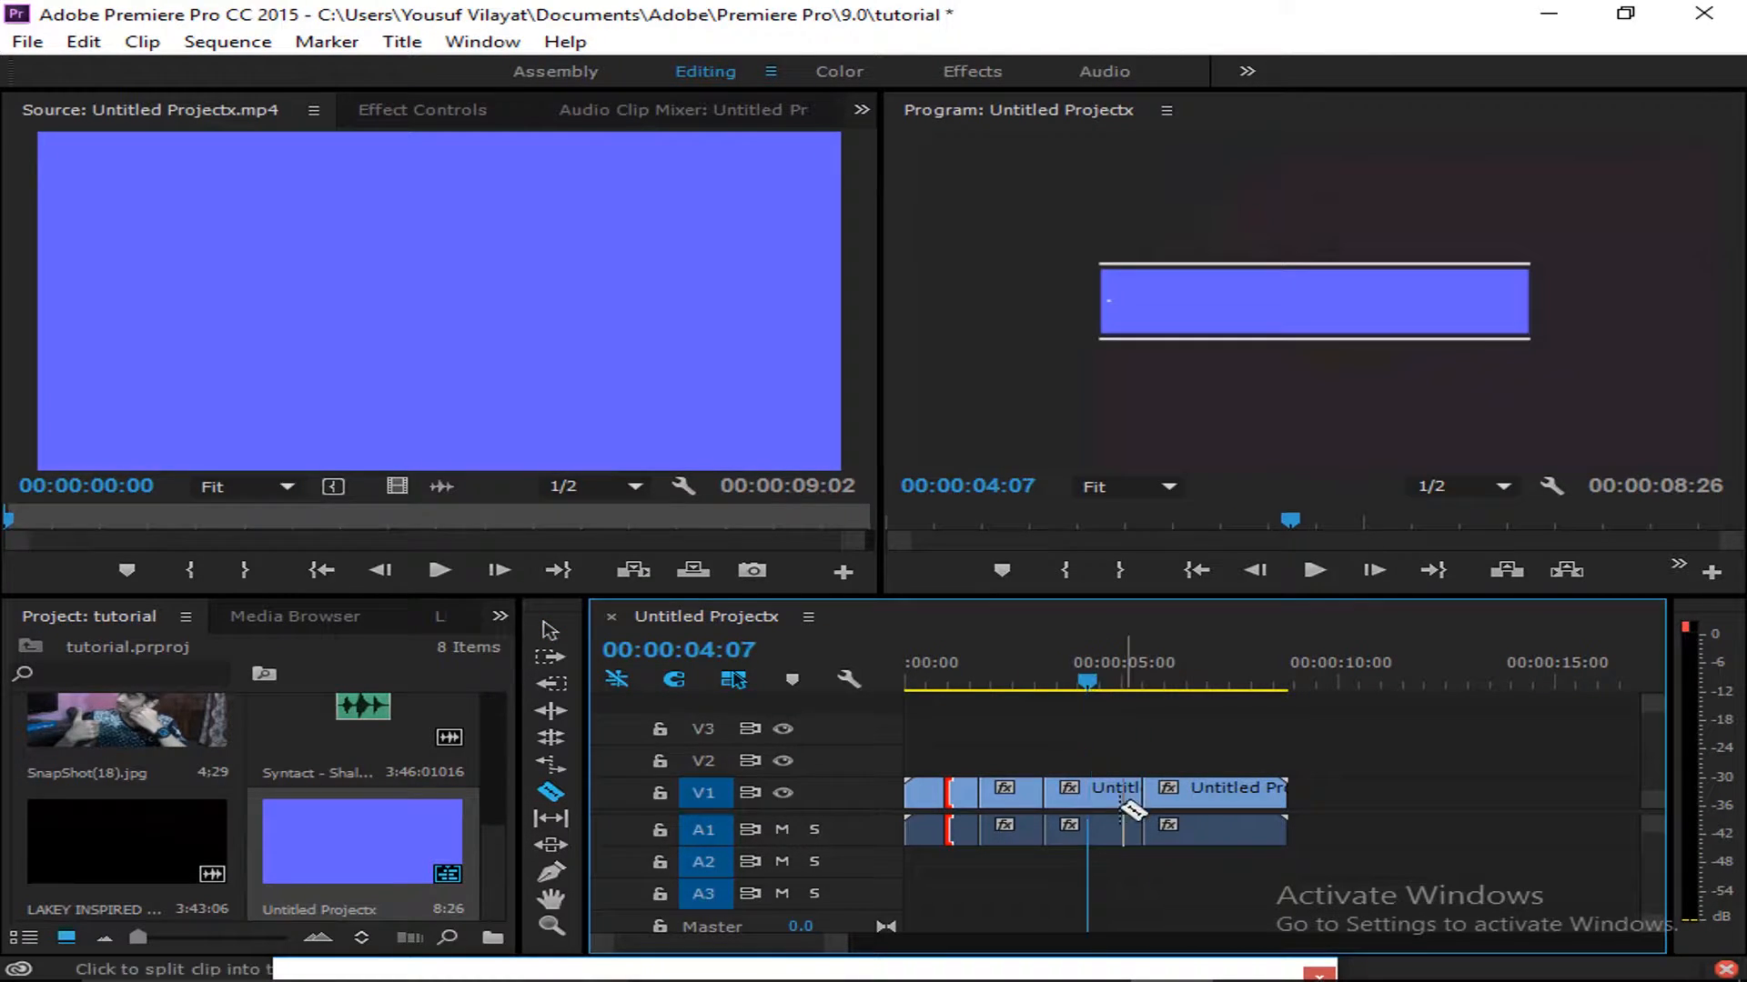
left_click(1096, 805)
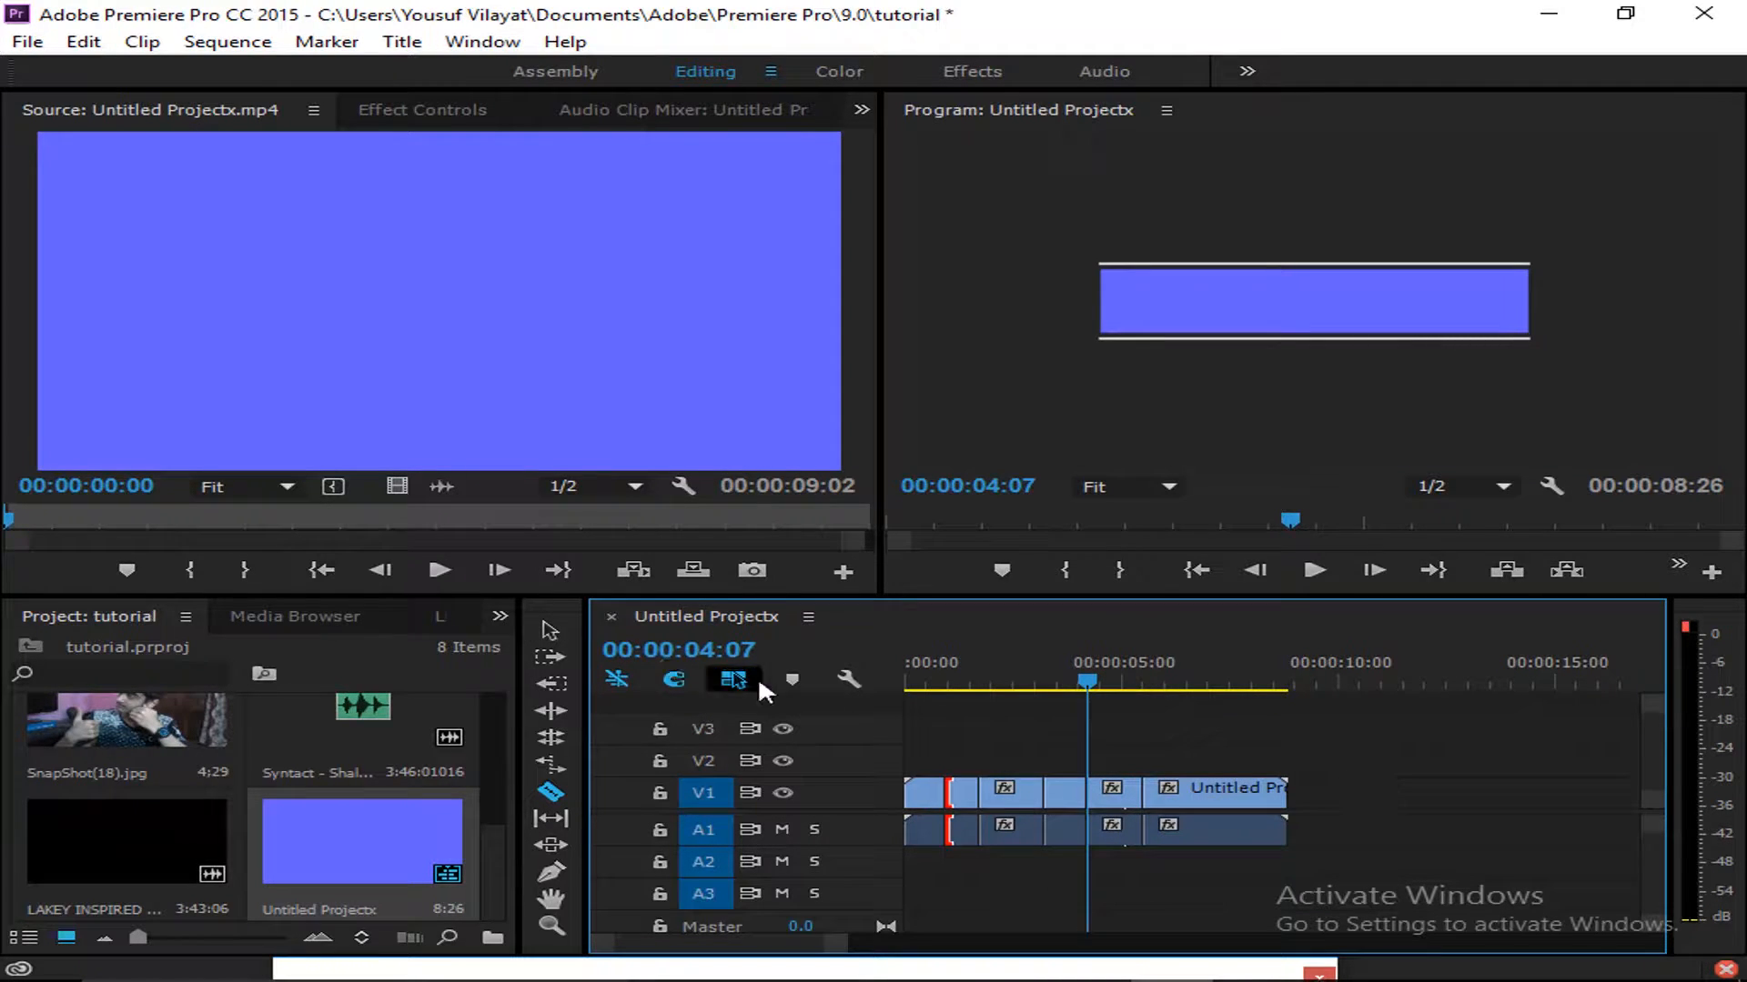
Delete the section between 00:00:04:07 and 00:00:05:15 and play the sequence from its start
key("v")
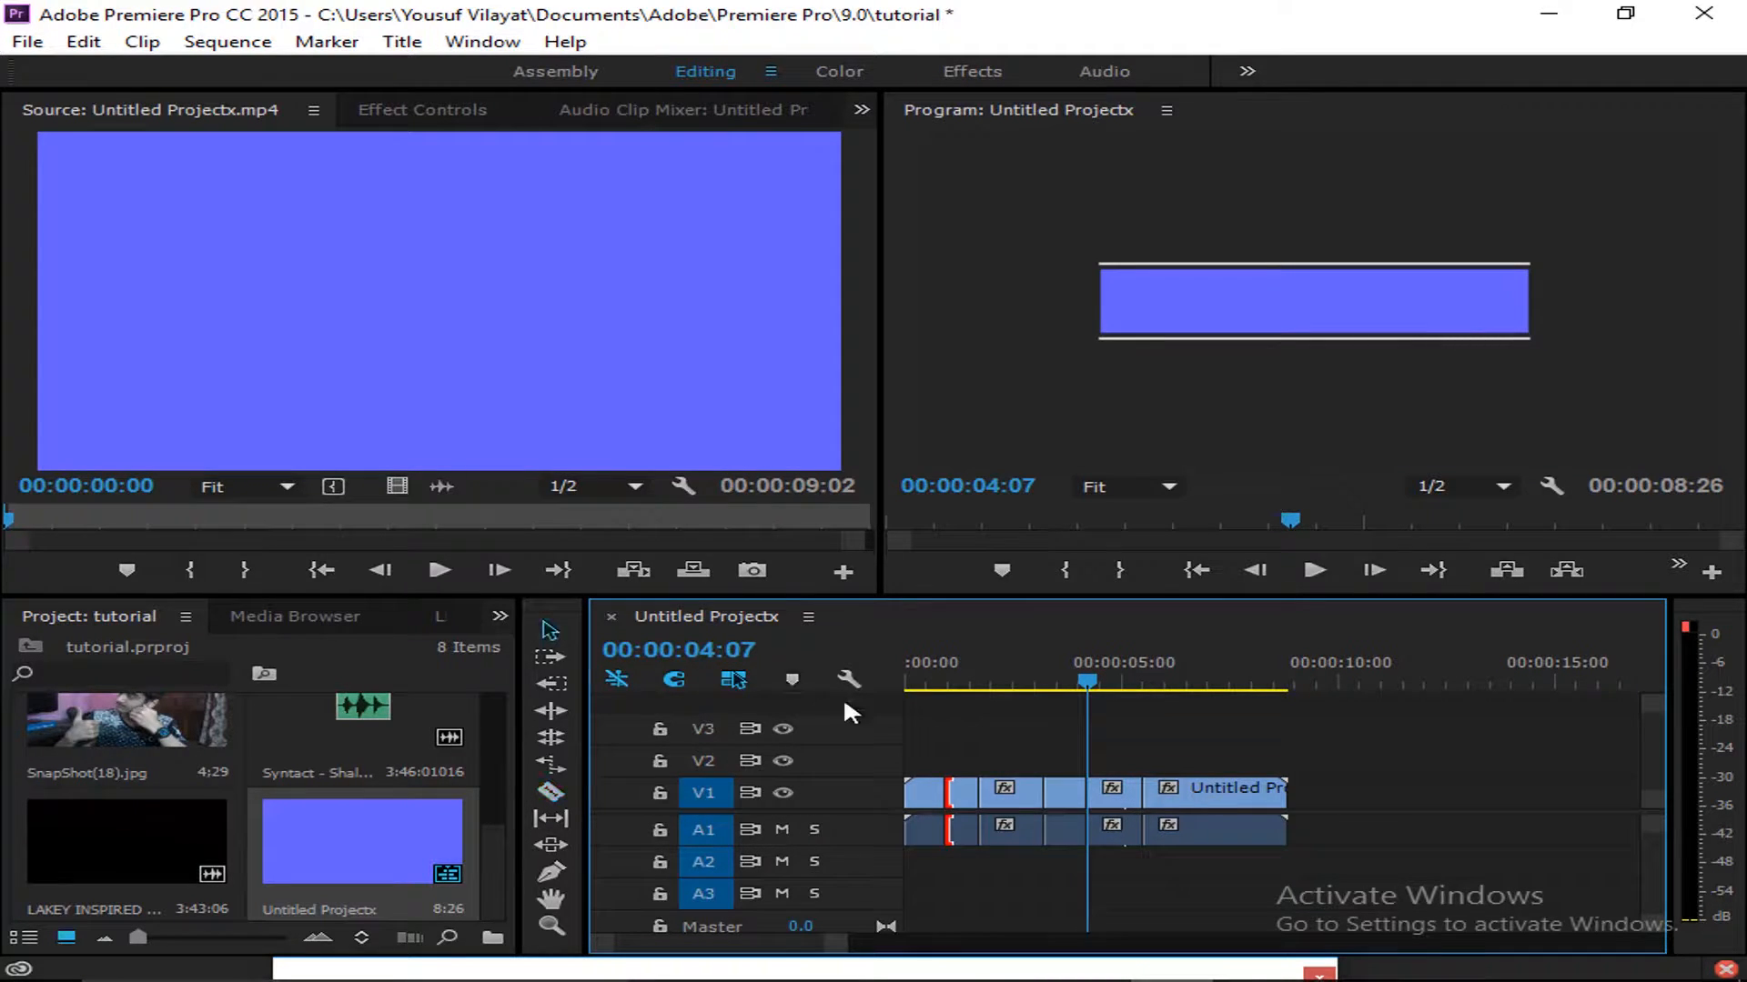
left_click(1117, 797)
key("Home")
key("space")
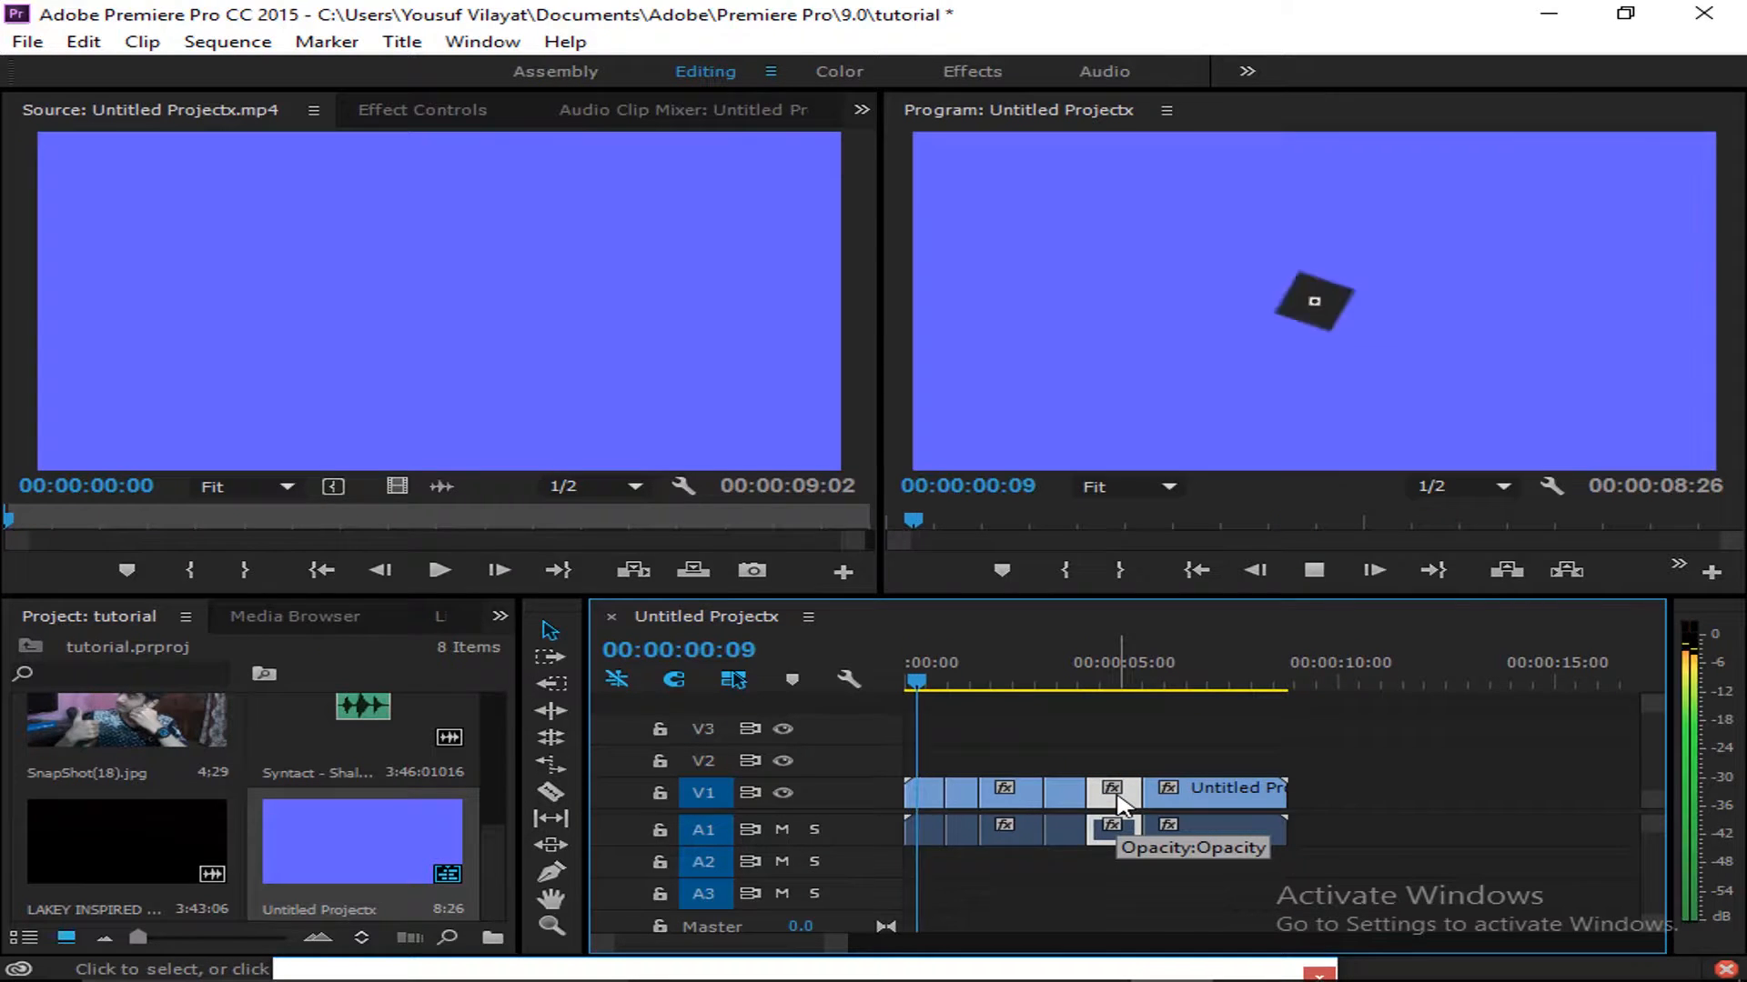
key("Delete")
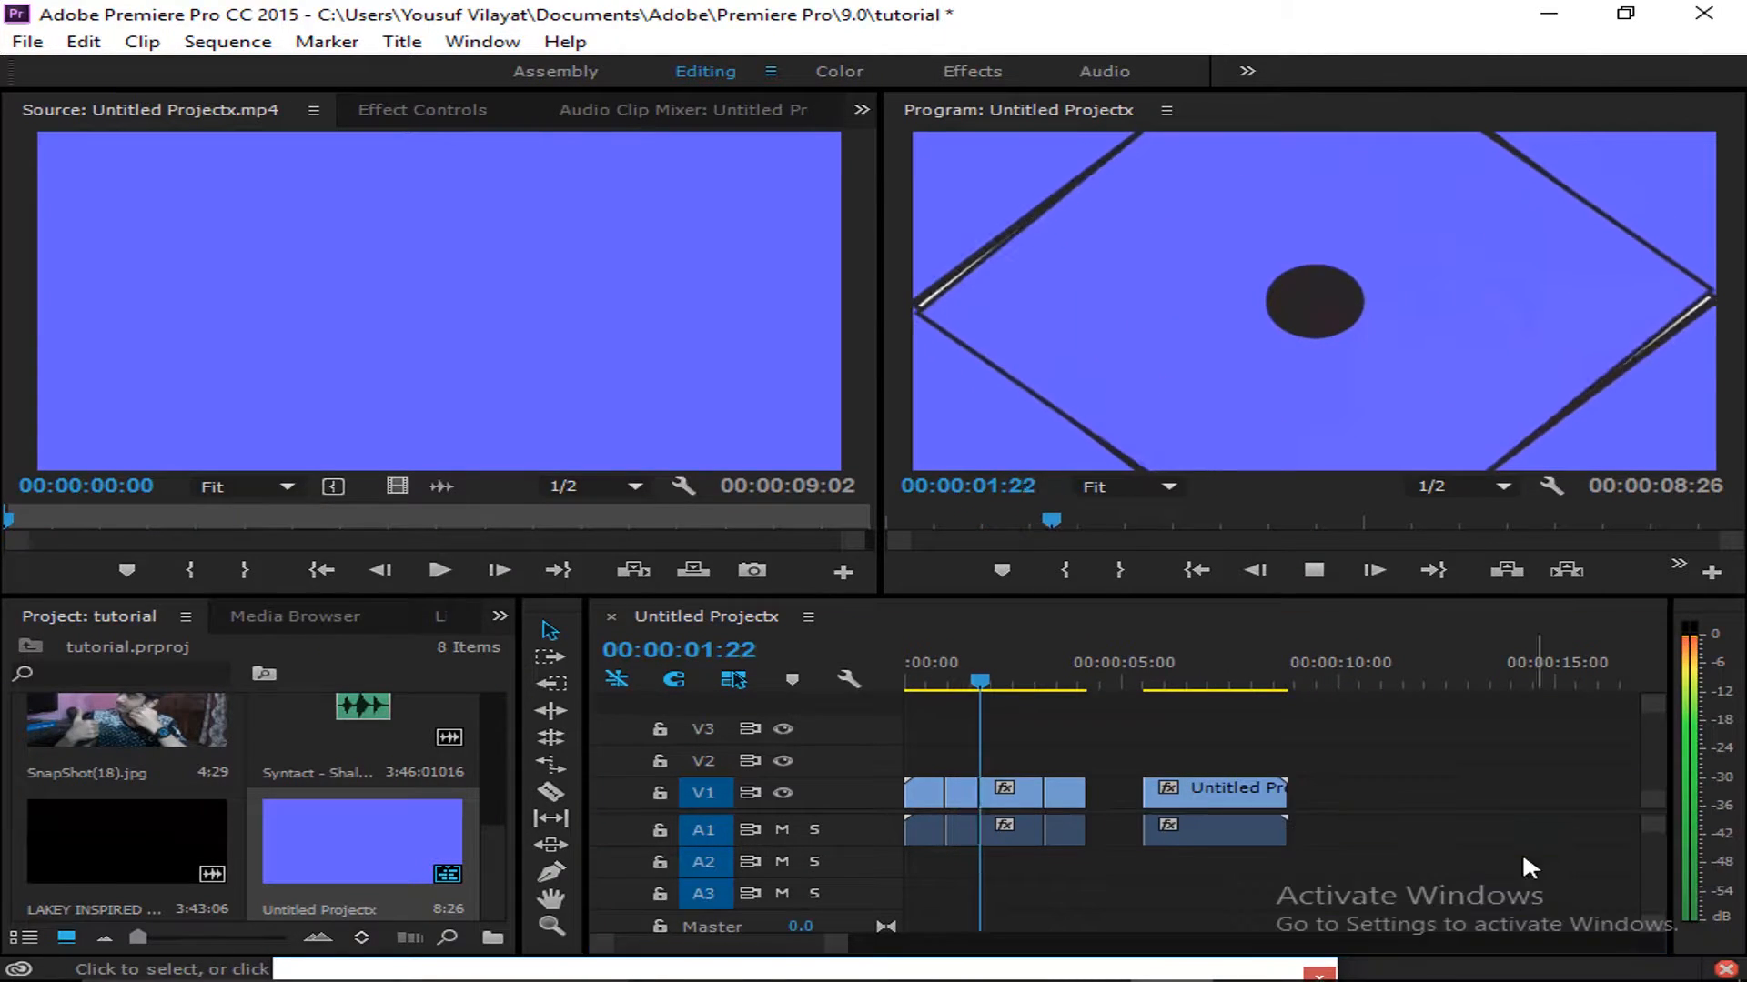
key("space")
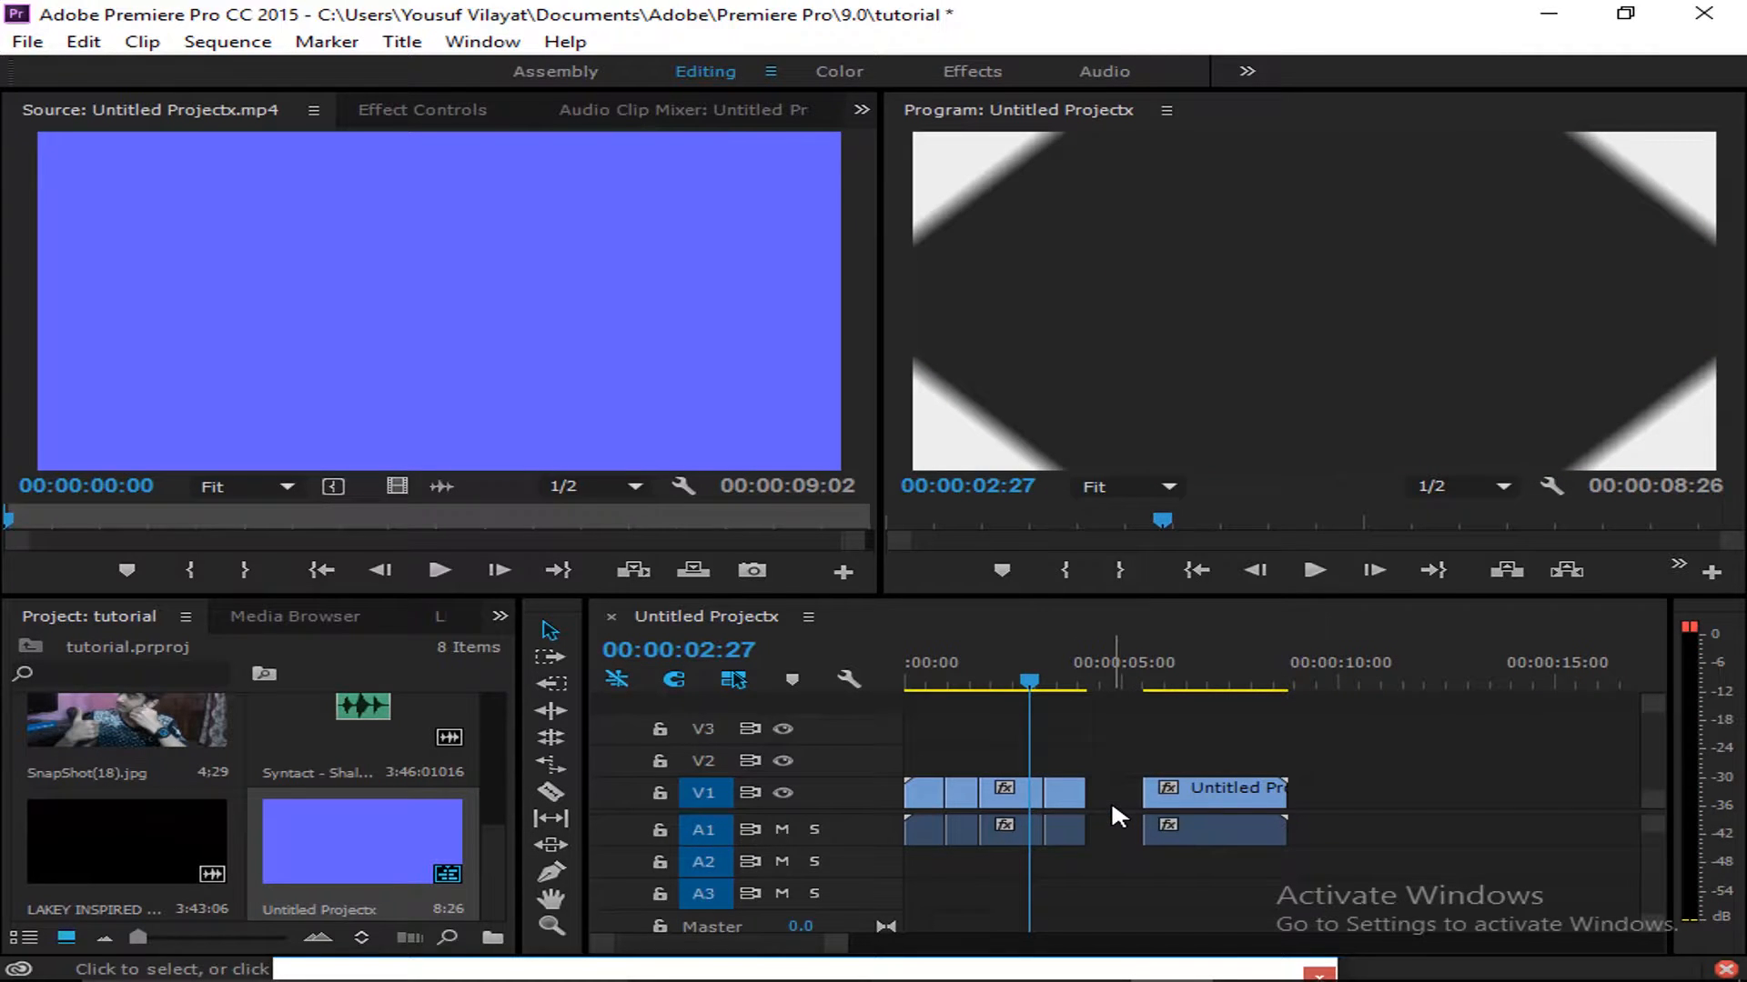
Ripple-delete the gap left between the sections and scrub from the new join back to the sequence start
right_click(1106, 790)
left_click(1128, 812)
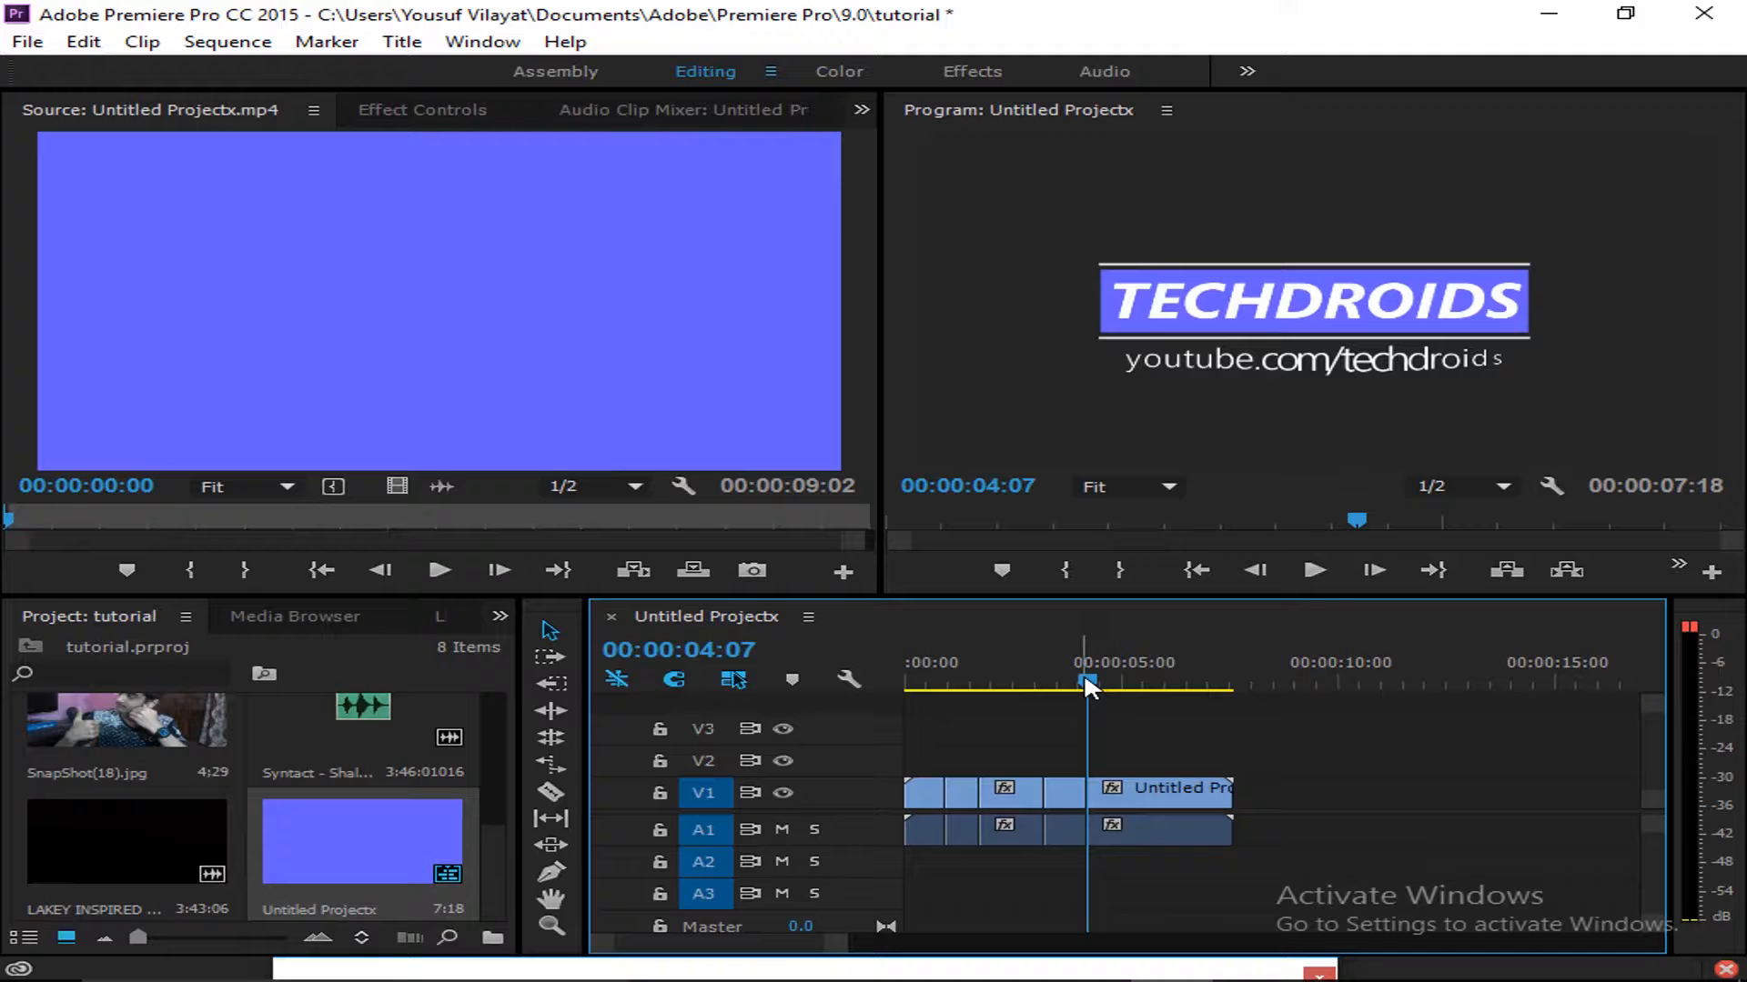
left_click_drag(1087, 683, 1025, 699)
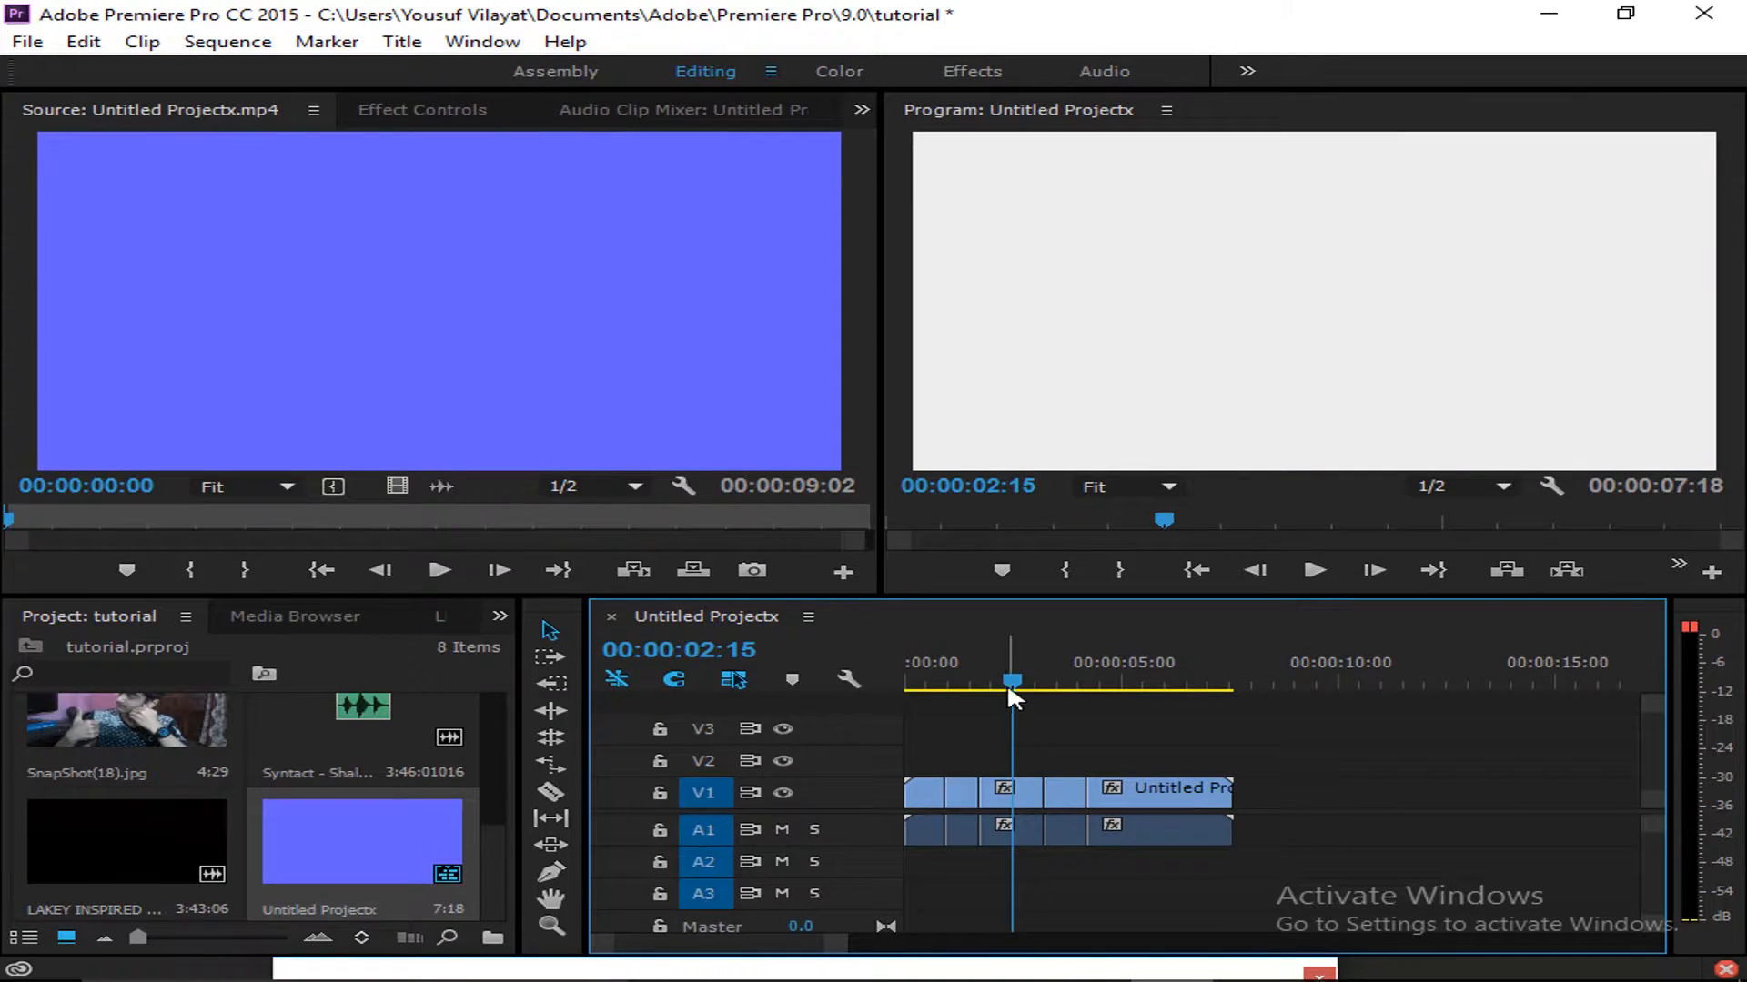
left_click_drag(1012, 684, 850, 701)
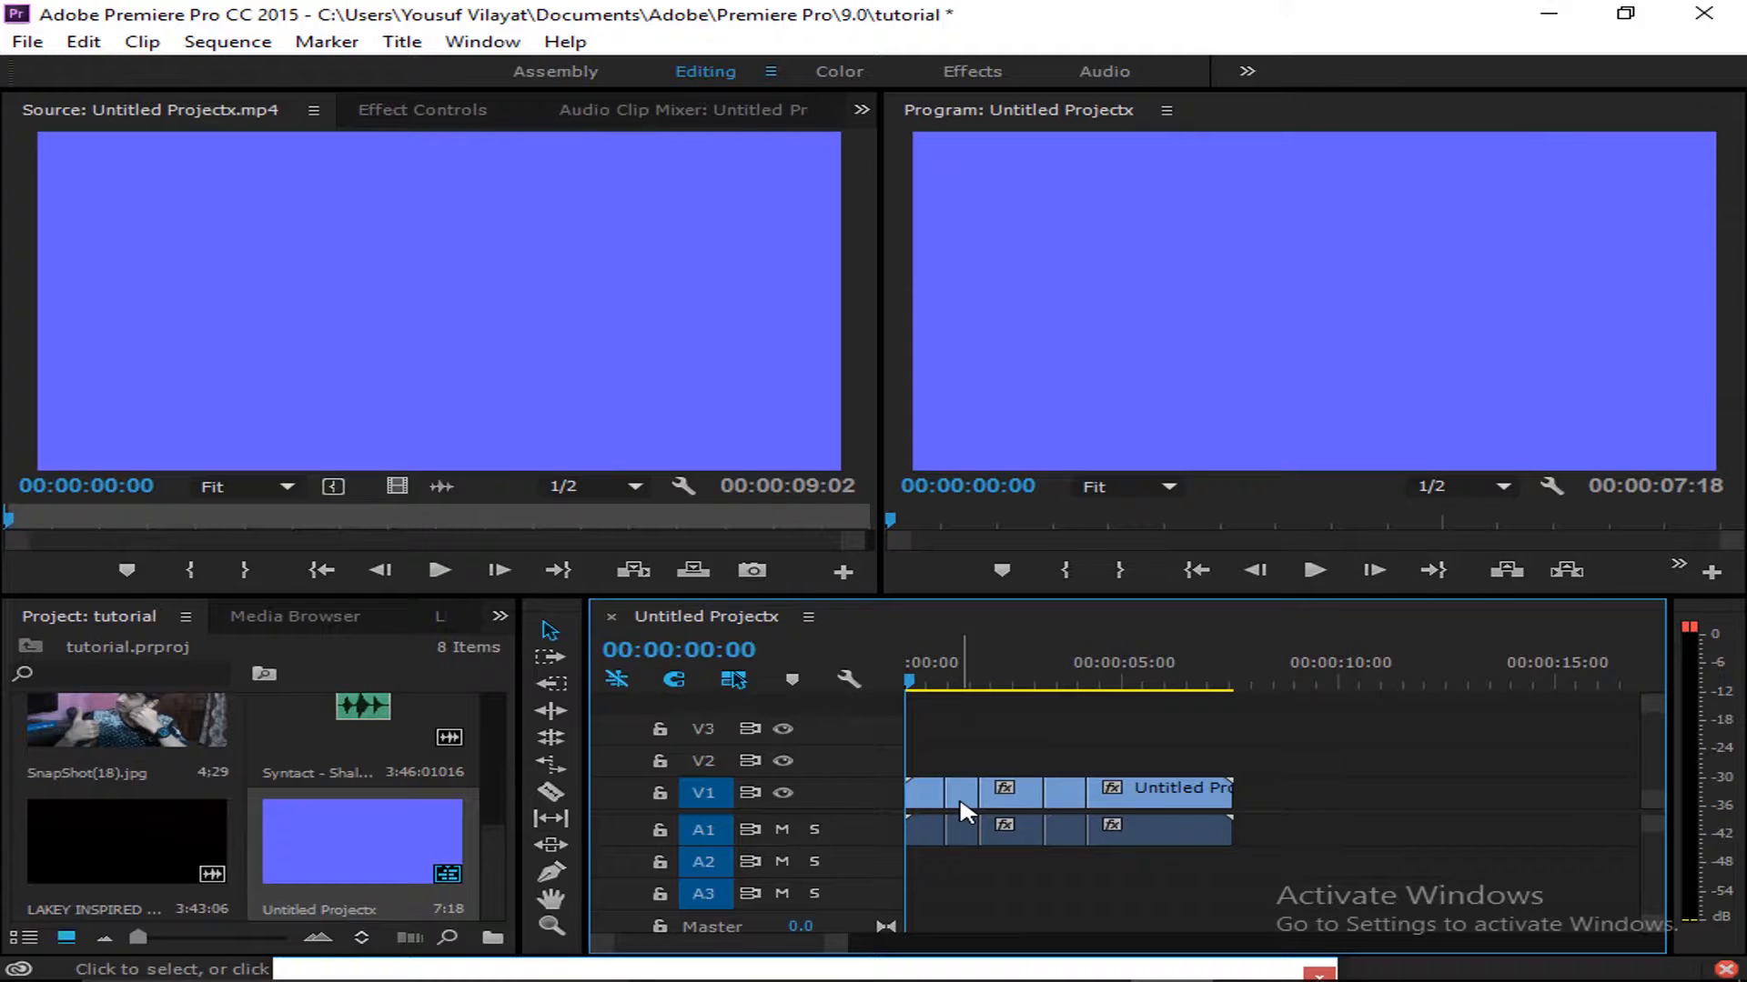
Delete all clips from the sequence and look through the media in the project bin
key("ctrl+a")
key("Delete")
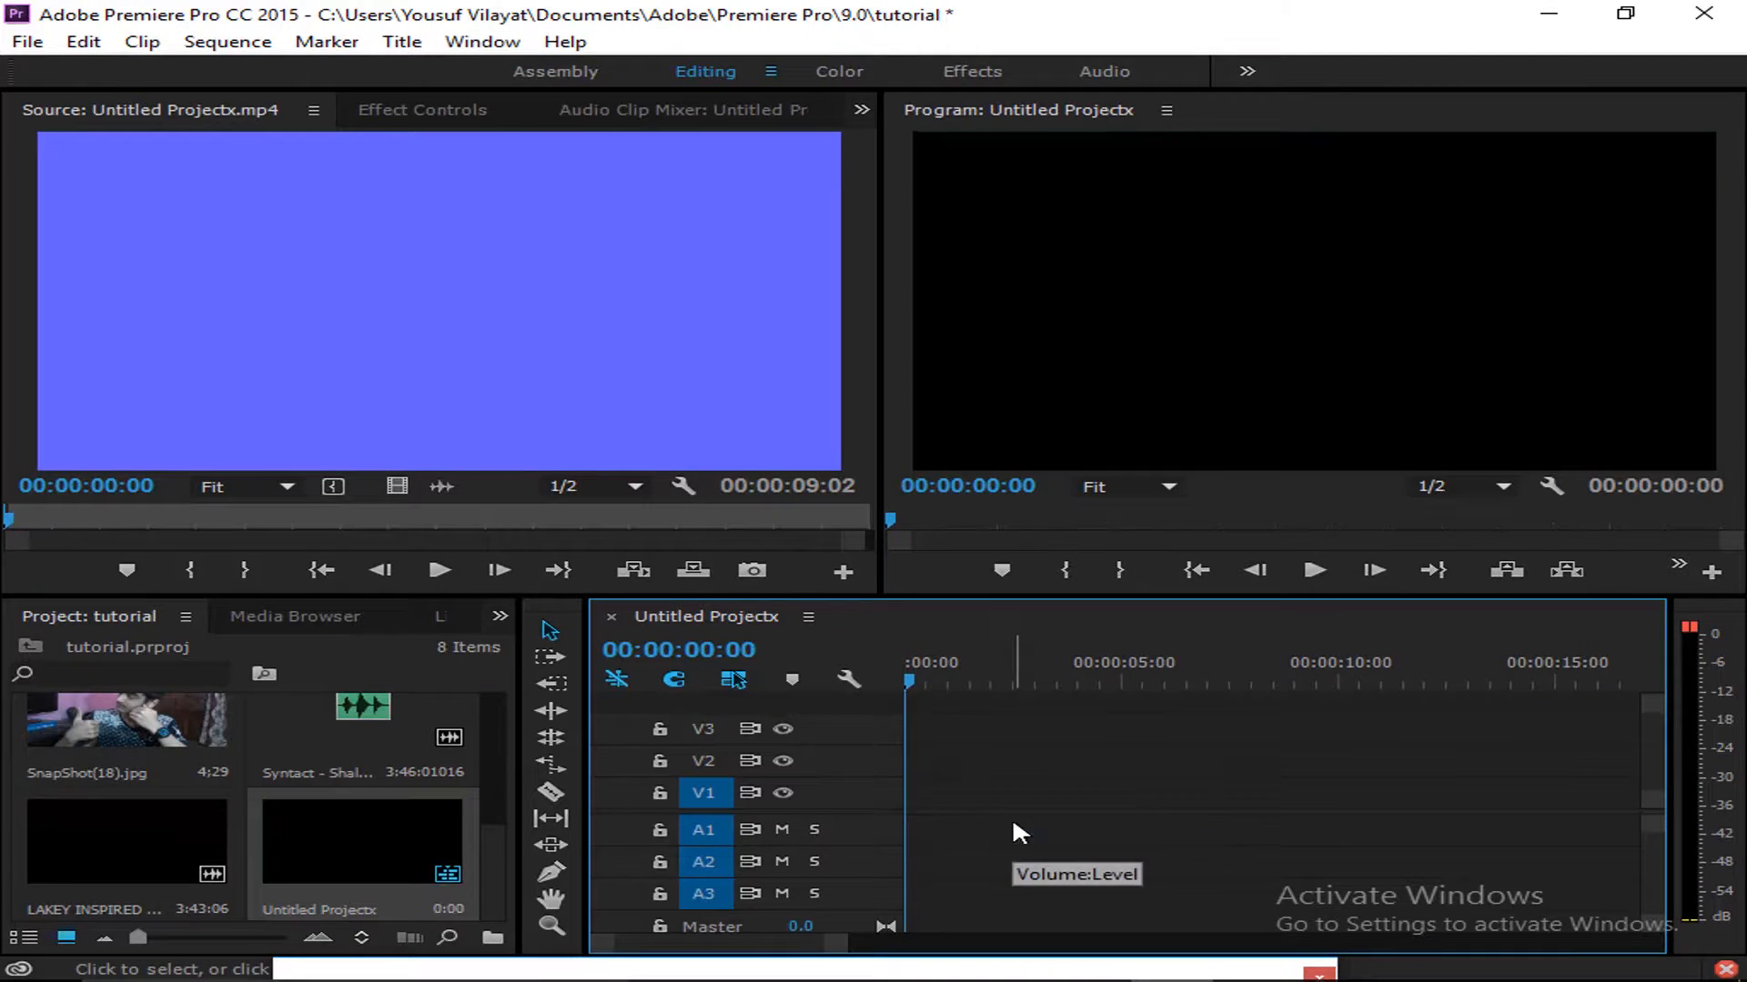
scroll(254, 759, "up", 2)
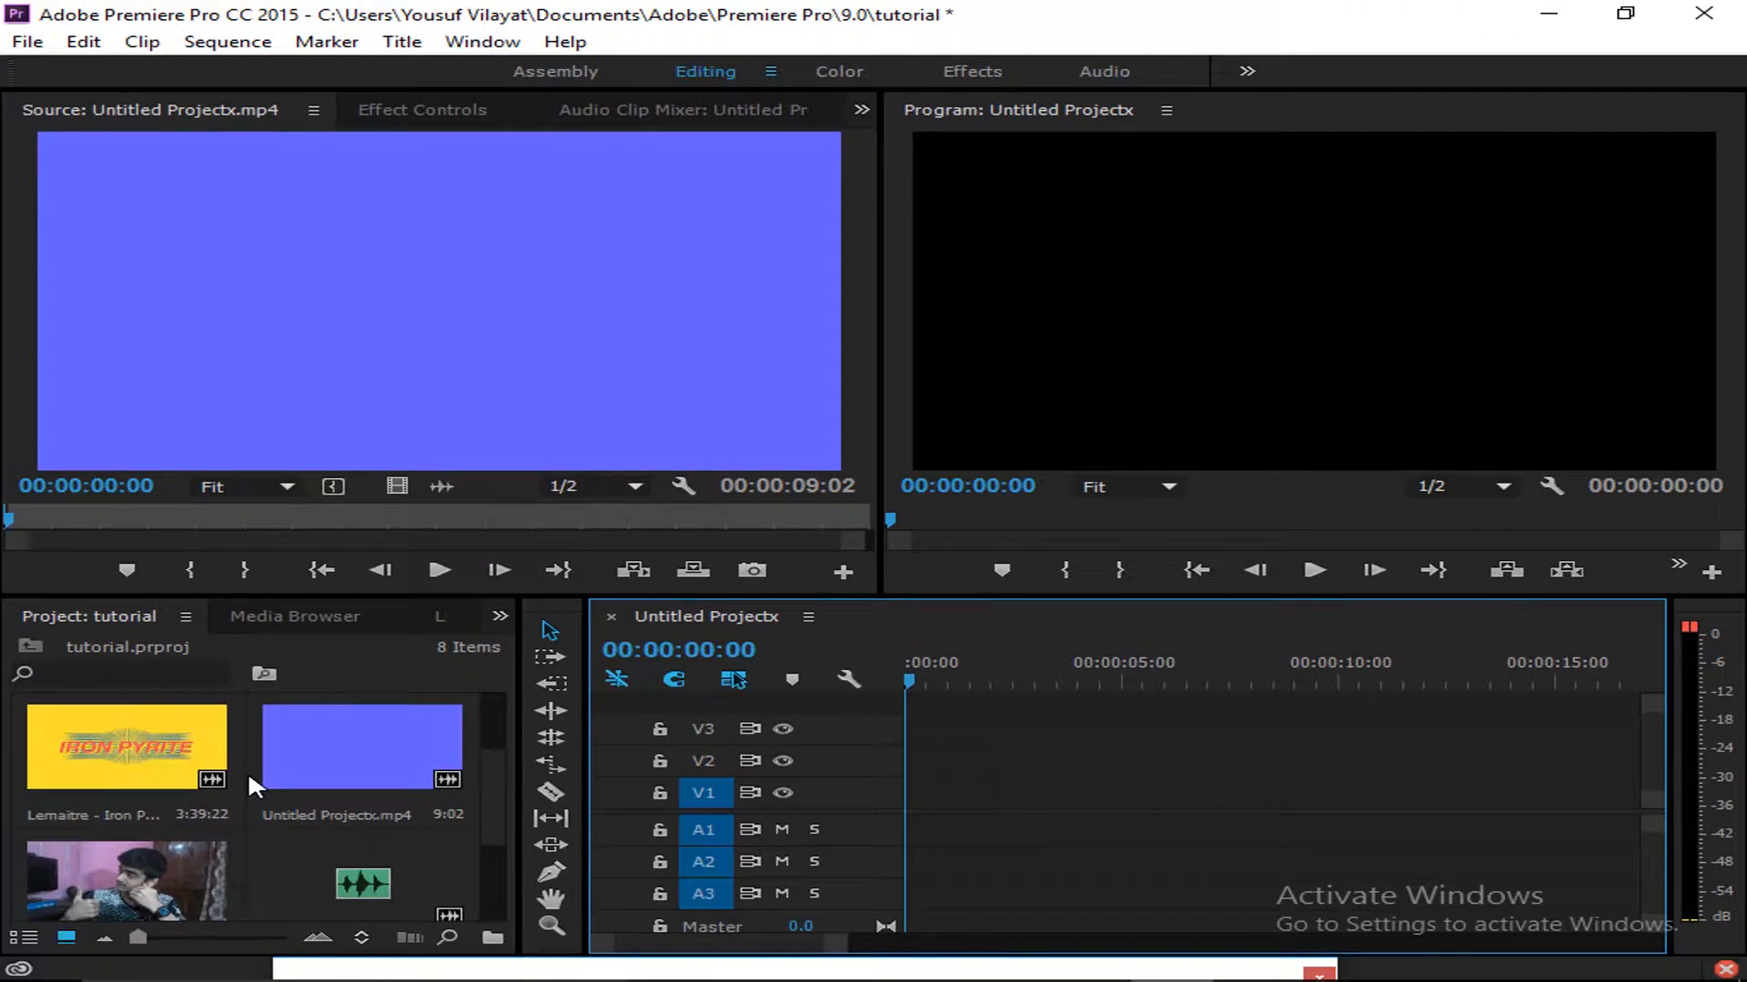
scroll(246, 780, "down", 2)
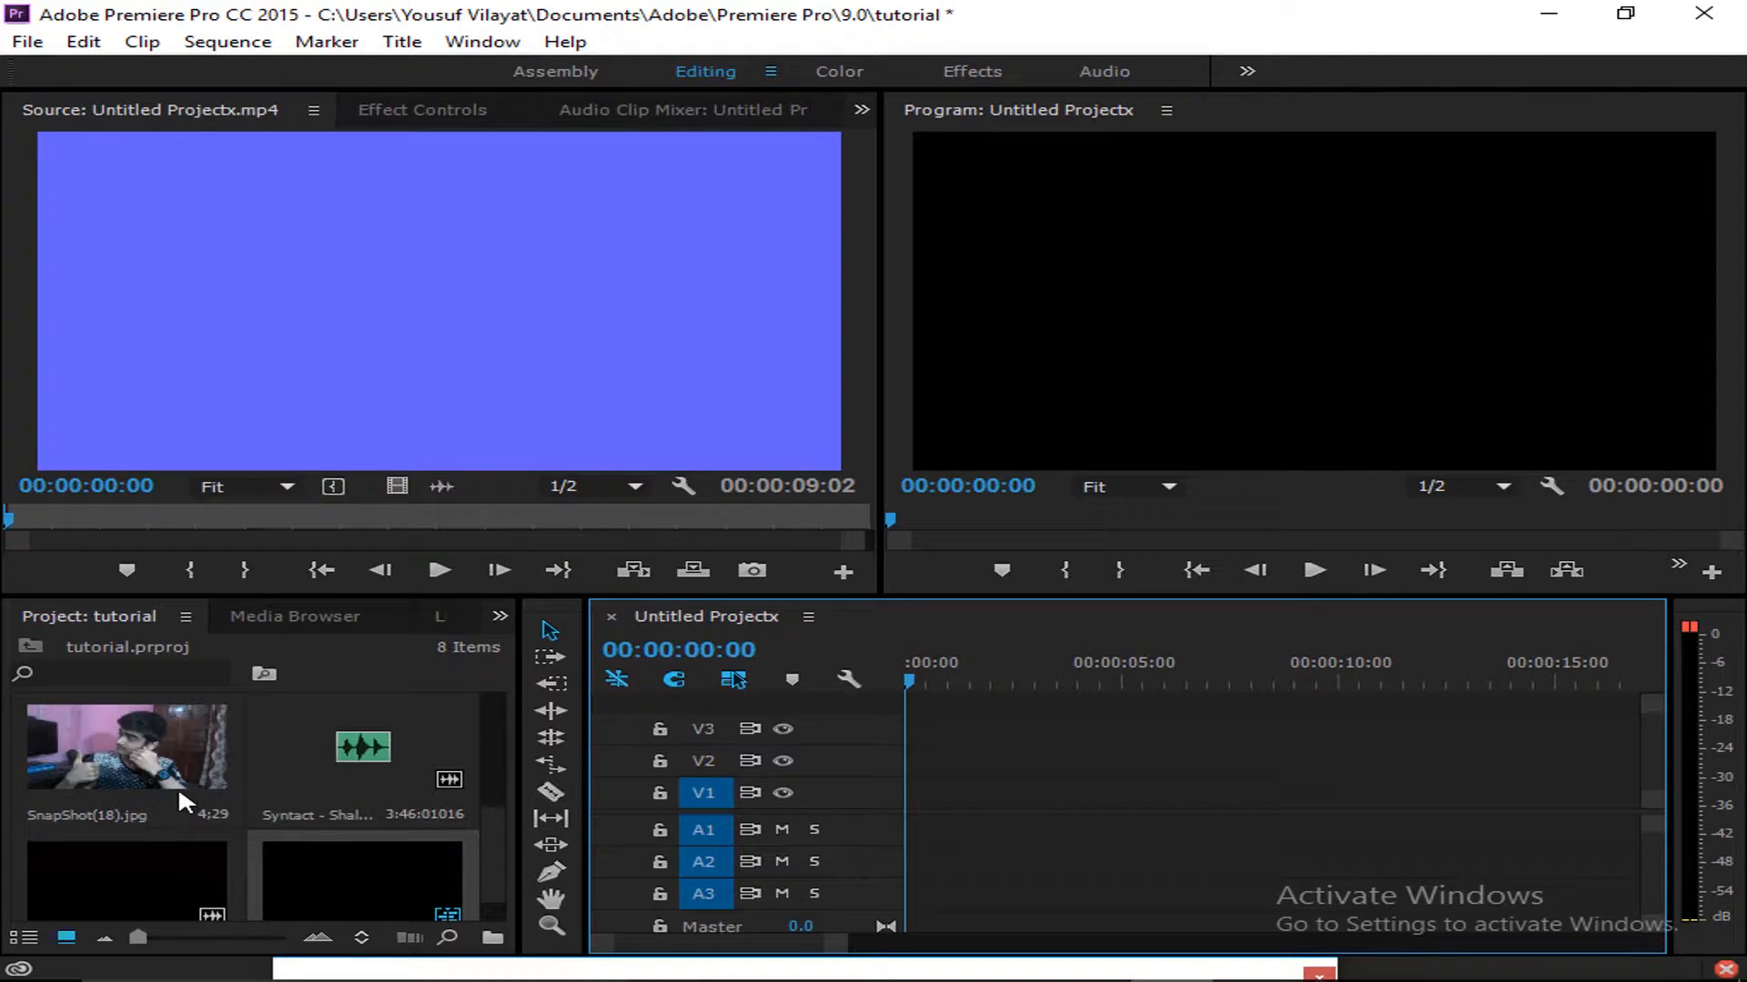
scroll(351, 834, "down", 2)
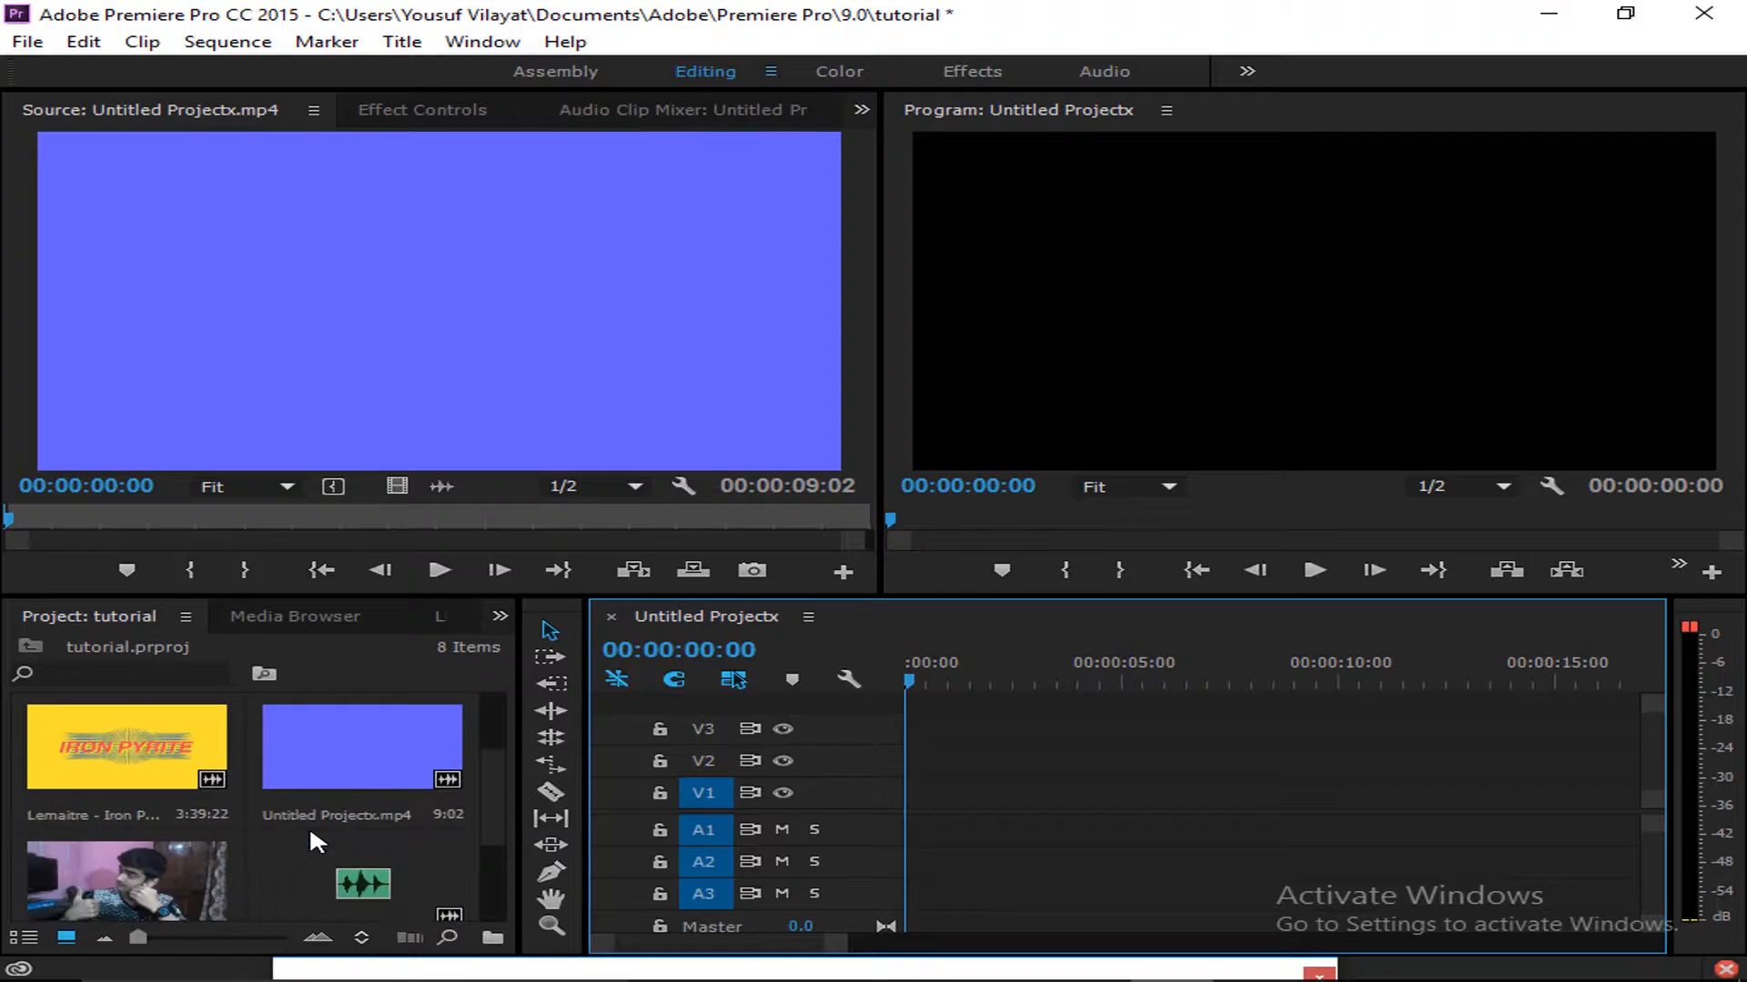
Add the Lemaitre - Iron Pyrite clip at the sequence start, change the sequence settings to match it, and play it briefly
left_click_drag(155, 787, 848, 848)
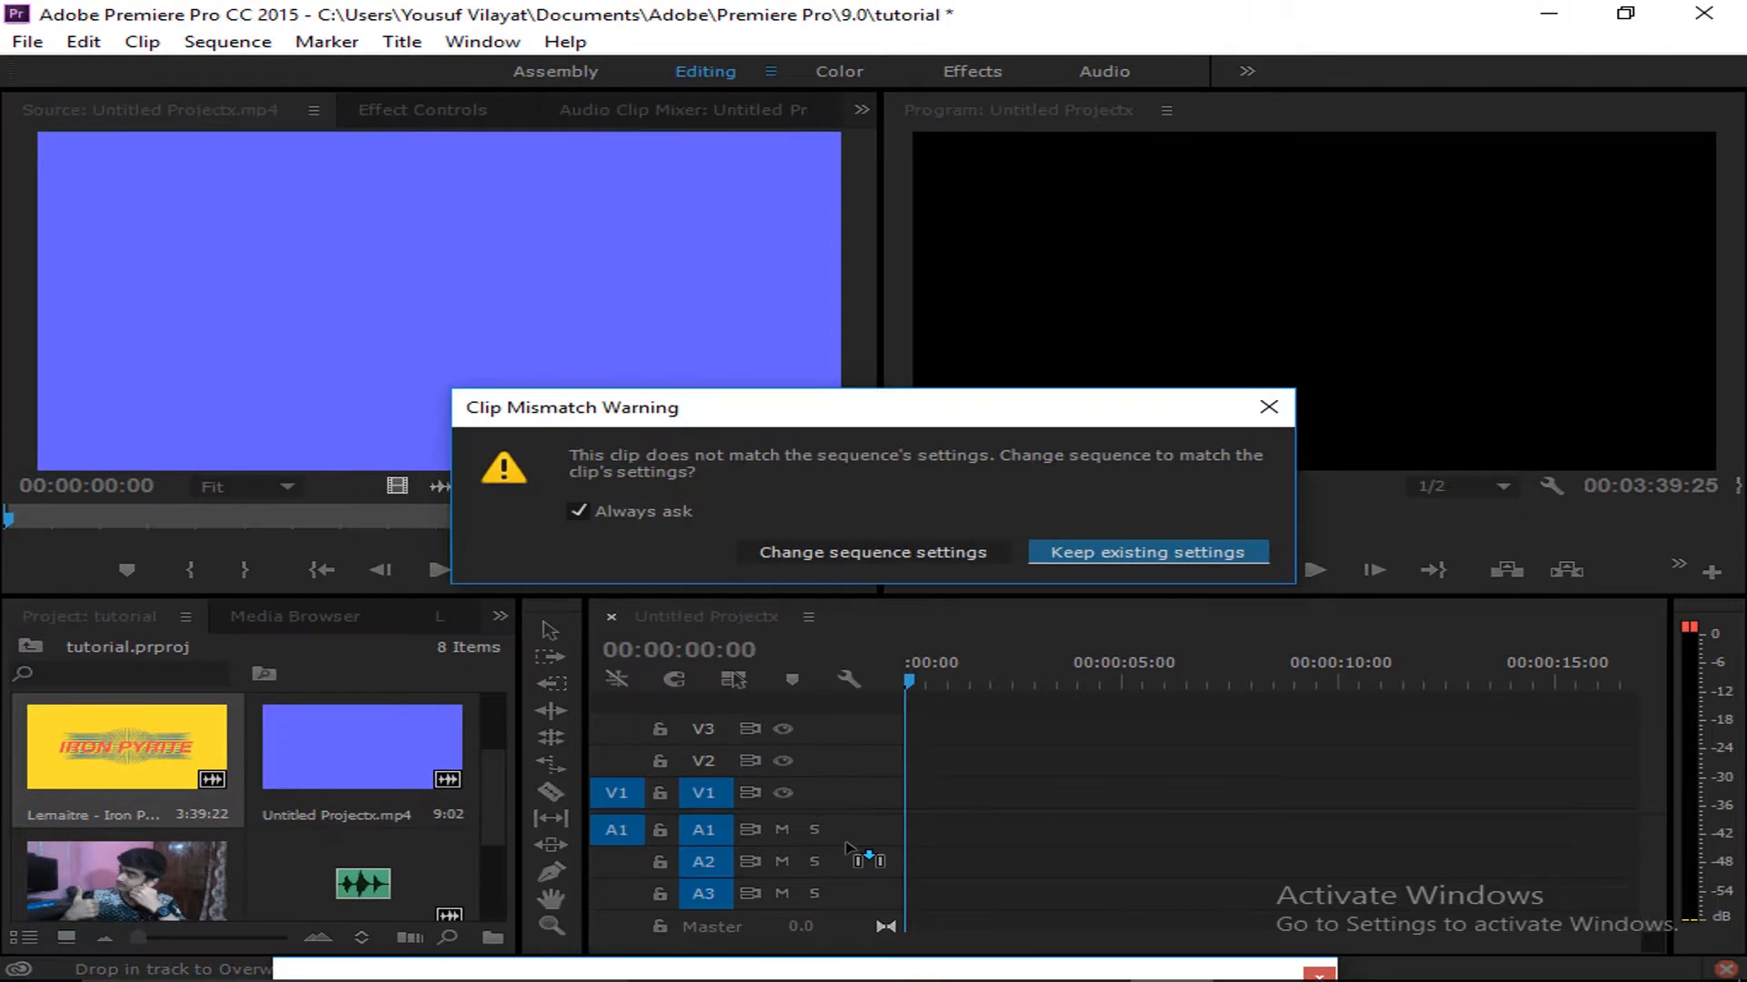
left_click(818, 548)
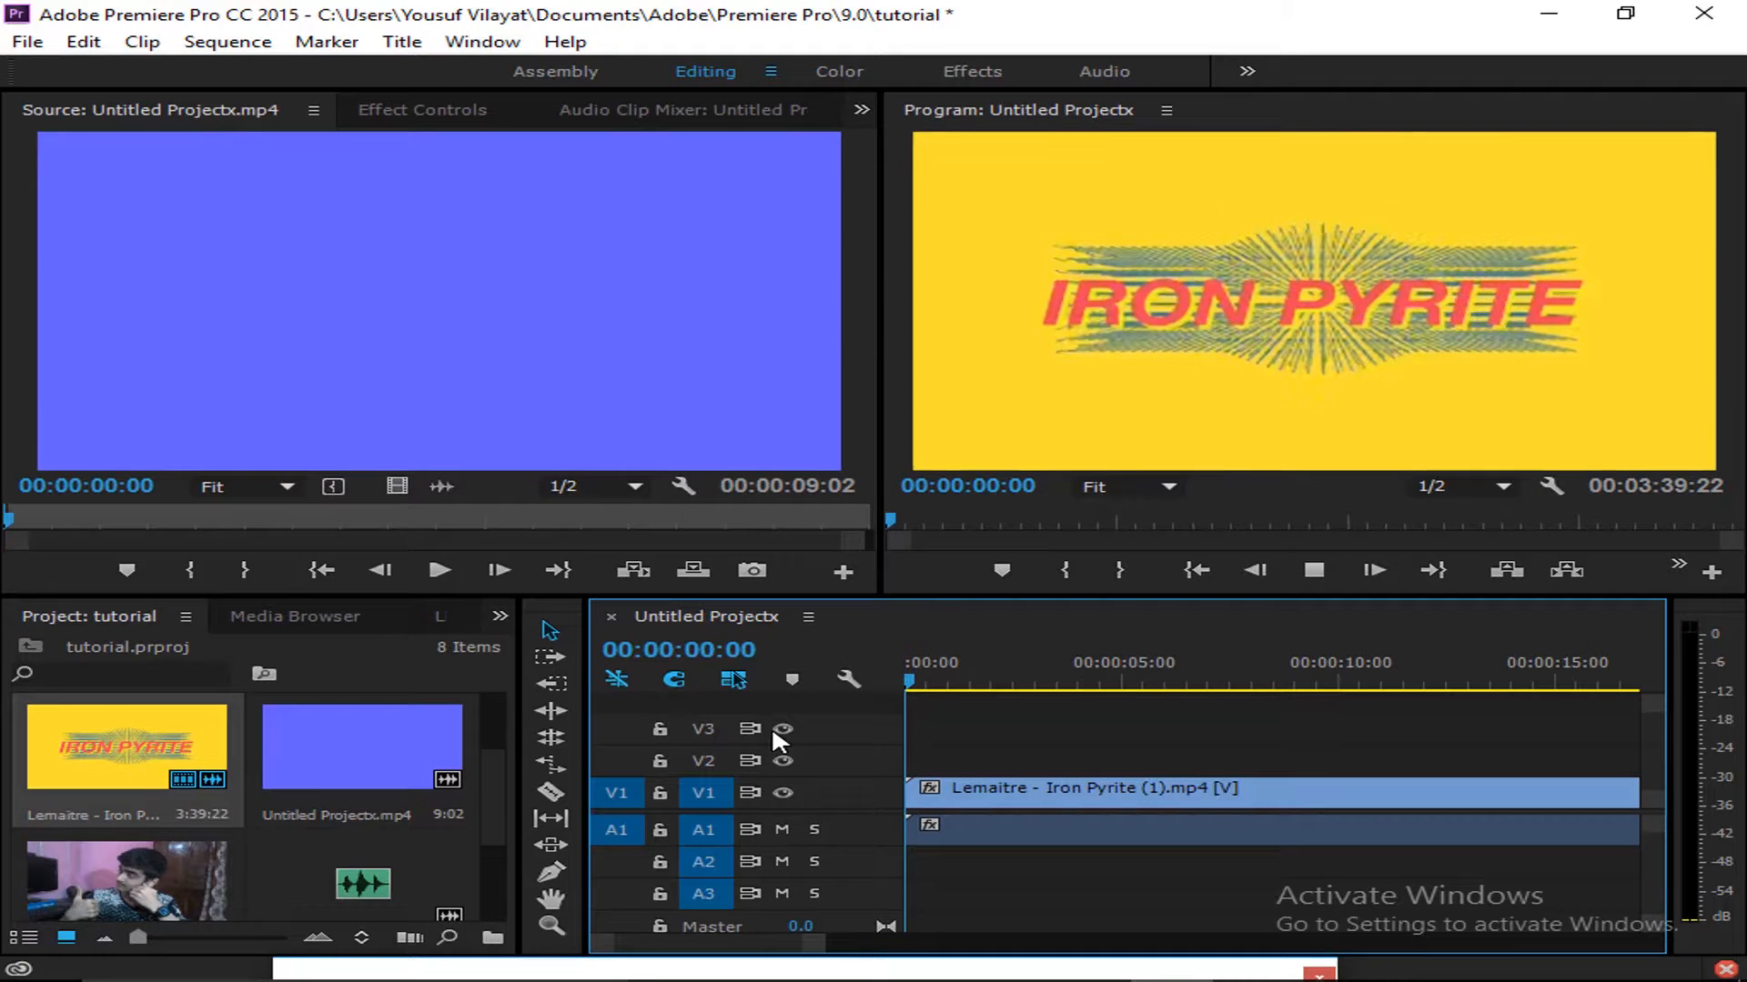
key("space")
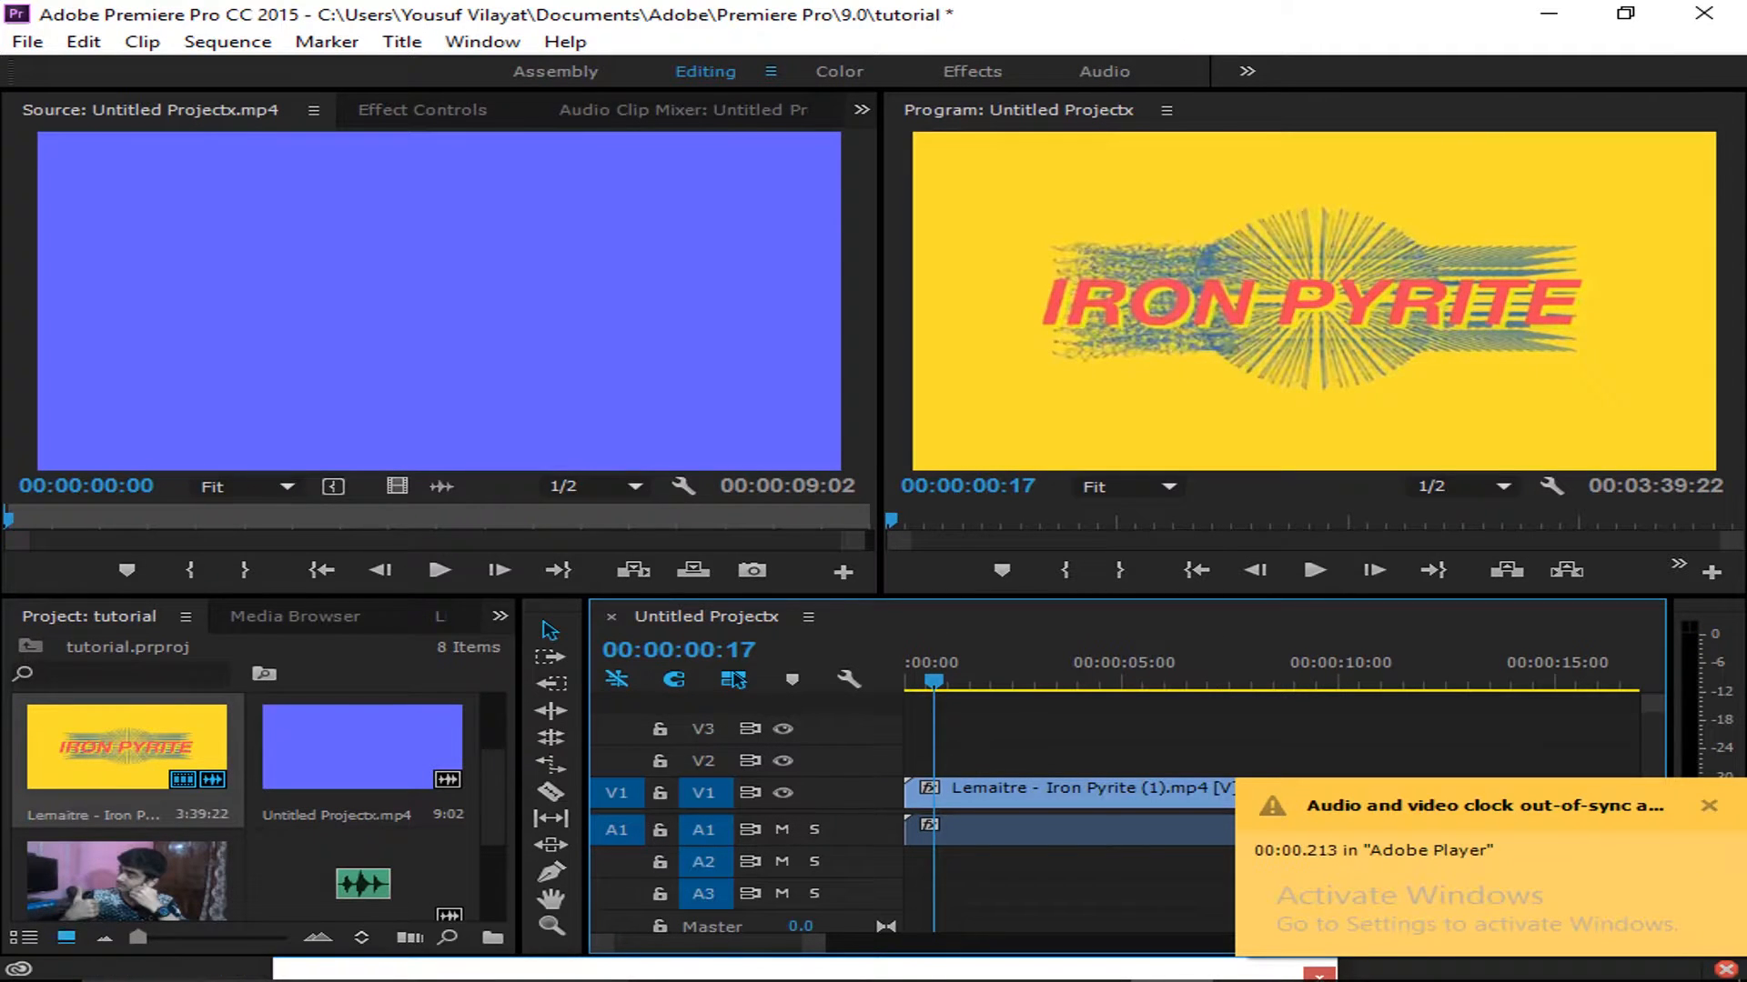
Display the effects library and expand its Video Transitions category
left_click(498, 616)
left_click(550, 718)
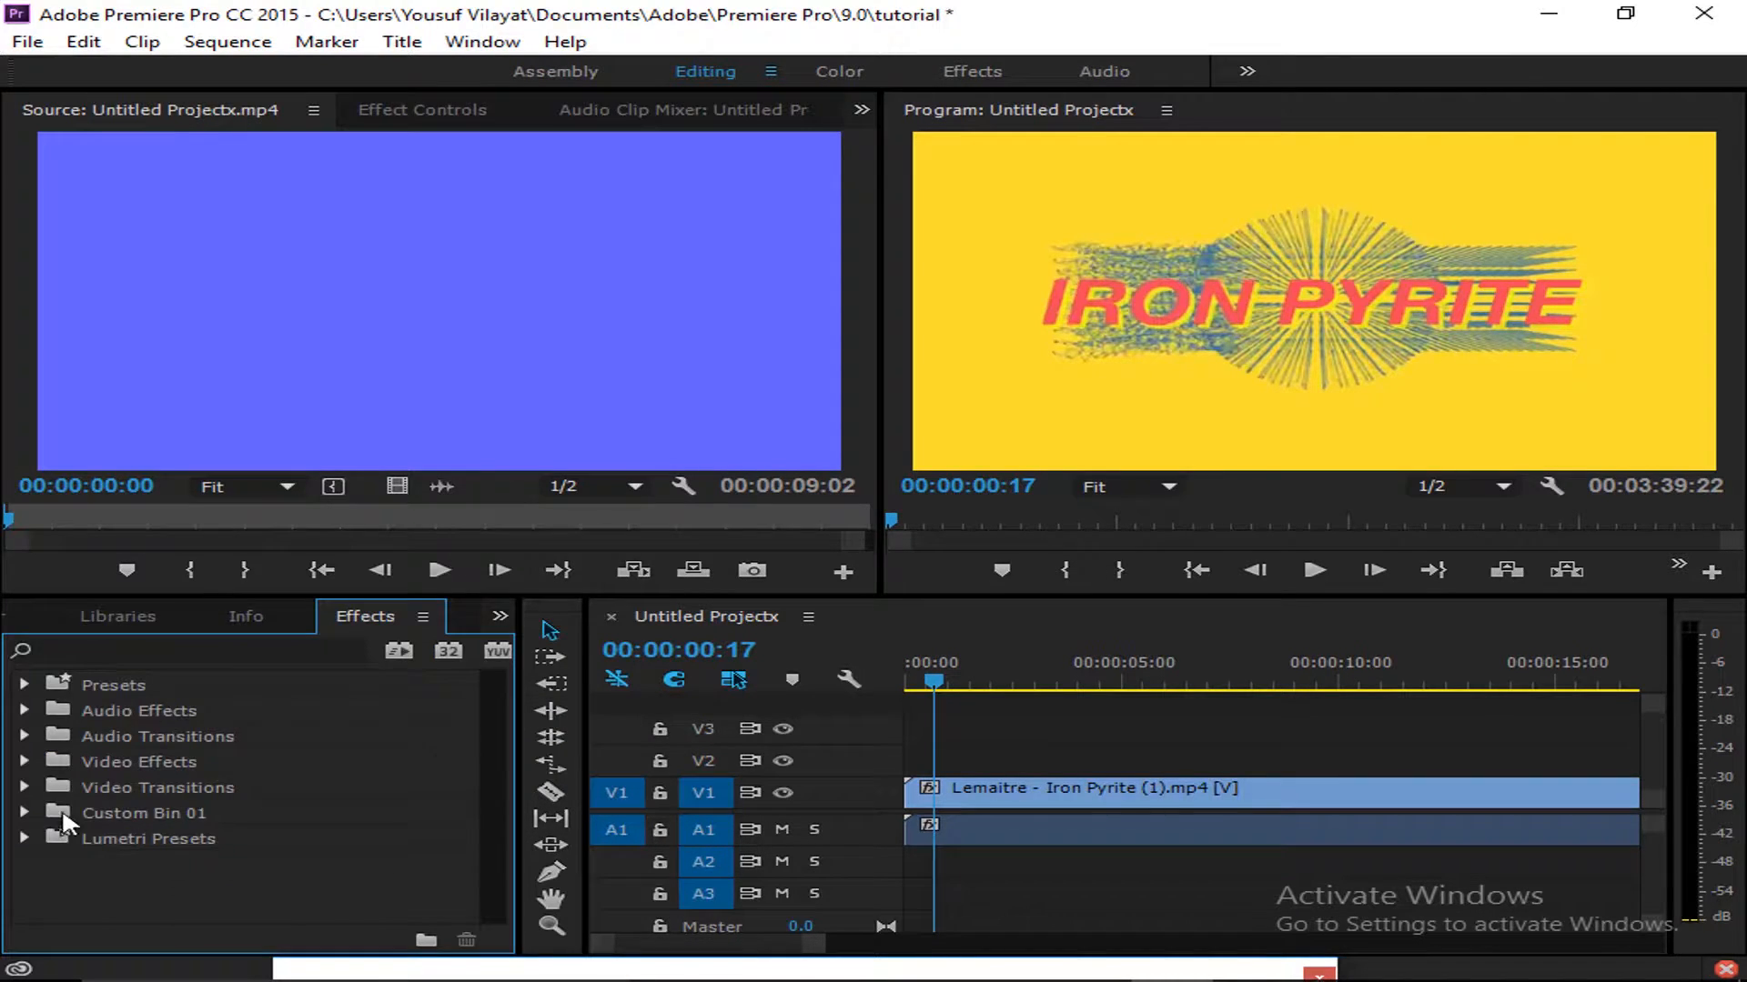
left_click(24, 787)
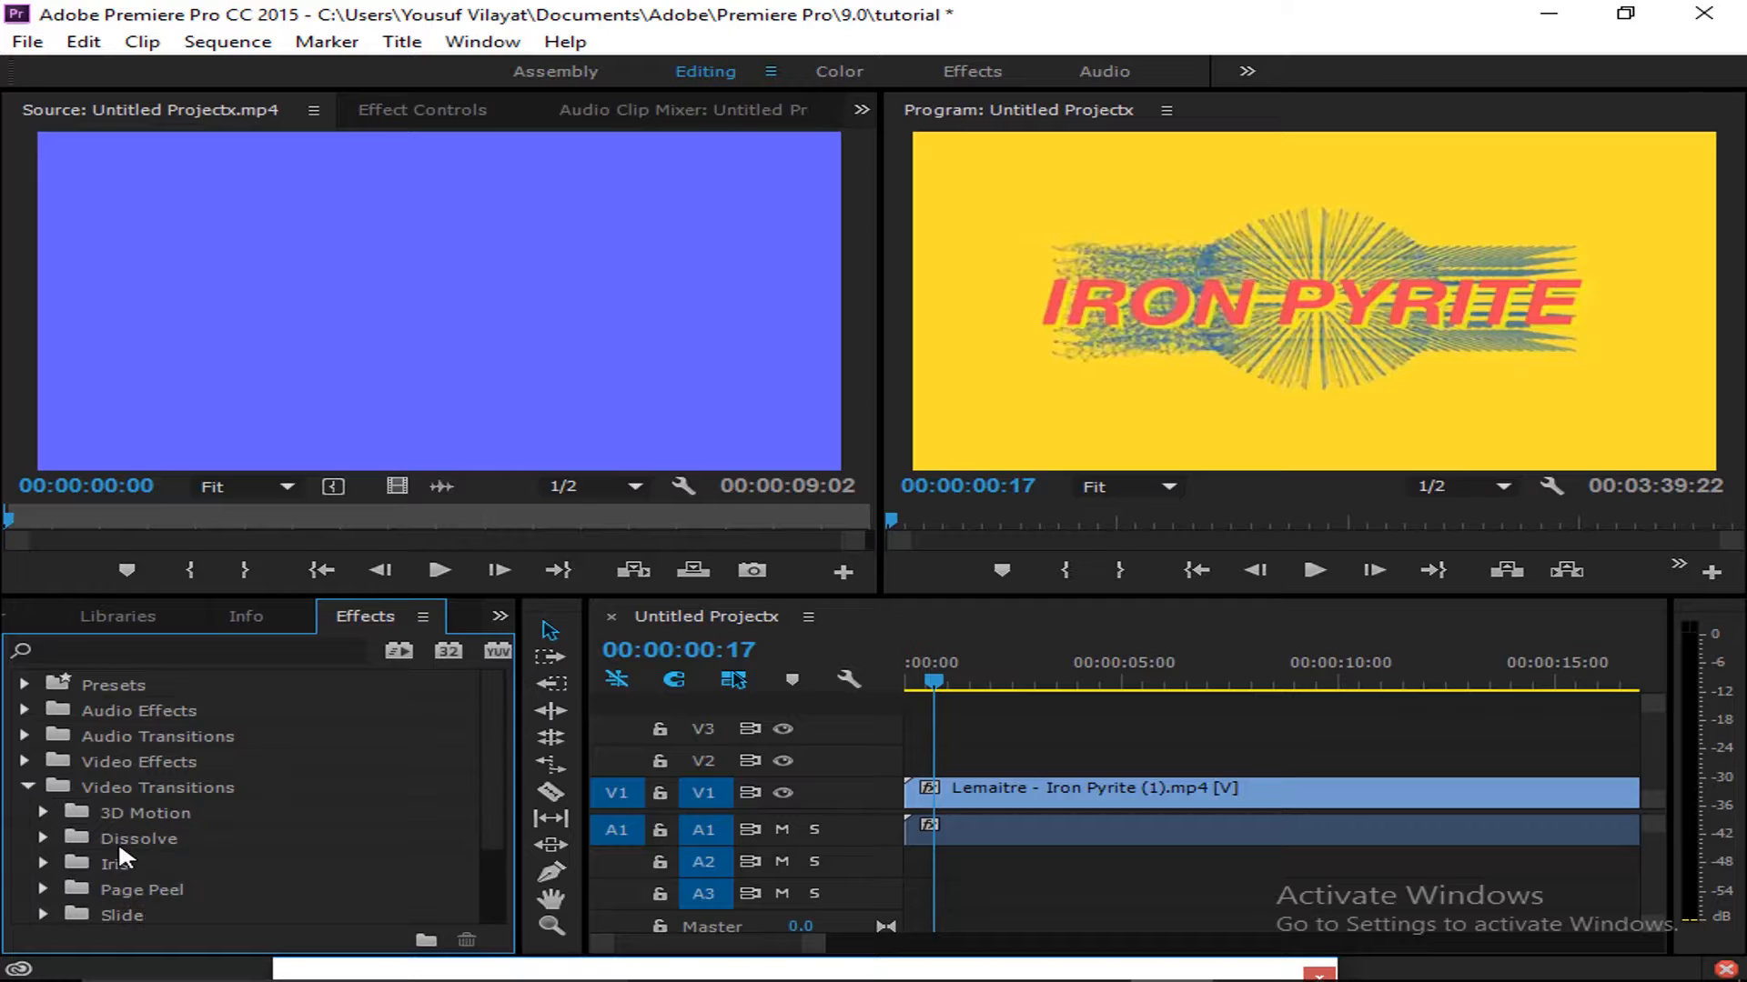
scroll(179, 835, "down", 1)
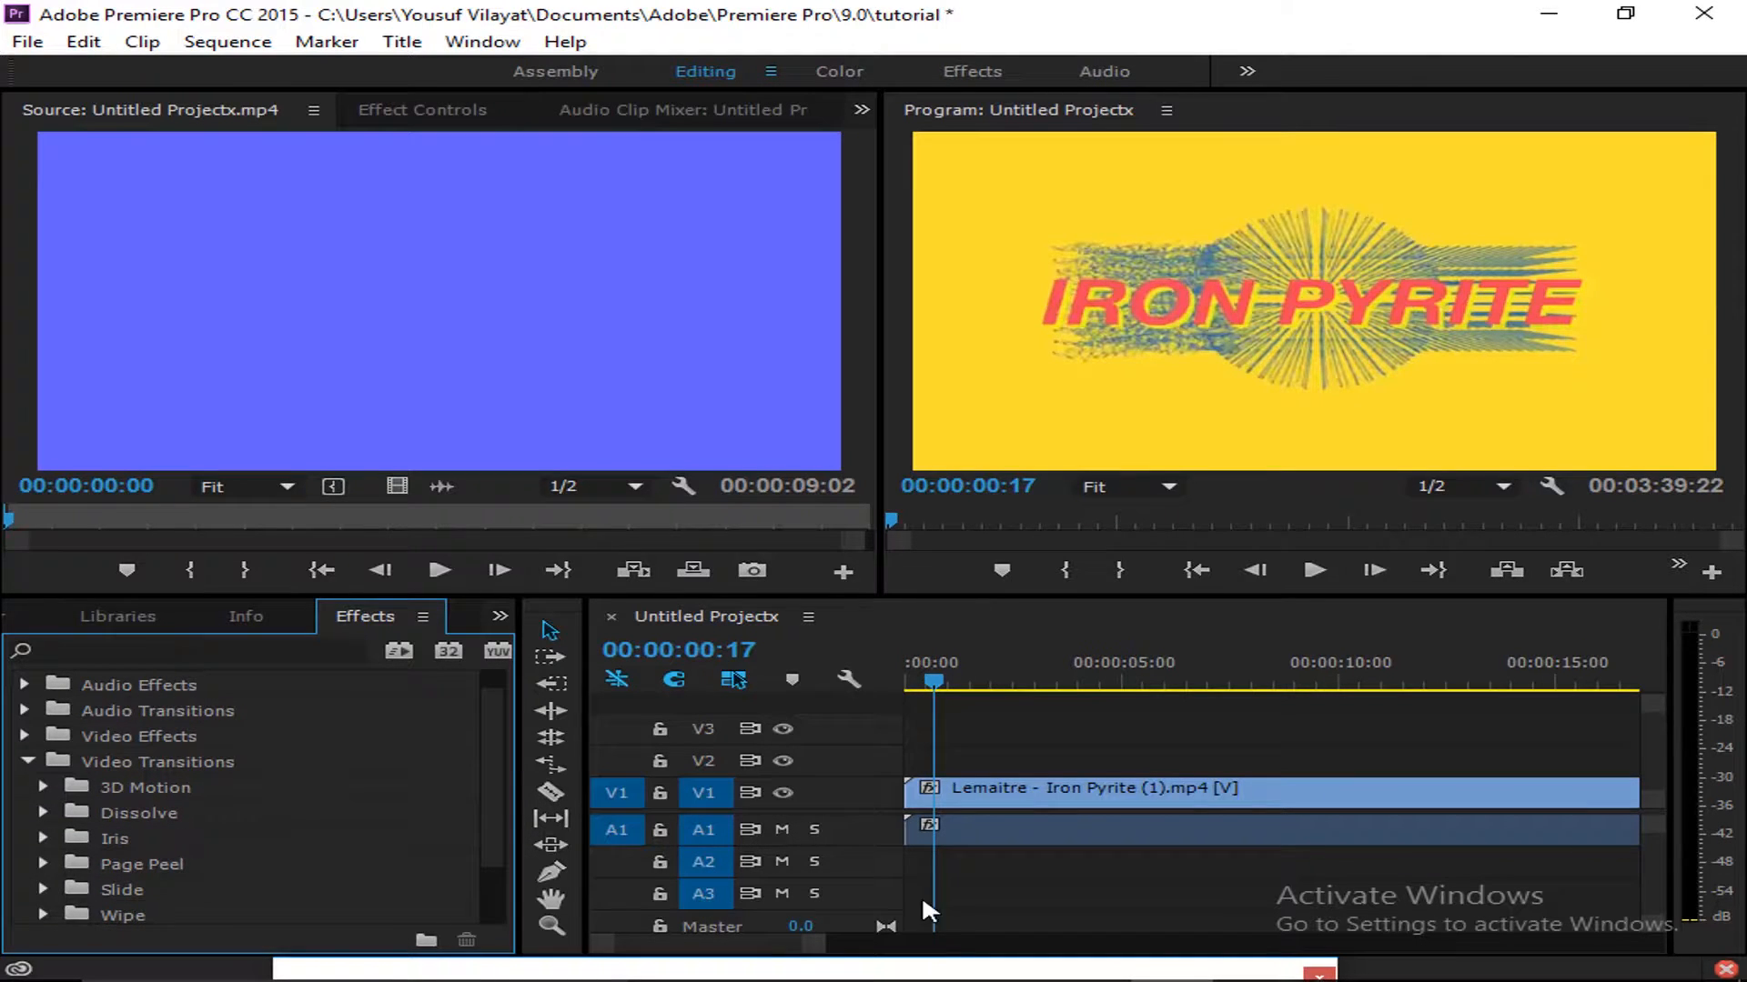
Split the clip with the Razor tool at 00:00:01:04 and apply the default Cross Dissolve transition at the cut
left_click_drag(948, 674, 956, 673)
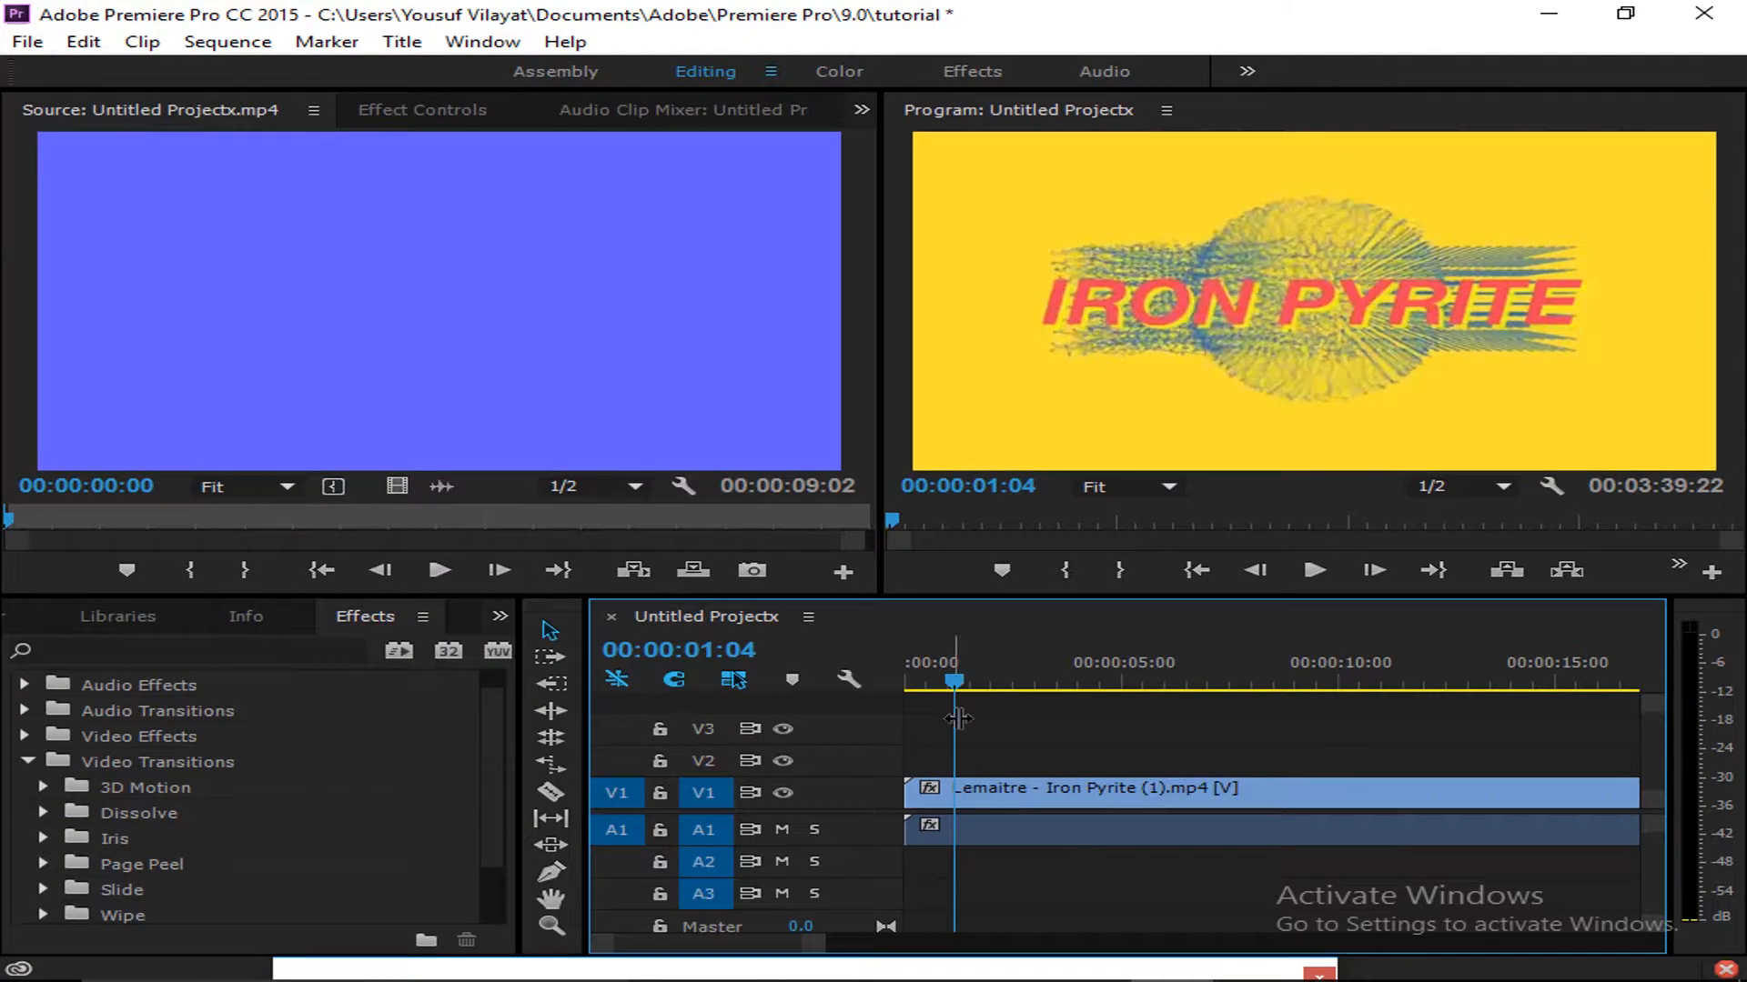
key("c")
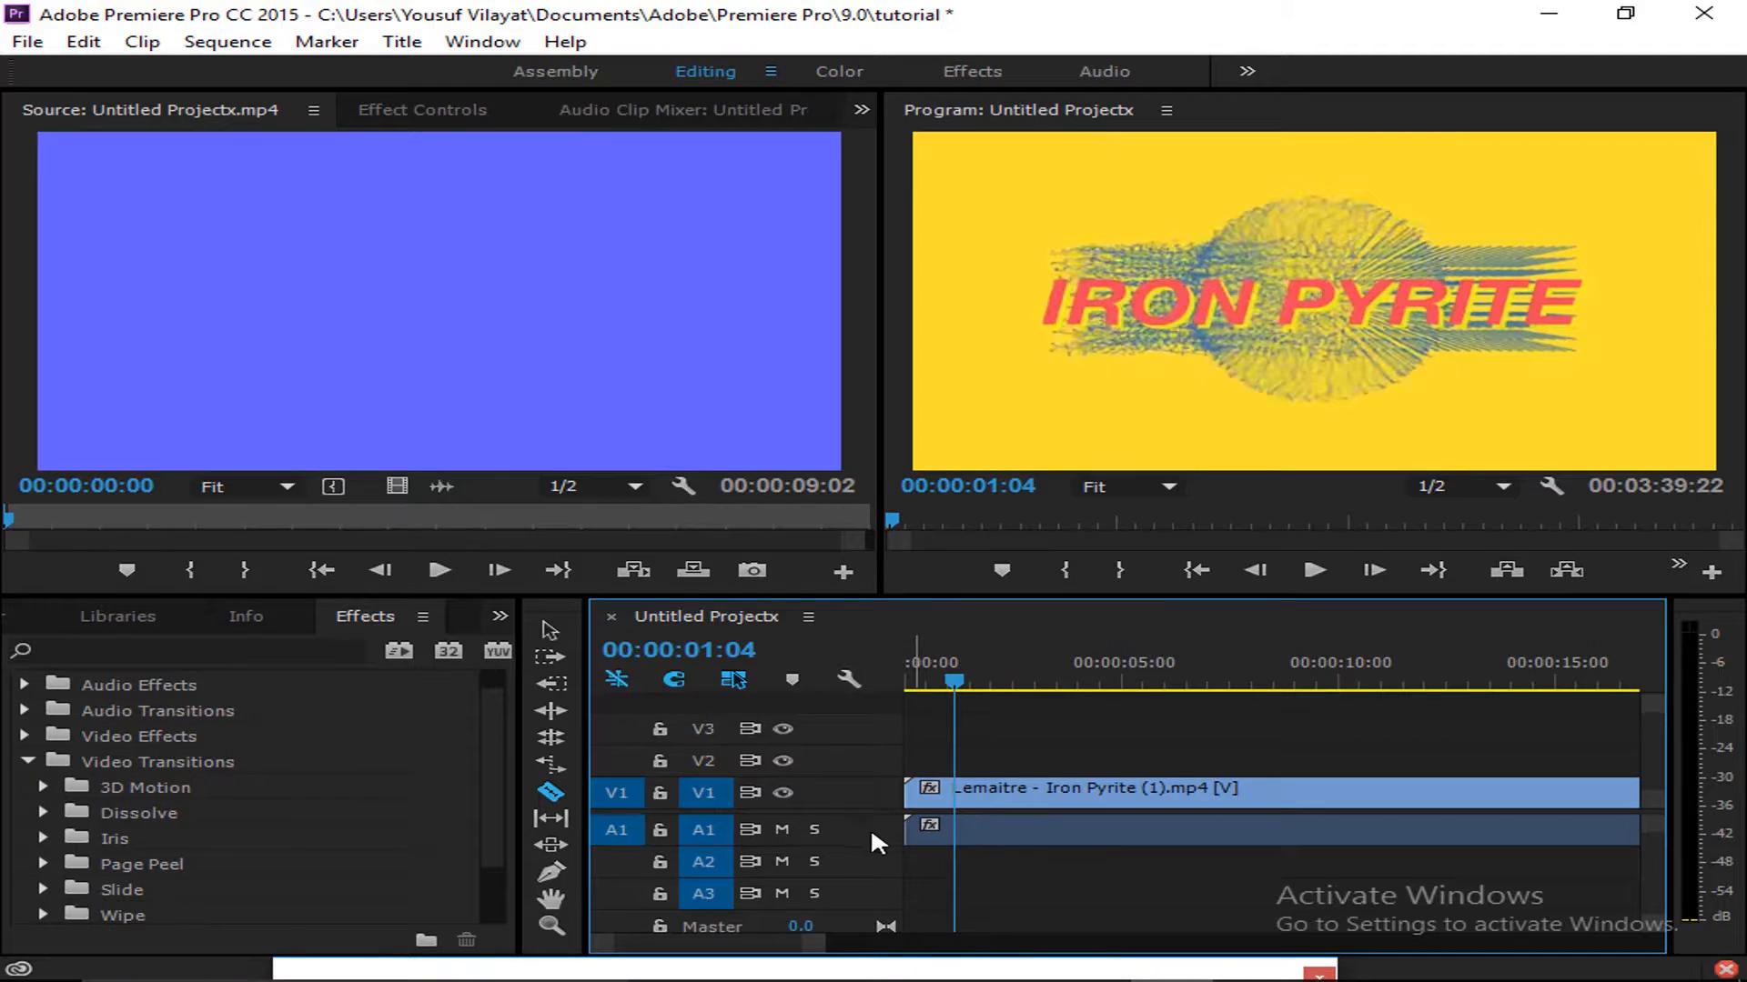
left_click(955, 790, "shift")
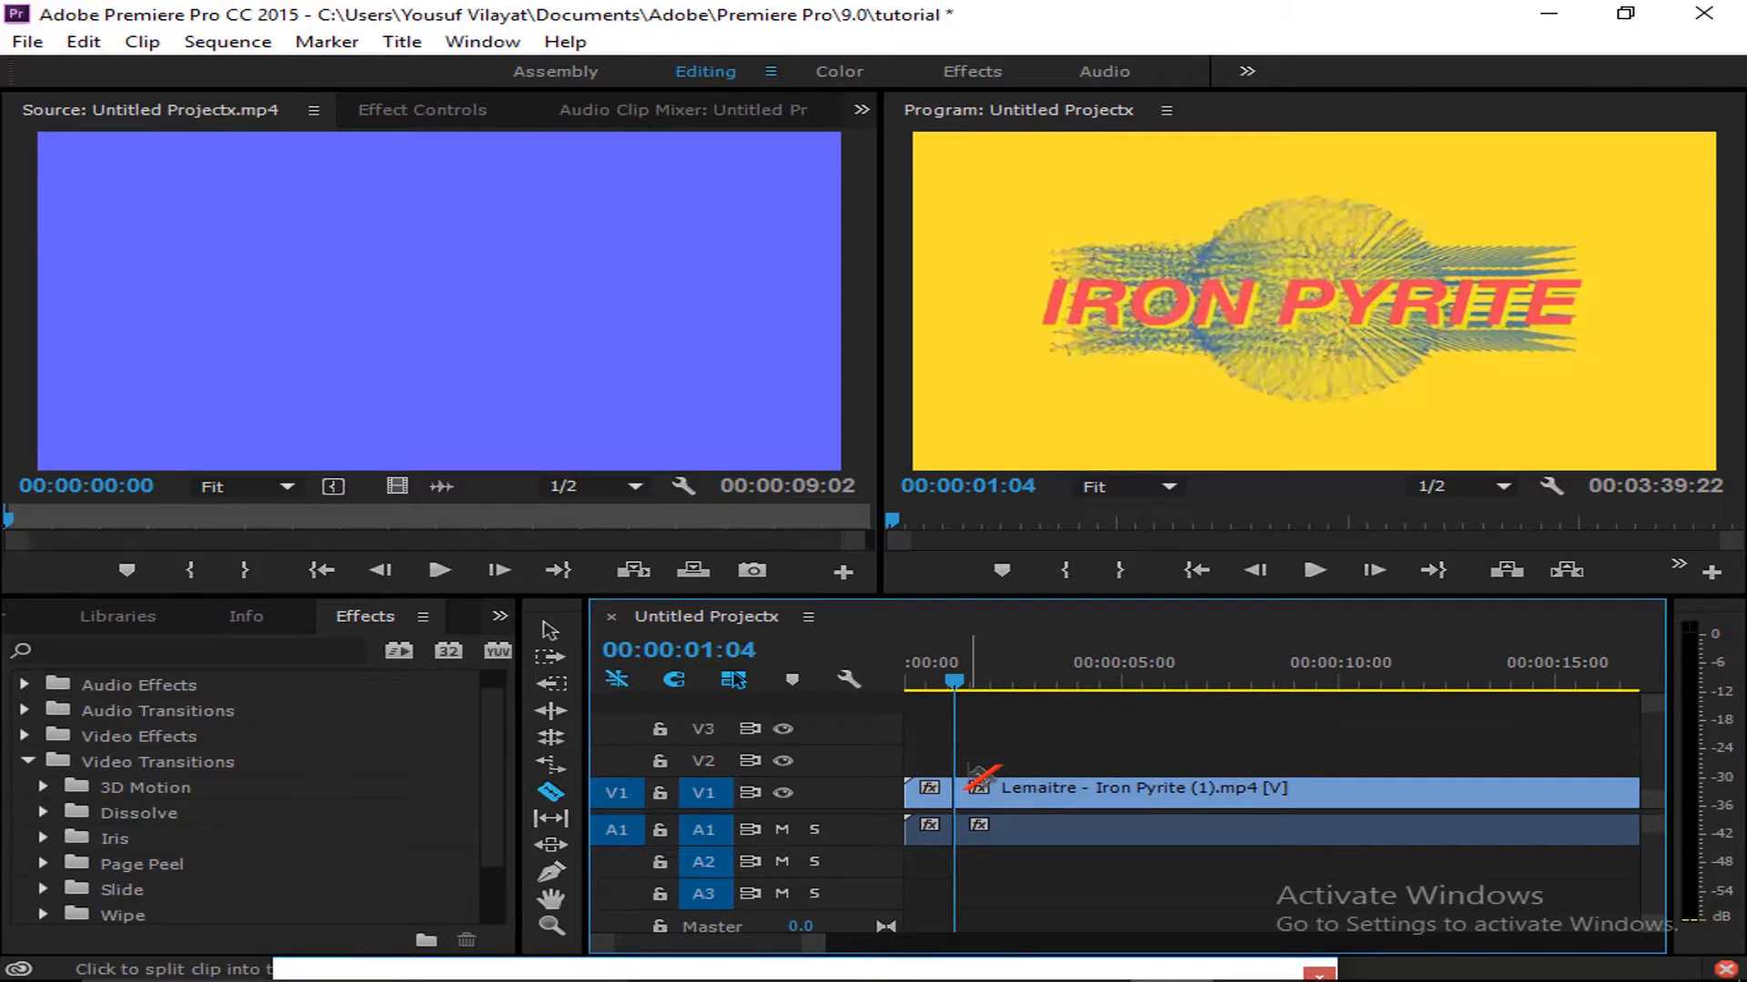
key("ctrl+d")
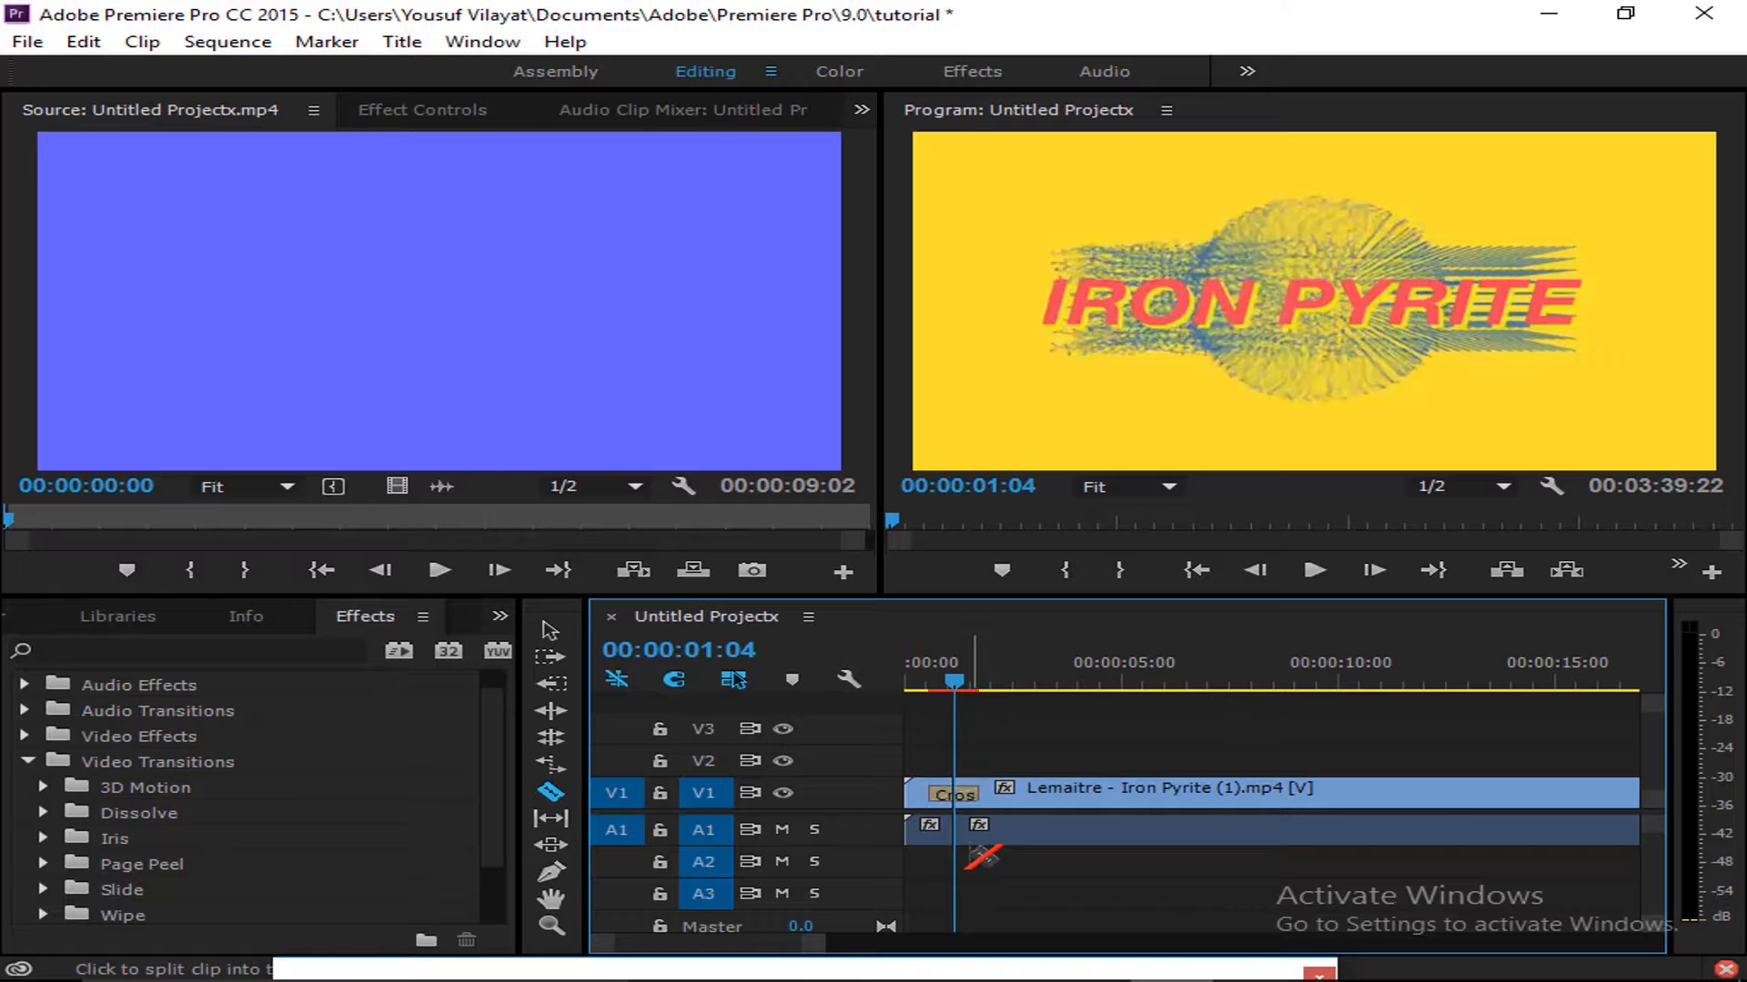
Play the sequence across the Cross Dissolve twice, starting just before the cut
left_click(934, 684)
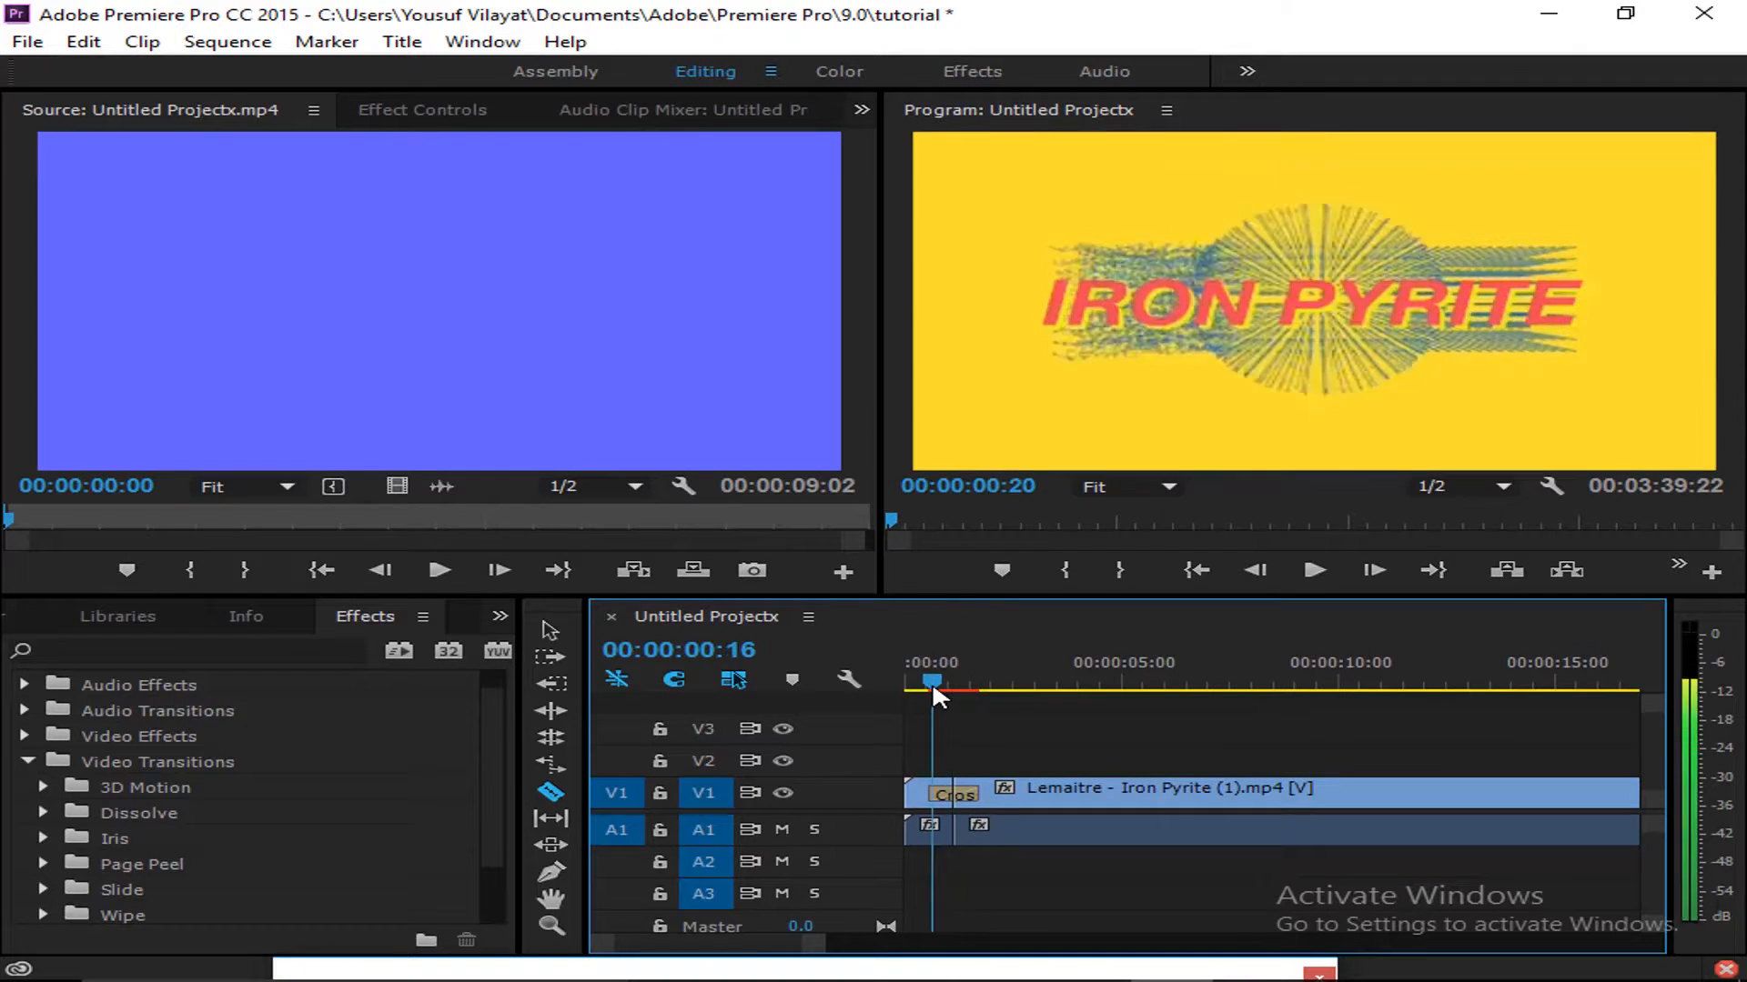
key("space")
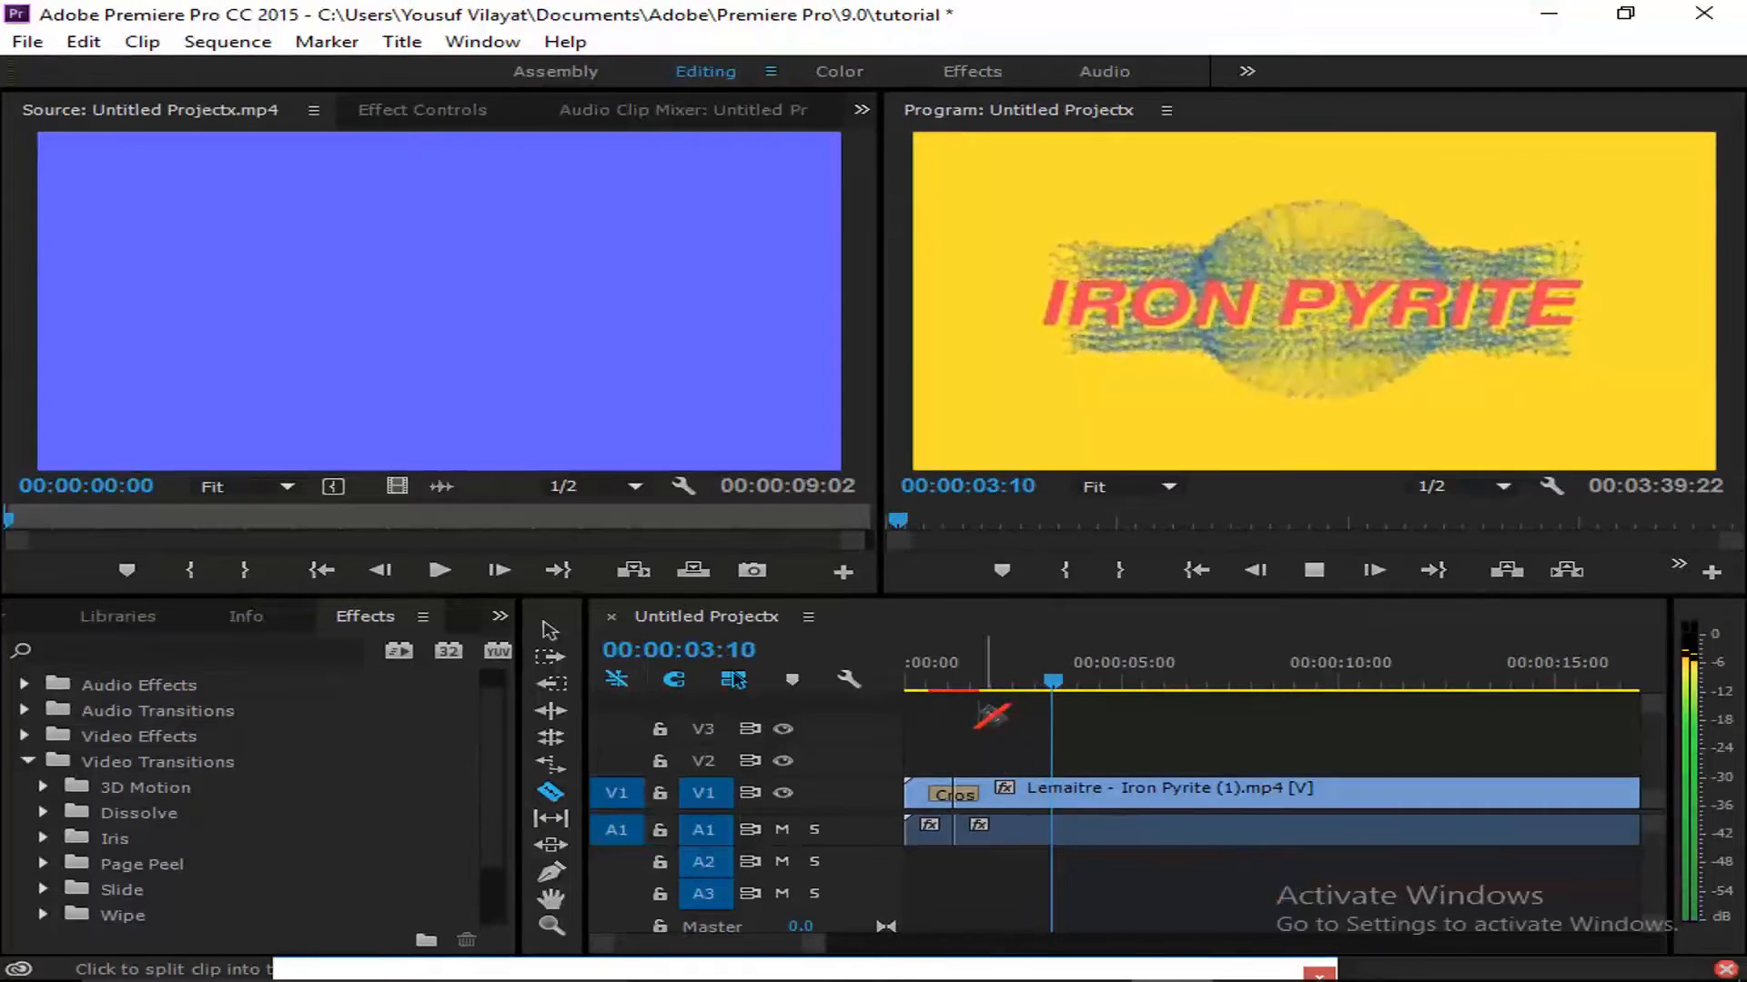
left_click(944, 689)
key("space")
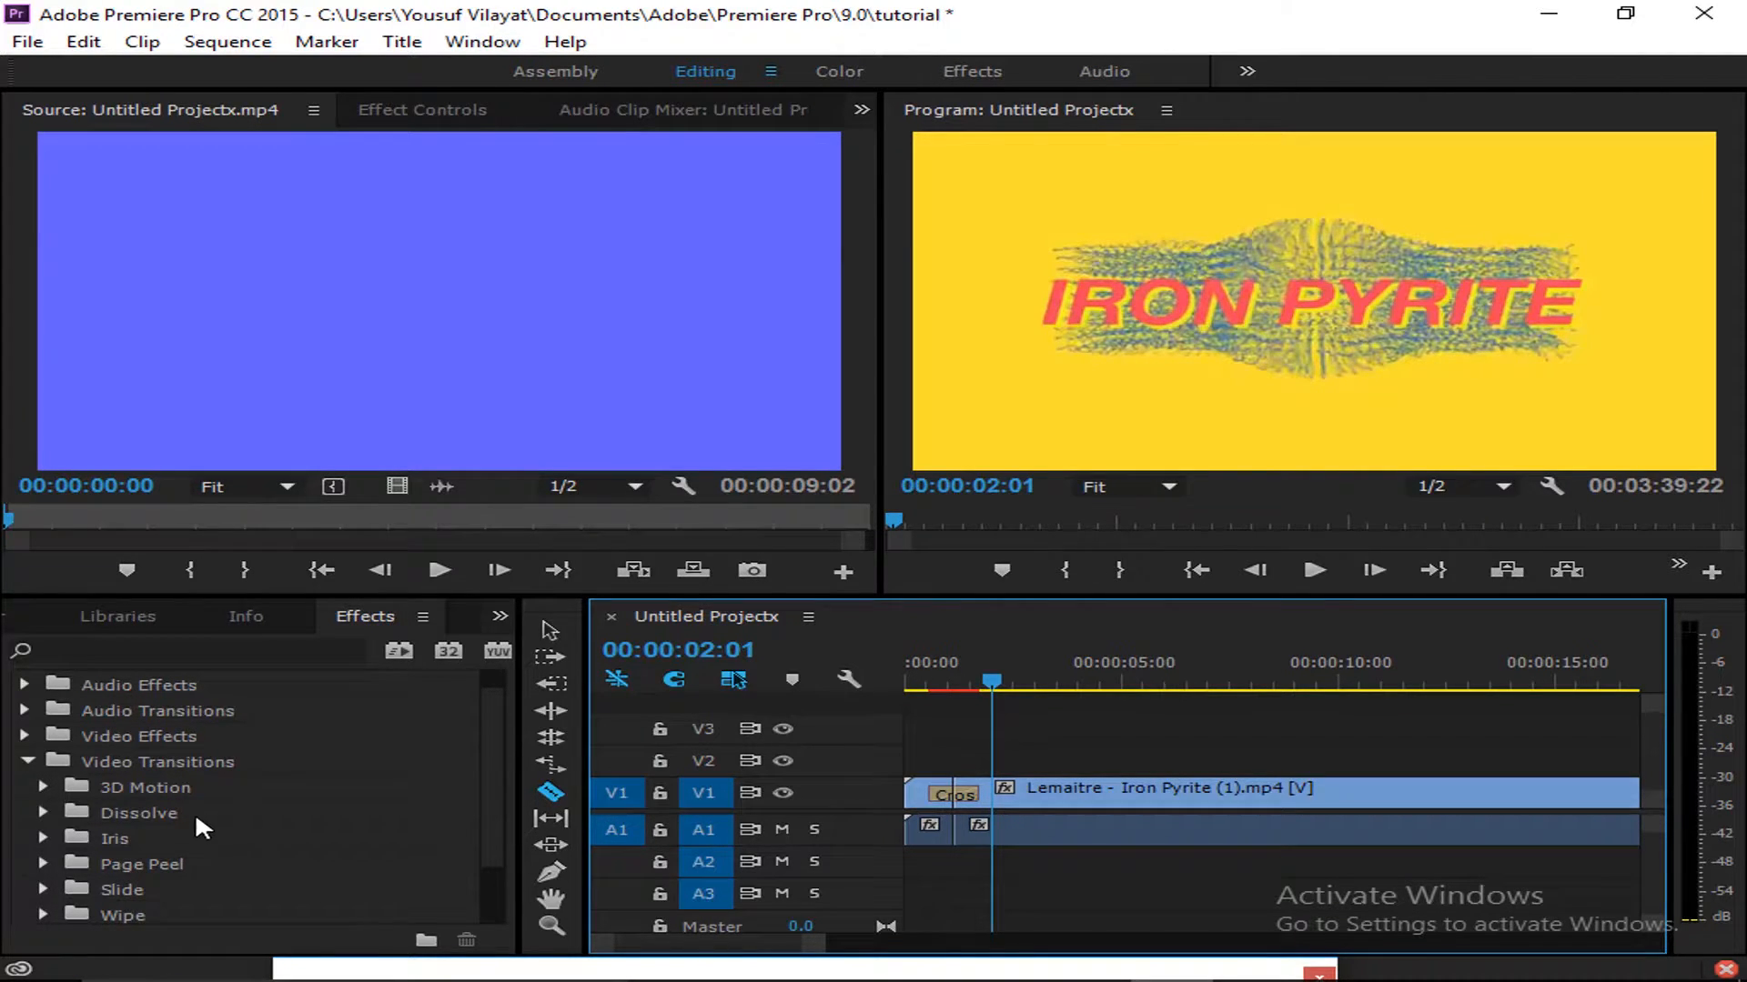
Apply the Iris Box transition to the start of the first clip section and play it from the sequence start
left_click(43, 788)
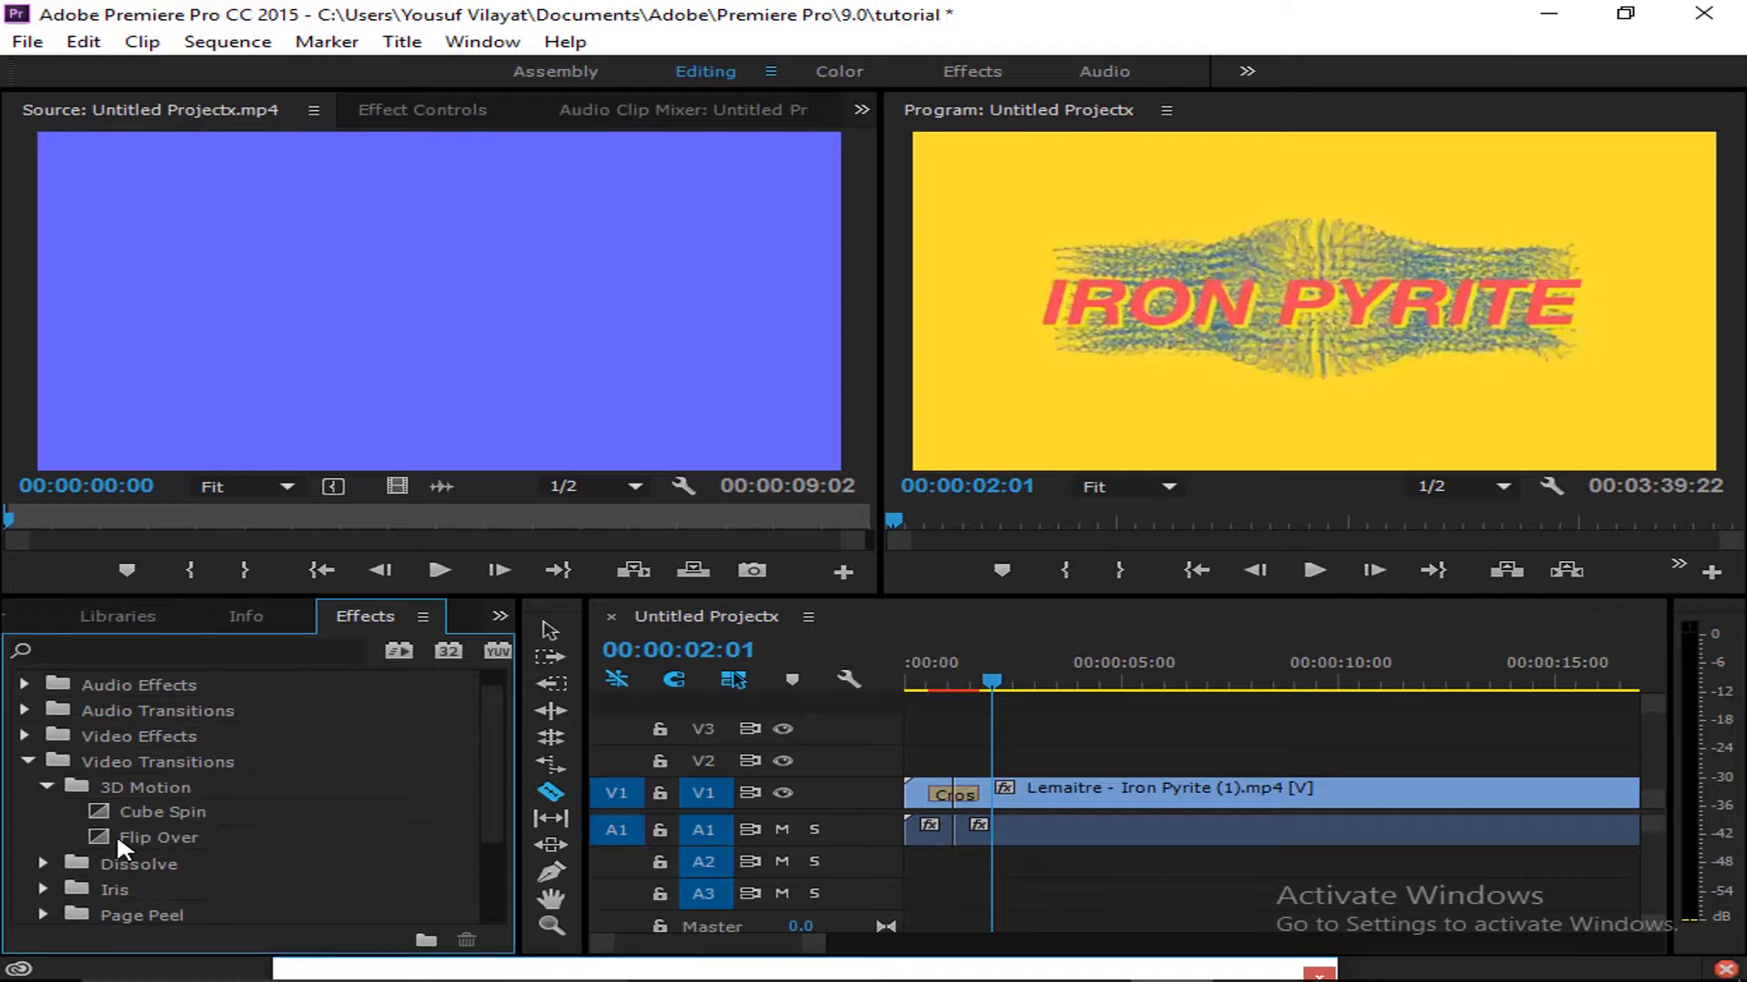
scroll(117, 820, "down", 1)
left_click(44, 761)
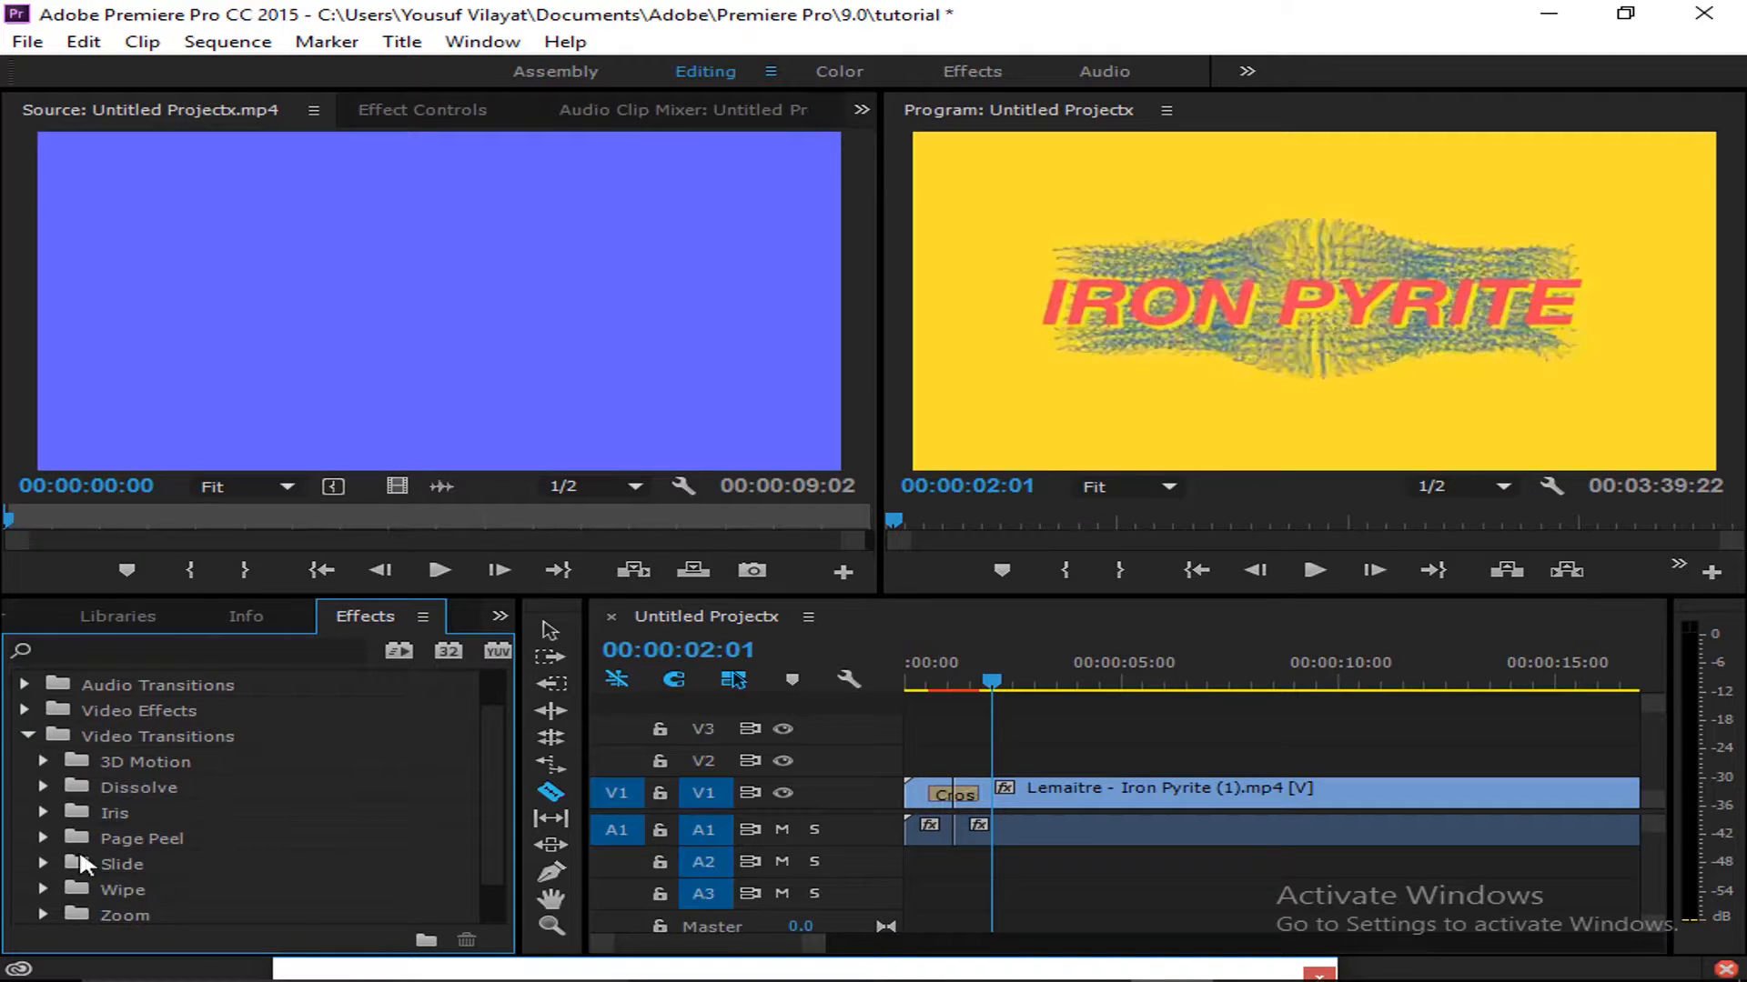
left_click(45, 812)
left_click_drag(157, 833, 926, 797)
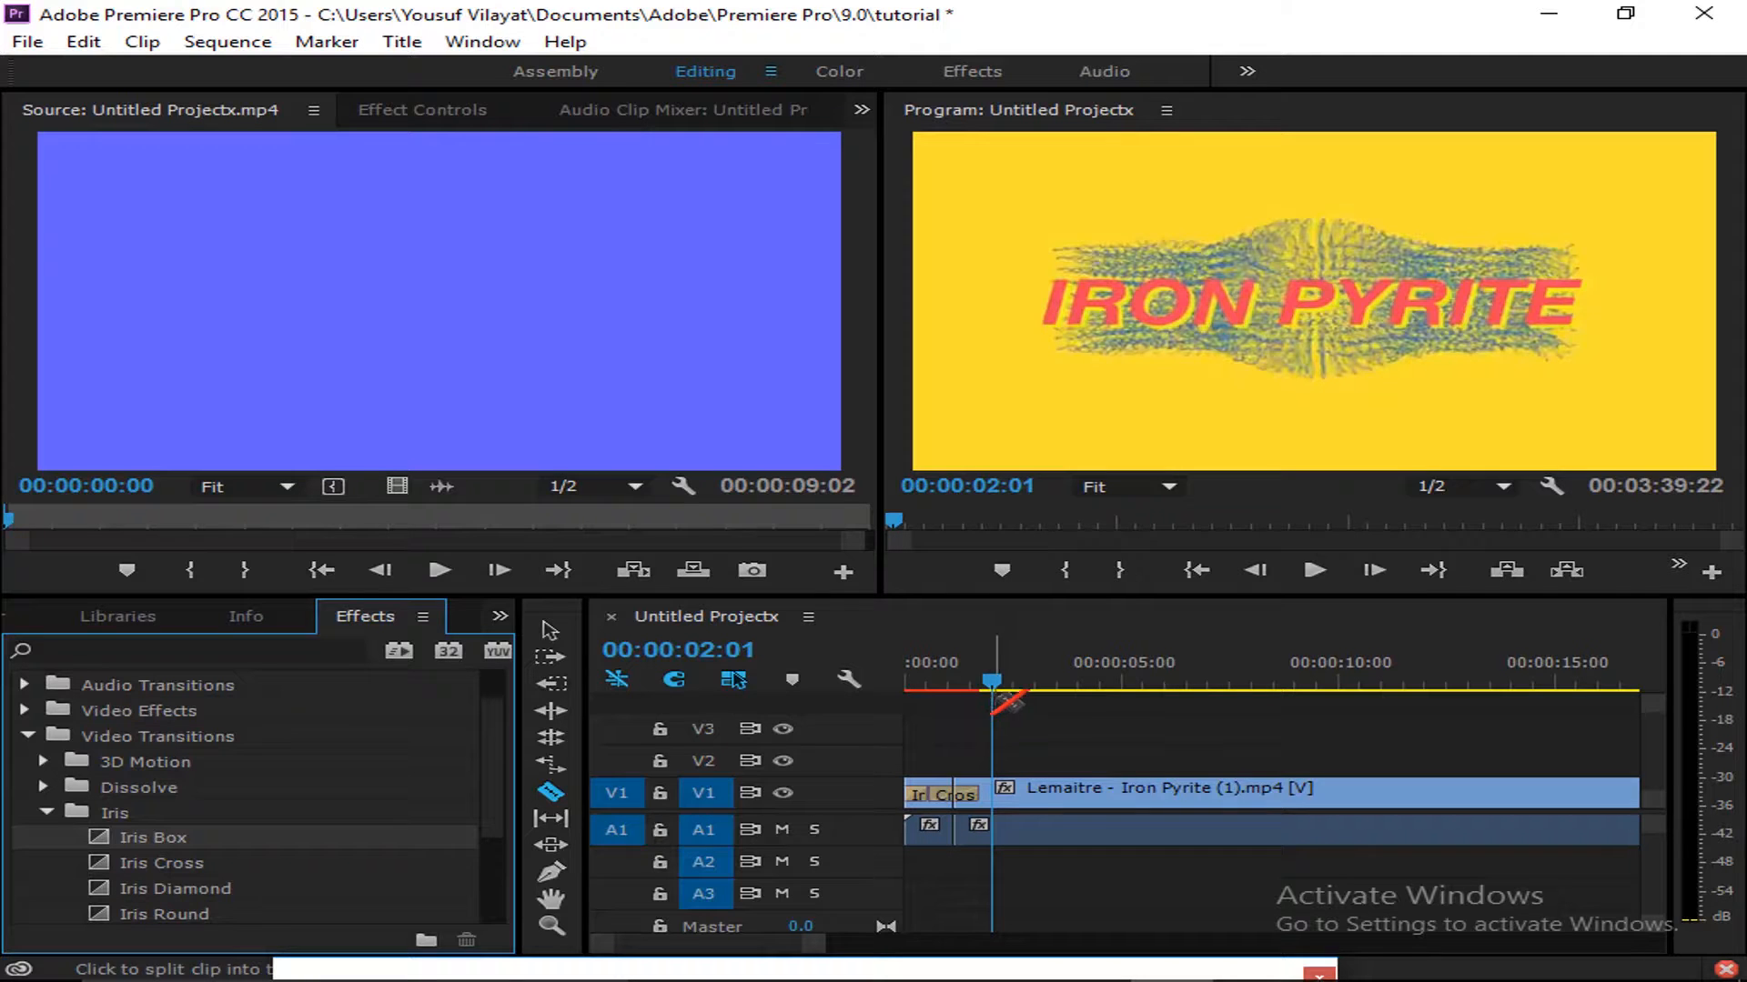
left_click(902, 704)
left_click_drag(952, 679, 887, 684)
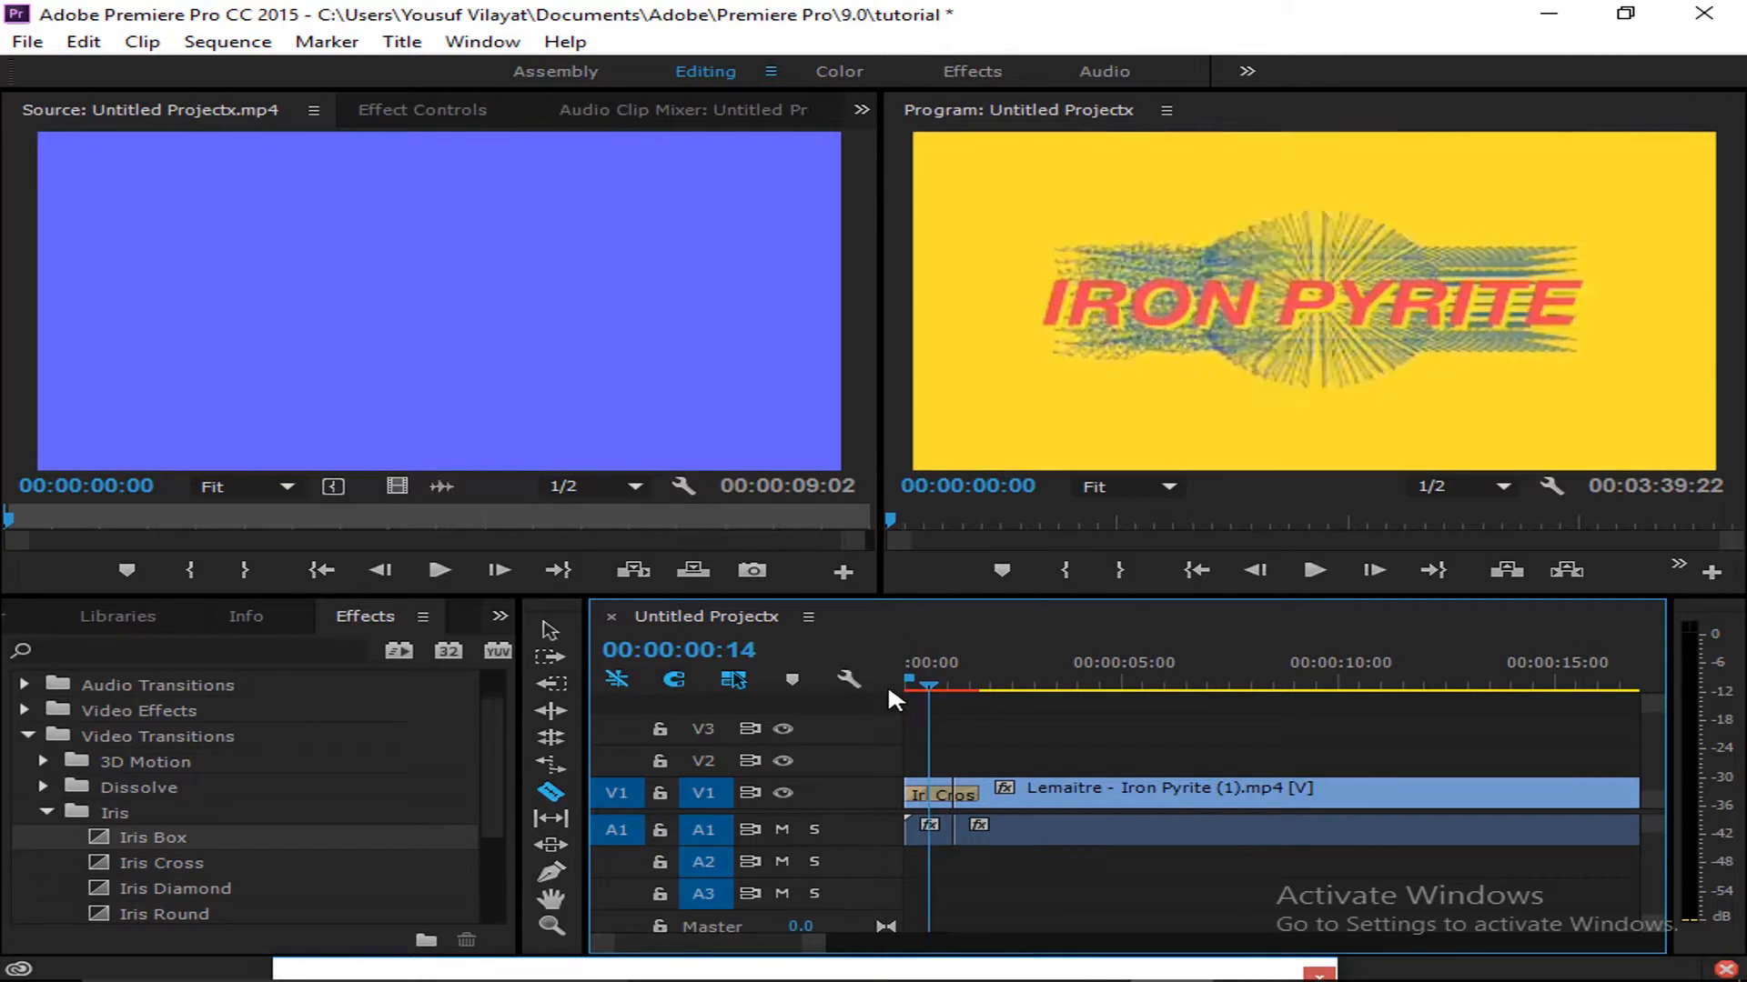
key("space")
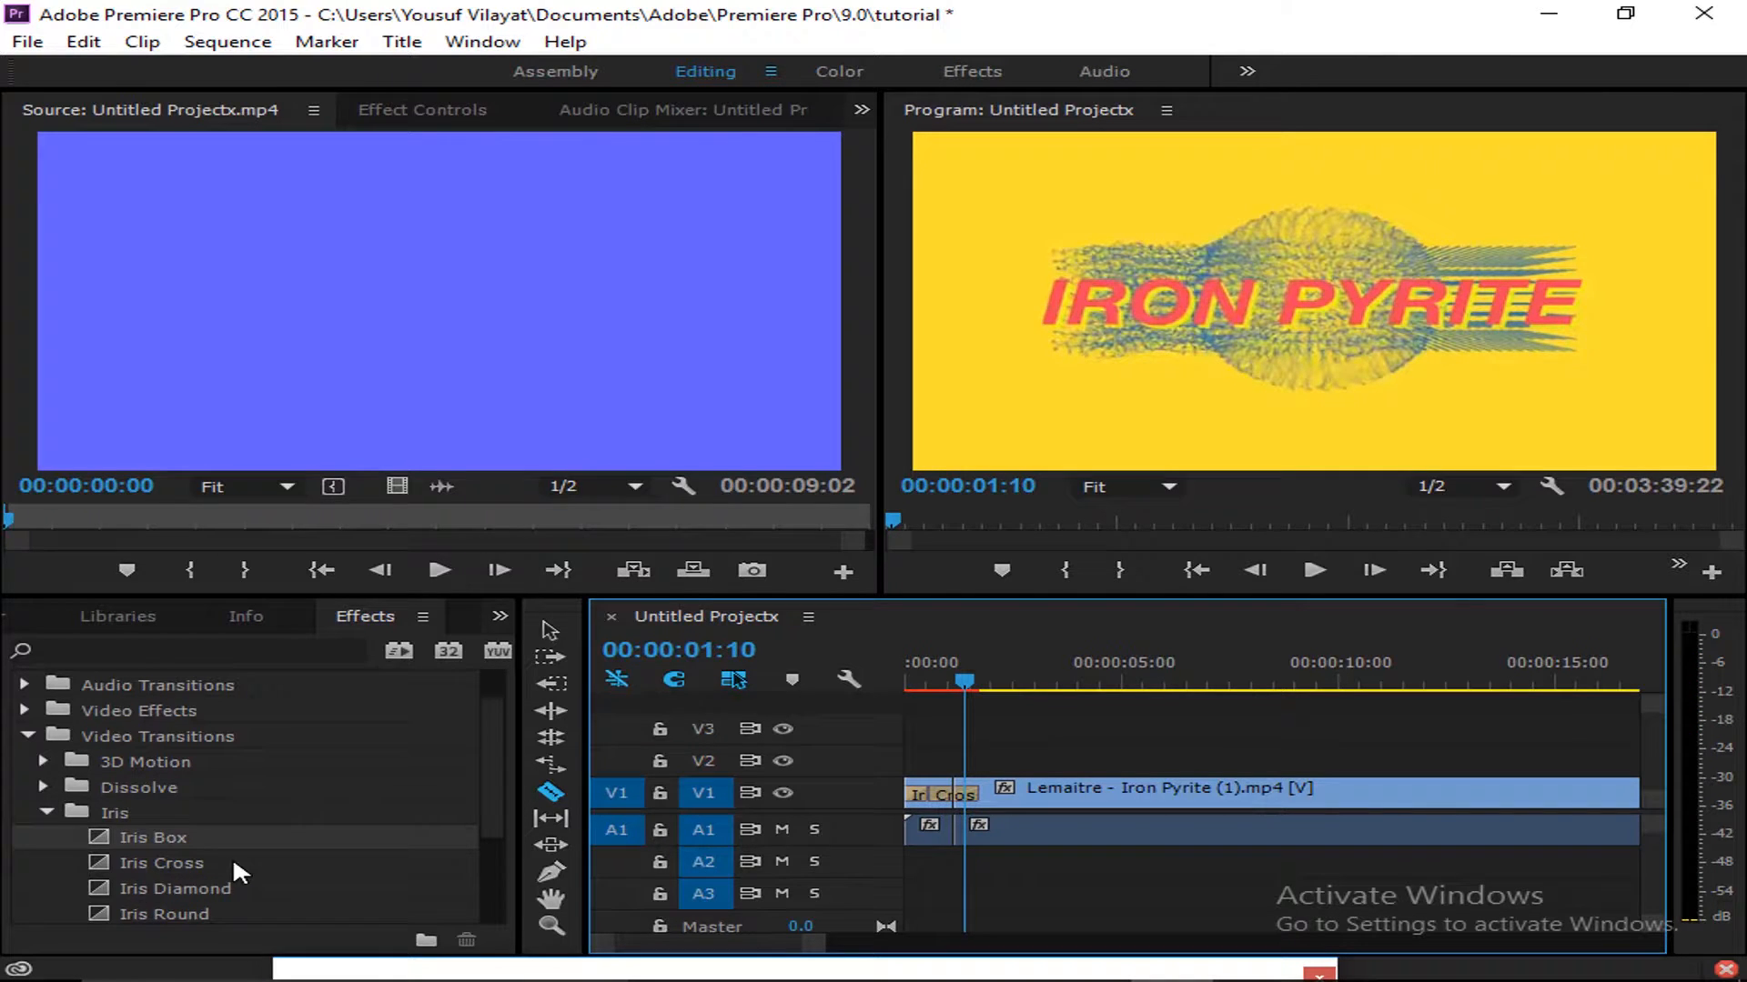
Replace the Cross Dissolve at the cut with the Iris Round transition and play the sequence across it
scroll(216, 870, "down", 1)
left_click_drag(187, 882, 946, 793)
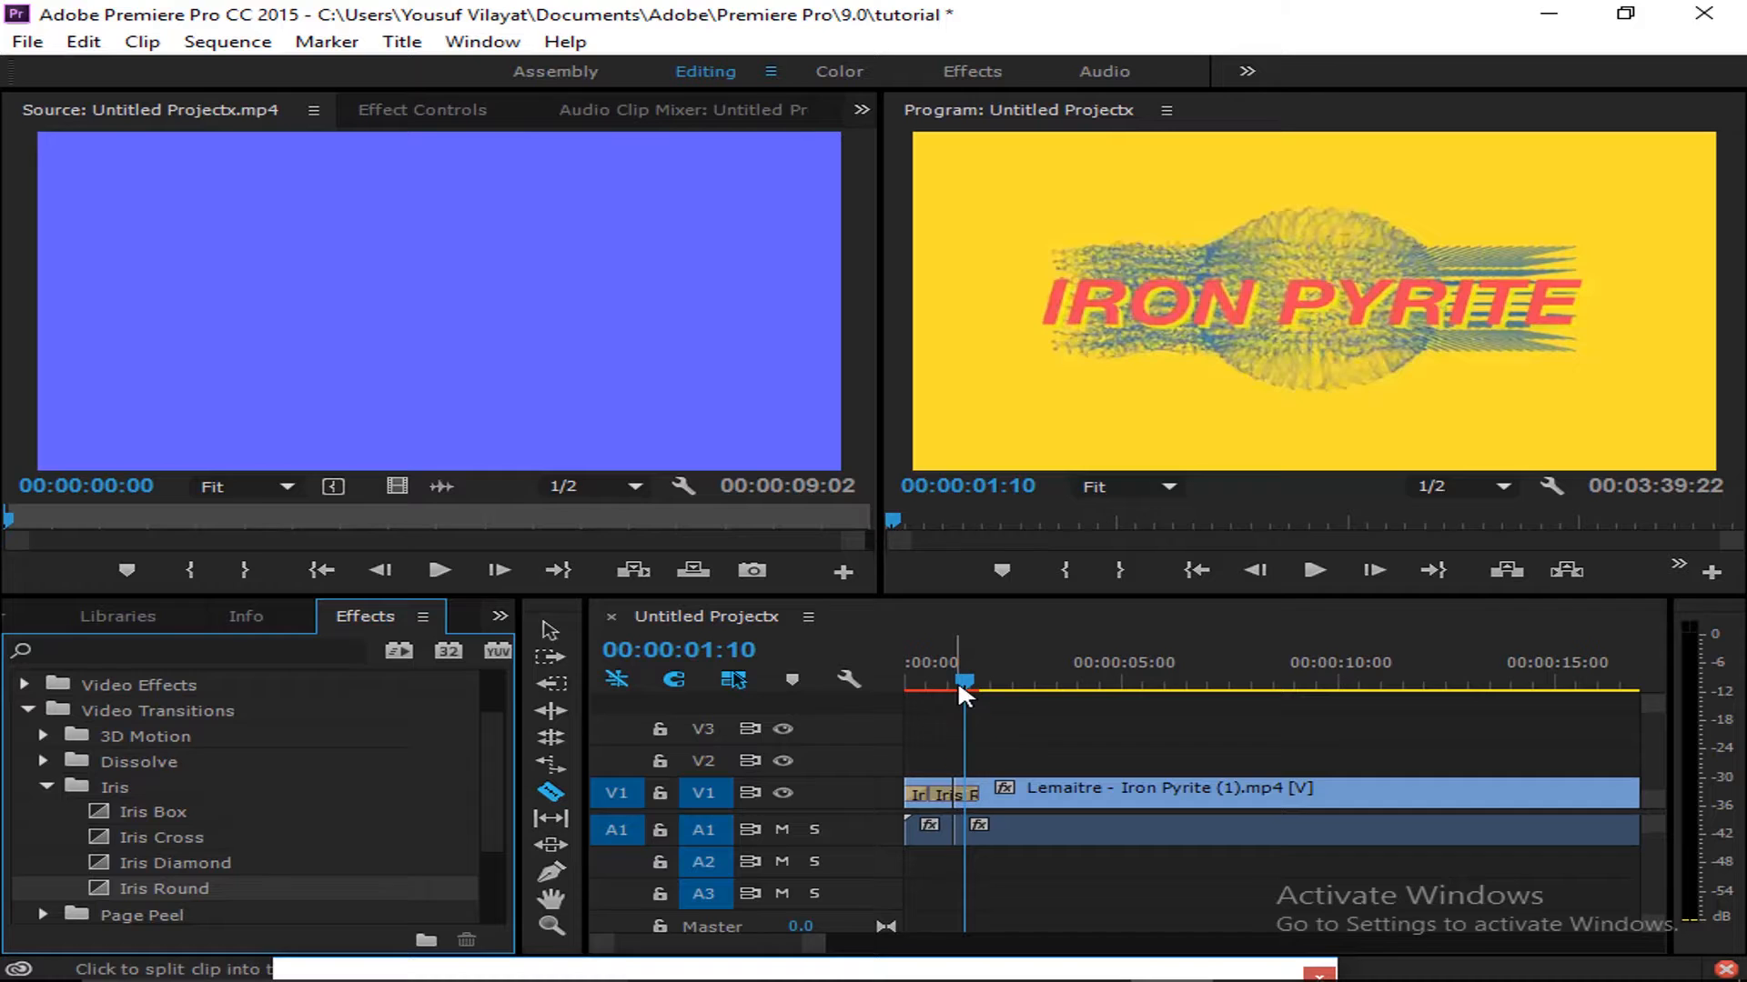
left_click_drag(959, 689, 932, 698)
key("space")
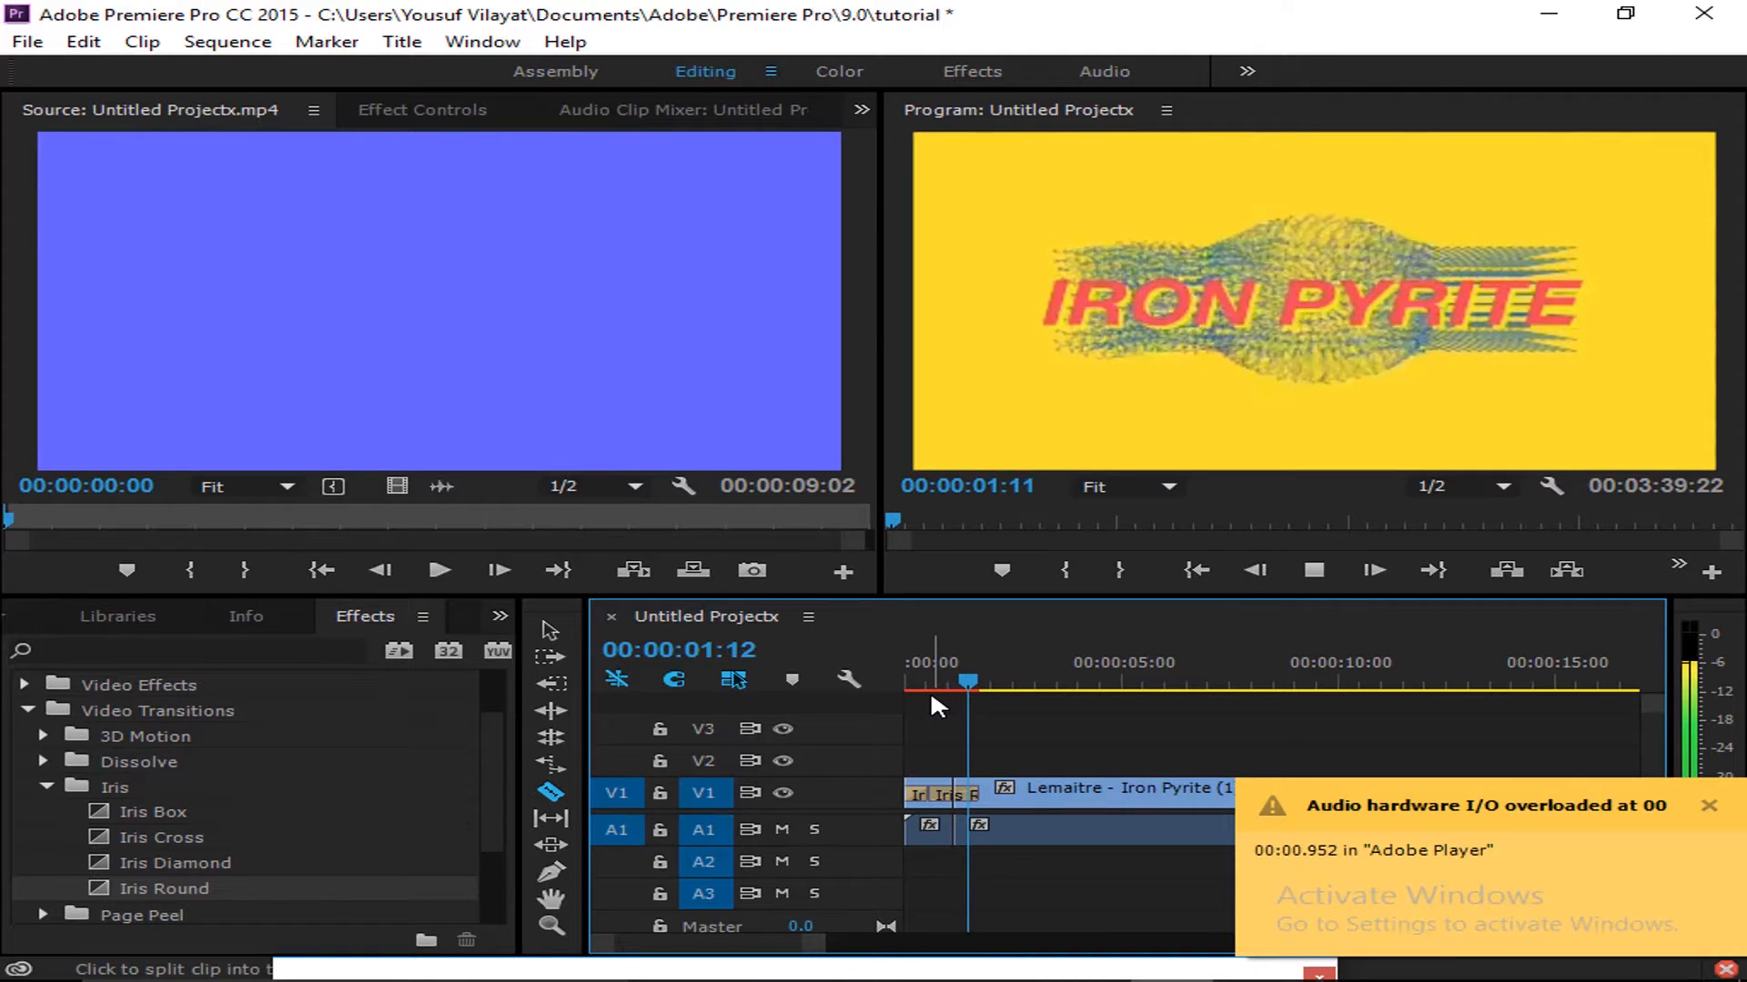
left_click(1474, 956)
left_click(1474, 957)
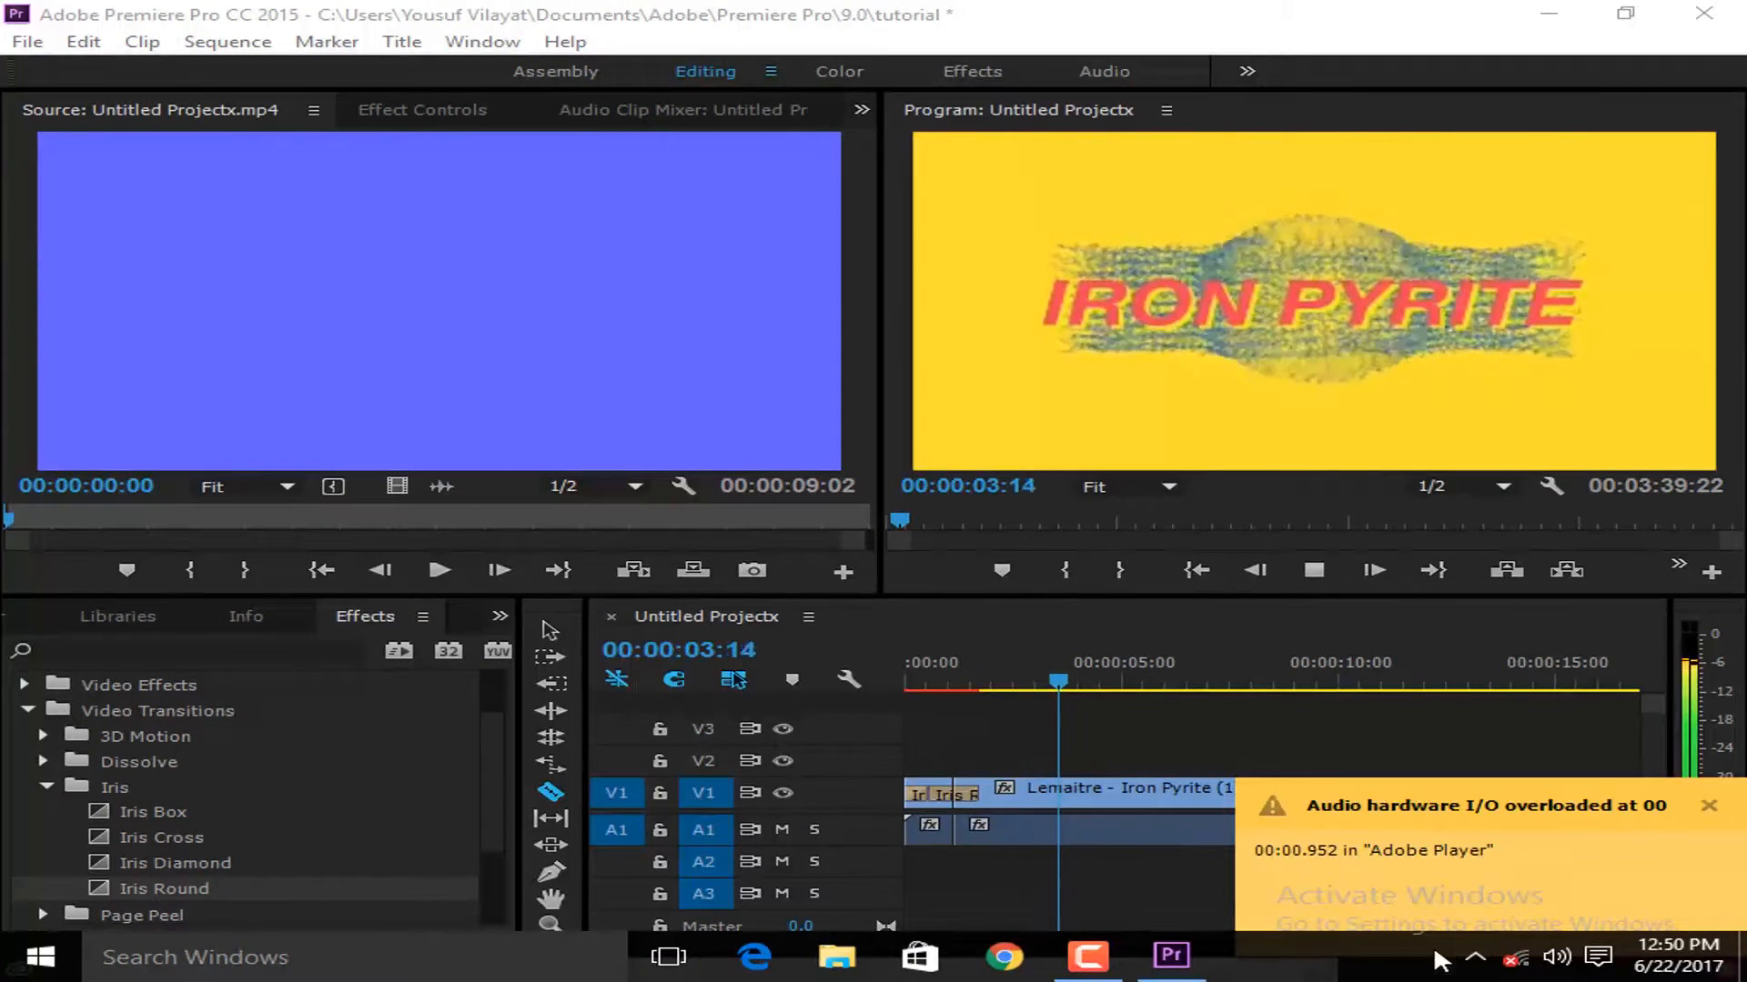
left_click(1267, 881)
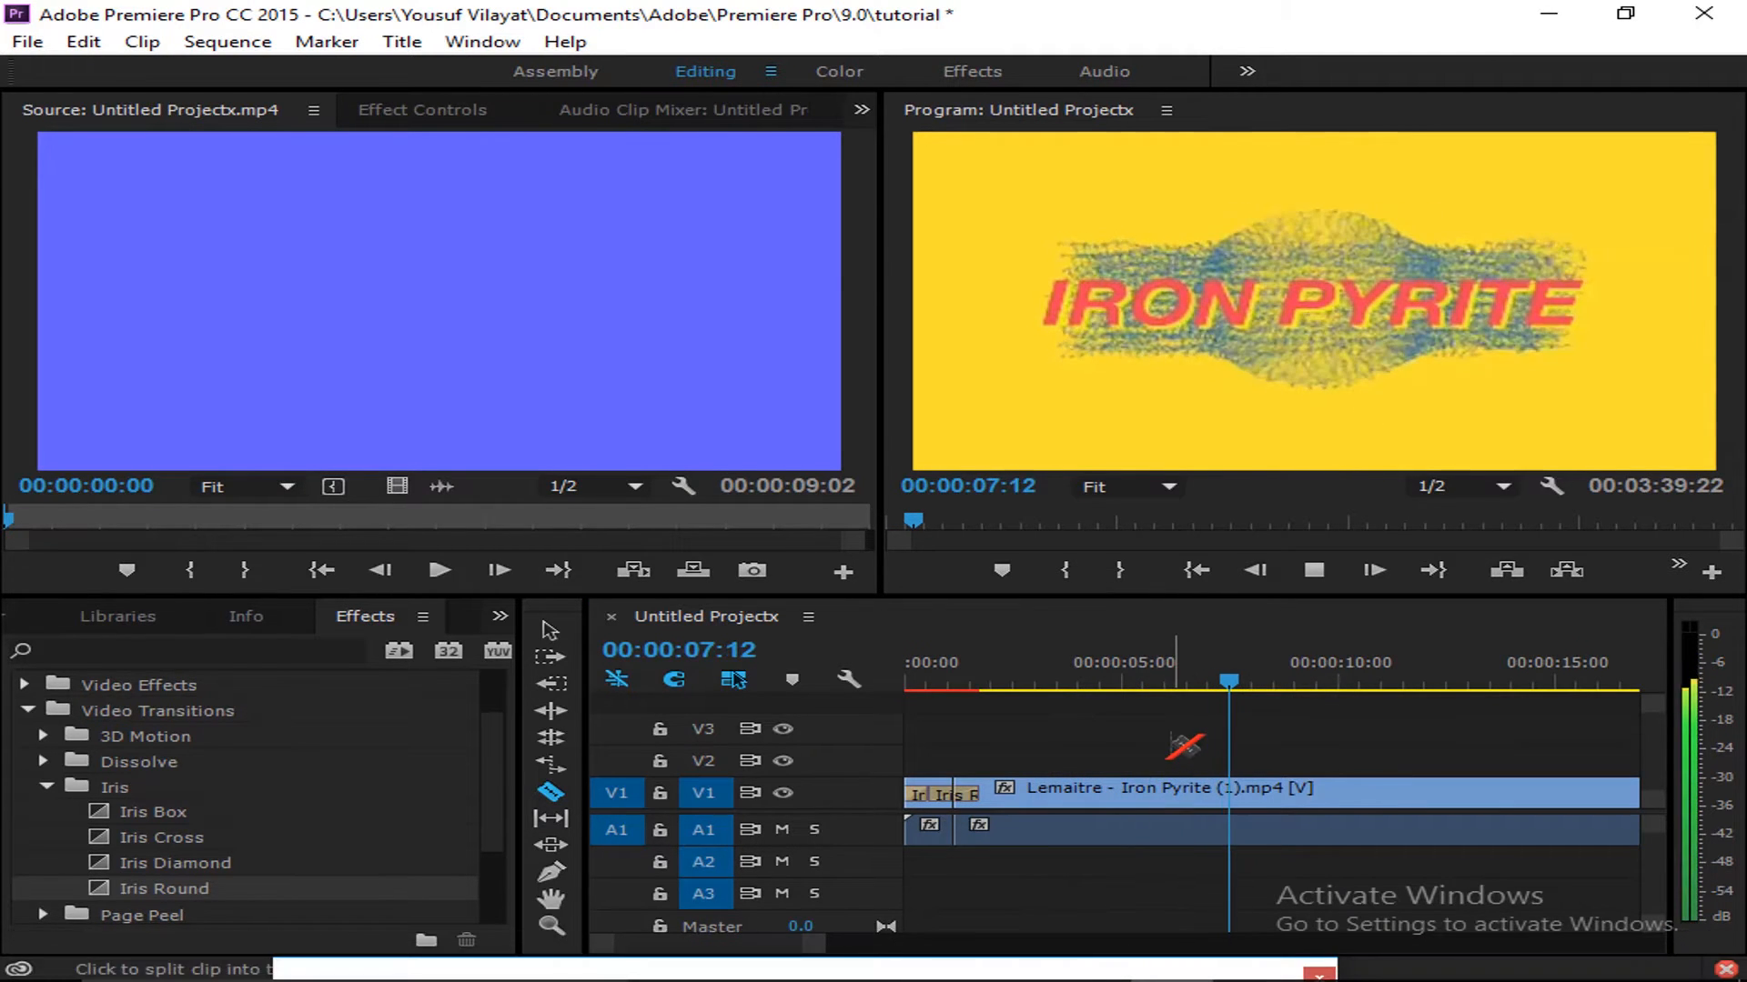
key("space")
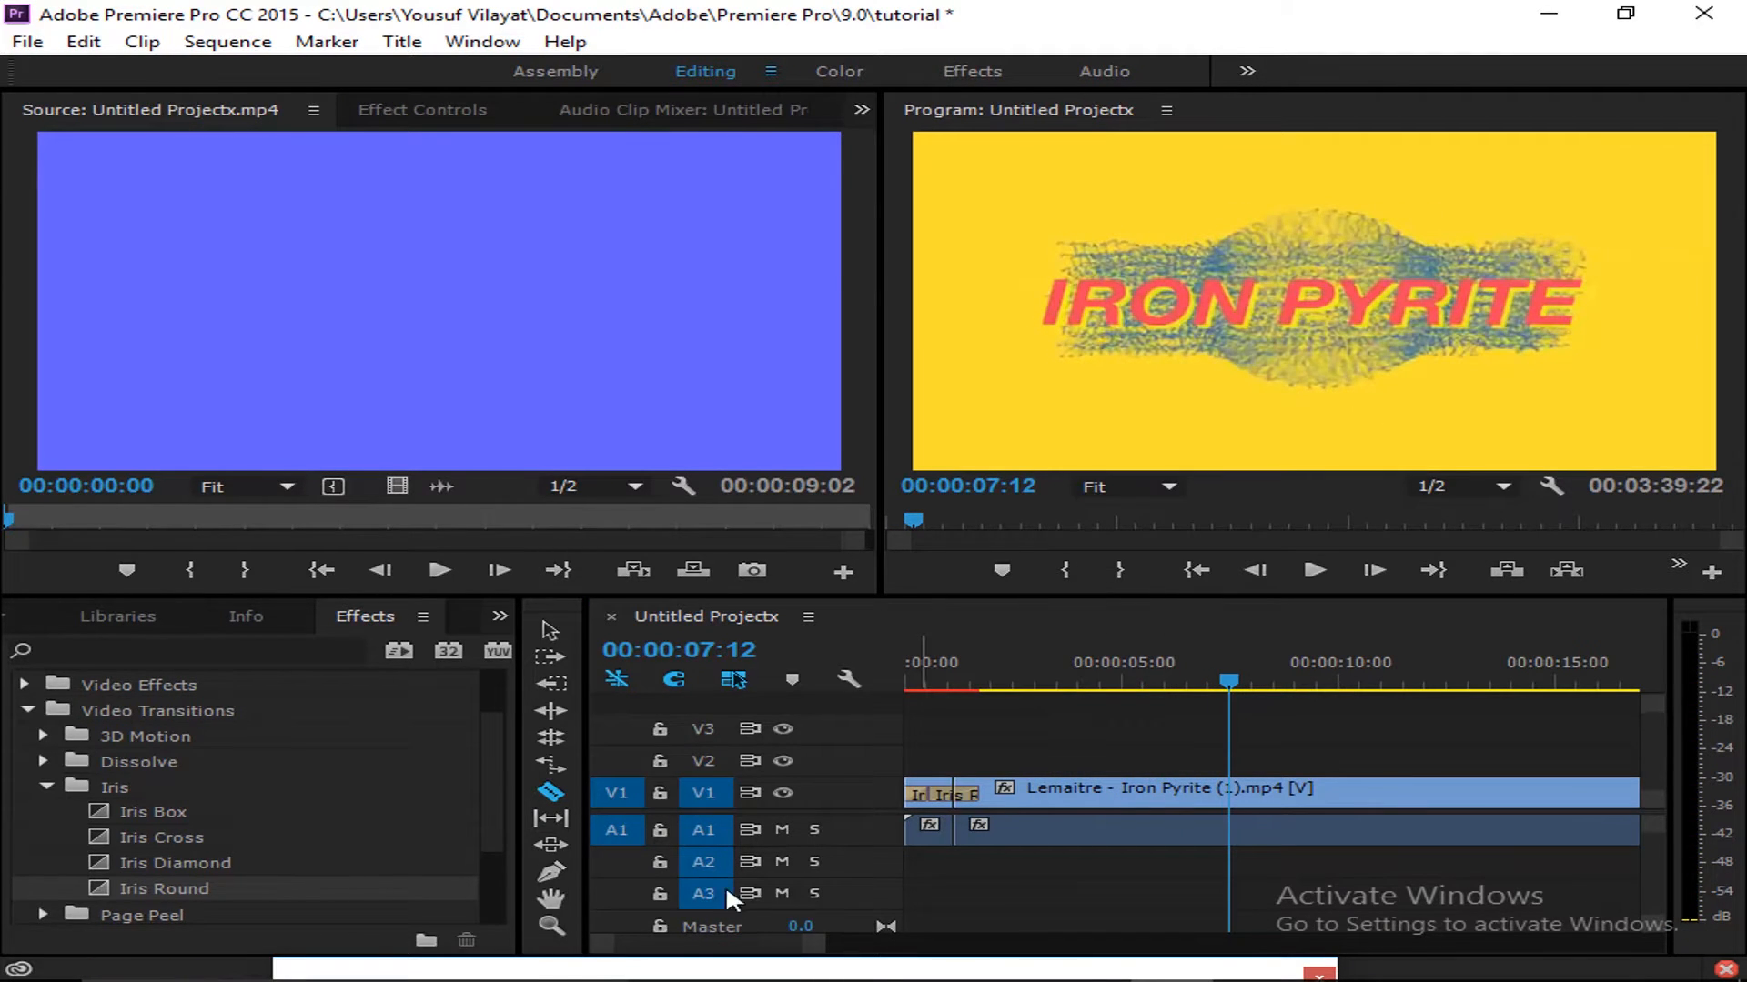
Examine the Video Effects categories, including the Blur & Sharpen effects, and collapse them again
left_click(26, 709)
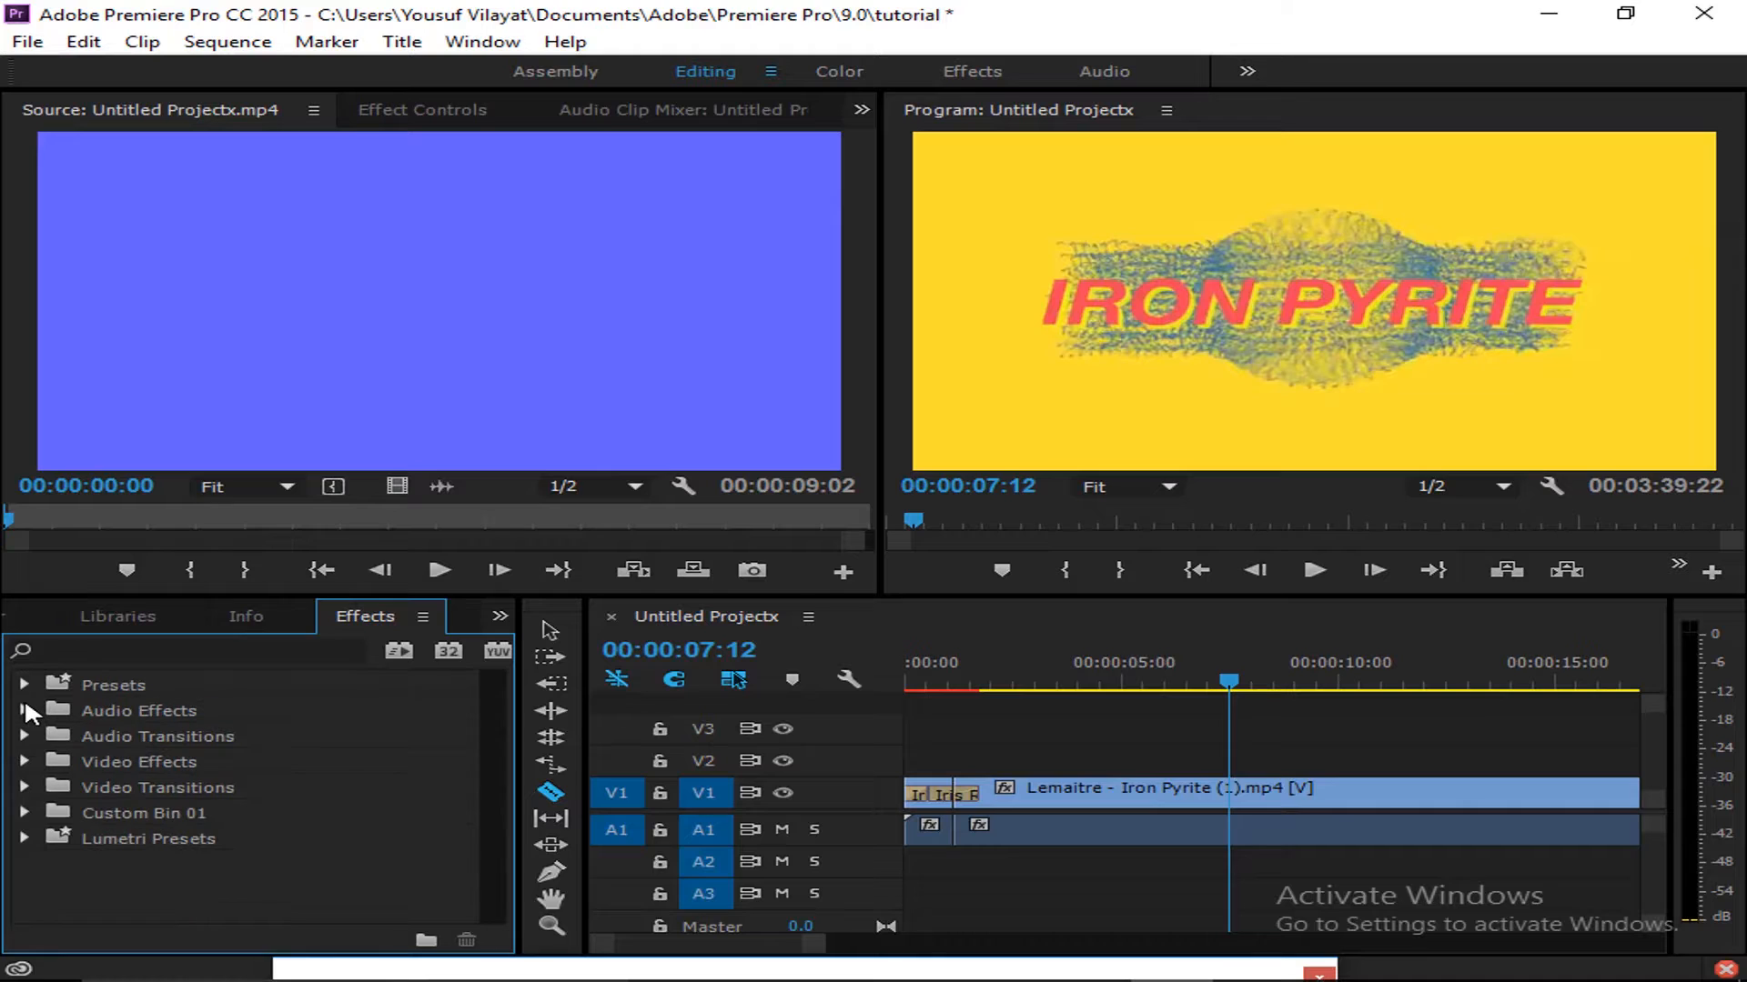
left_click(26, 761)
scroll(286, 822, "down", 1)
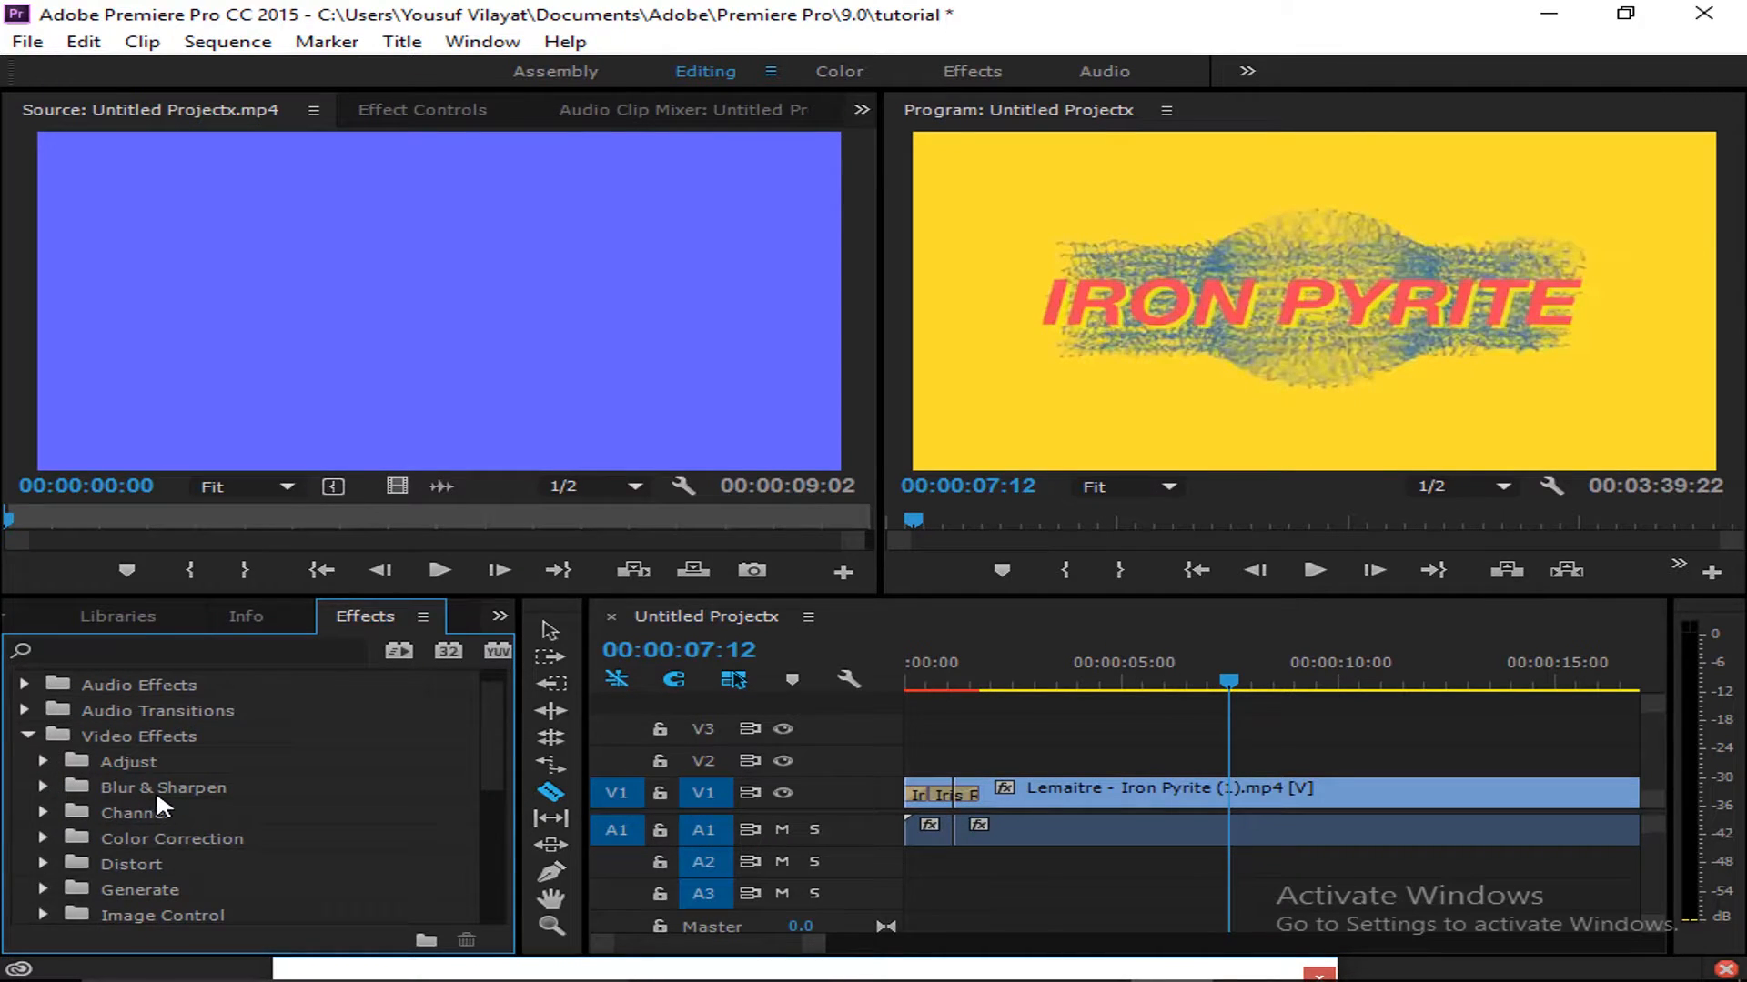
left_click(43, 787)
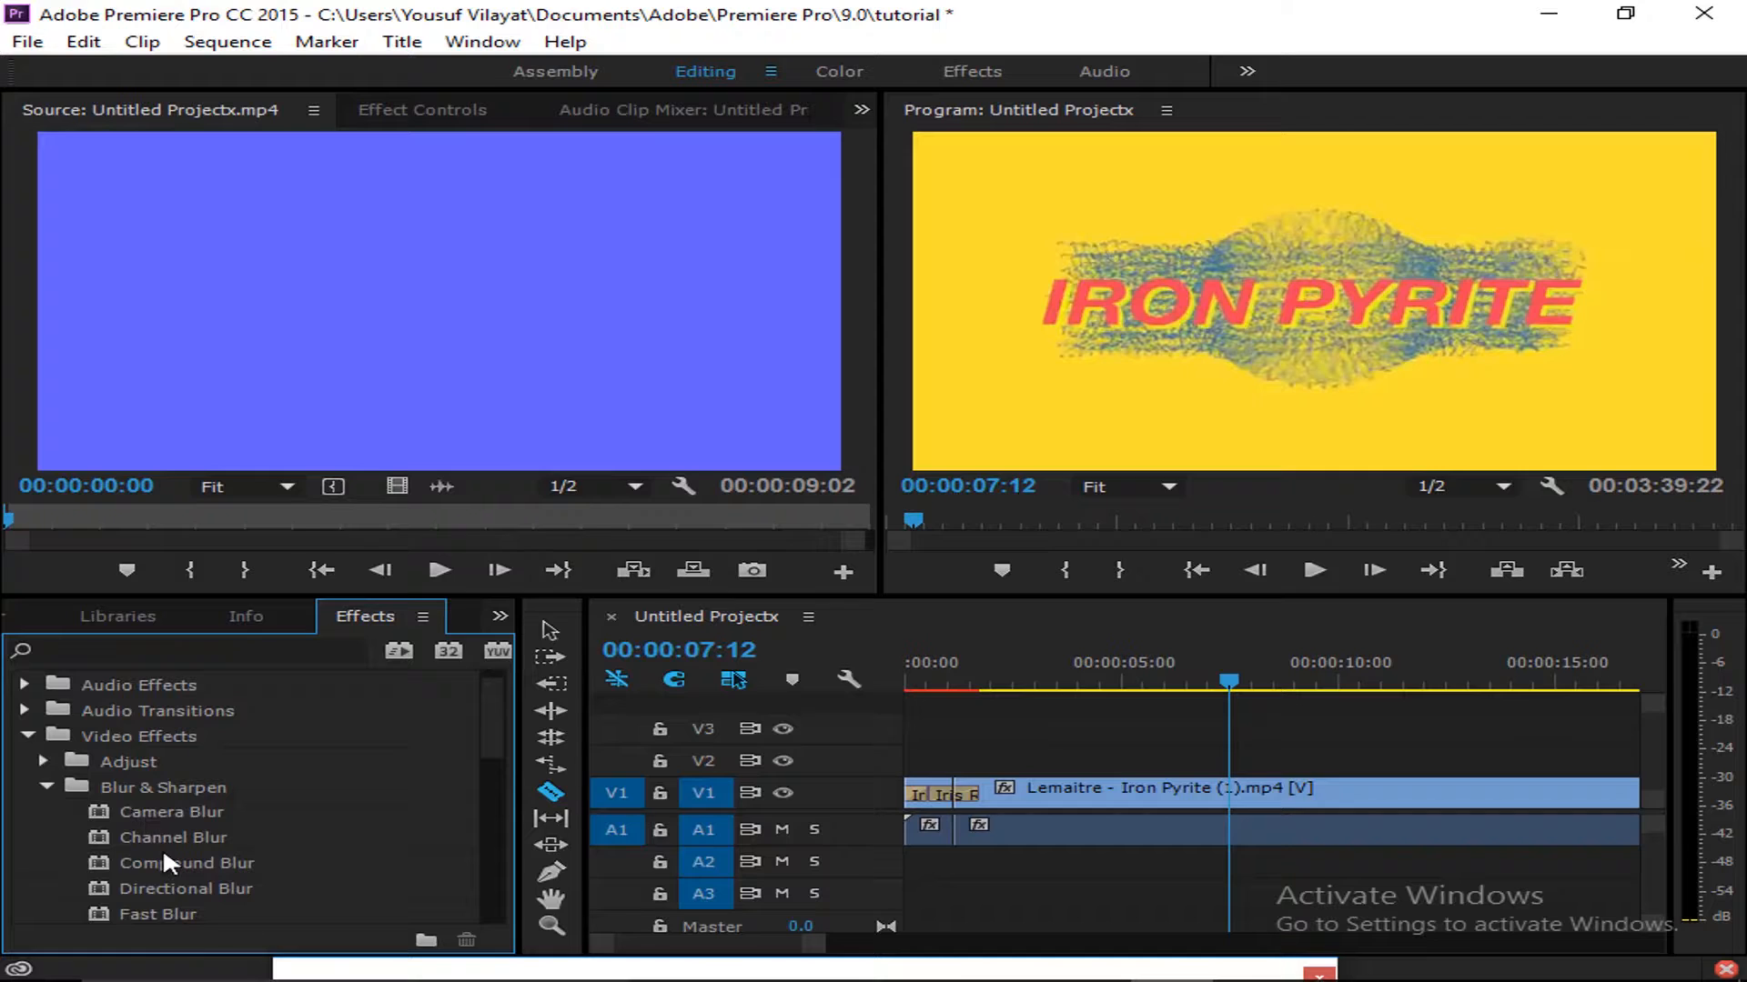
scroll(227, 869, "down", 1)
scroll(224, 875, "down", 2)
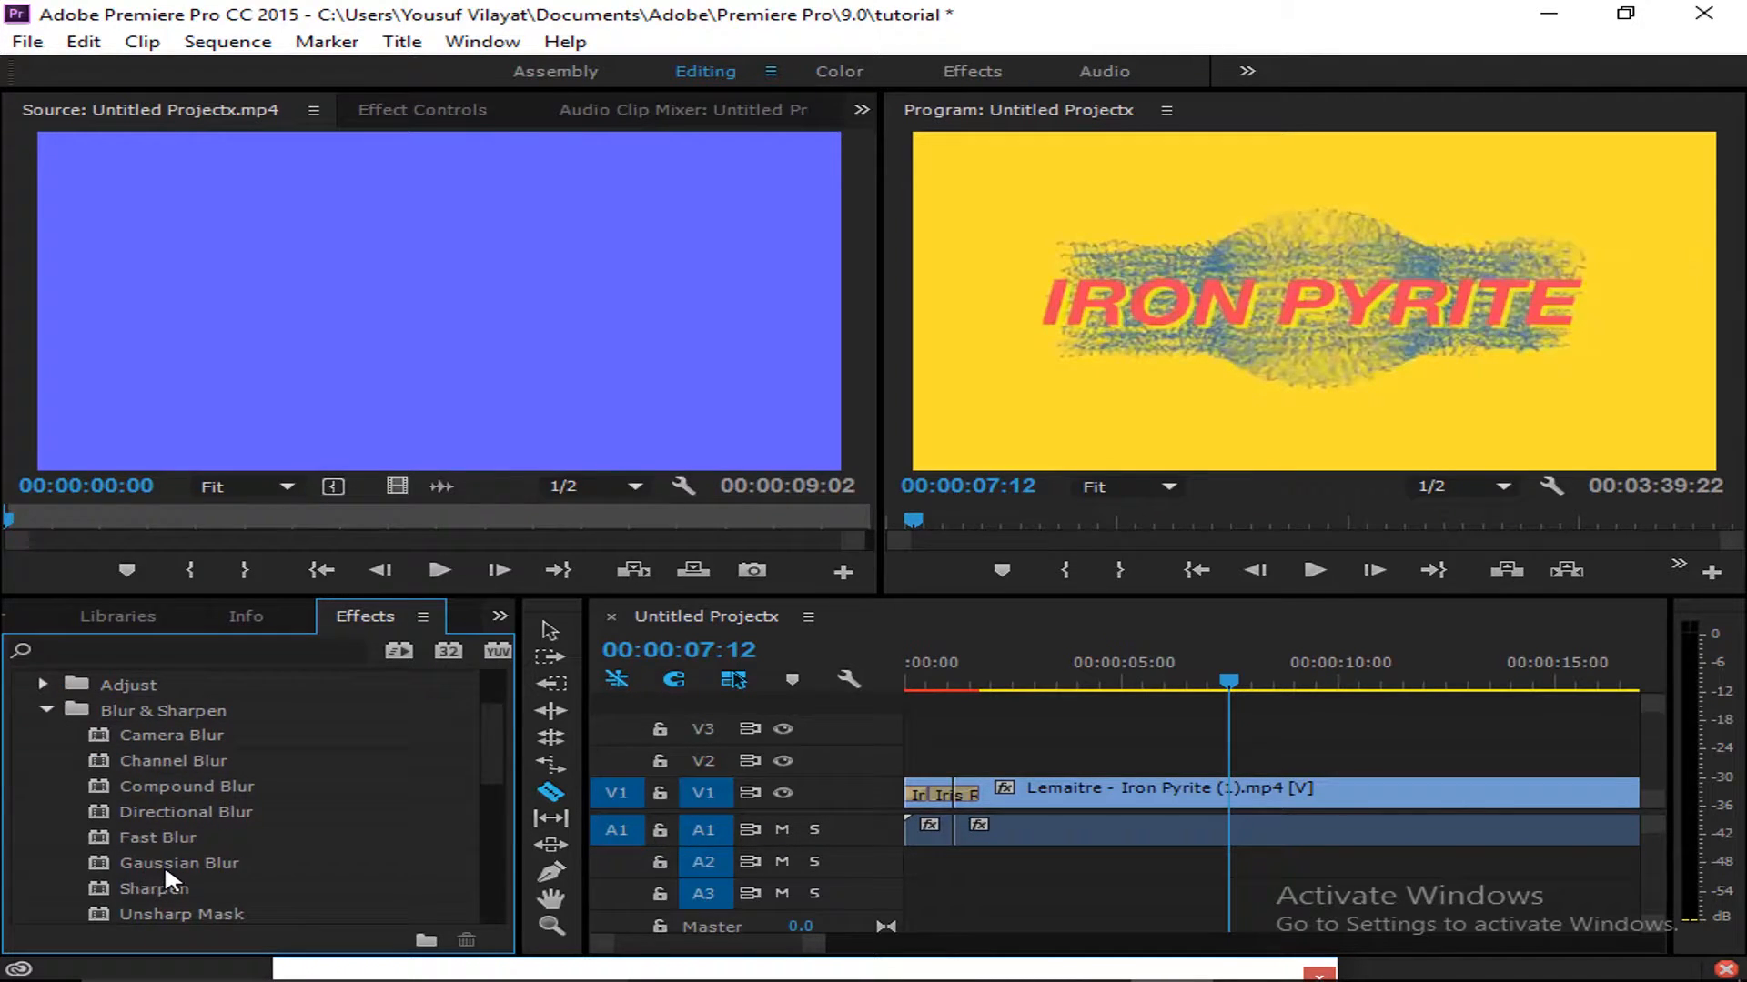
scroll(232, 855, "down", 3)
scroll(137, 800, "up", 1)
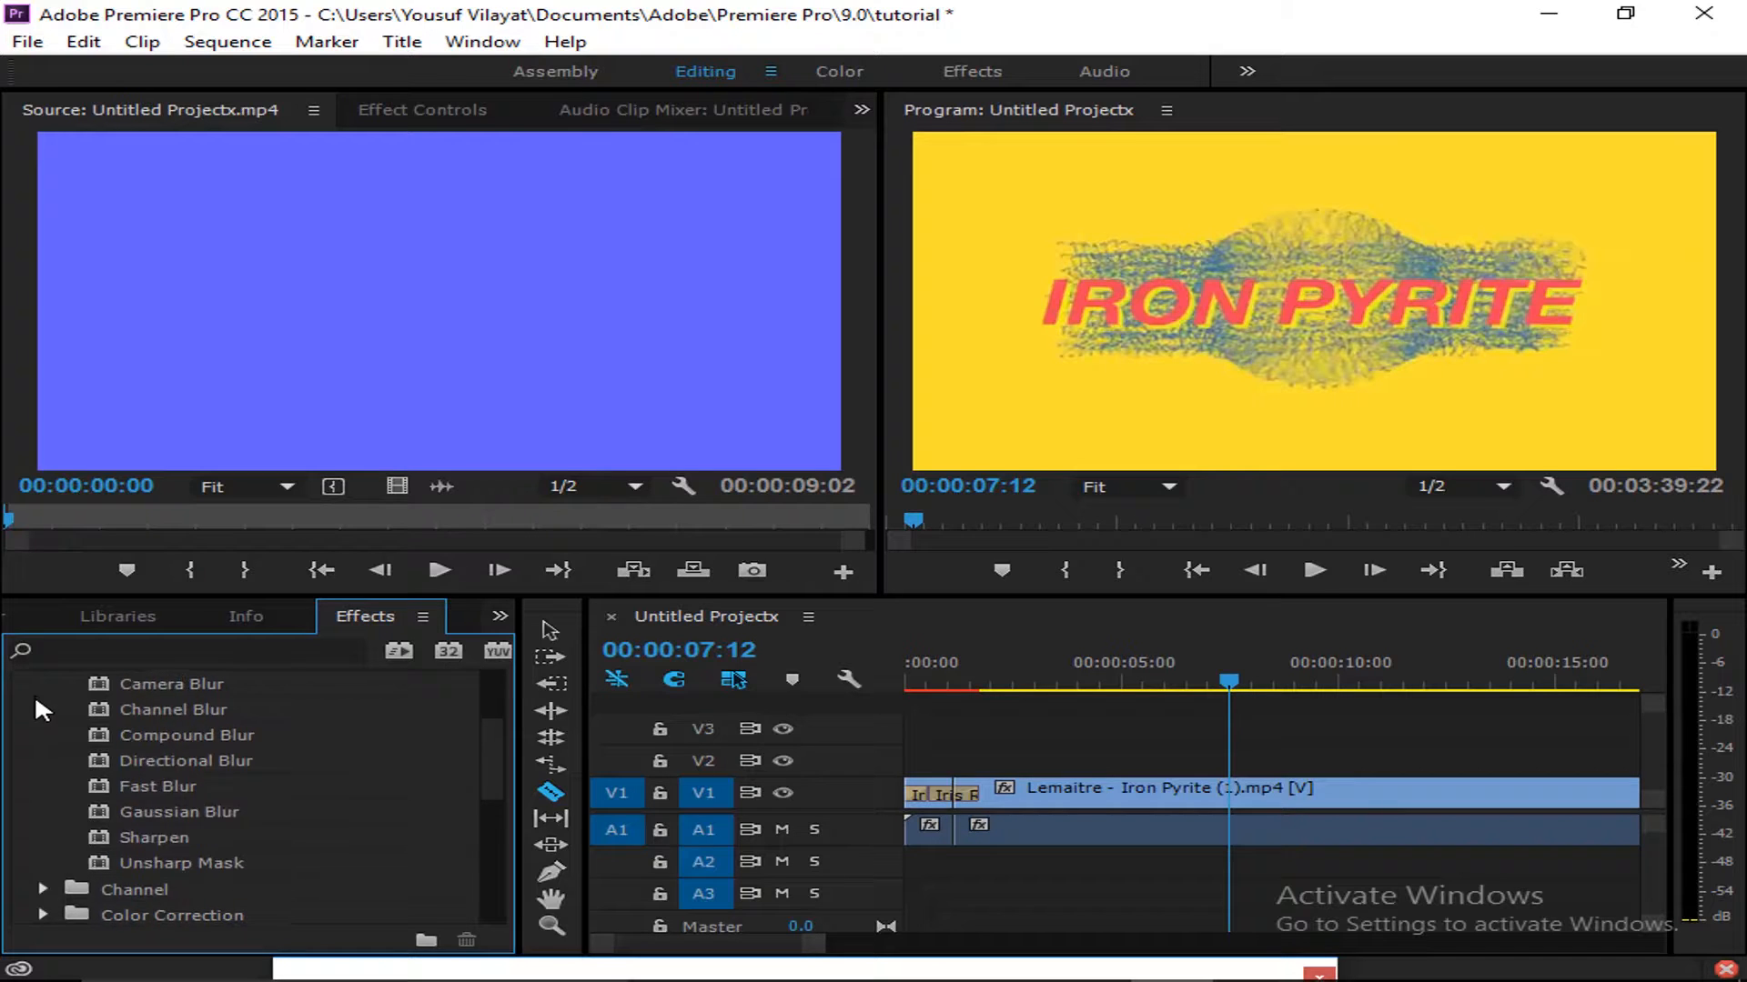
scroll(37, 705, "up", 3)
left_click(43, 735)
scroll(44, 727, "up", 1)
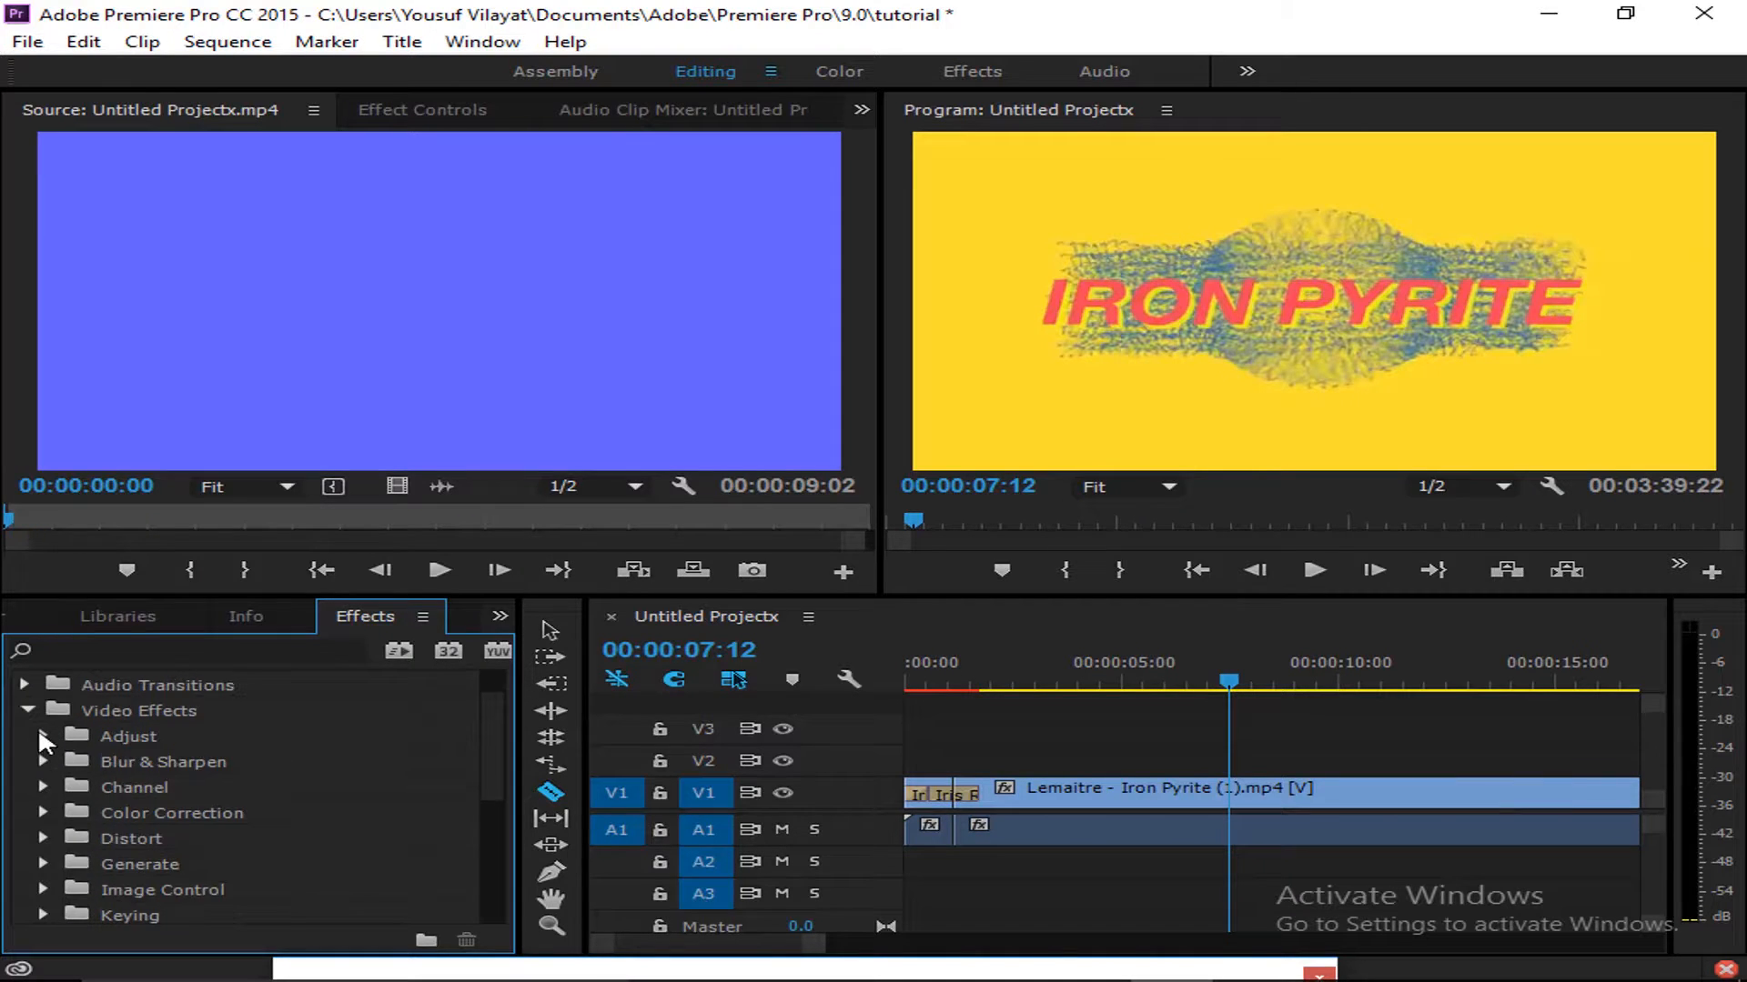
left_click(28, 710)
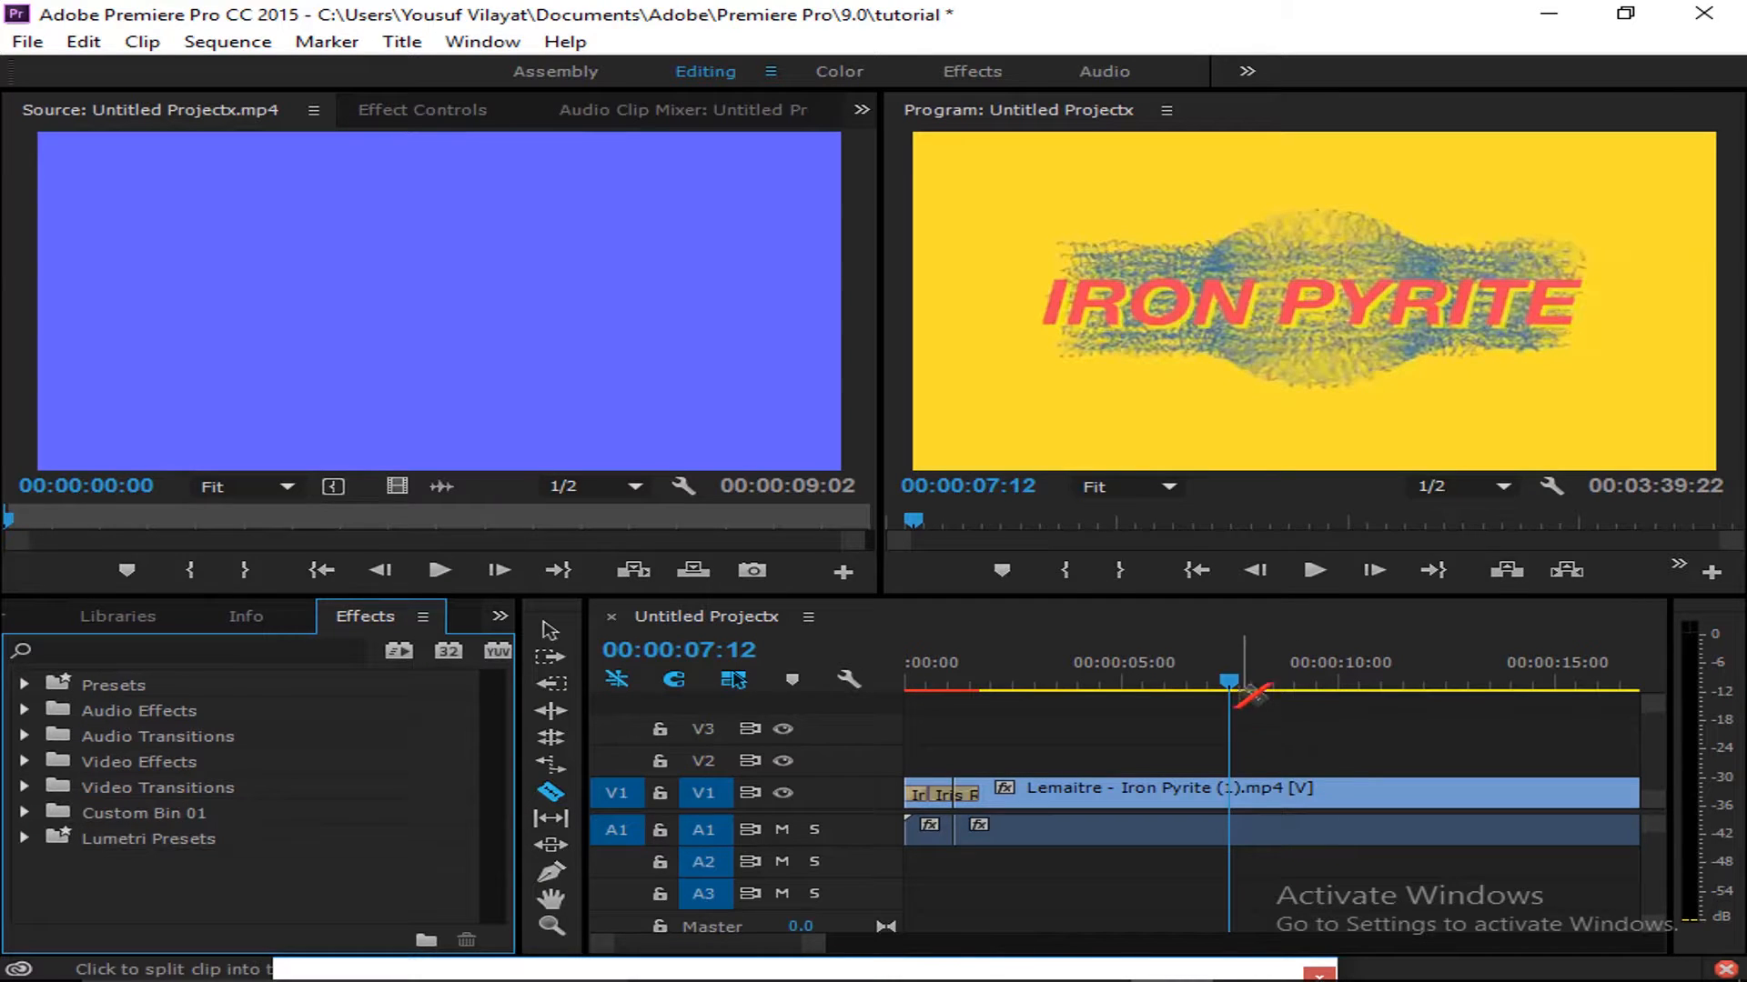
Return the playhead to the sequence start and create a default still title named Title 01 at 640 × 360, 25.00 fps
left_click_drag(1228, 682, 761, 768)
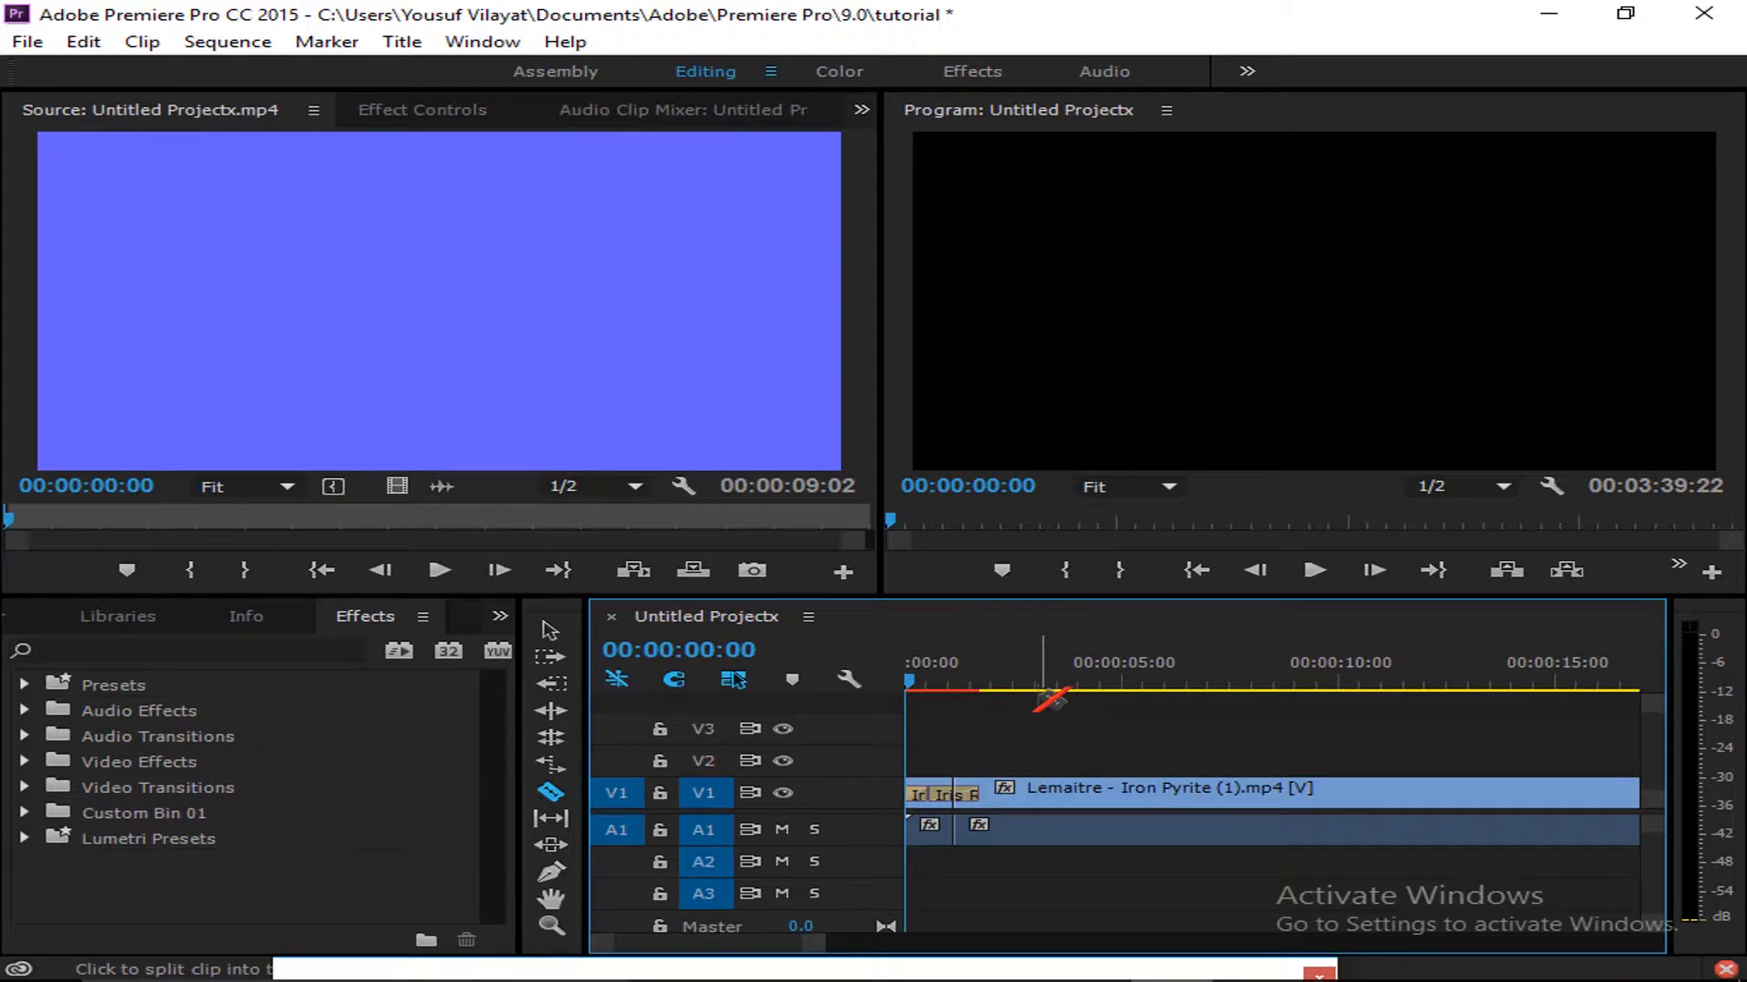
left_click(401, 42)
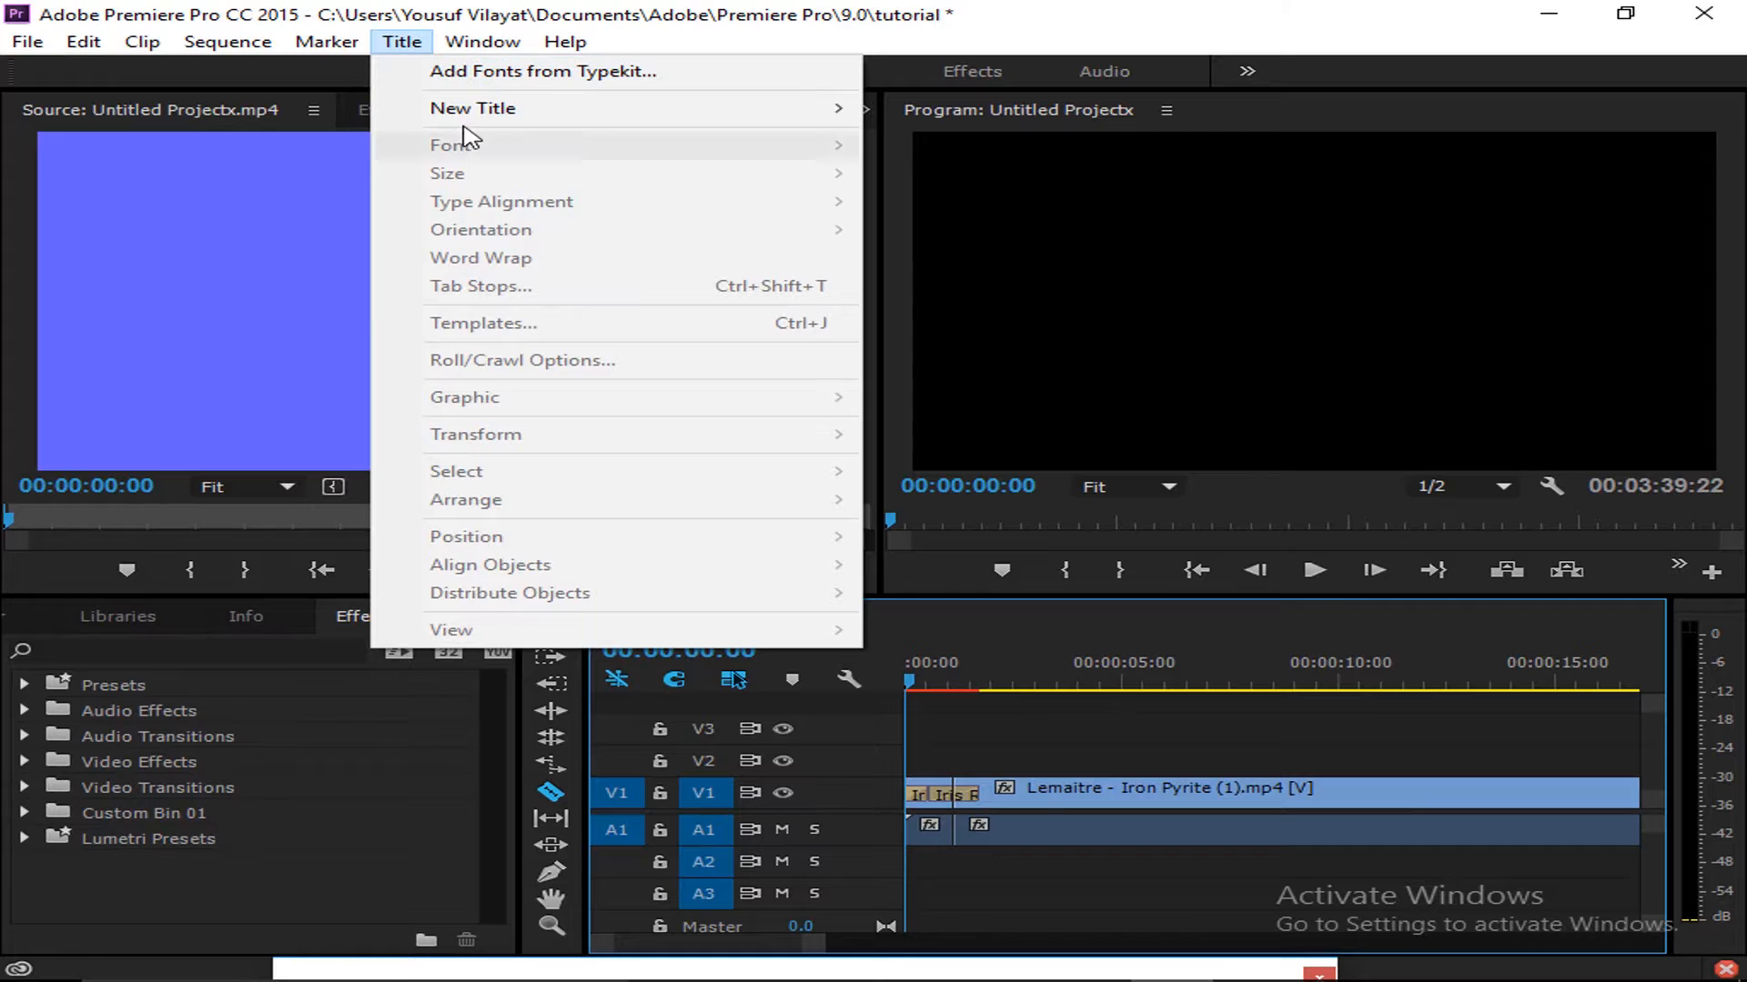
mouse_move(482, 113)
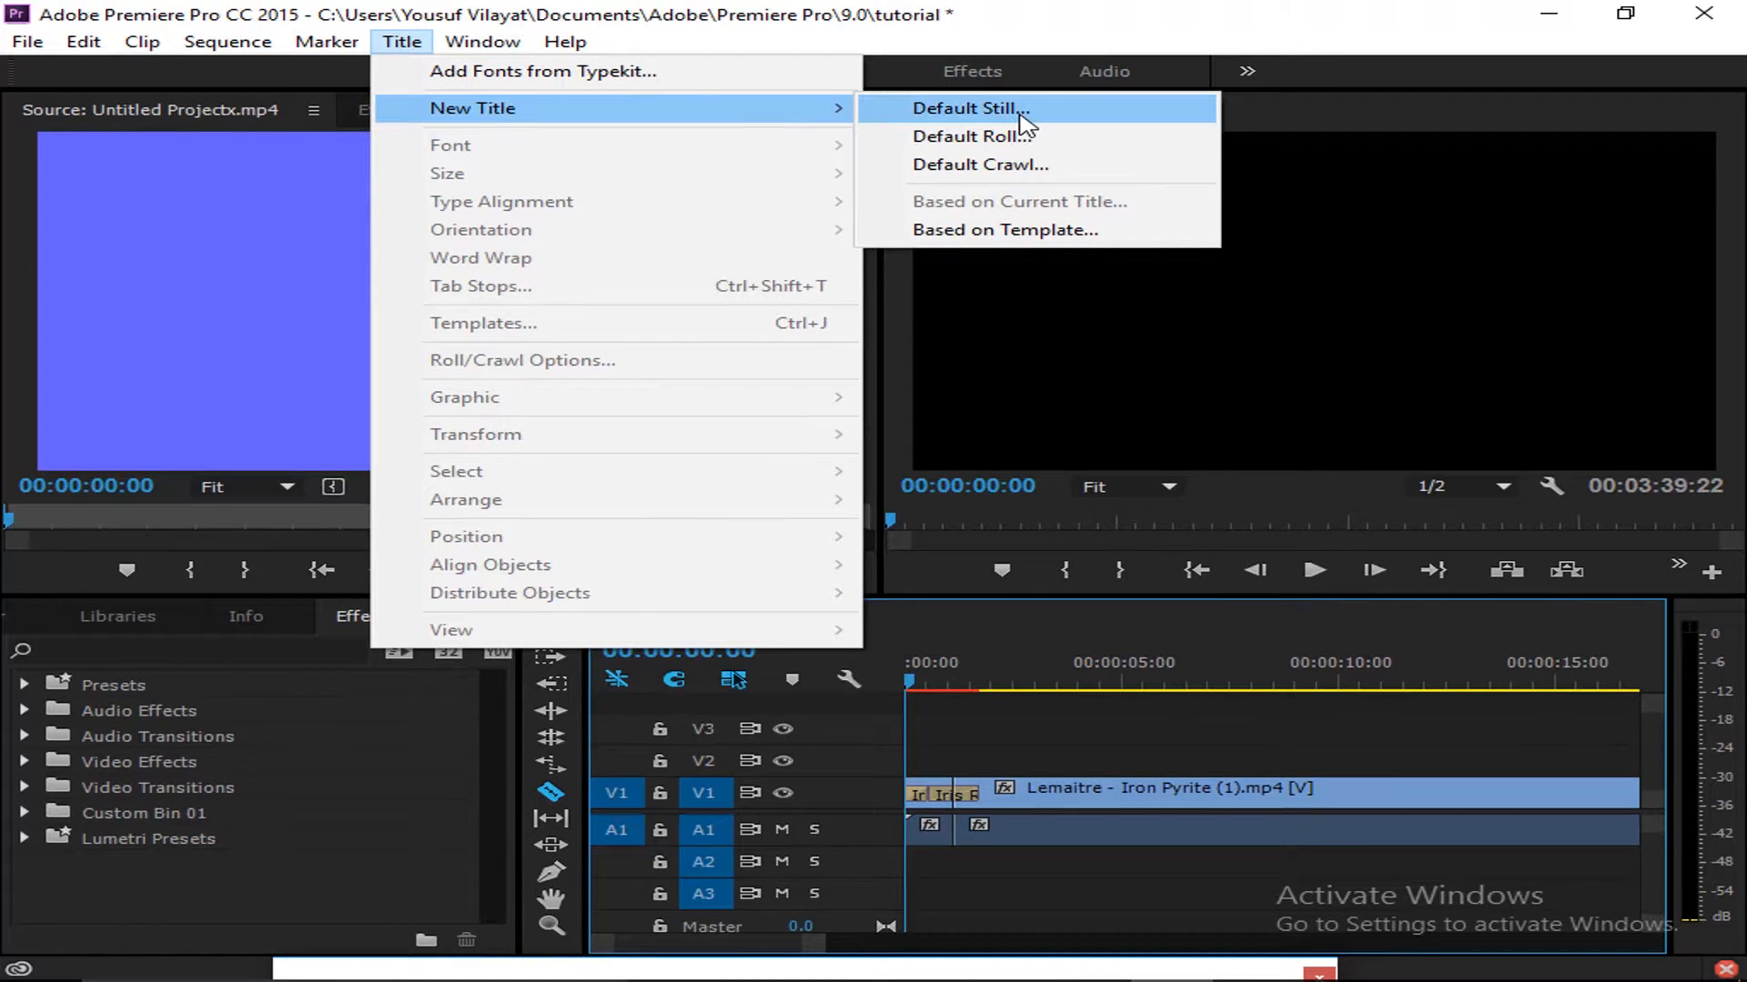
left_click(1020, 113)
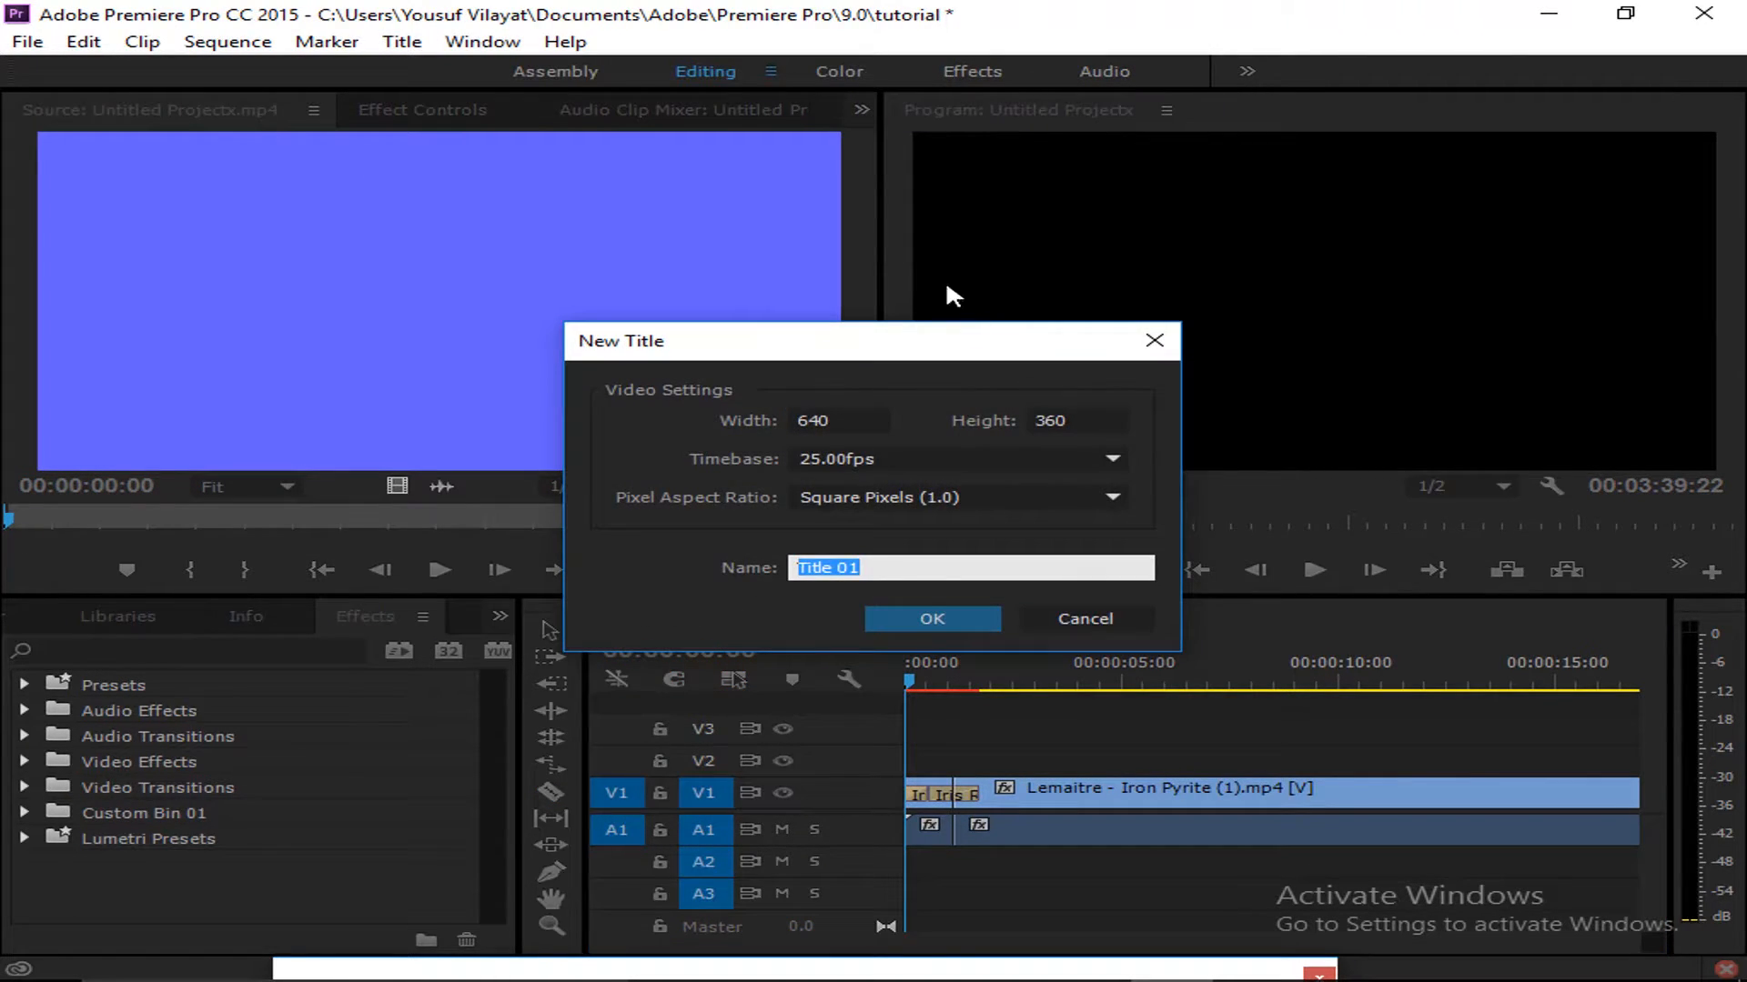
left_click(913, 620)
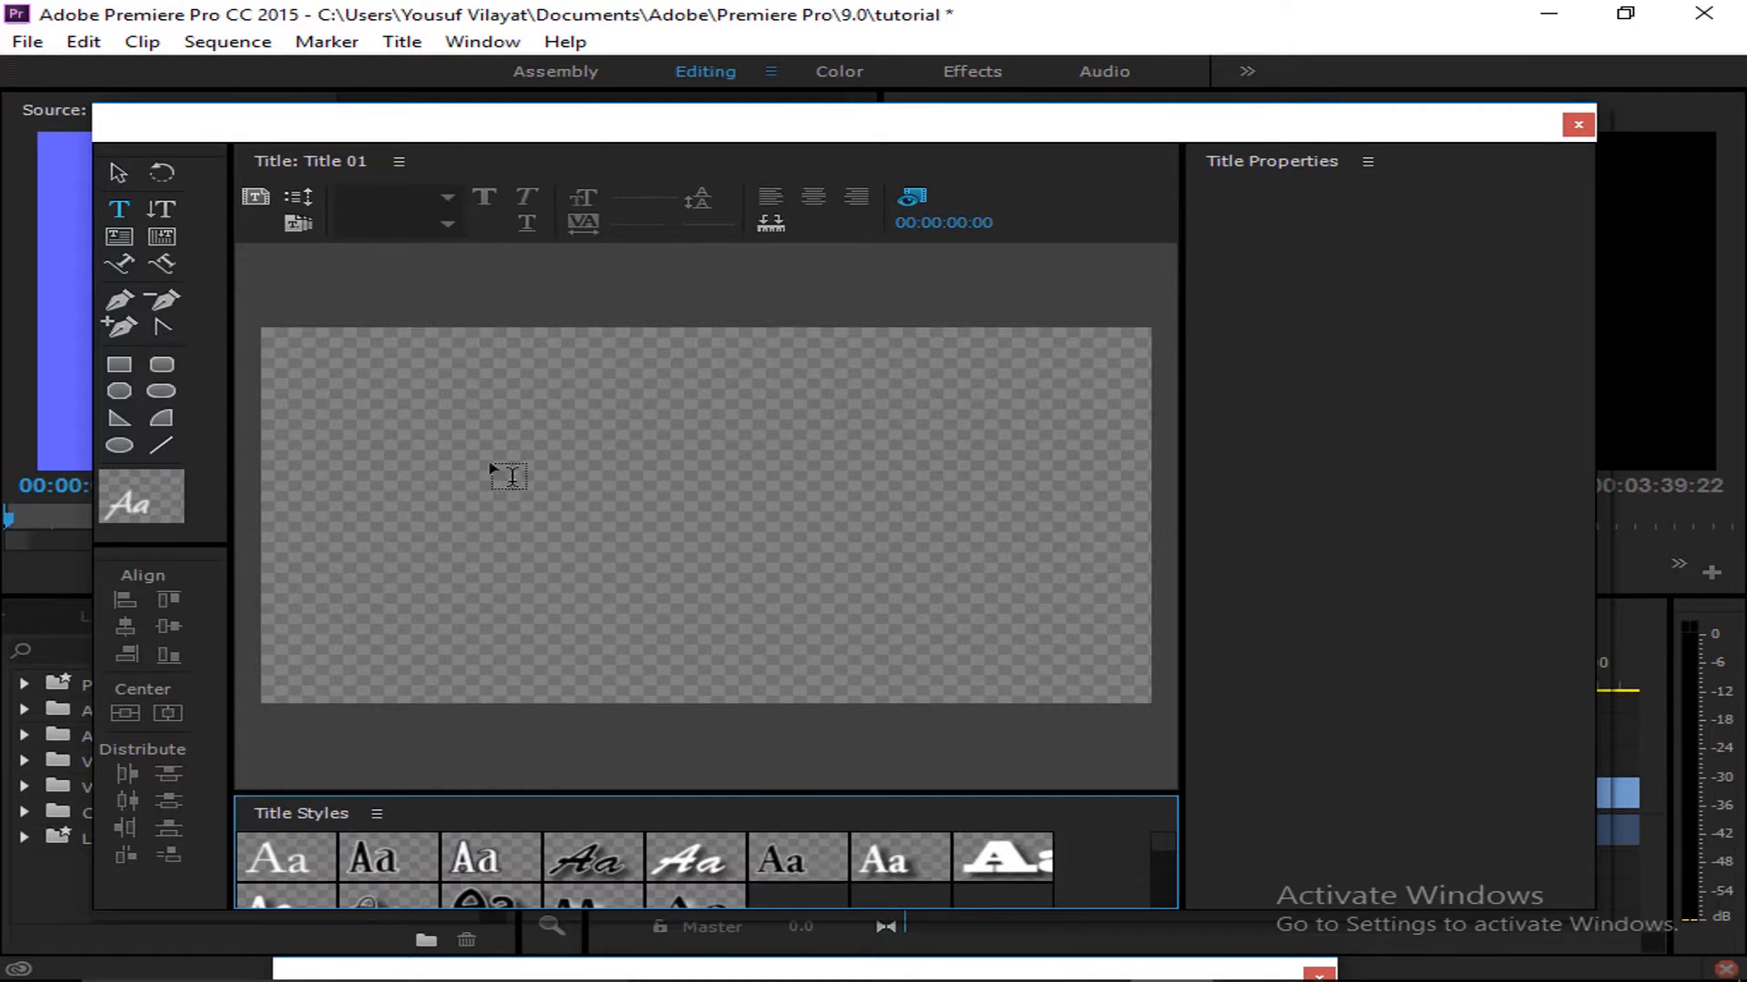
Draw a text box in the left part of the title, enter TEST, and enlarge the box to about 361 × 200
left_click_drag(401, 421, 782, 600)
type("uyuyuyryr")
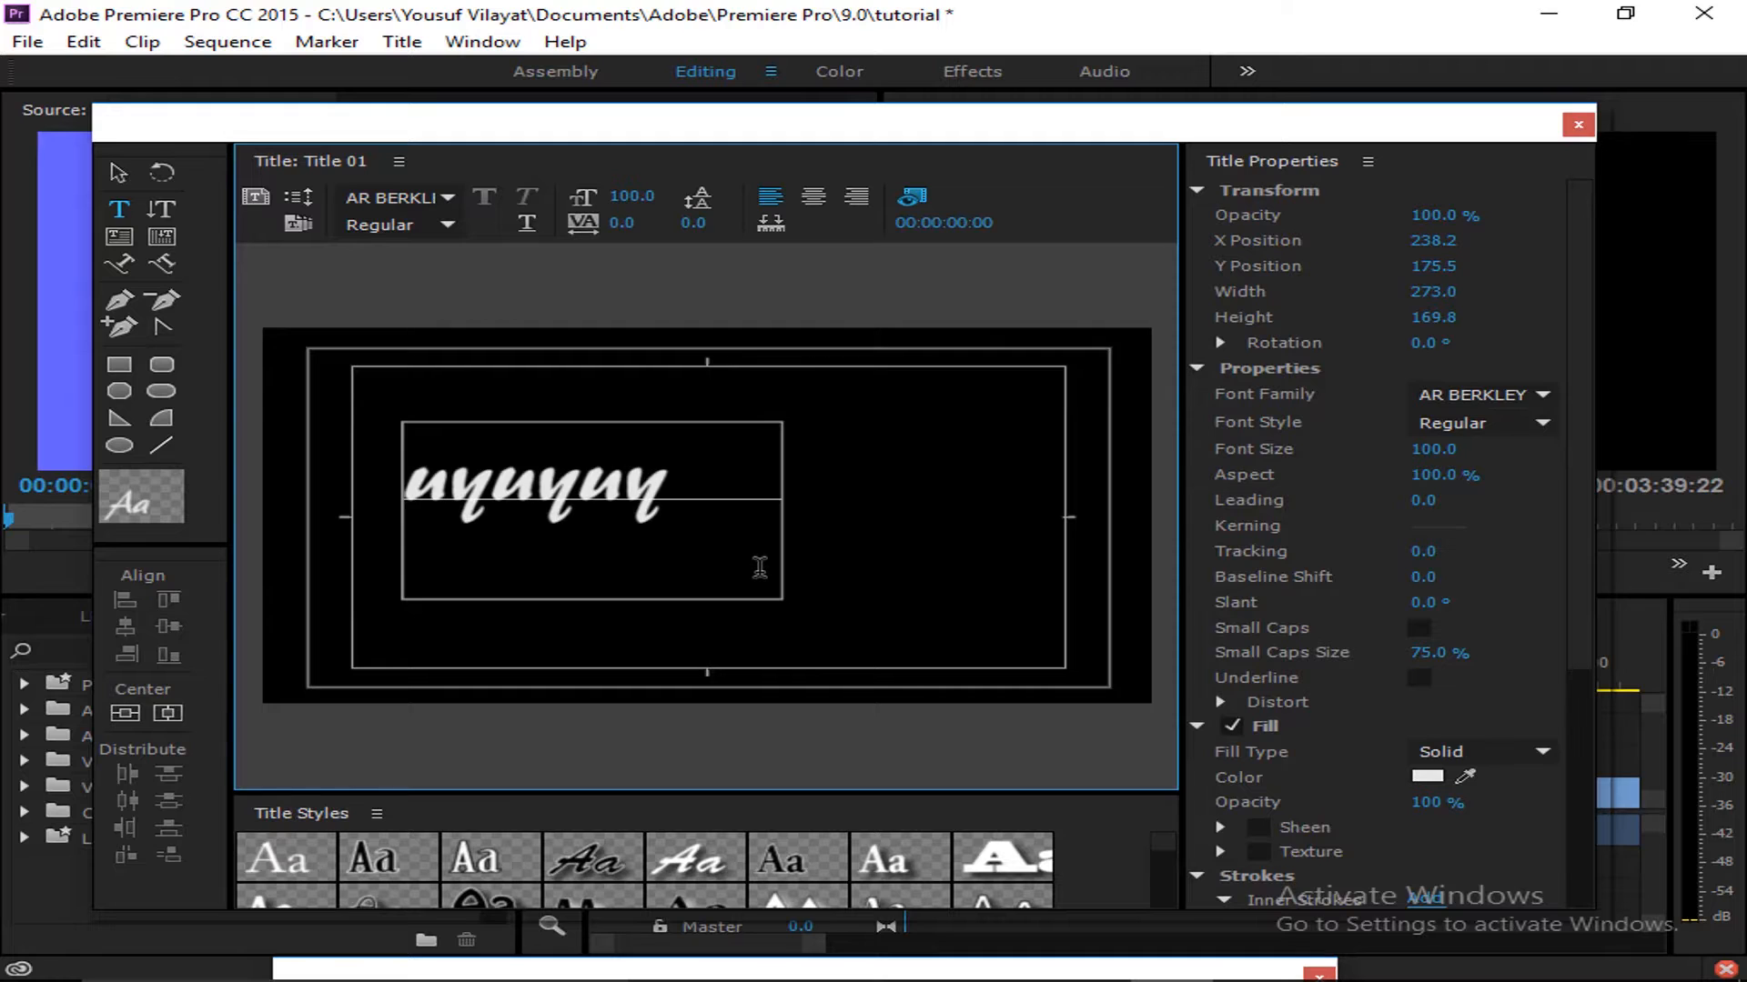
key("BackSpace")
key("BackSpace")
key("BackSpace")
key("BackSpace")
key("BackSpace")
key("BackSpace")
key("BackSpace")
key("BackSpace")
key("BackSpace")
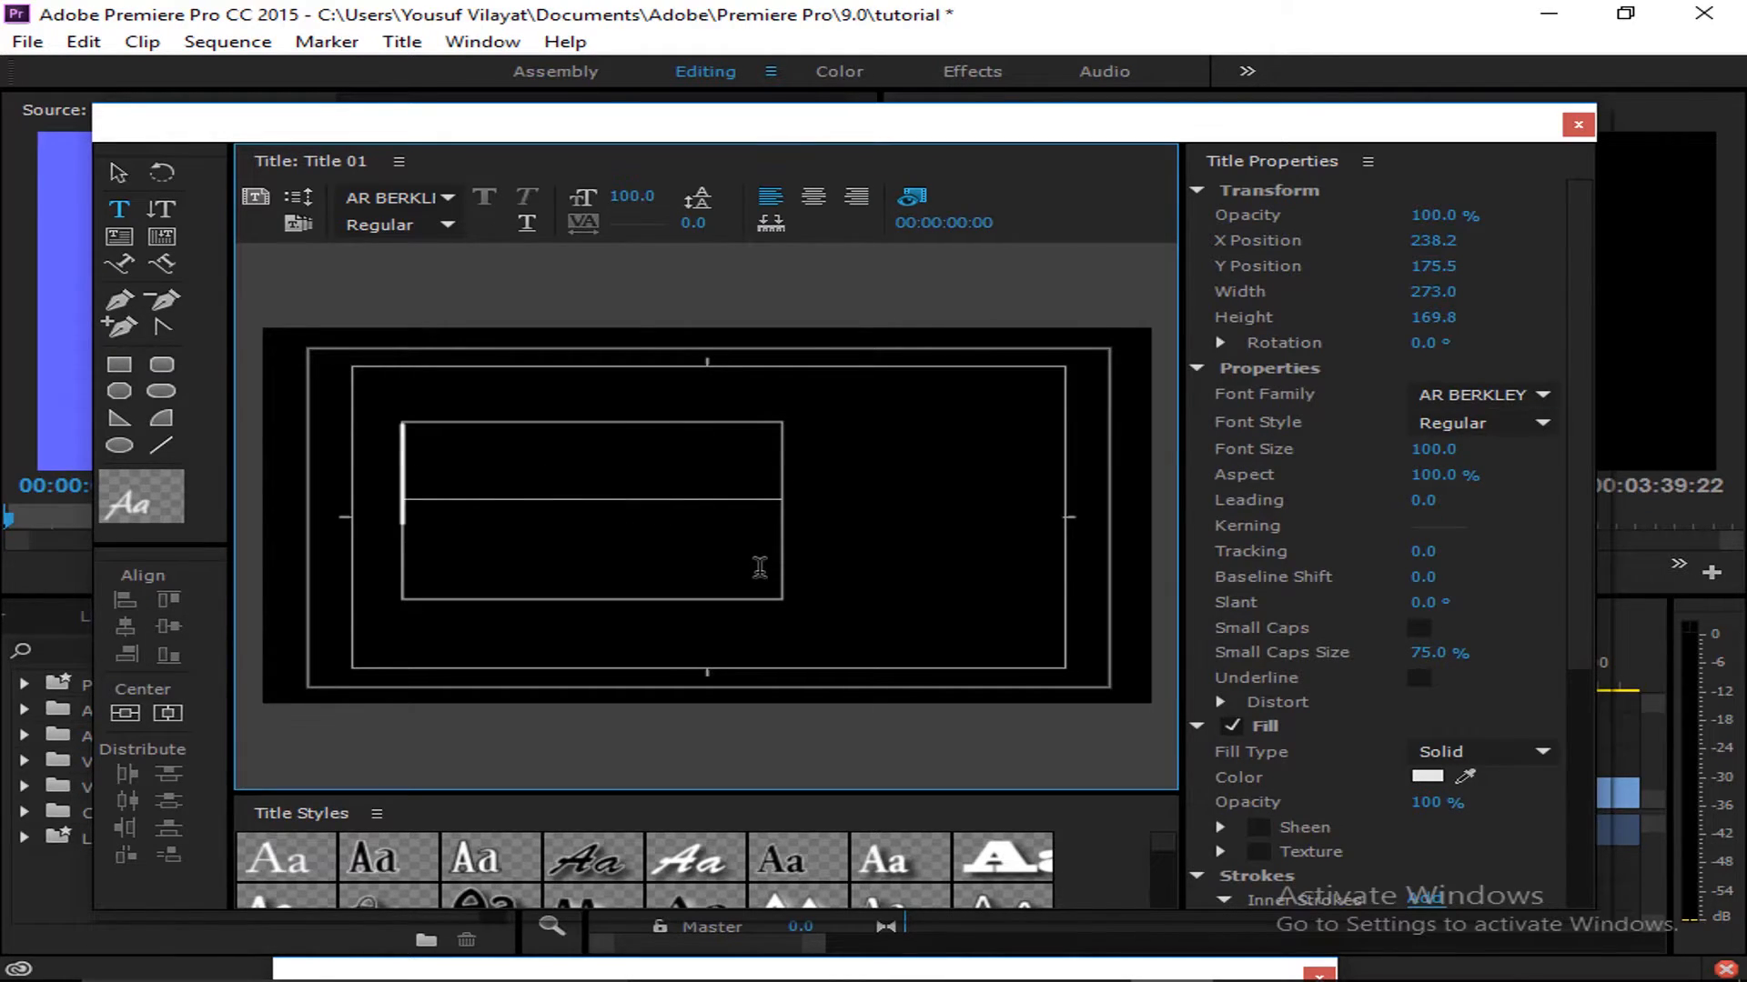
type("TES")
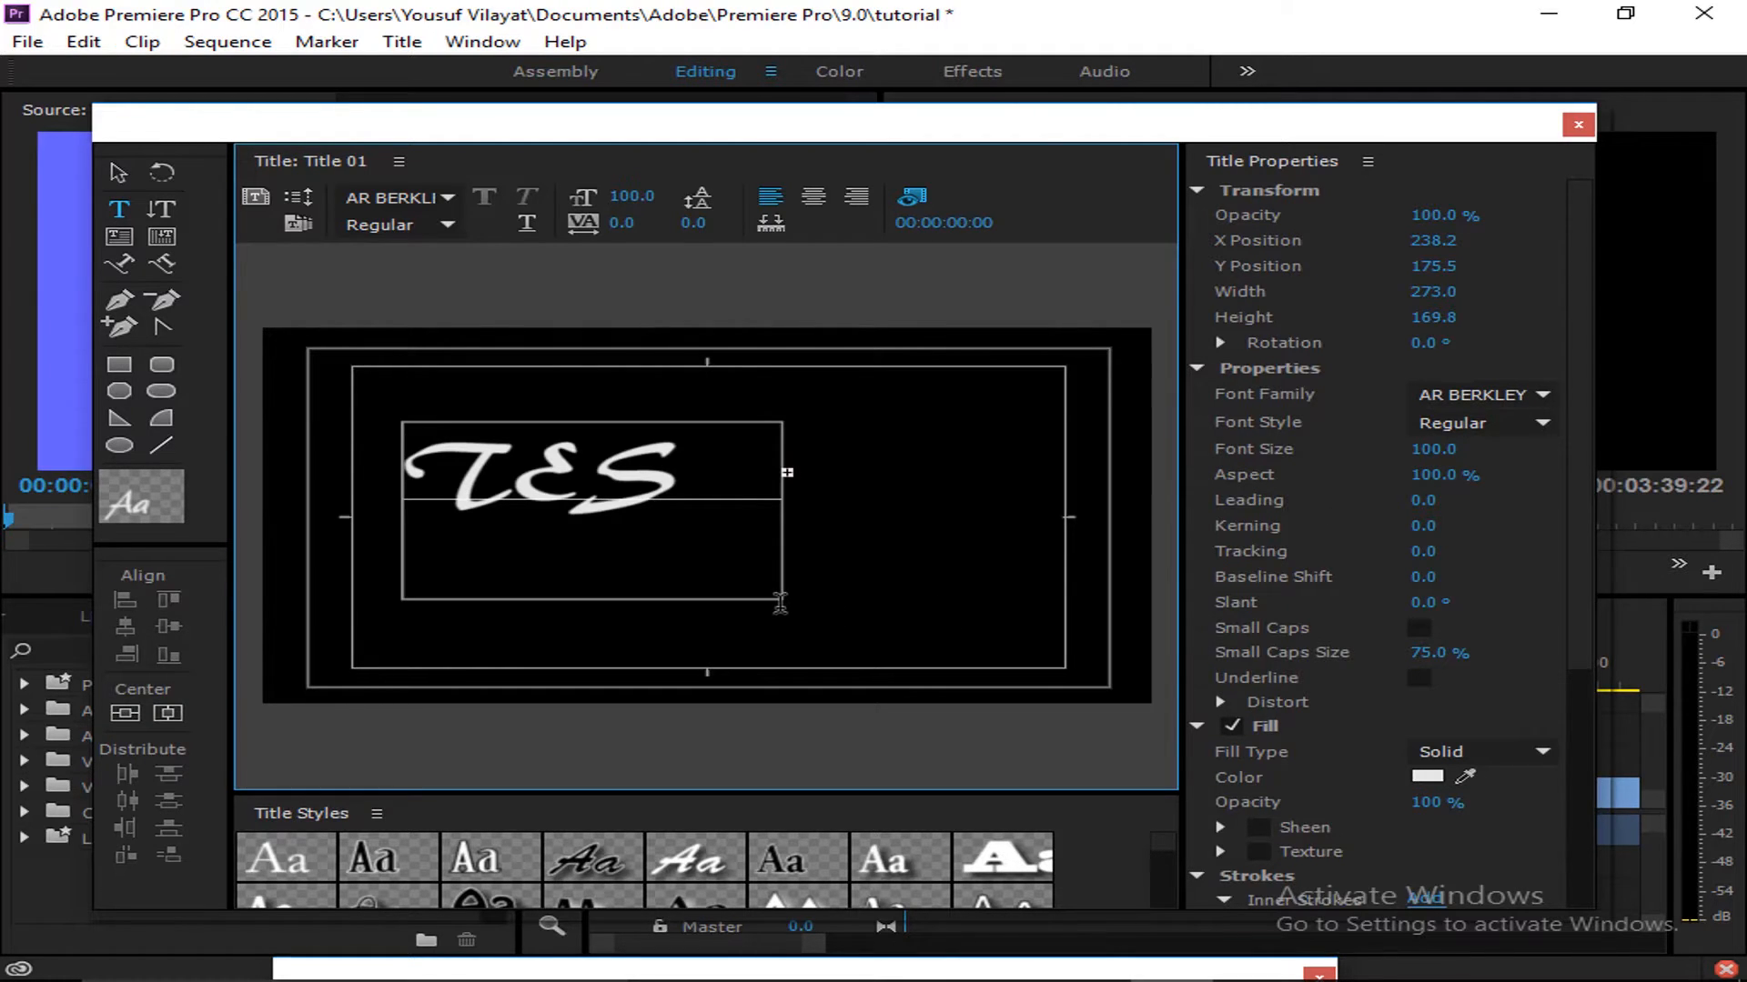
left_click(117, 172)
left_click_drag(781, 600, 905, 633)
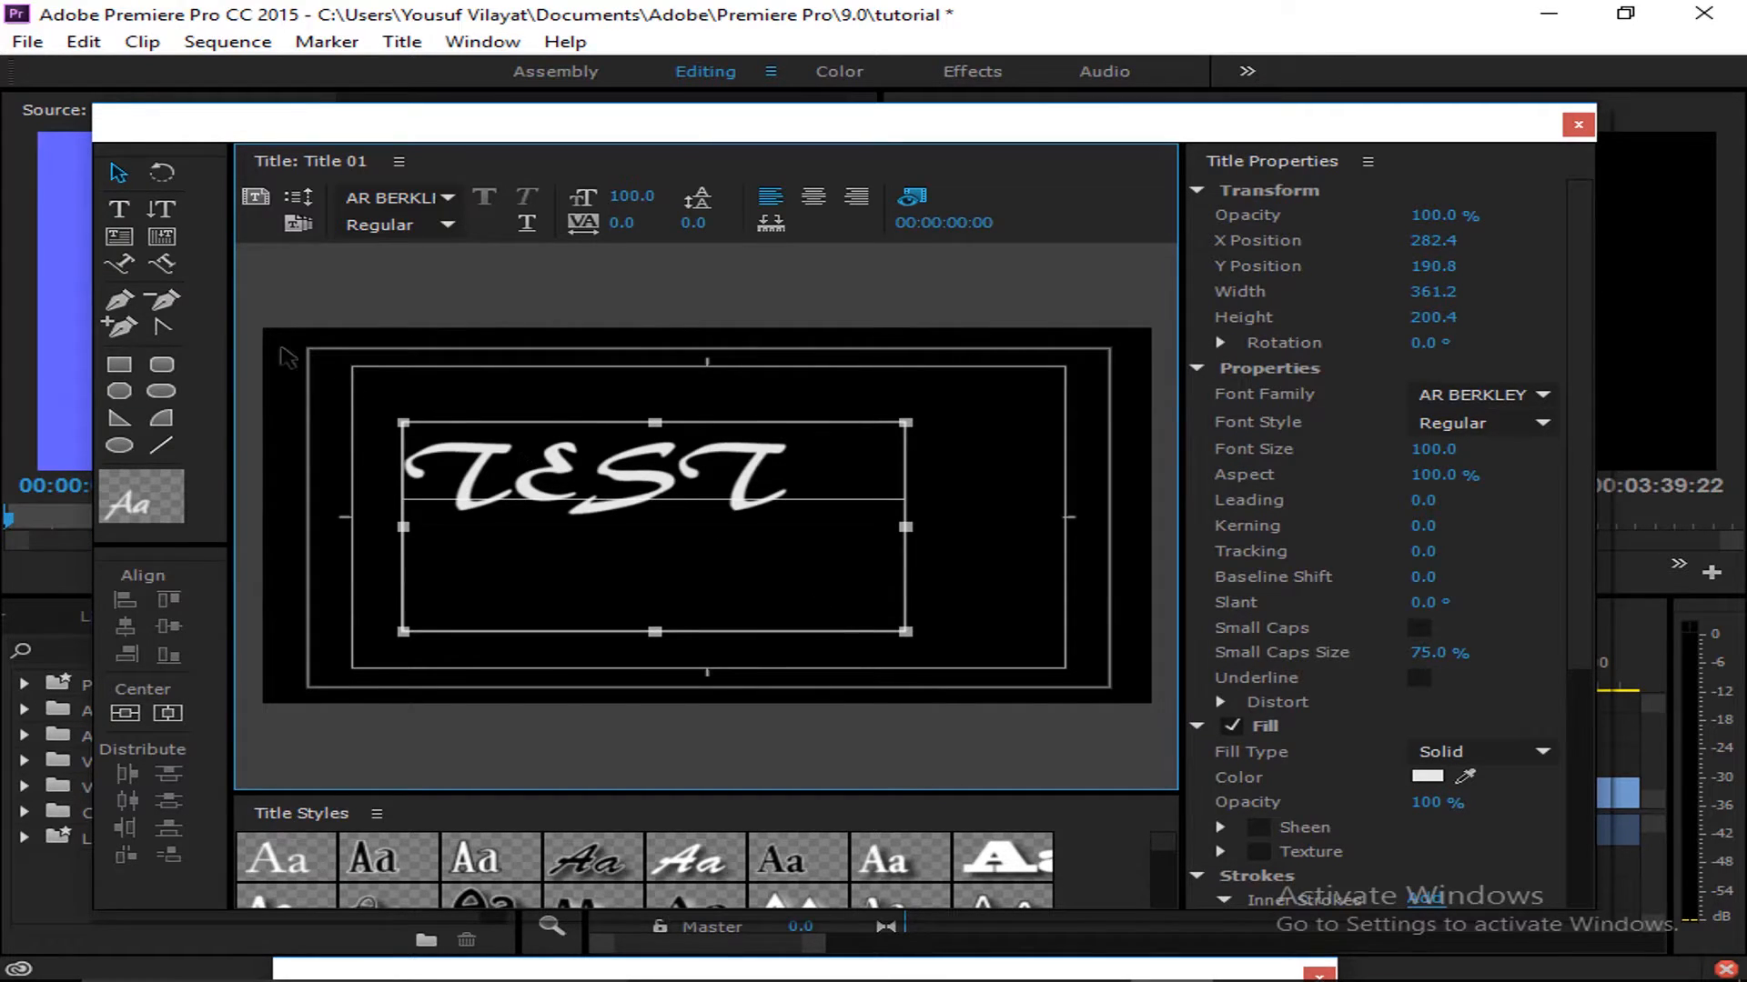
Change the font family of the TEST text to La Bamba LE
left_click(118, 209)
left_click(780, 482)
left_click(615, 499)
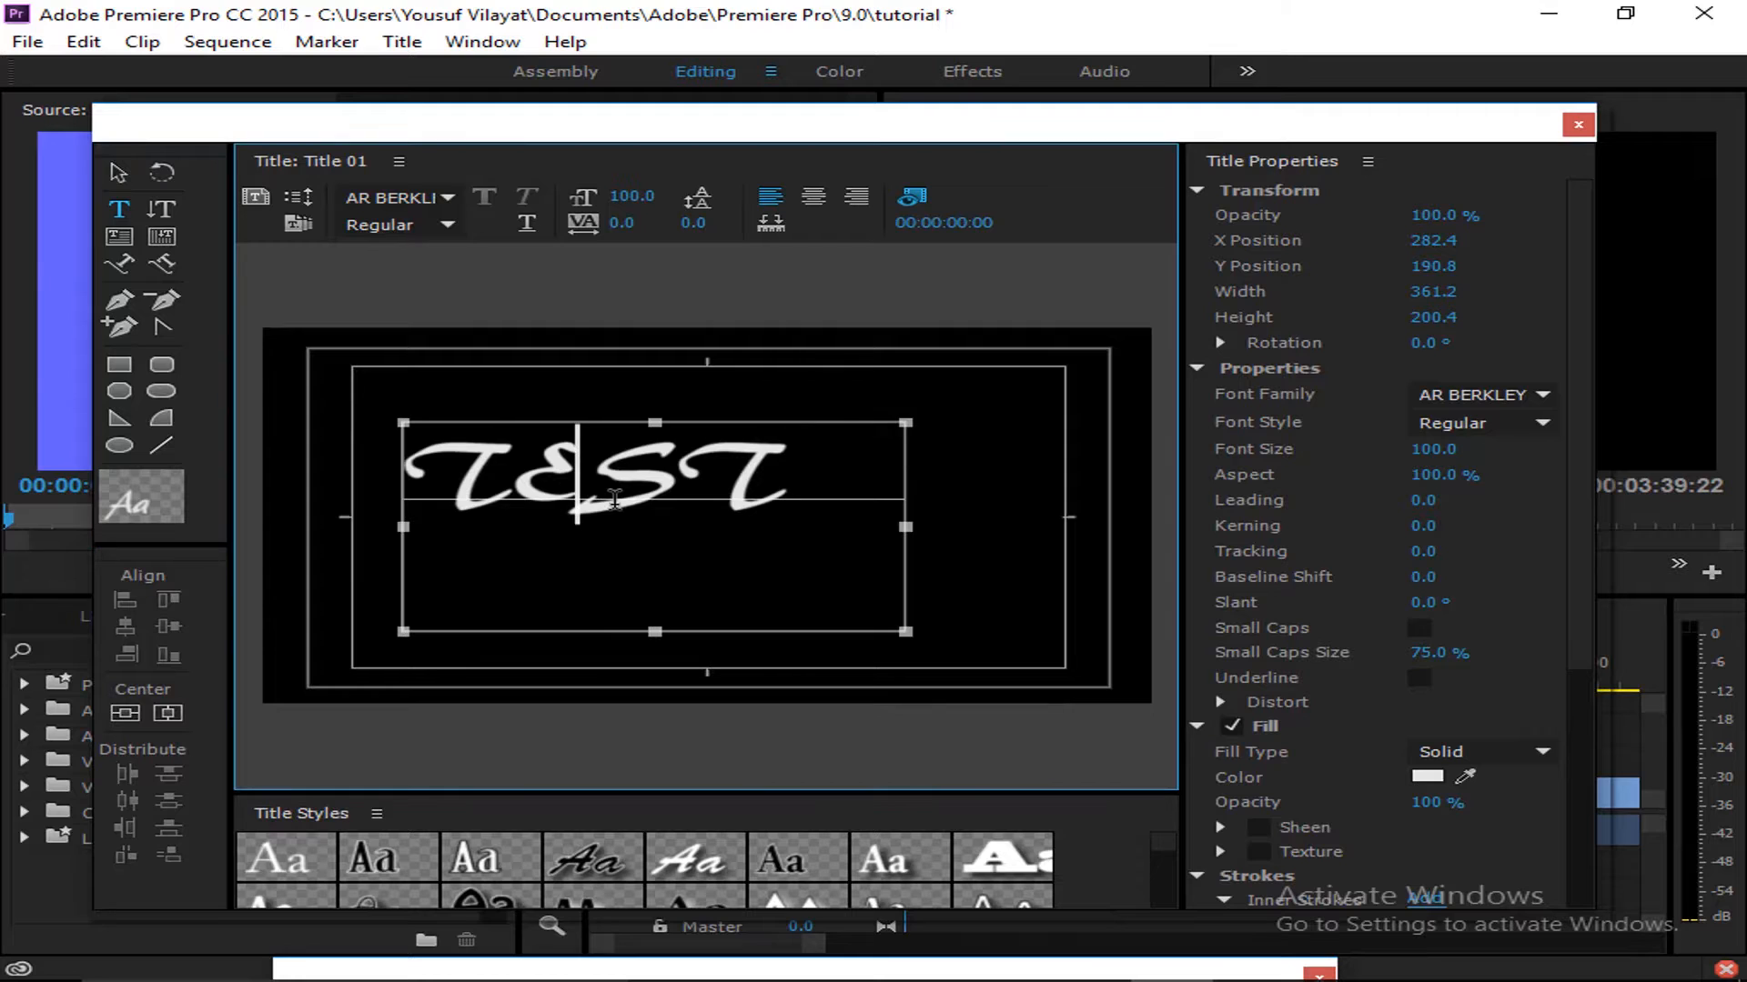
double_click(615, 499)
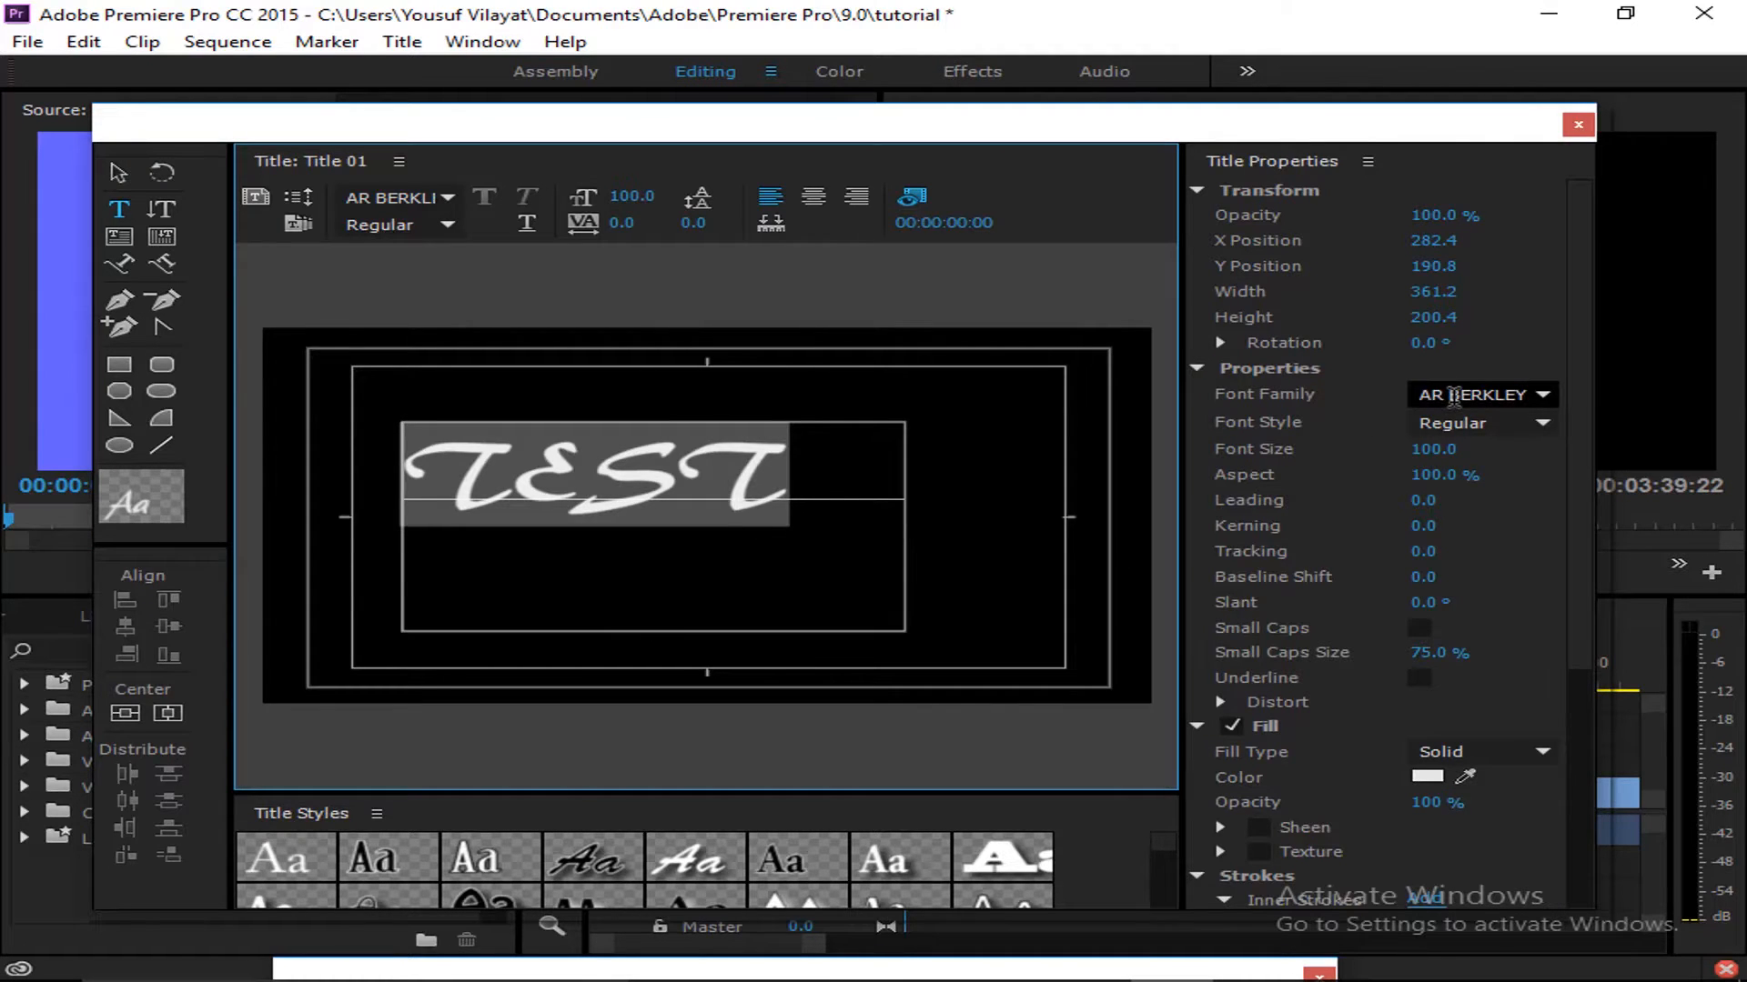
left_click(1481, 394)
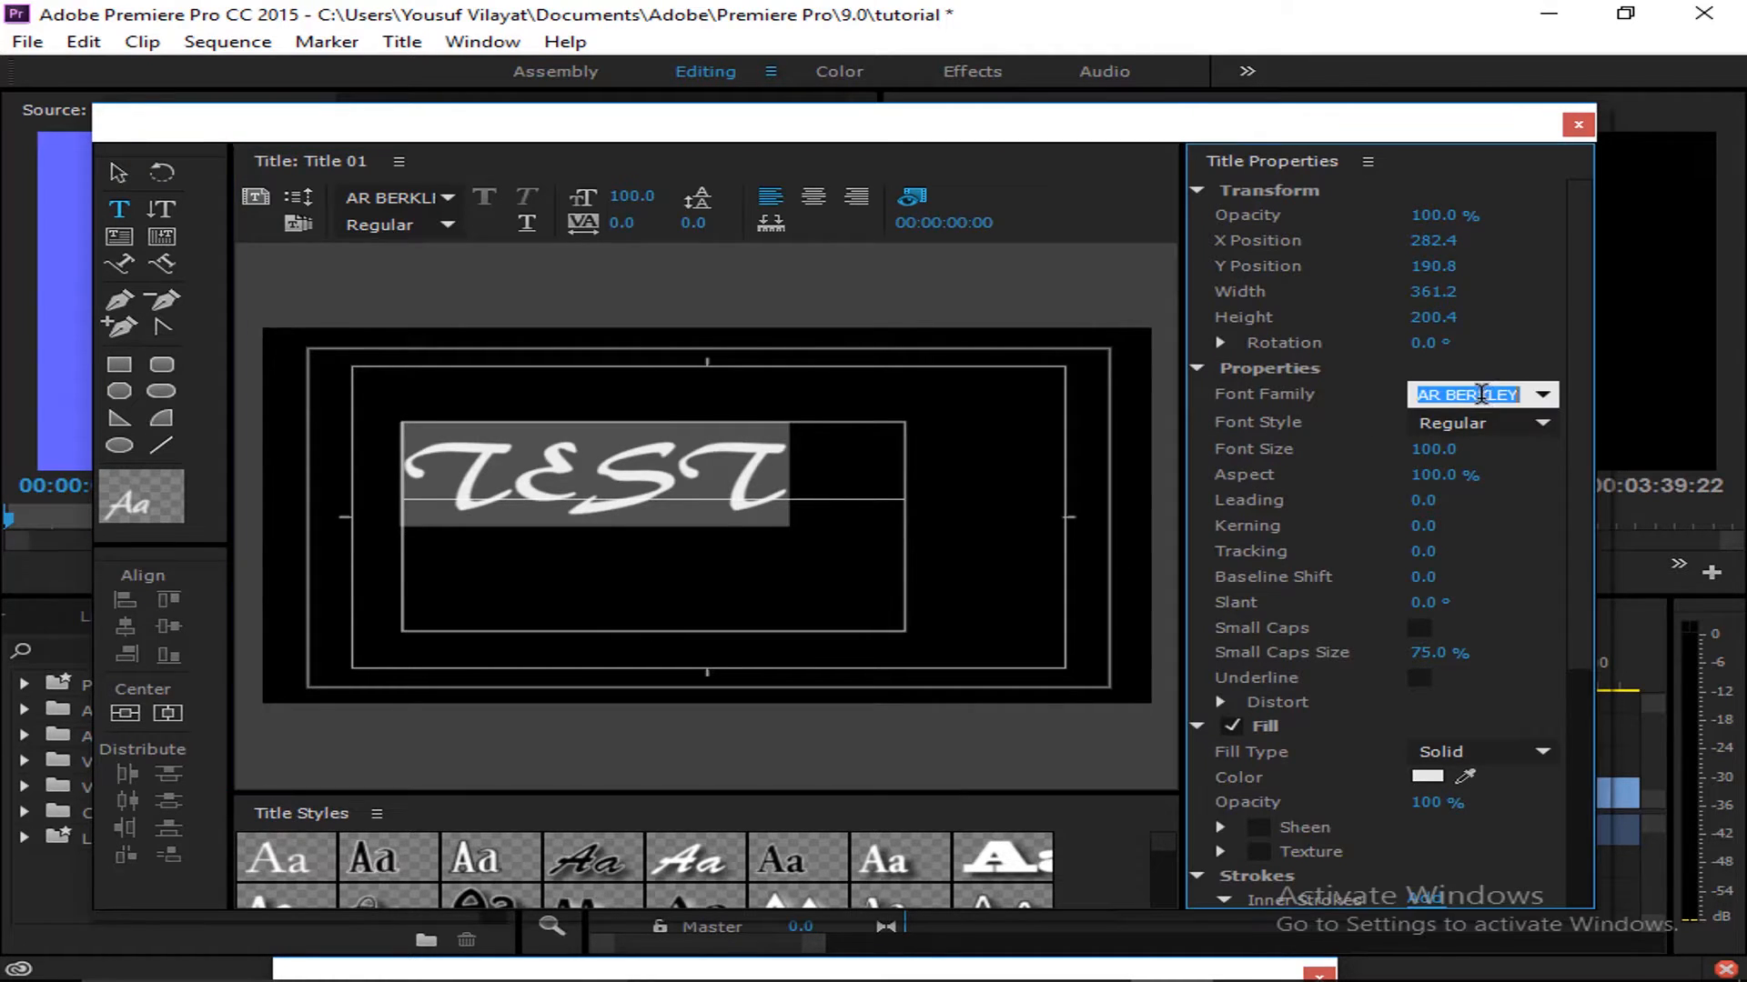
left_click(1533, 398)
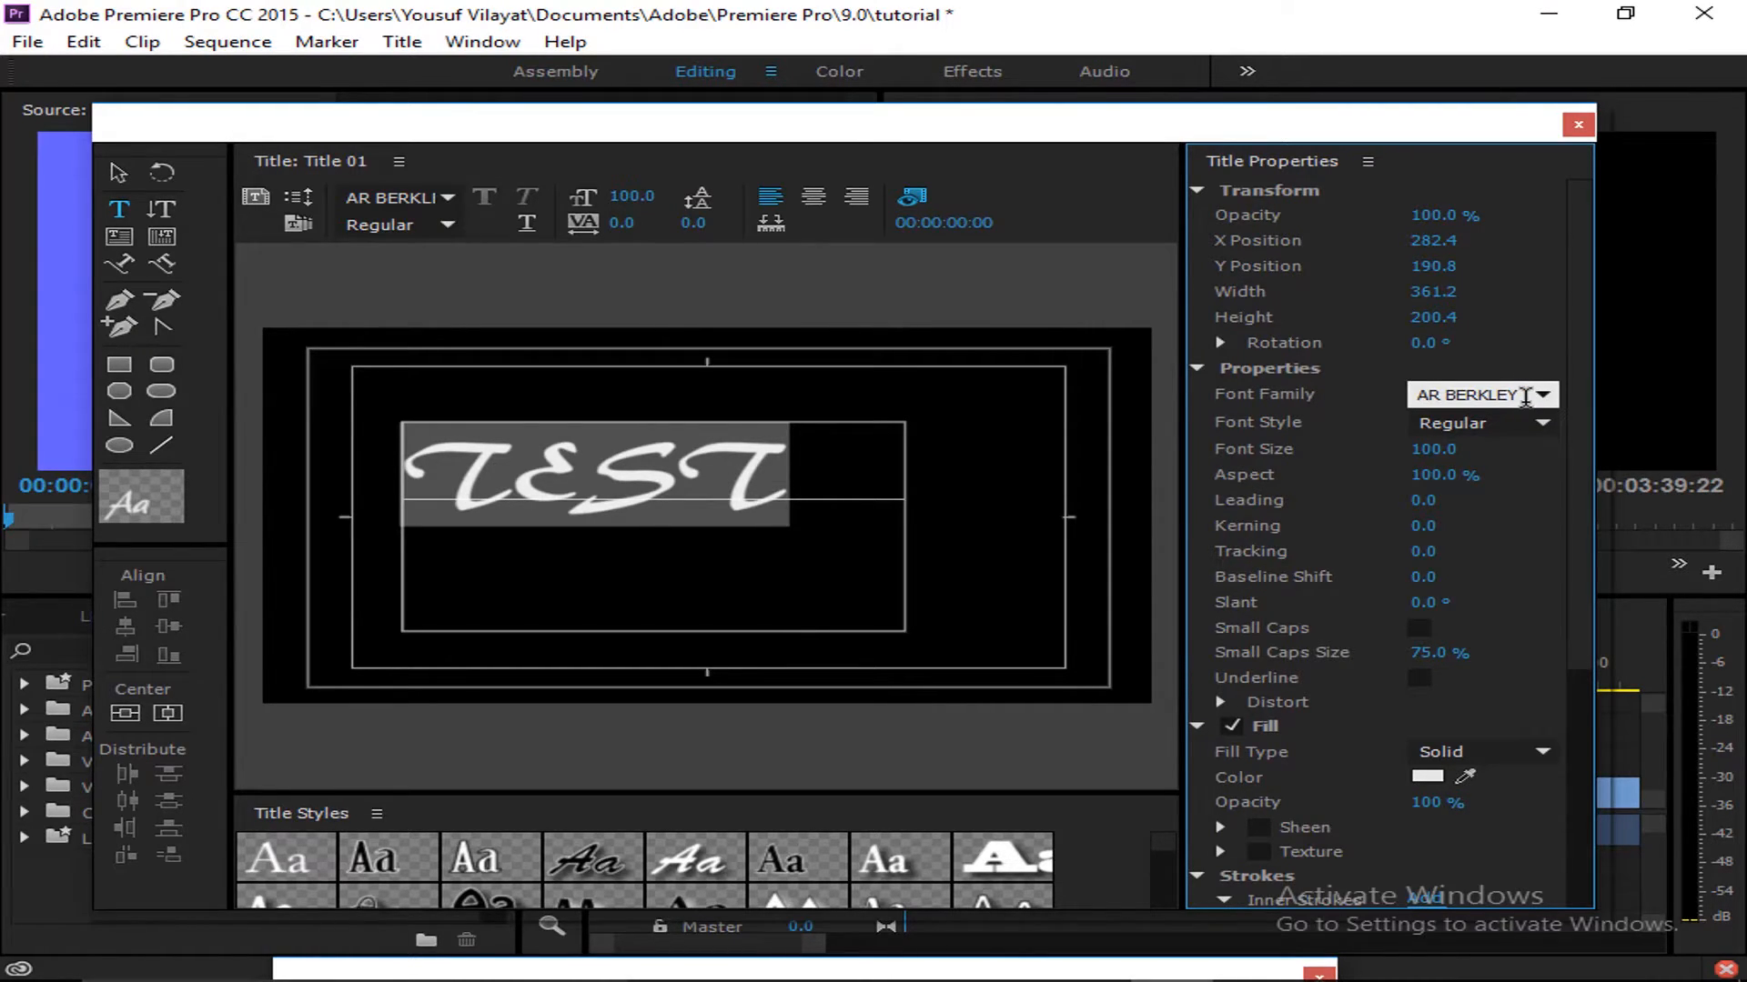
type("La Bamba LE")
key("Return")
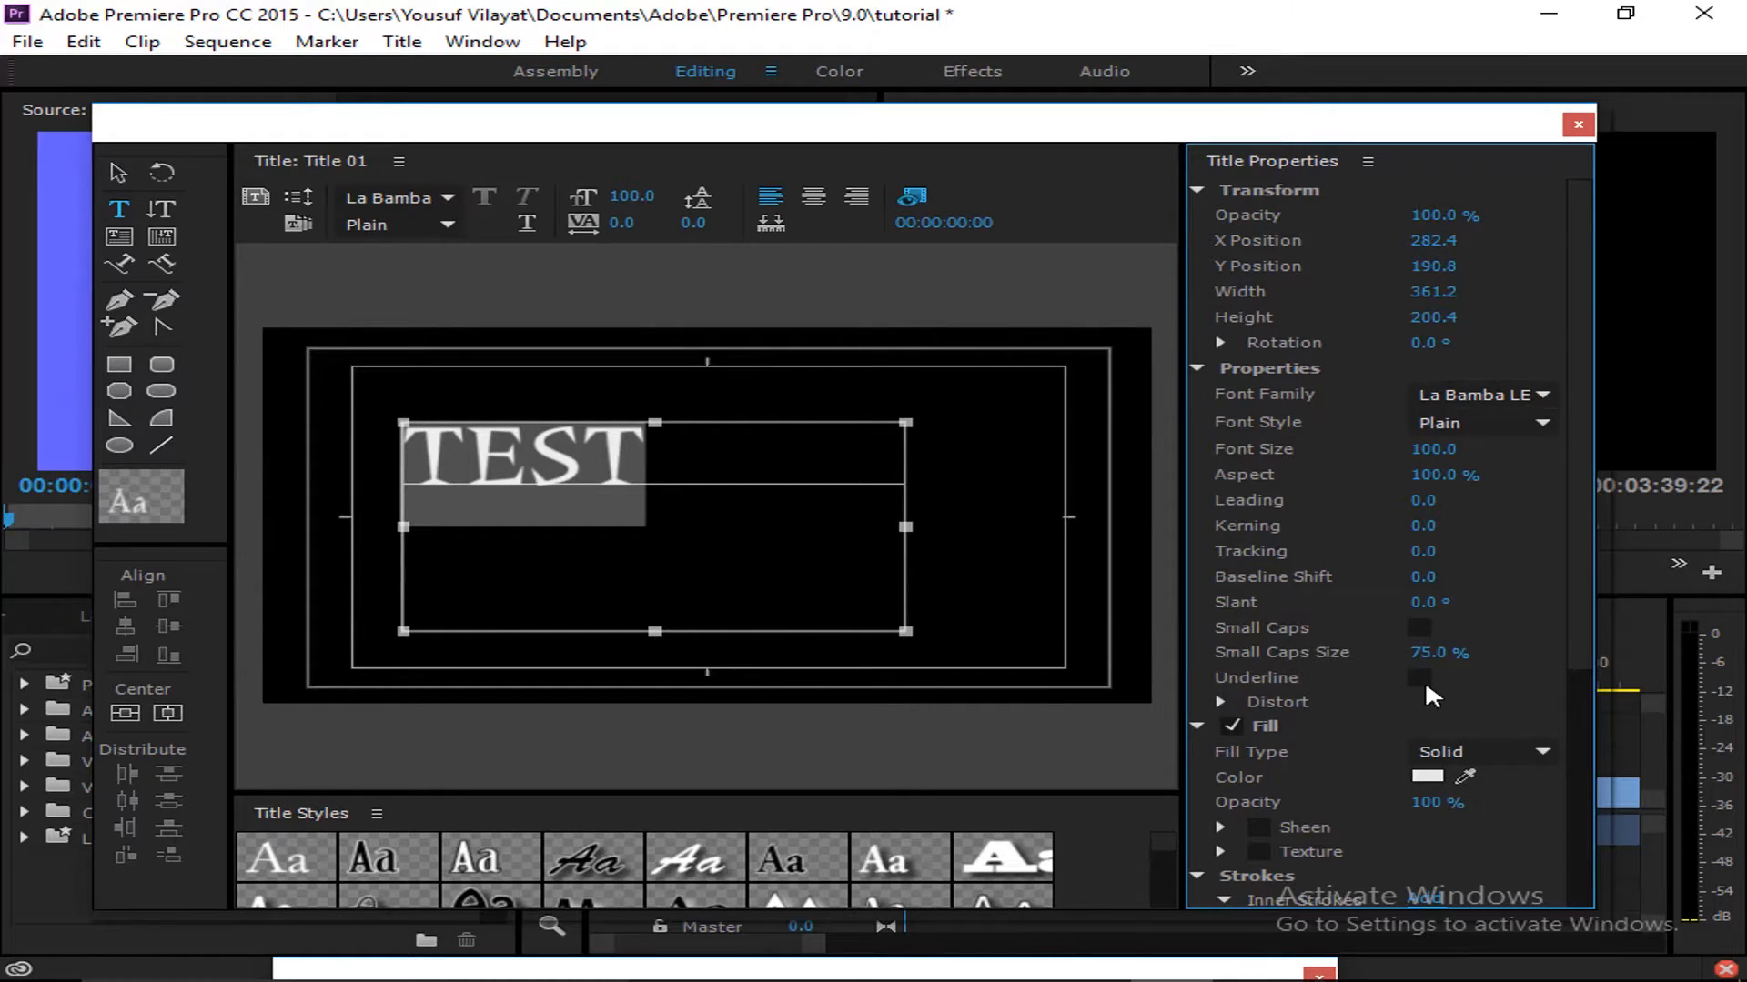
Set the TEST text's fill type to Linear Gradient and close the title editor
left_click(1519, 751)
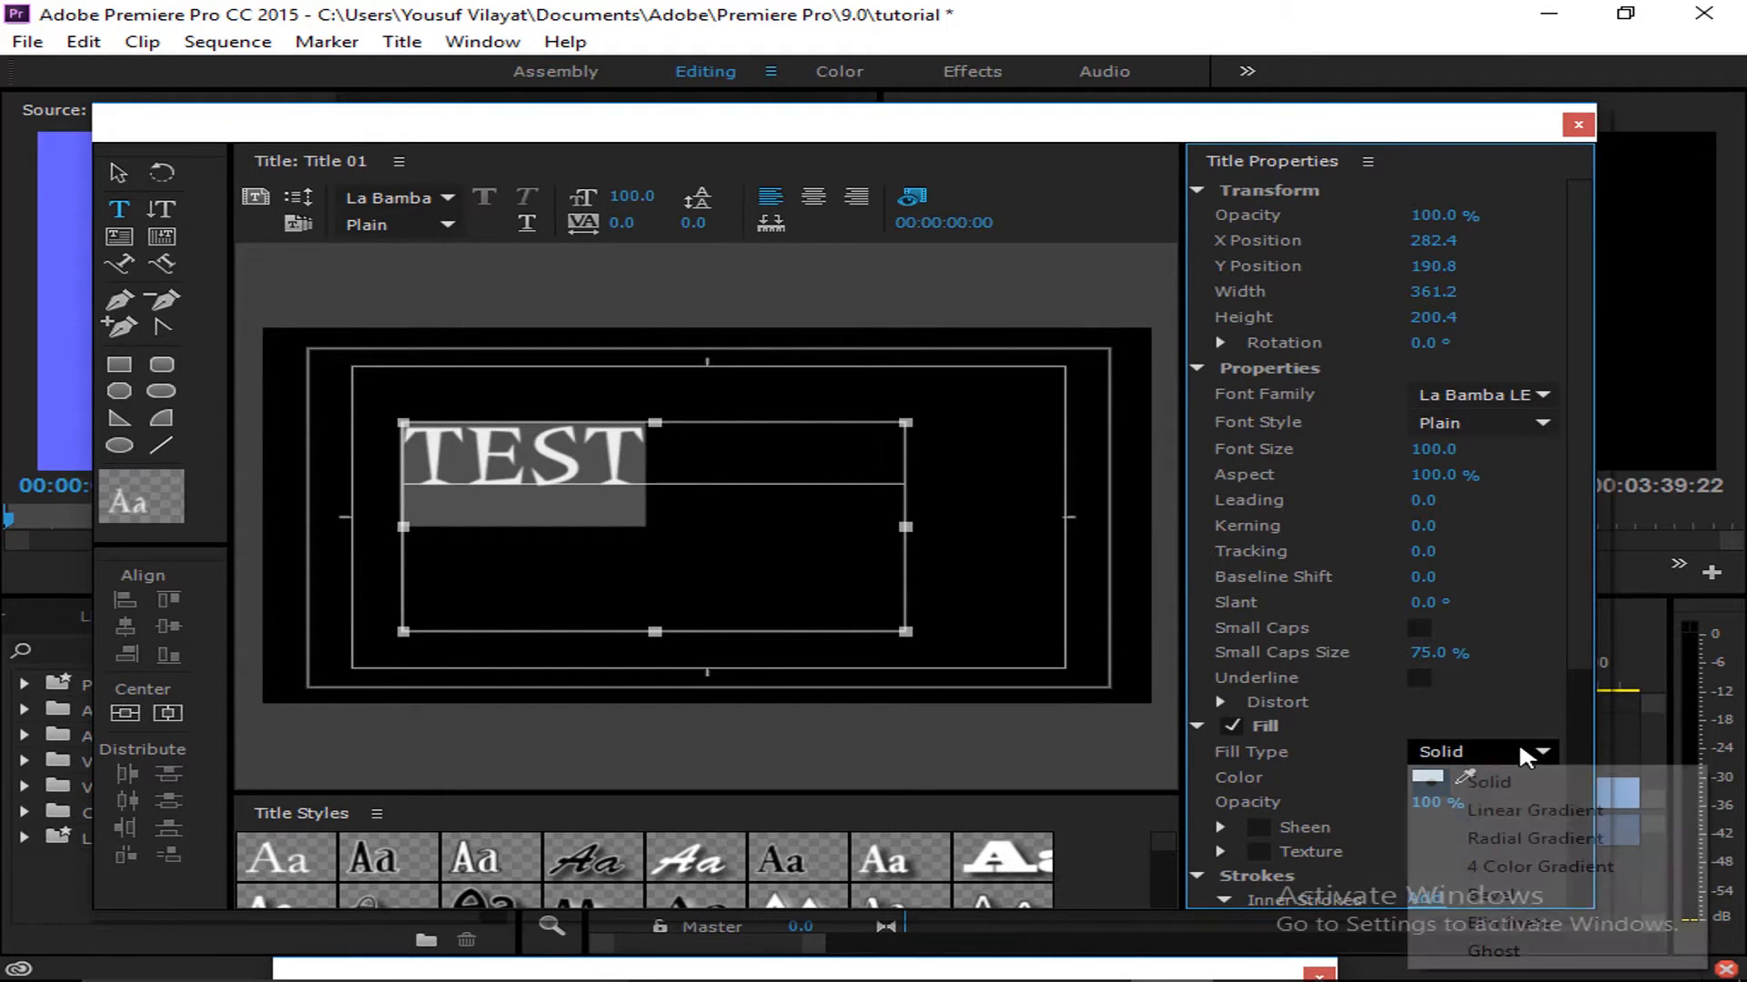
left_click(1469, 810)
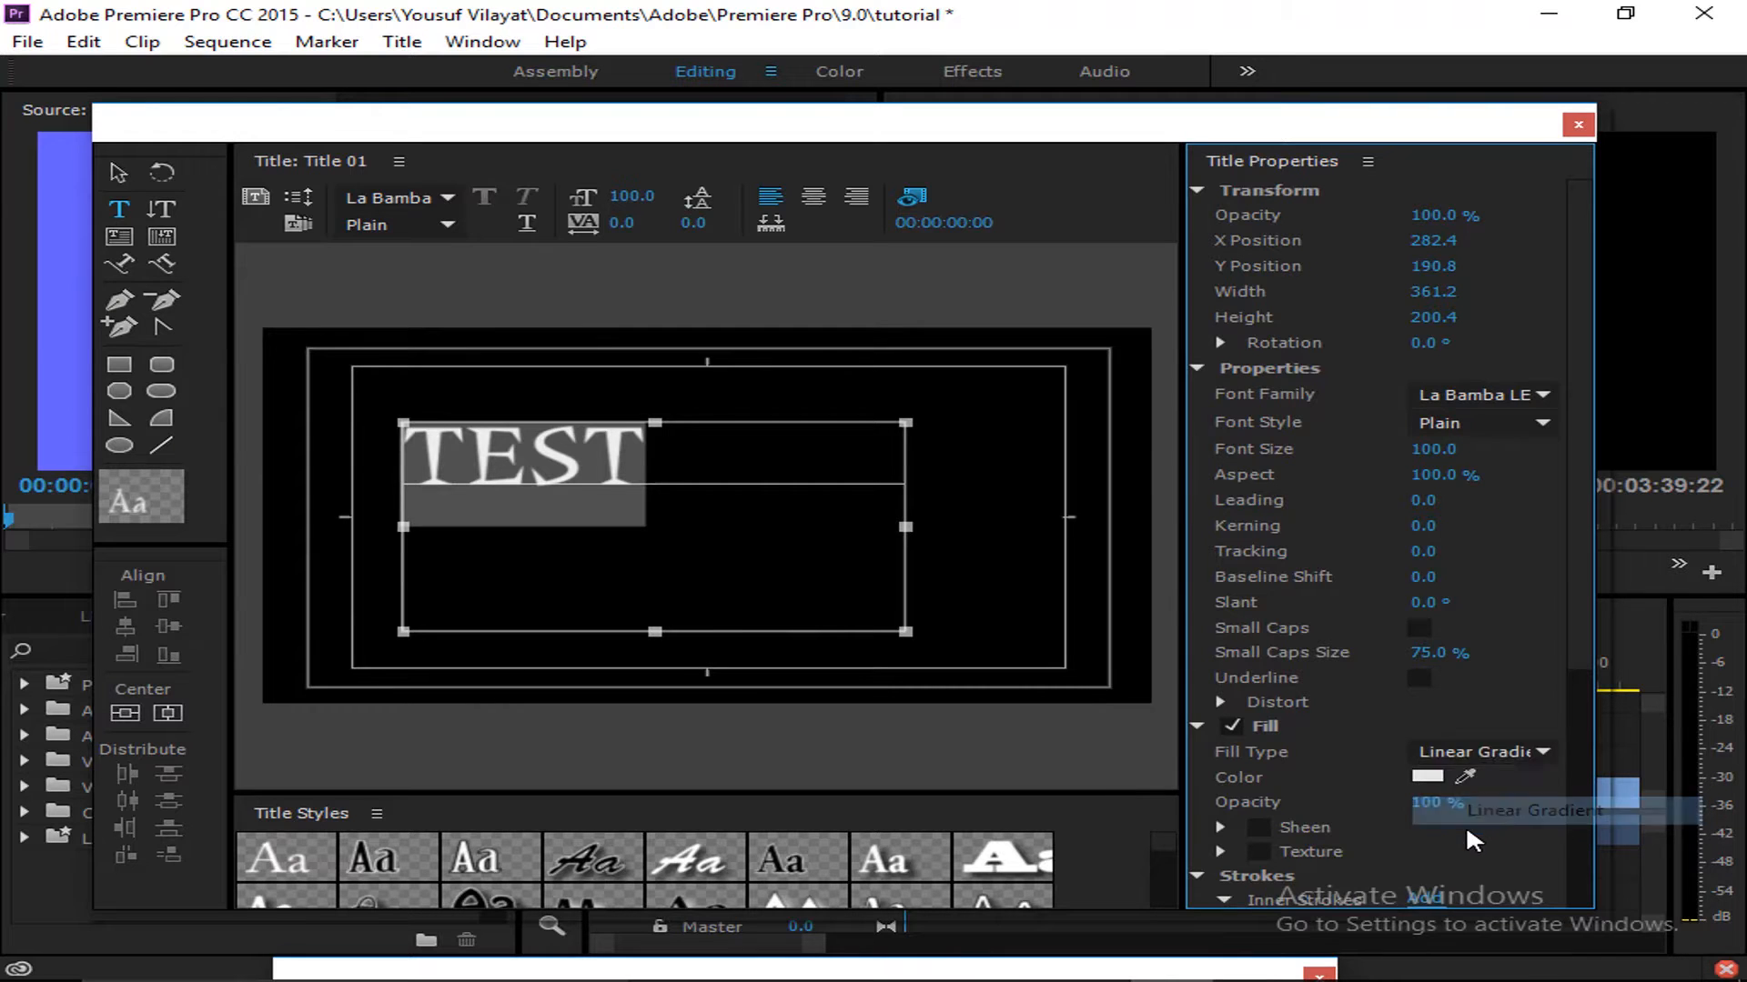
left_click(1579, 123)
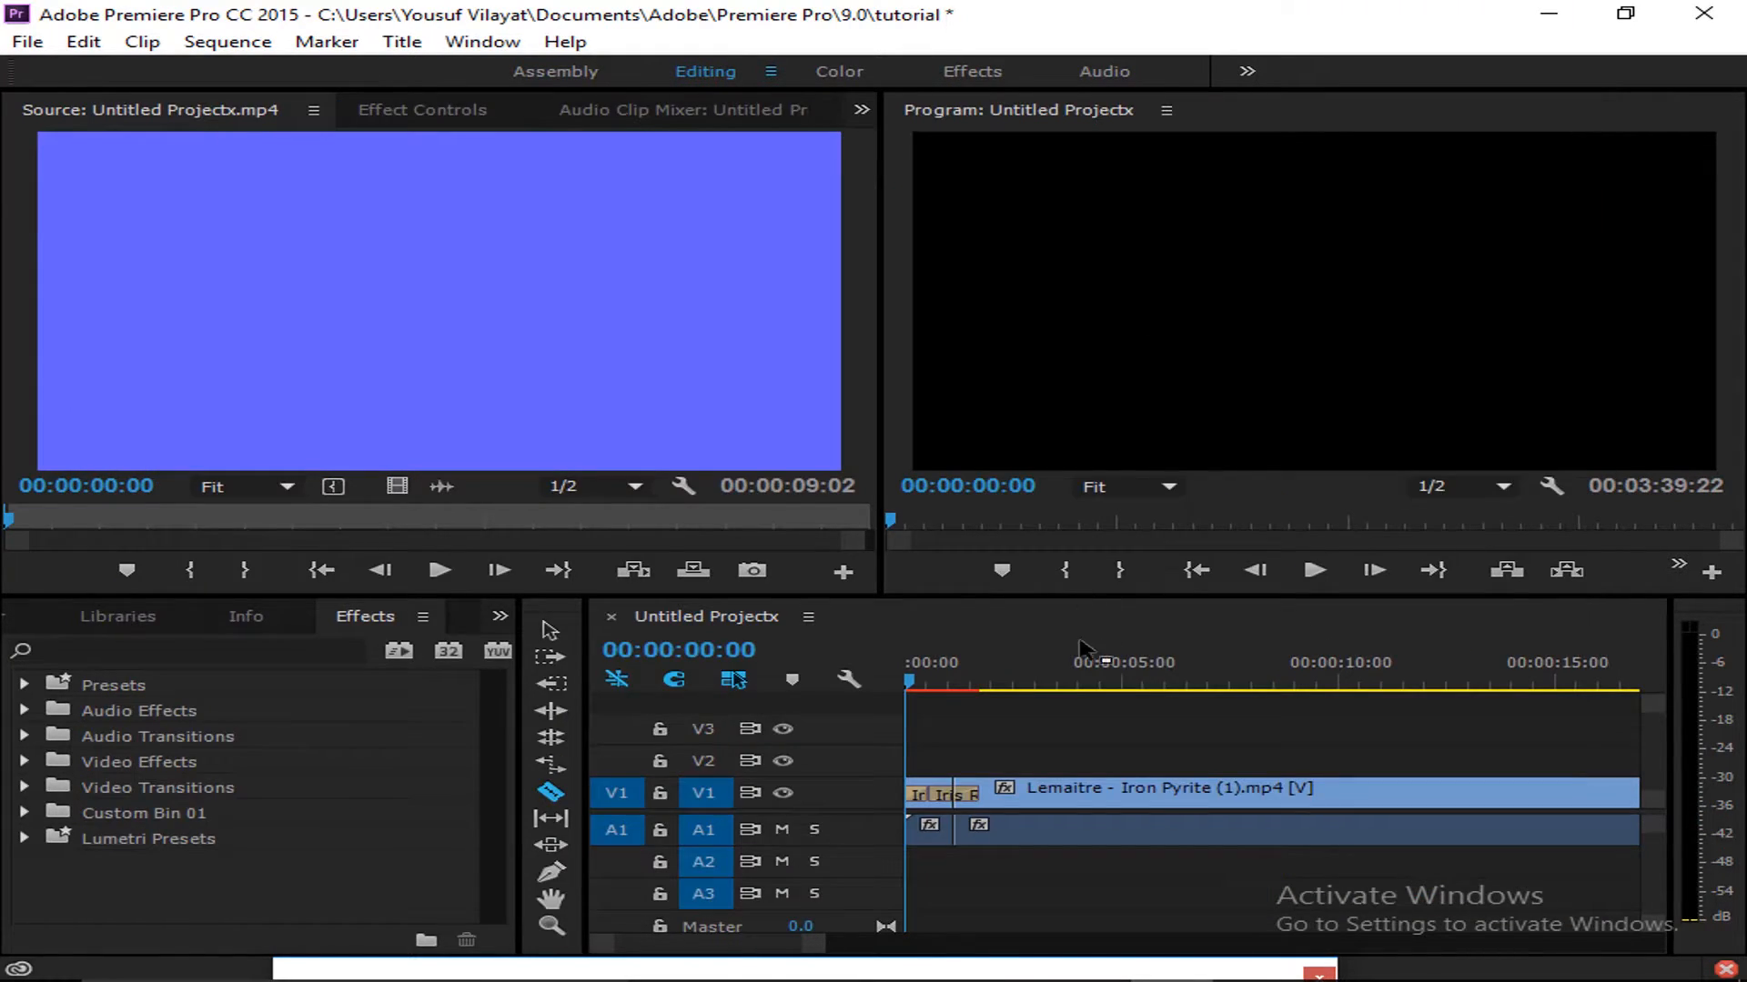
Place Title 01 from the project bin on track V2 at the sequence start
left_click(499, 616)
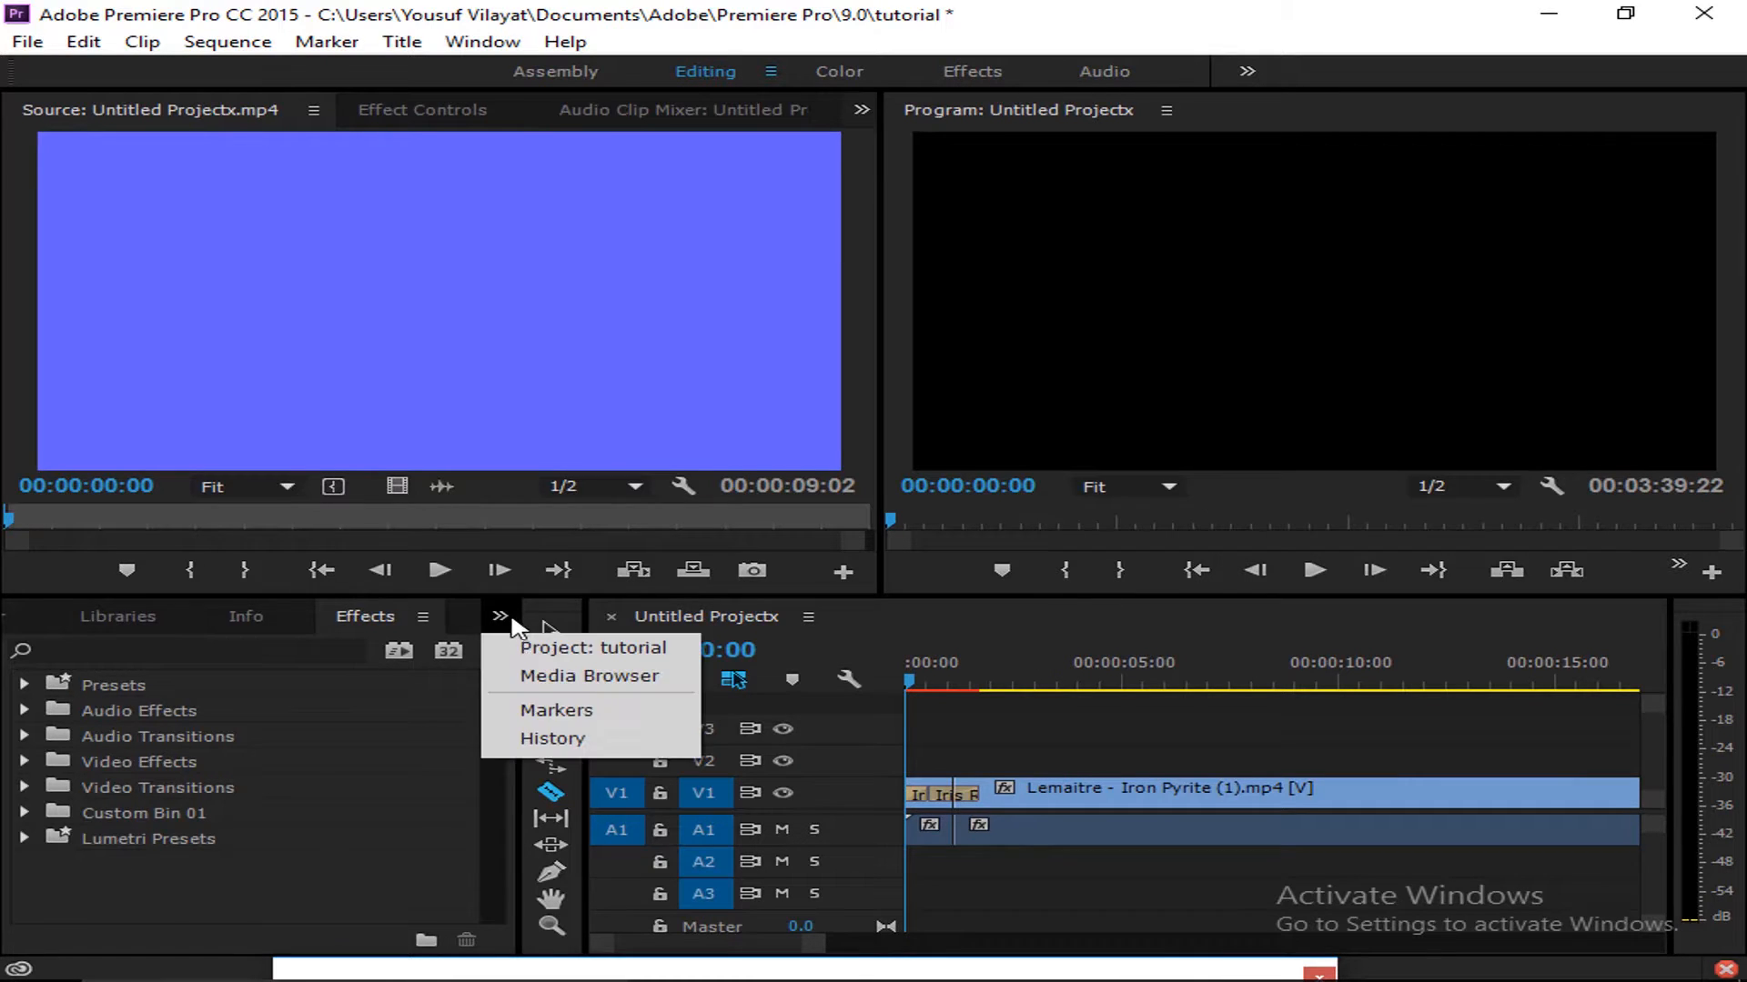
left_click(514, 648)
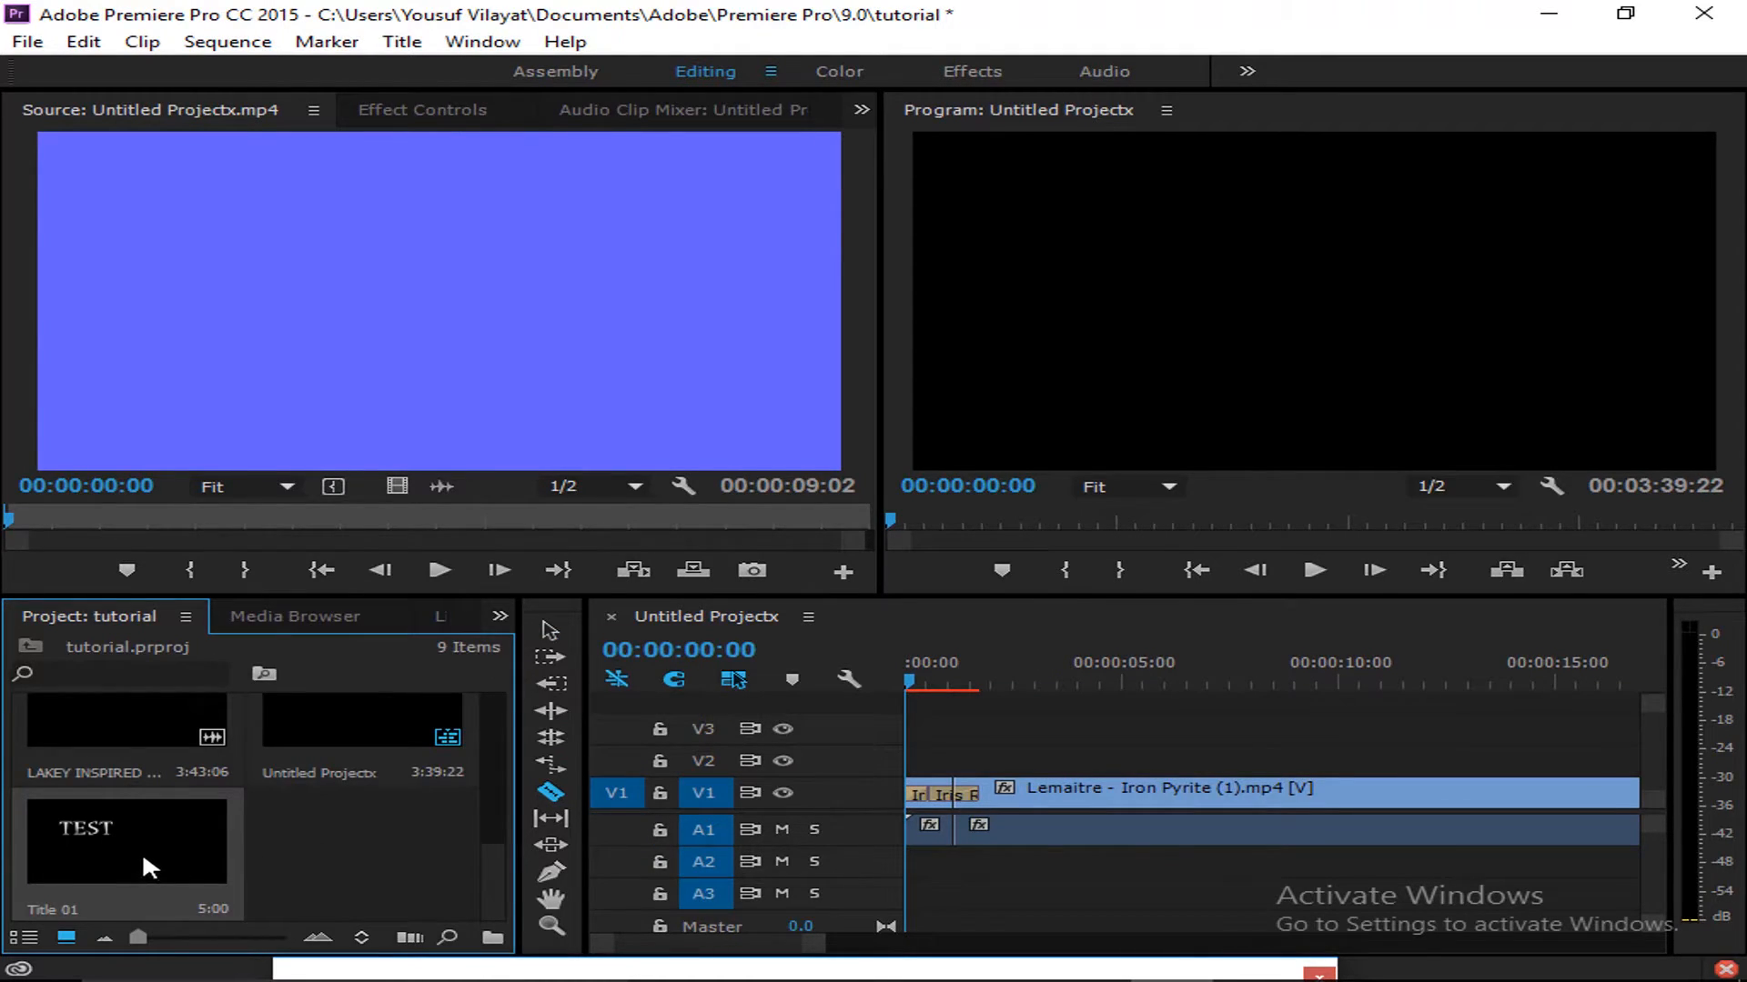
left_click_drag(142, 851, 914, 764)
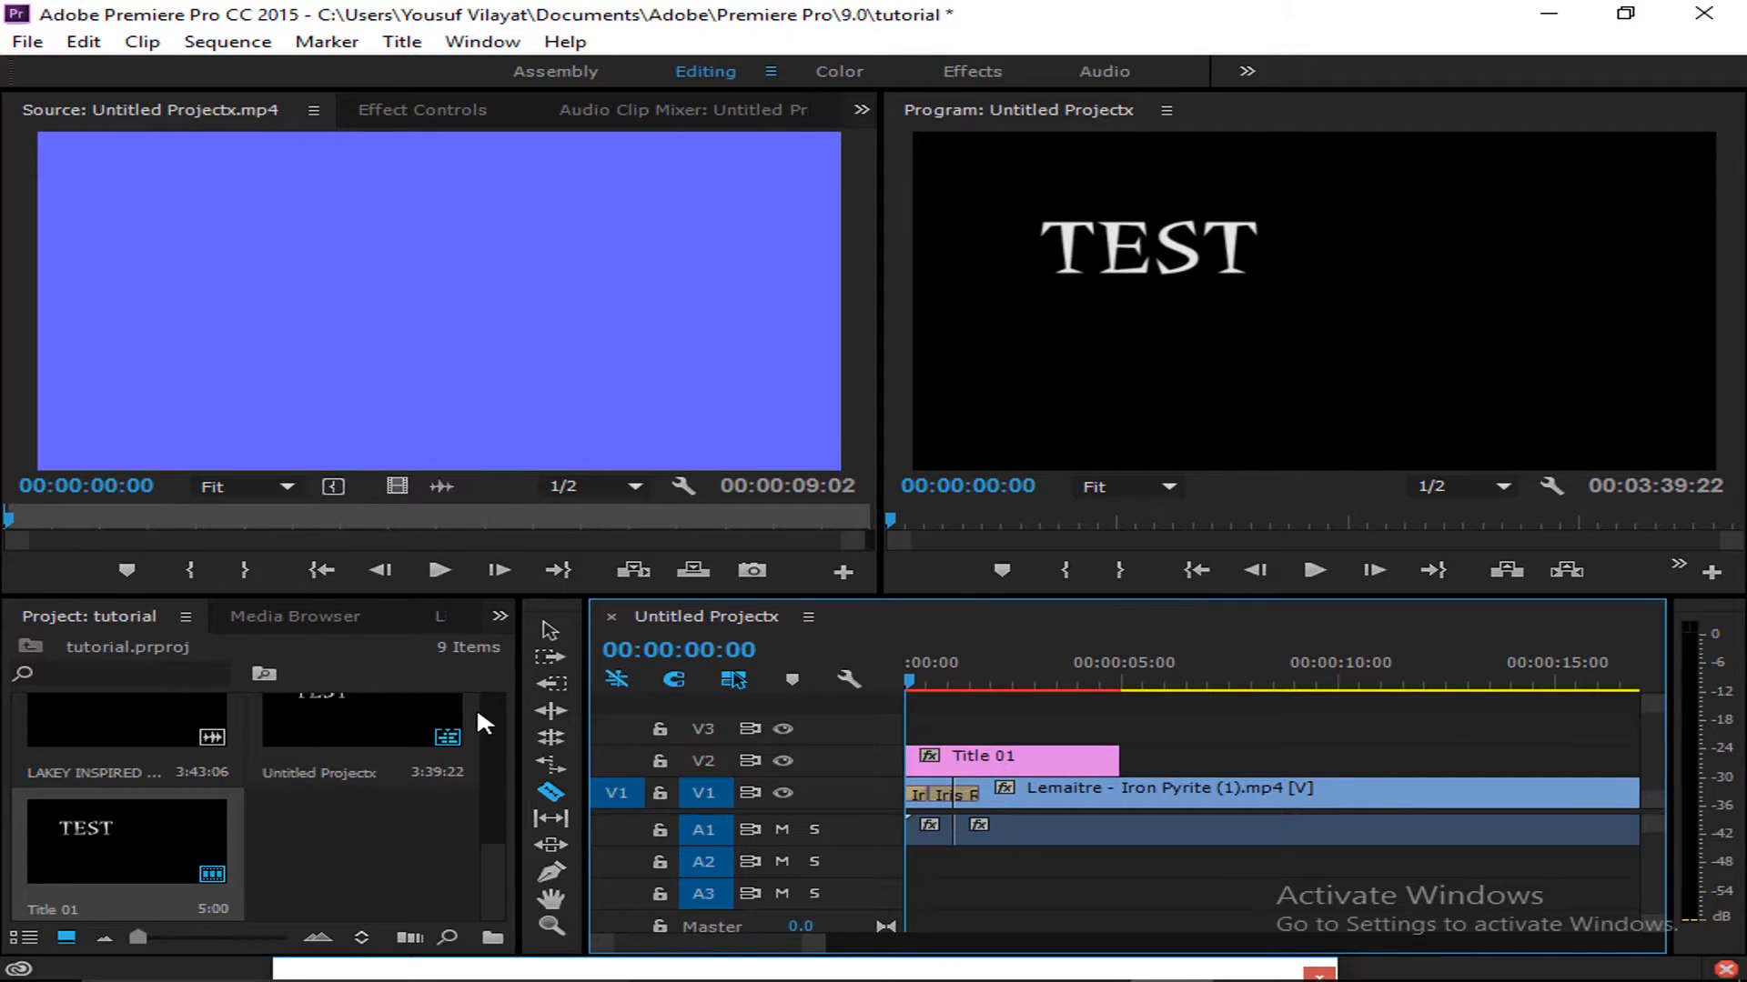
Apply the Iris Box transition to the start of the Title 01 clip on V2 and play the sequence across it
left_click(499, 616)
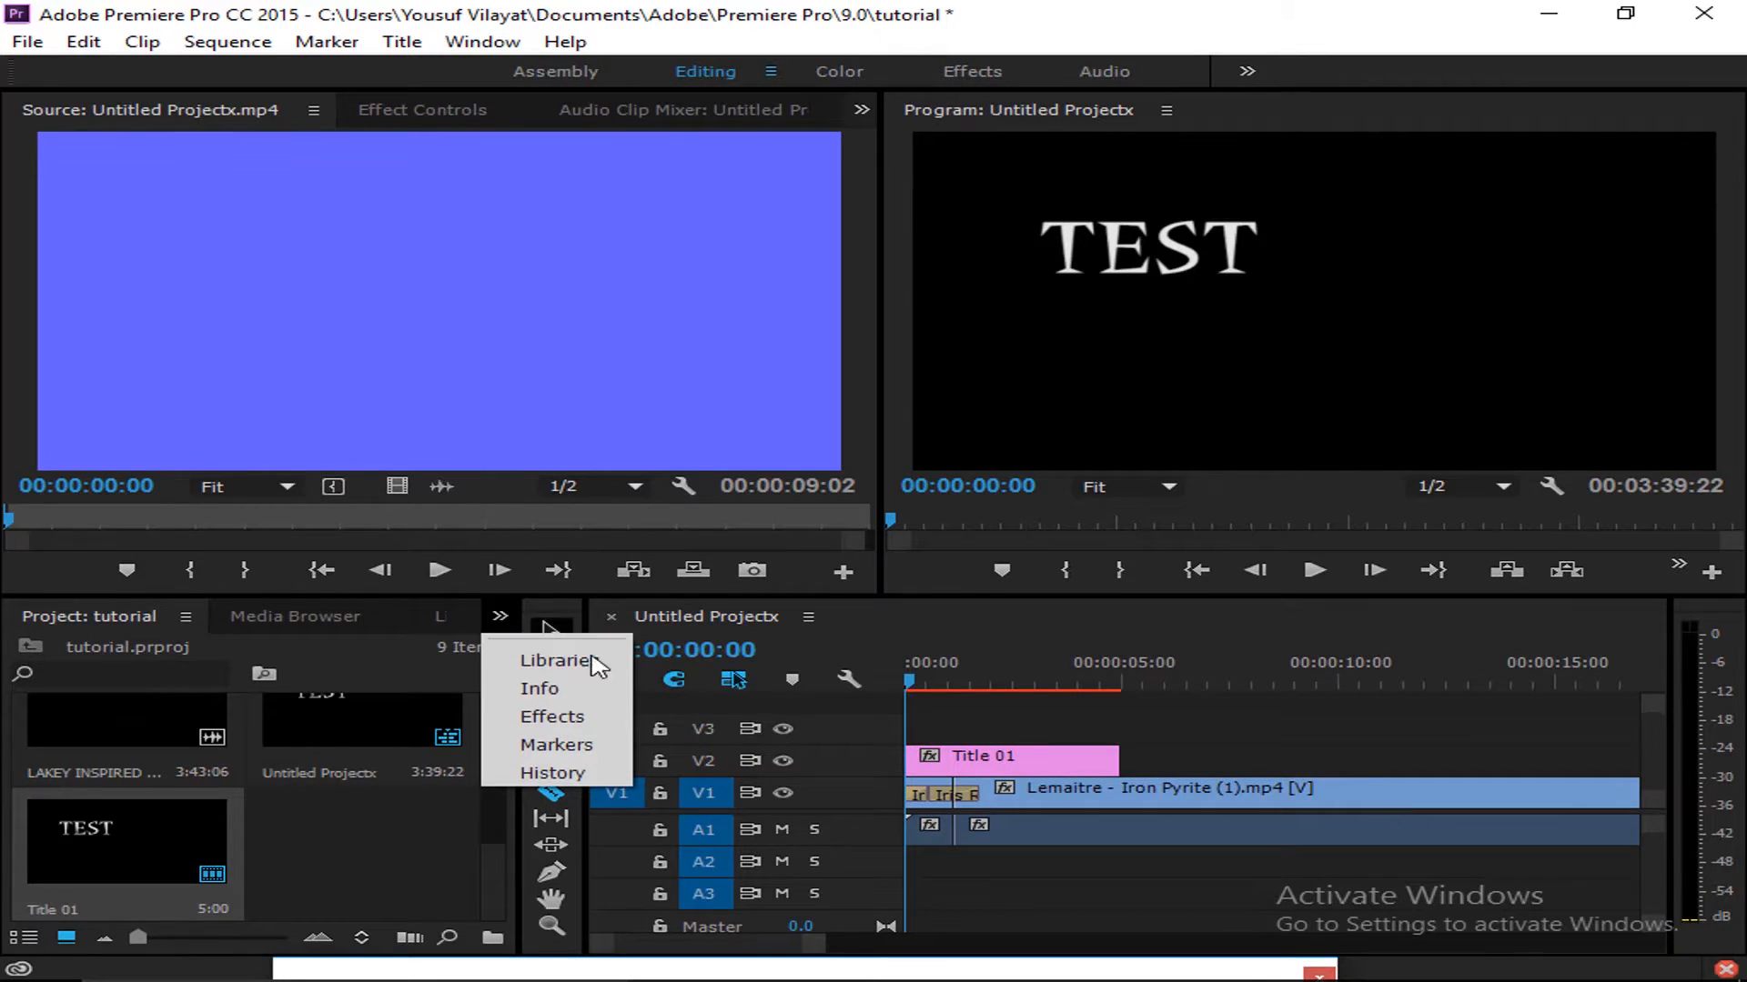
left_click(566, 718)
left_click(24, 787)
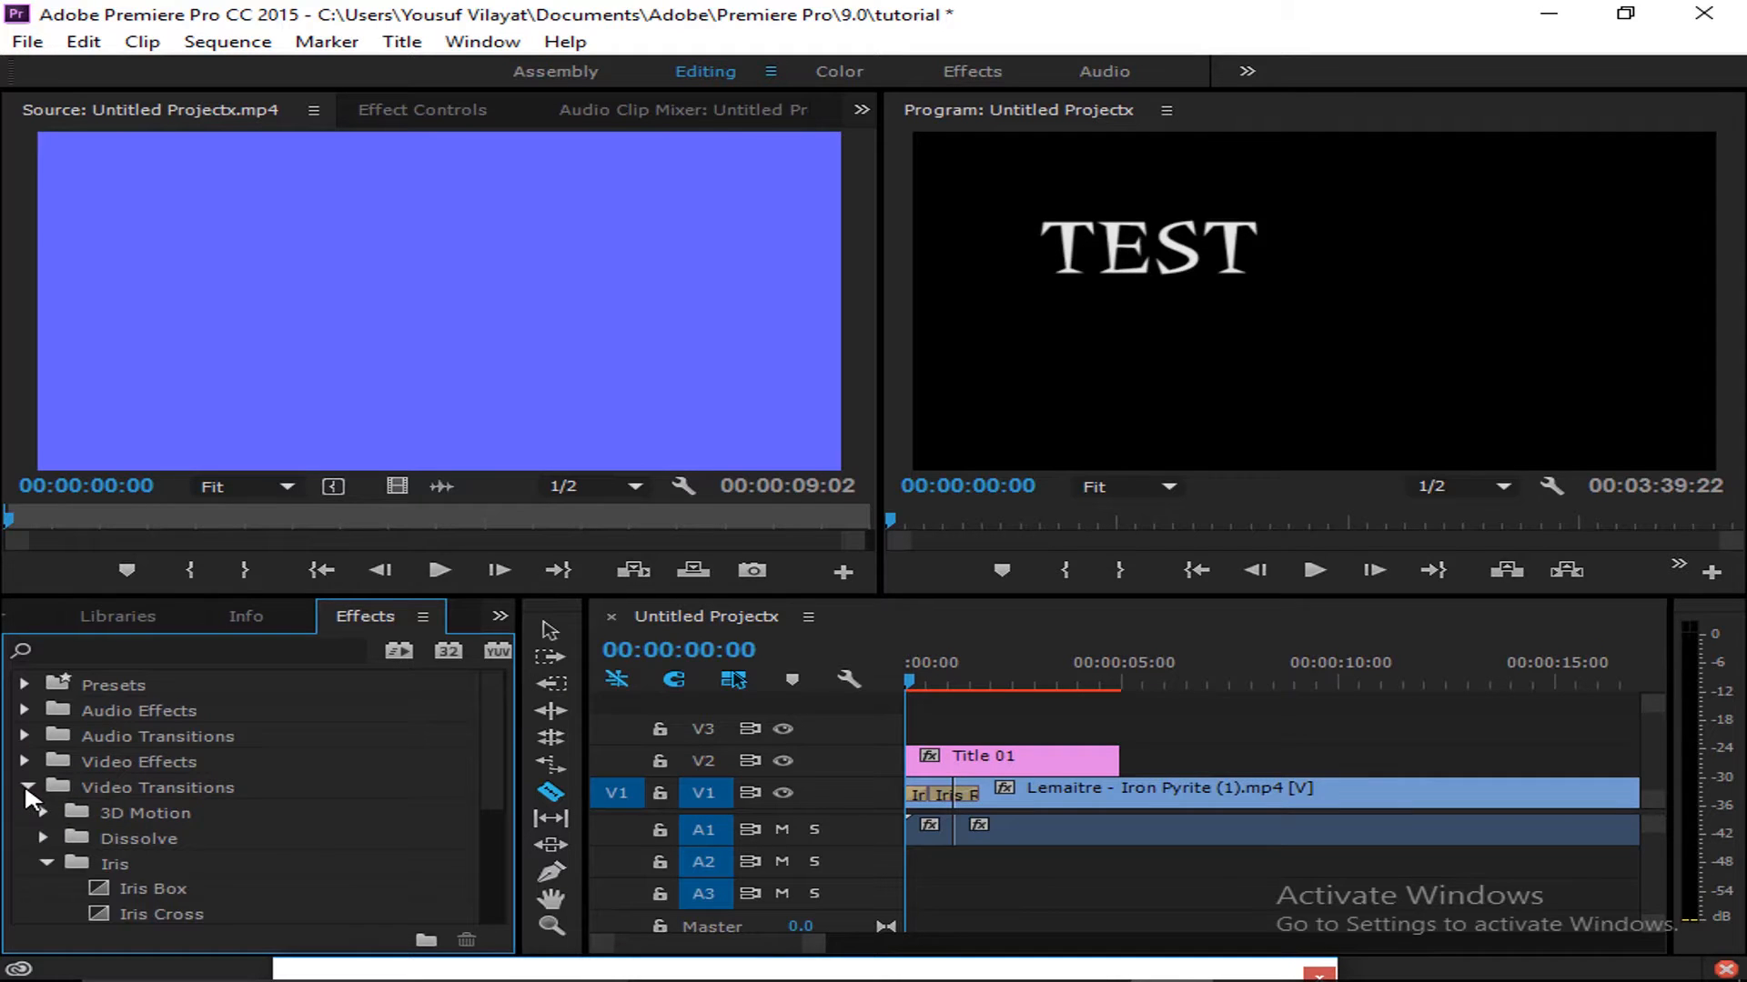
scroll(173, 872, "down", 1)
left_click_drag(172, 859, 914, 763)
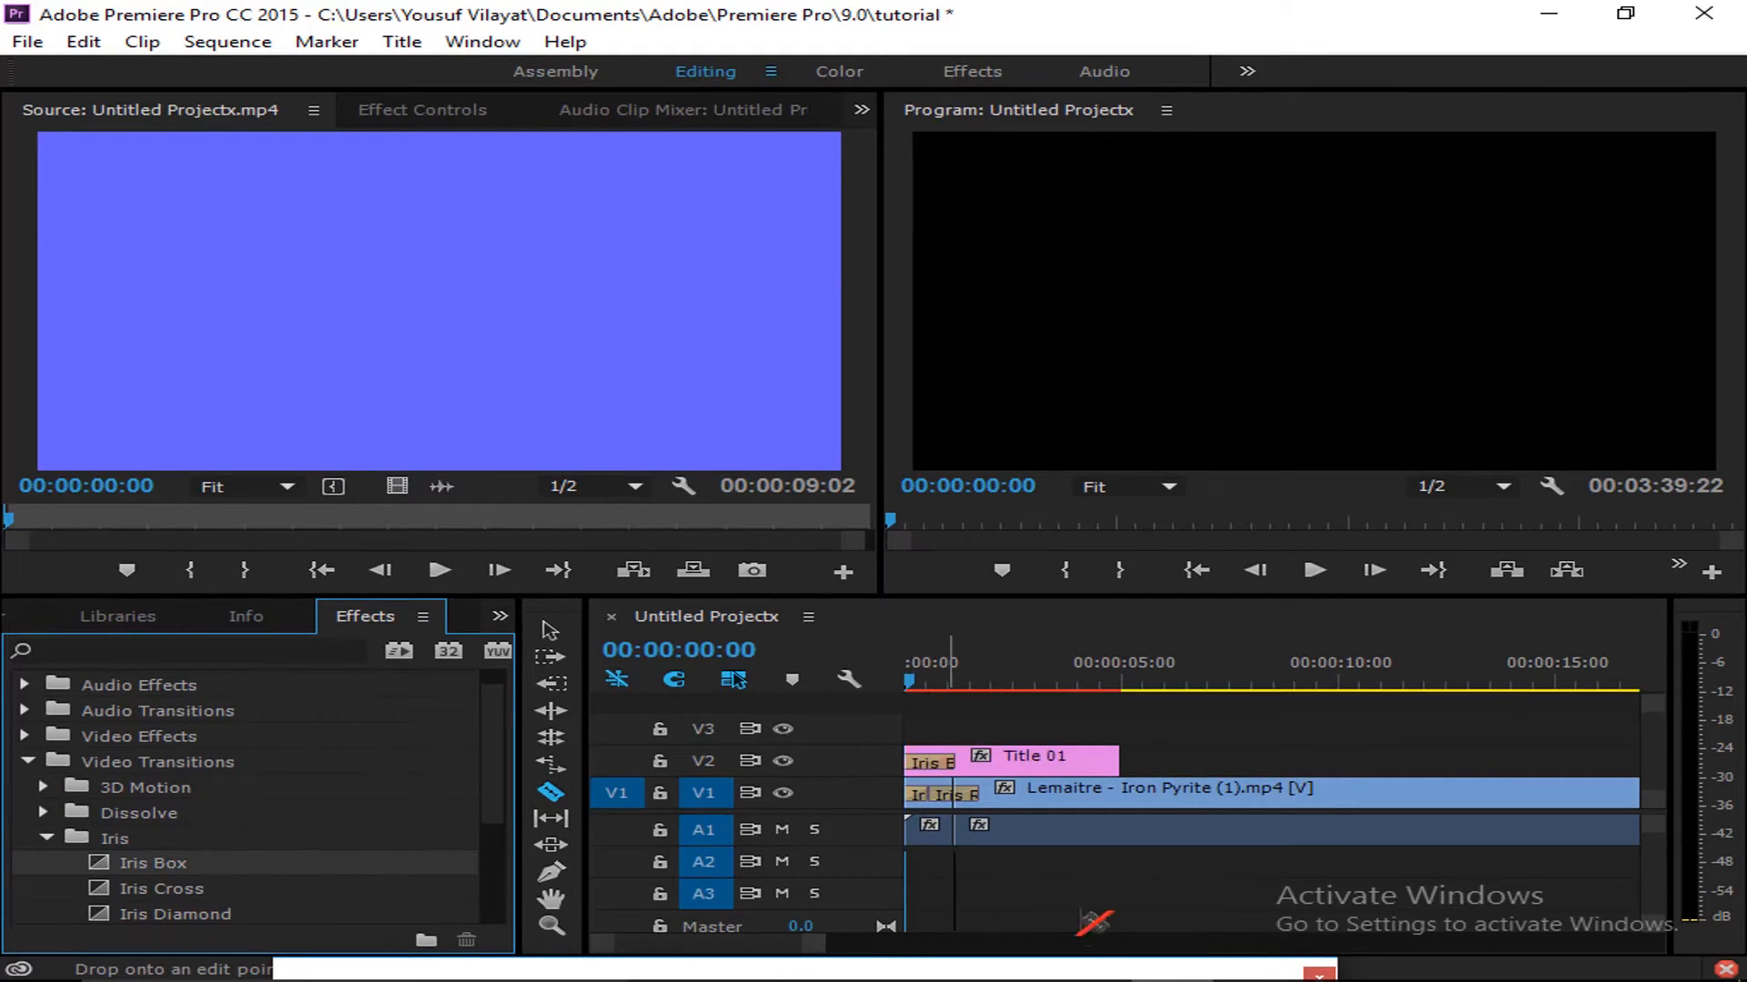
key("space")
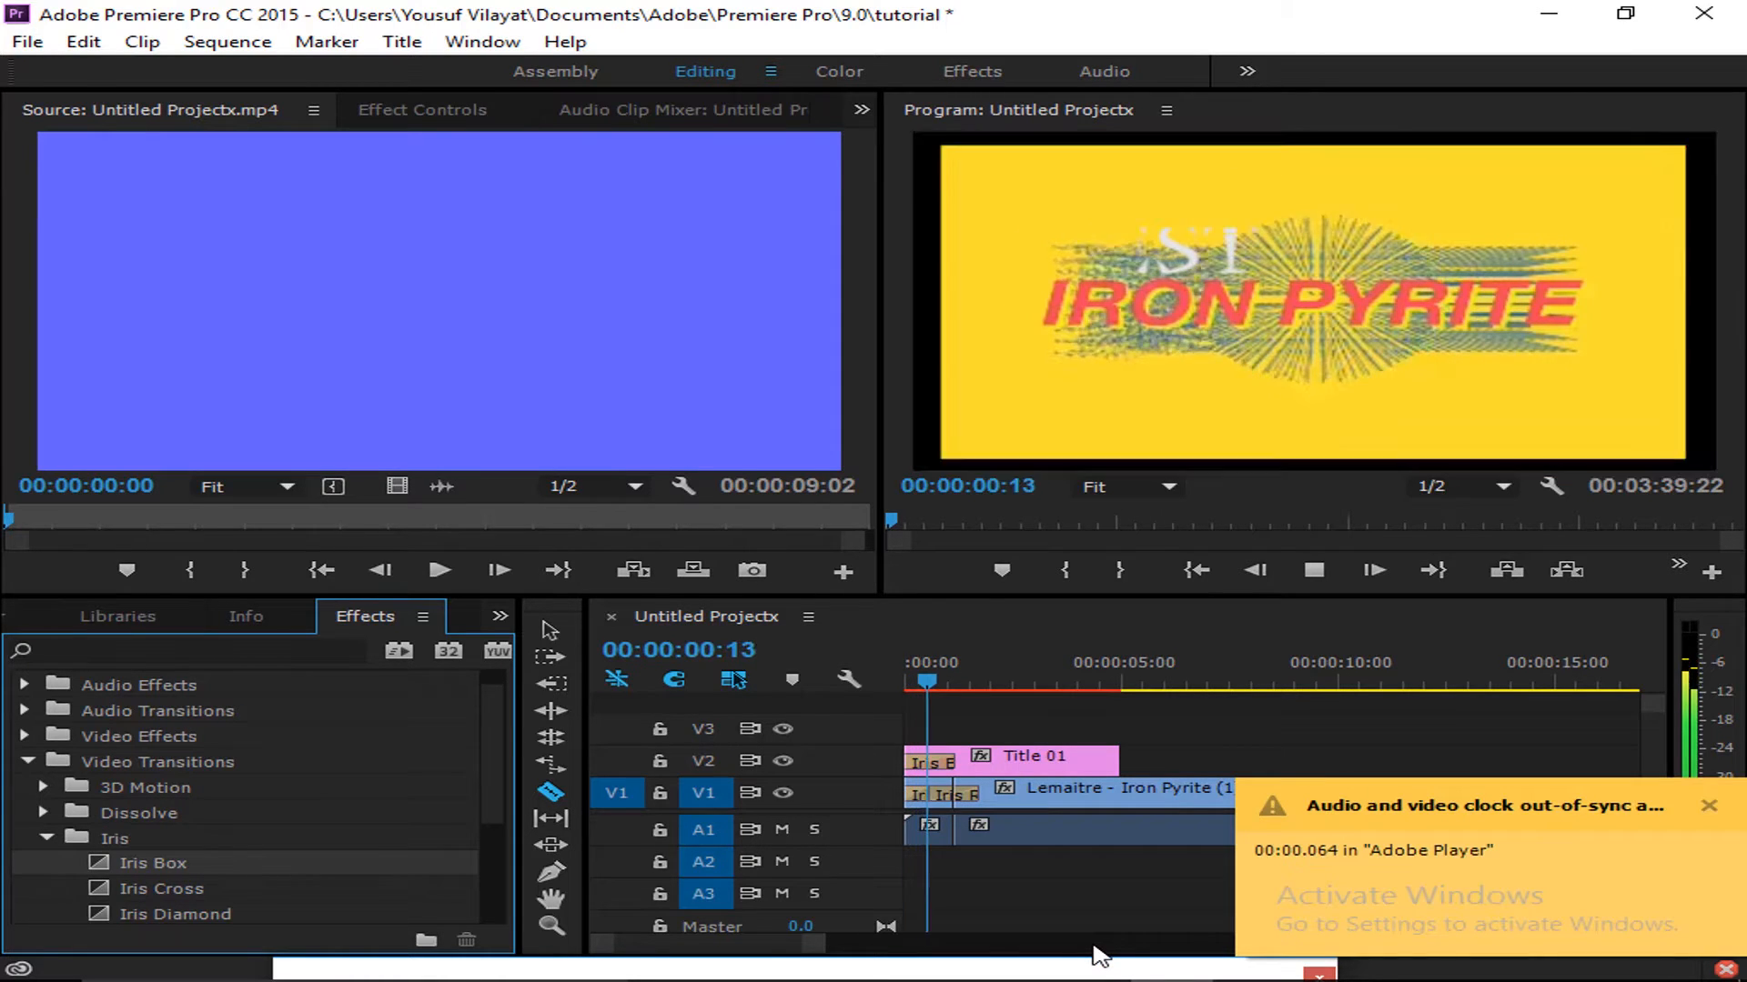
key("space")
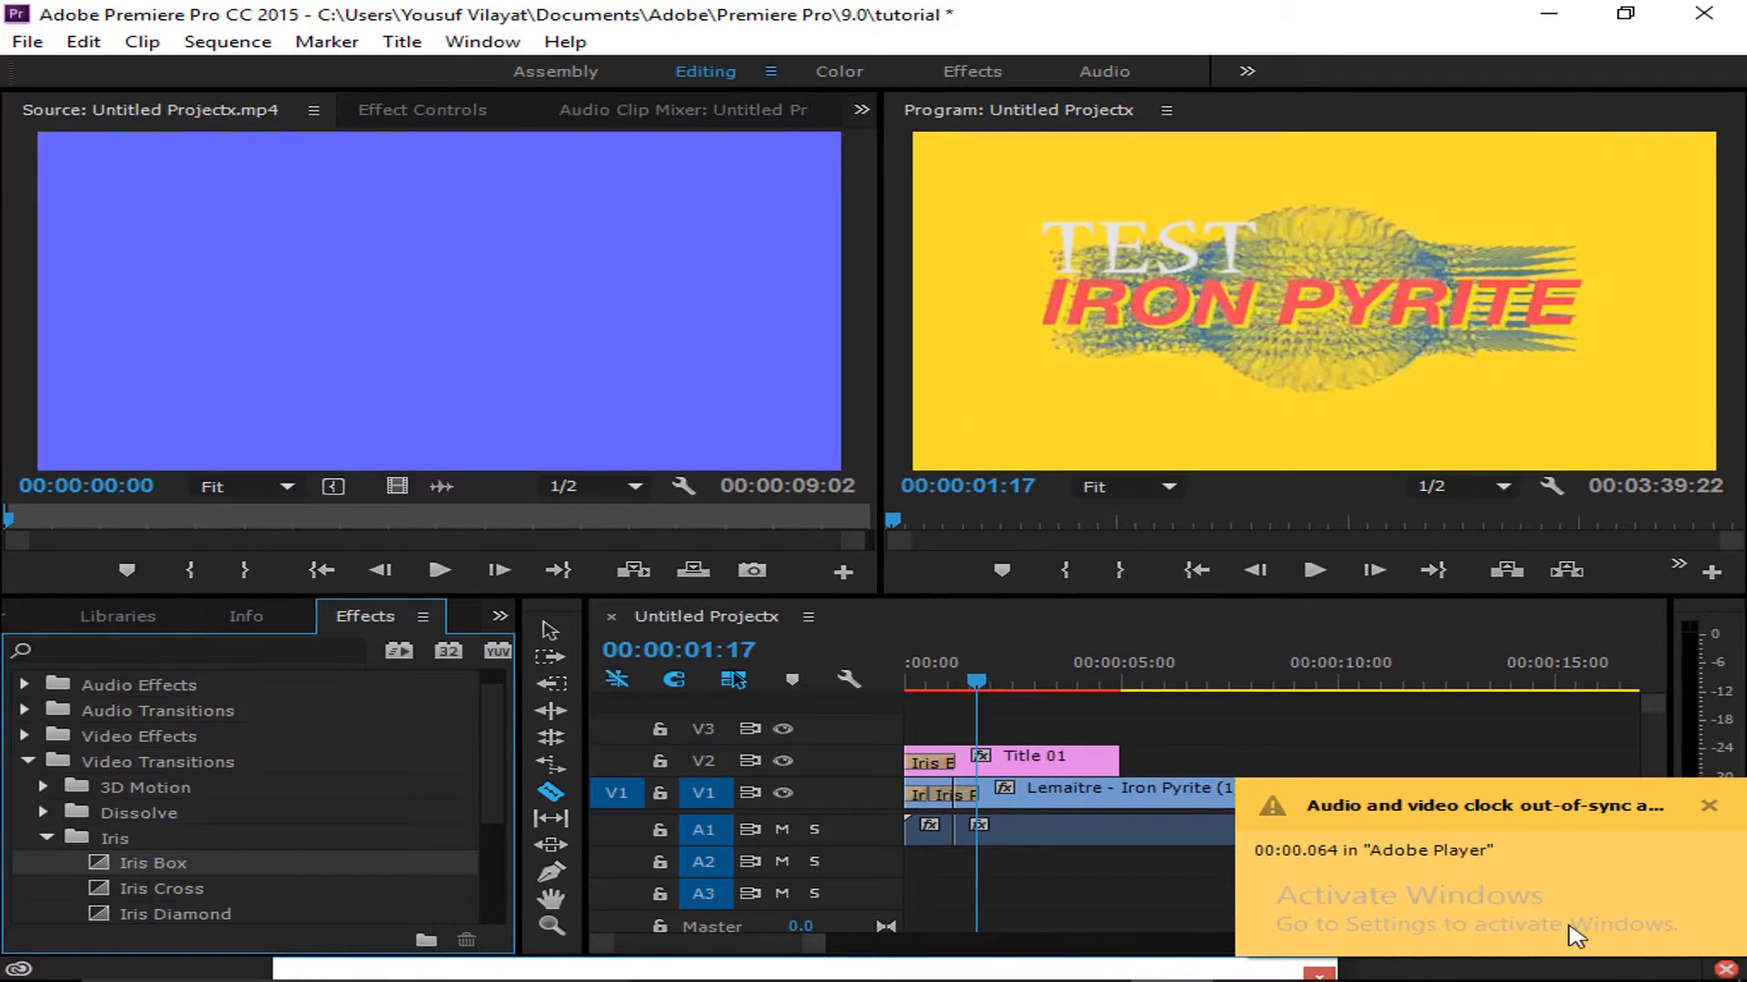
left_click(1708, 806)
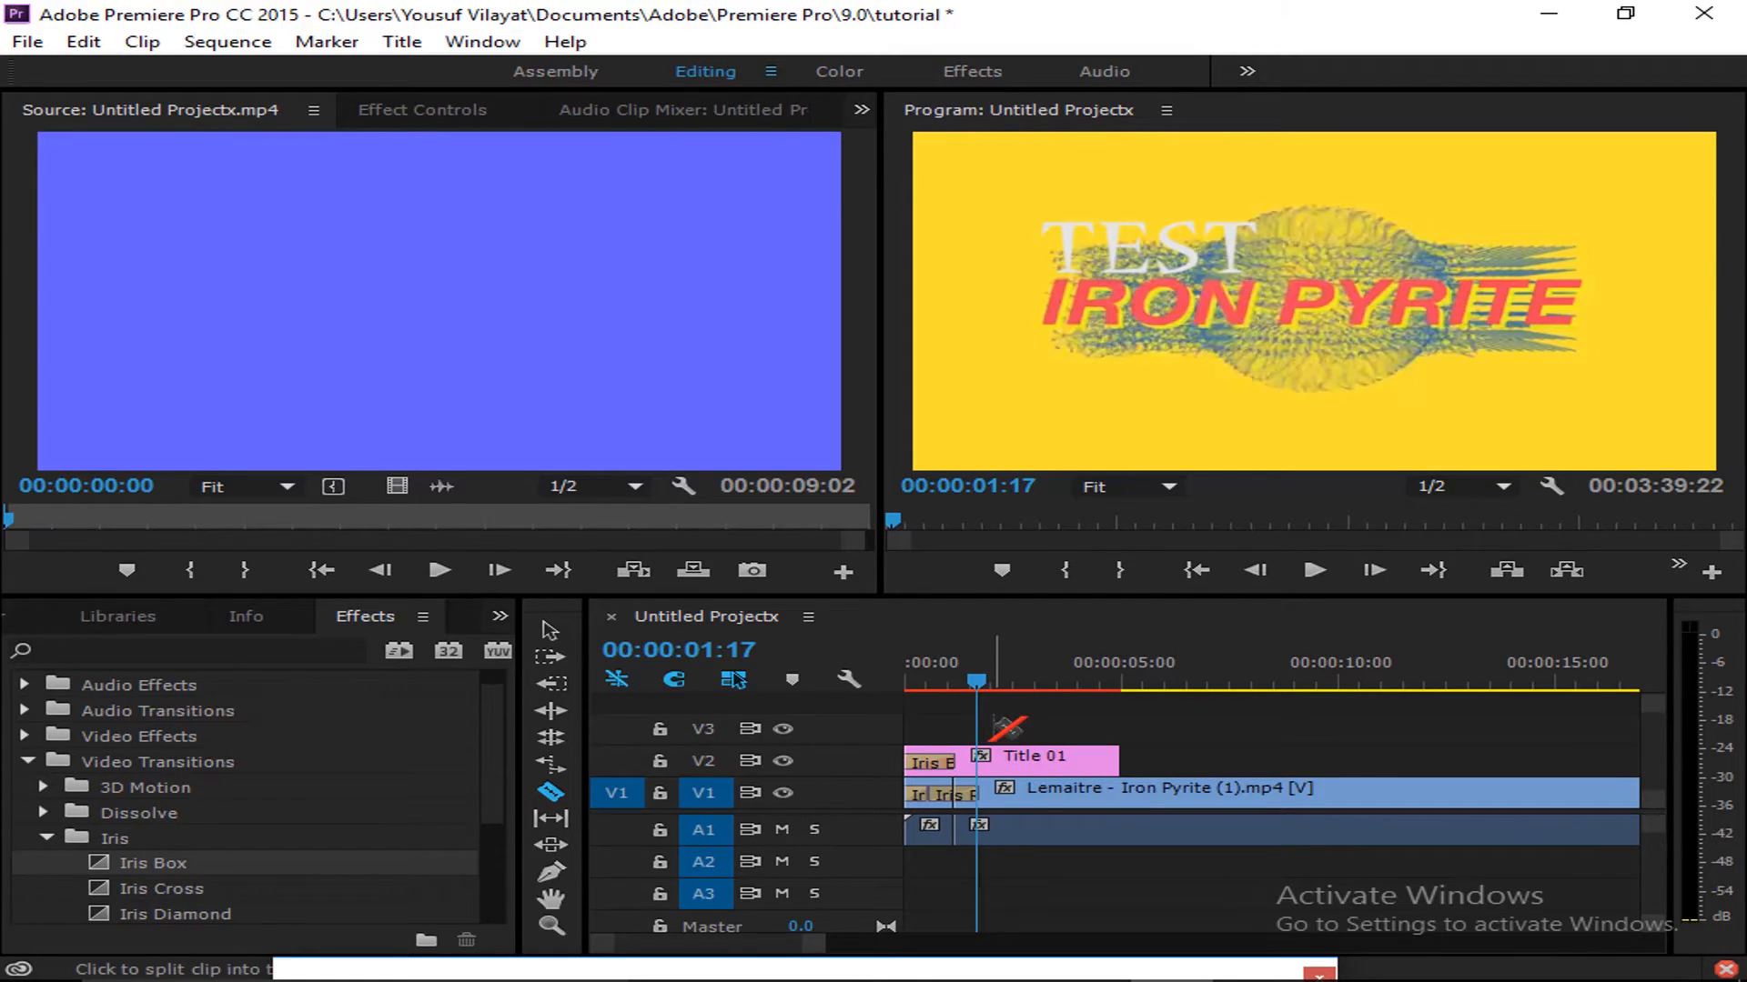
Split the Title 01 clip on V2 at about 3 seconds
left_click(1037, 761)
scroll(189, 705, "up", 1)
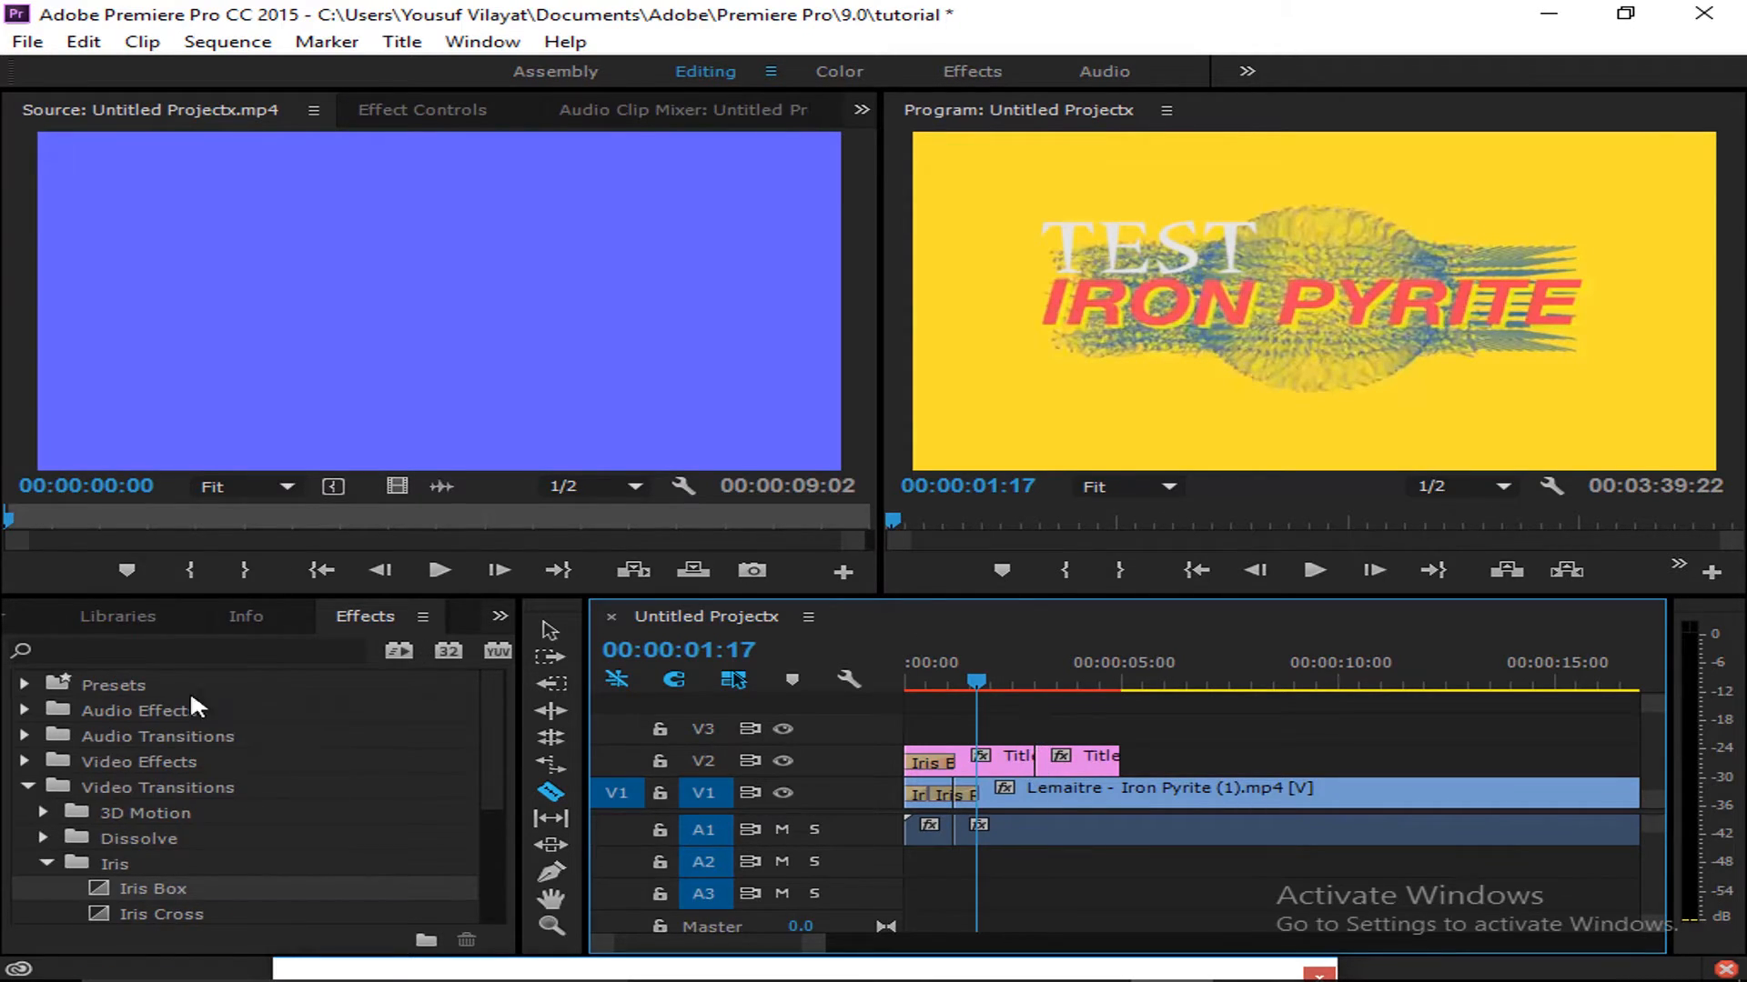
Place the SnapShot(19).jpg image on track V3 at the sequence start and play the sequence briefly
left_click(499, 624)
left_click(506, 649)
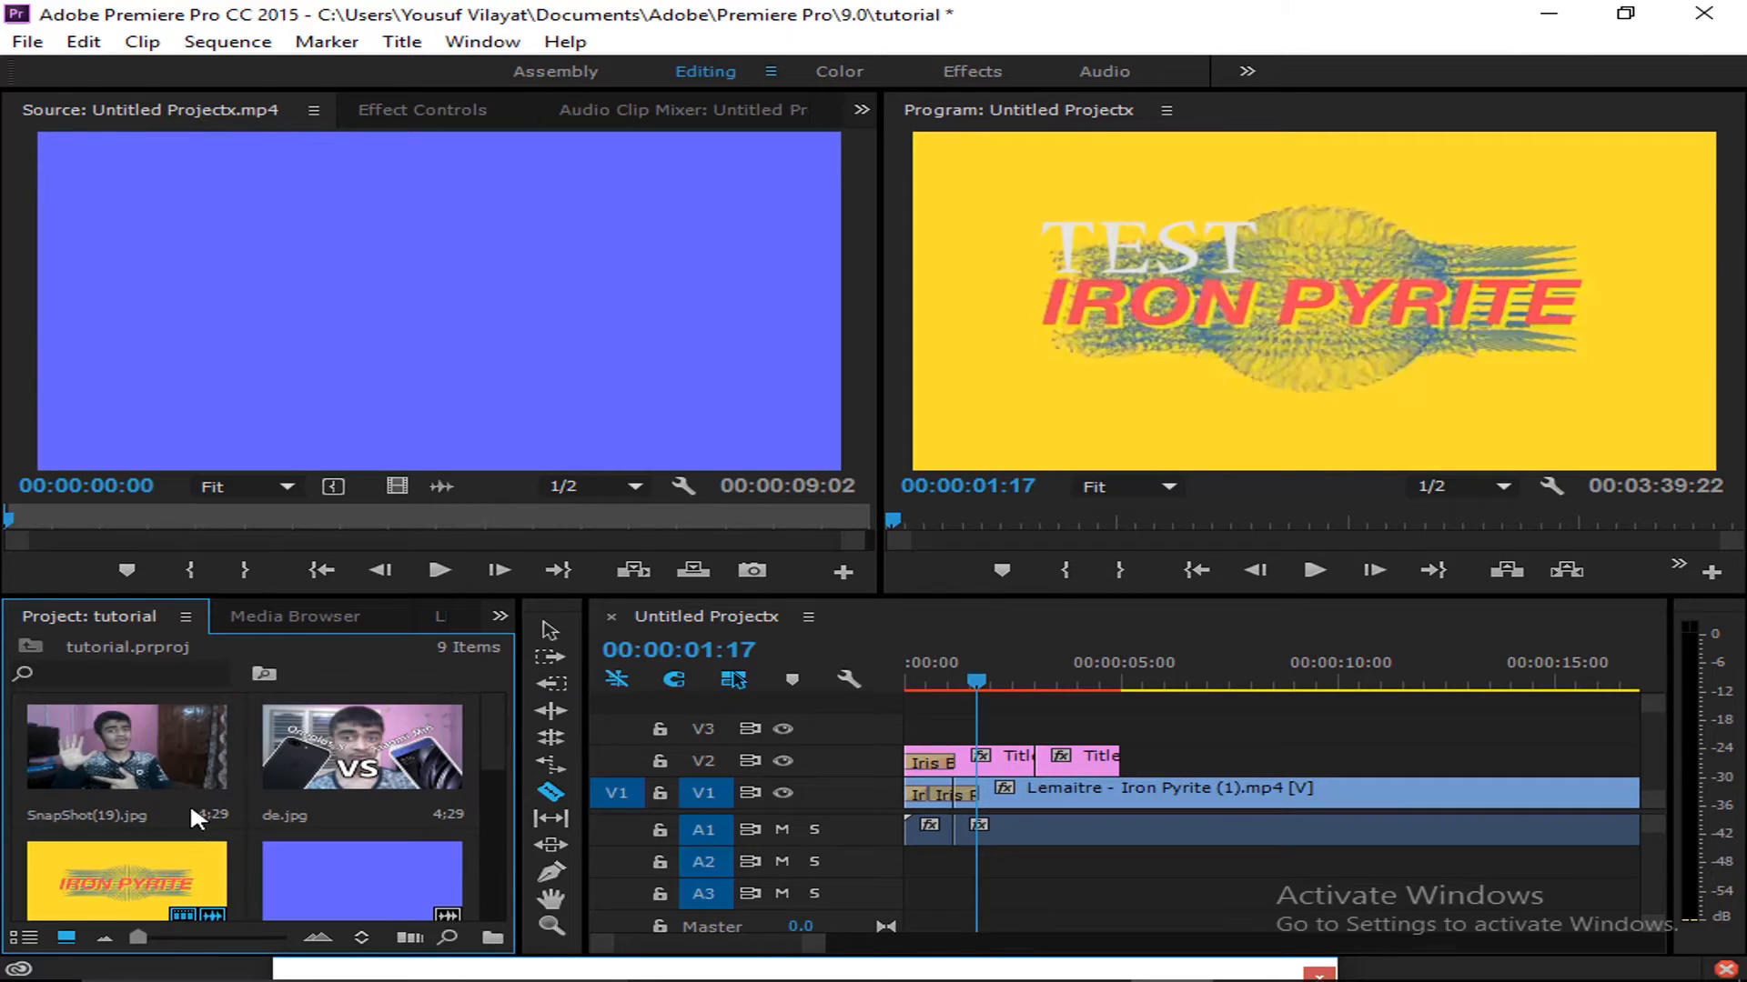
left_click_drag(160, 749, 876, 699)
key("space")
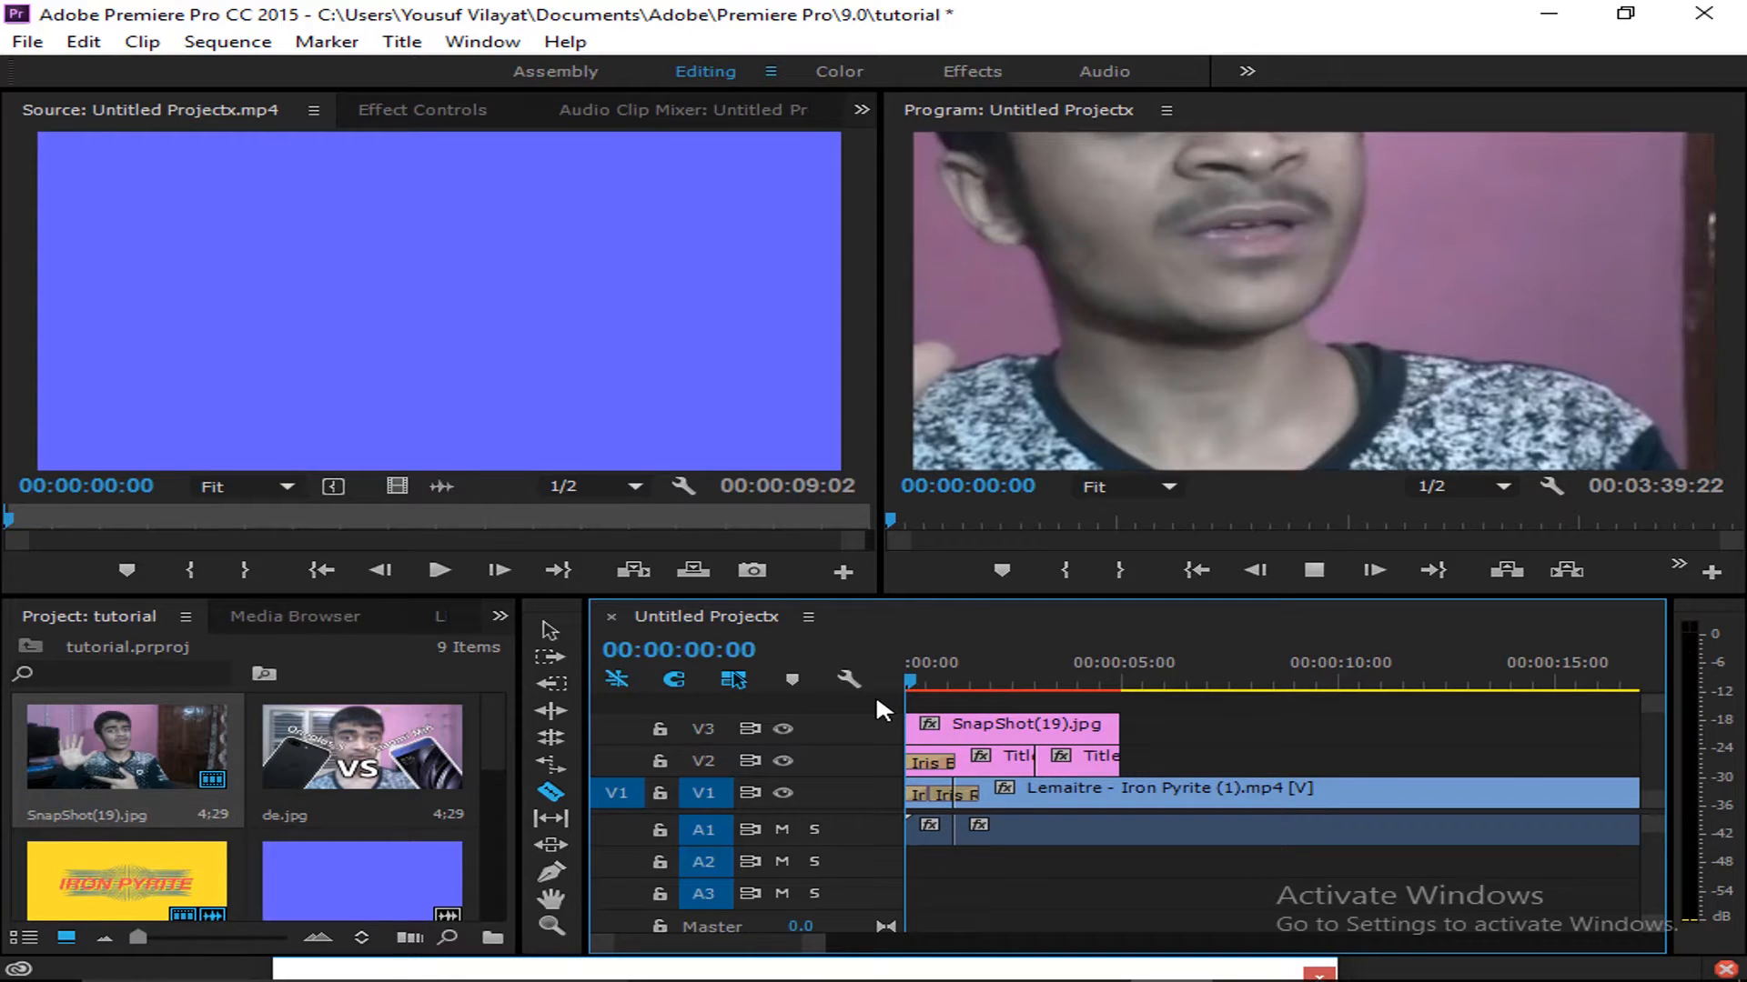
key("space")
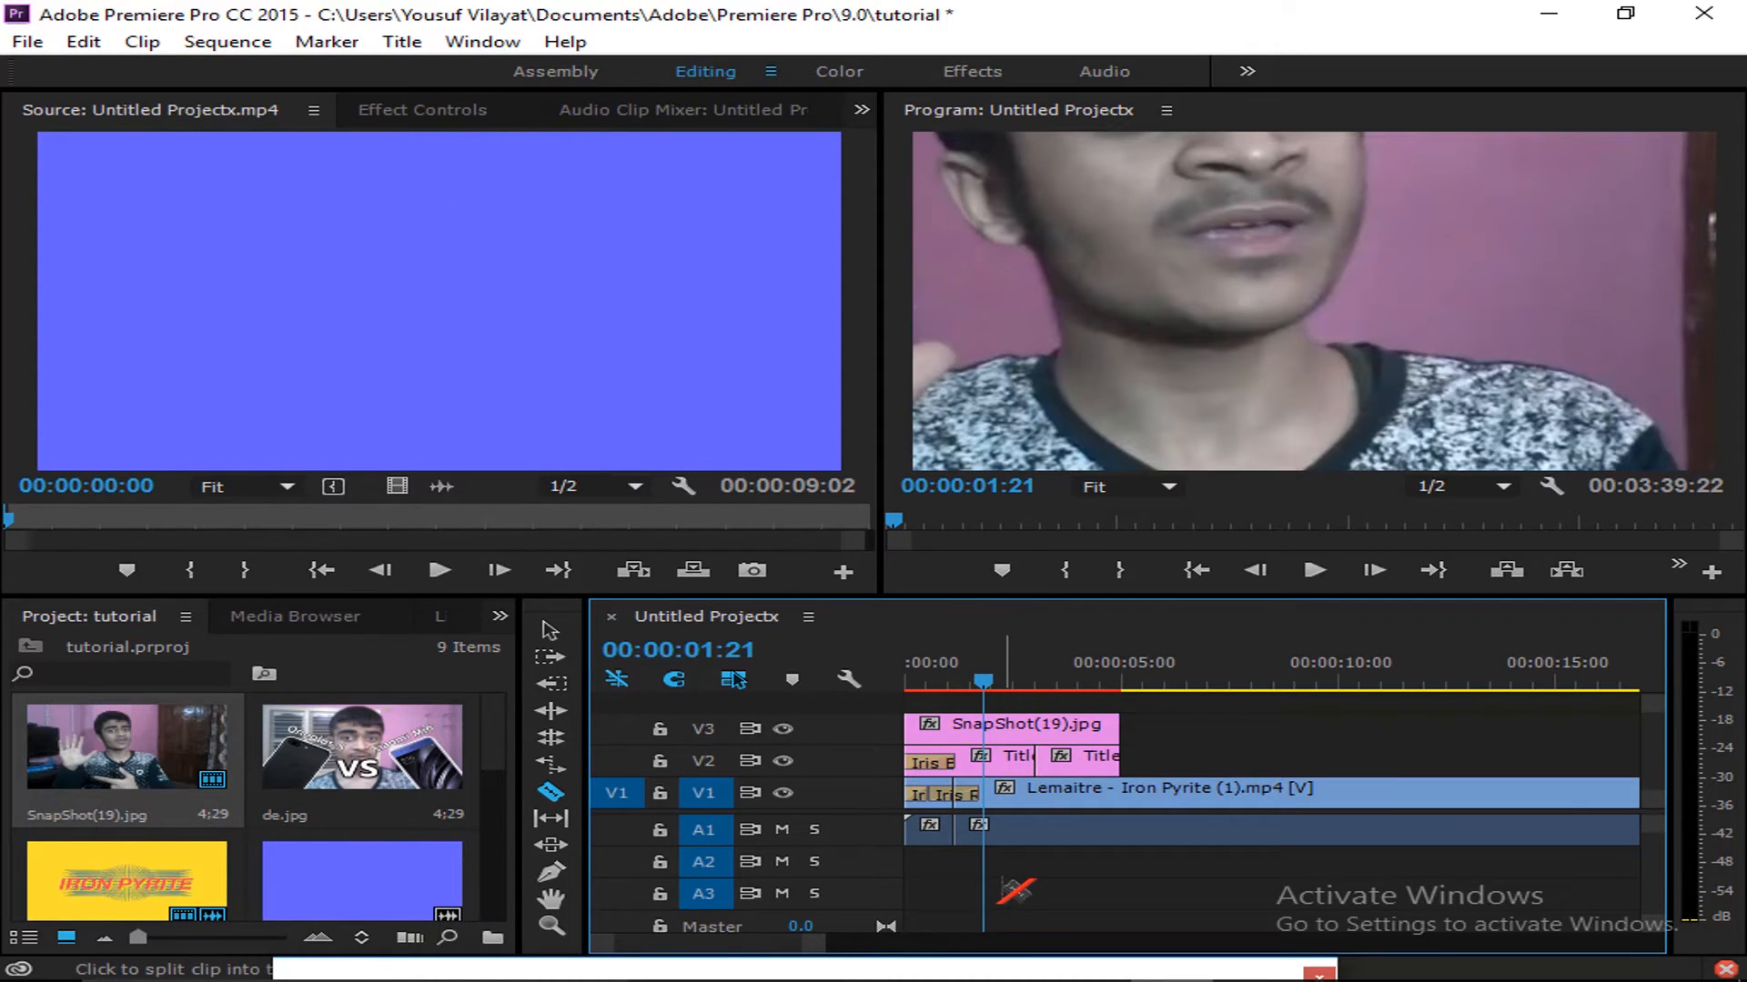
Select all clips in the sequence, open the media export settings, and review the available formats while keeping H.264
key("ctrl+a")
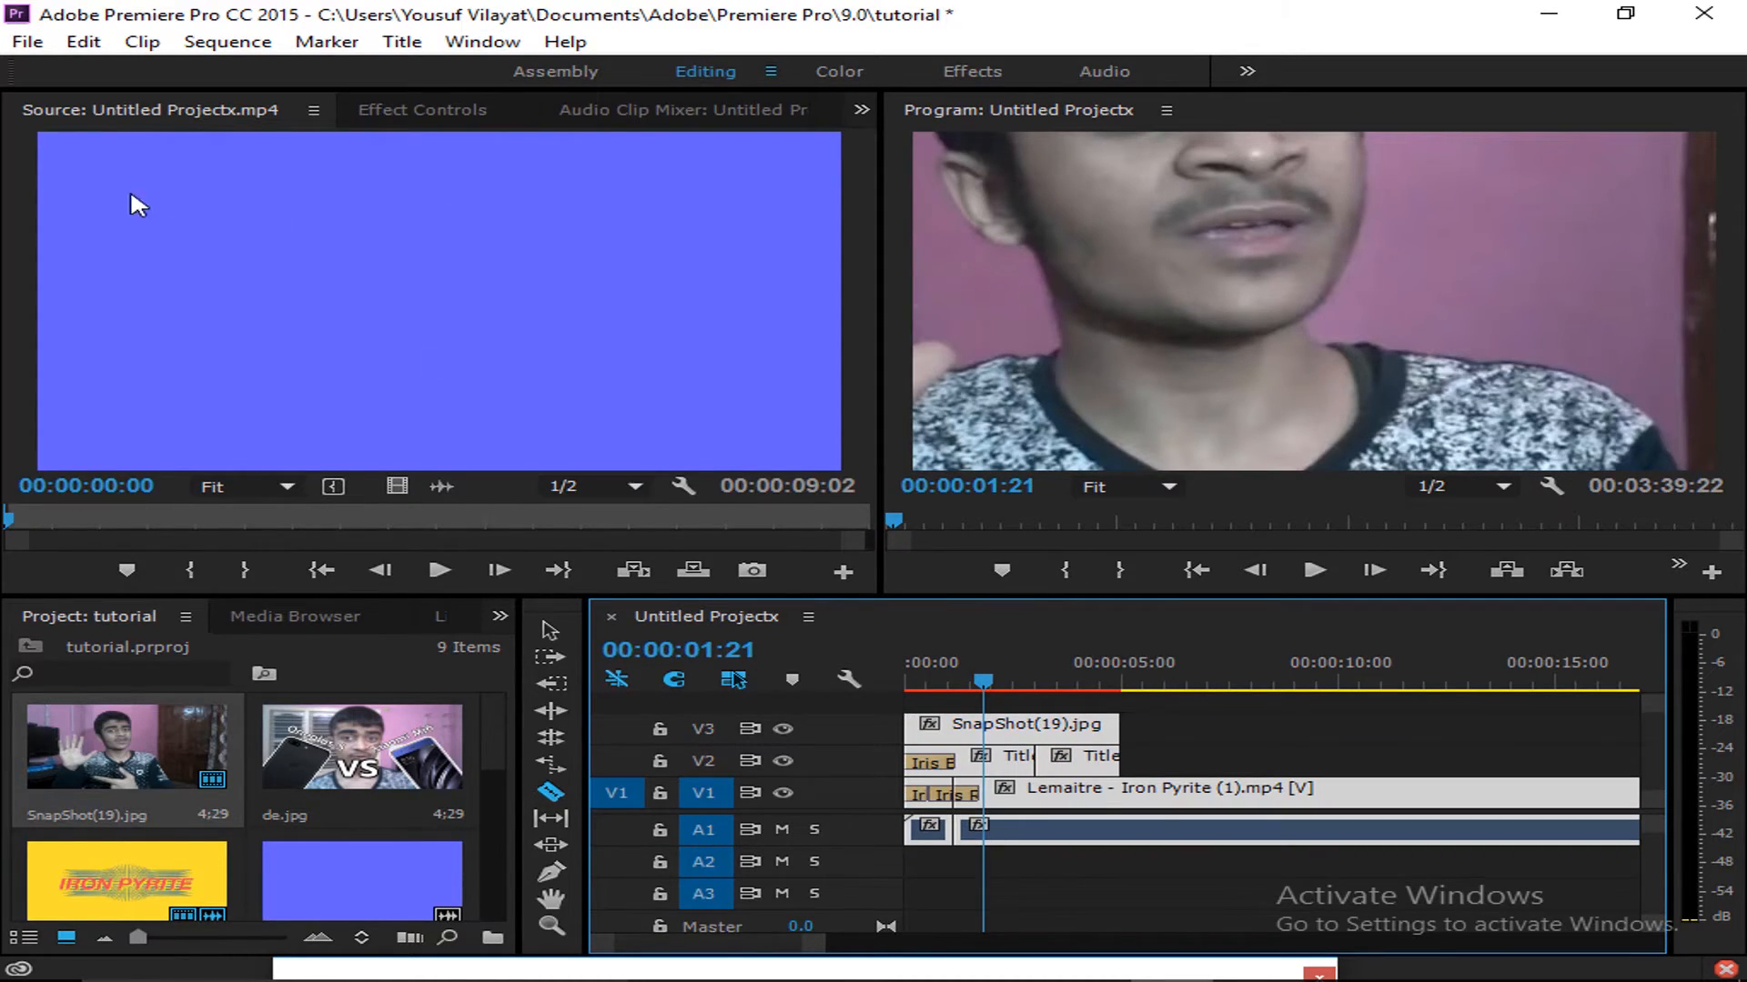
left_click(28, 41)
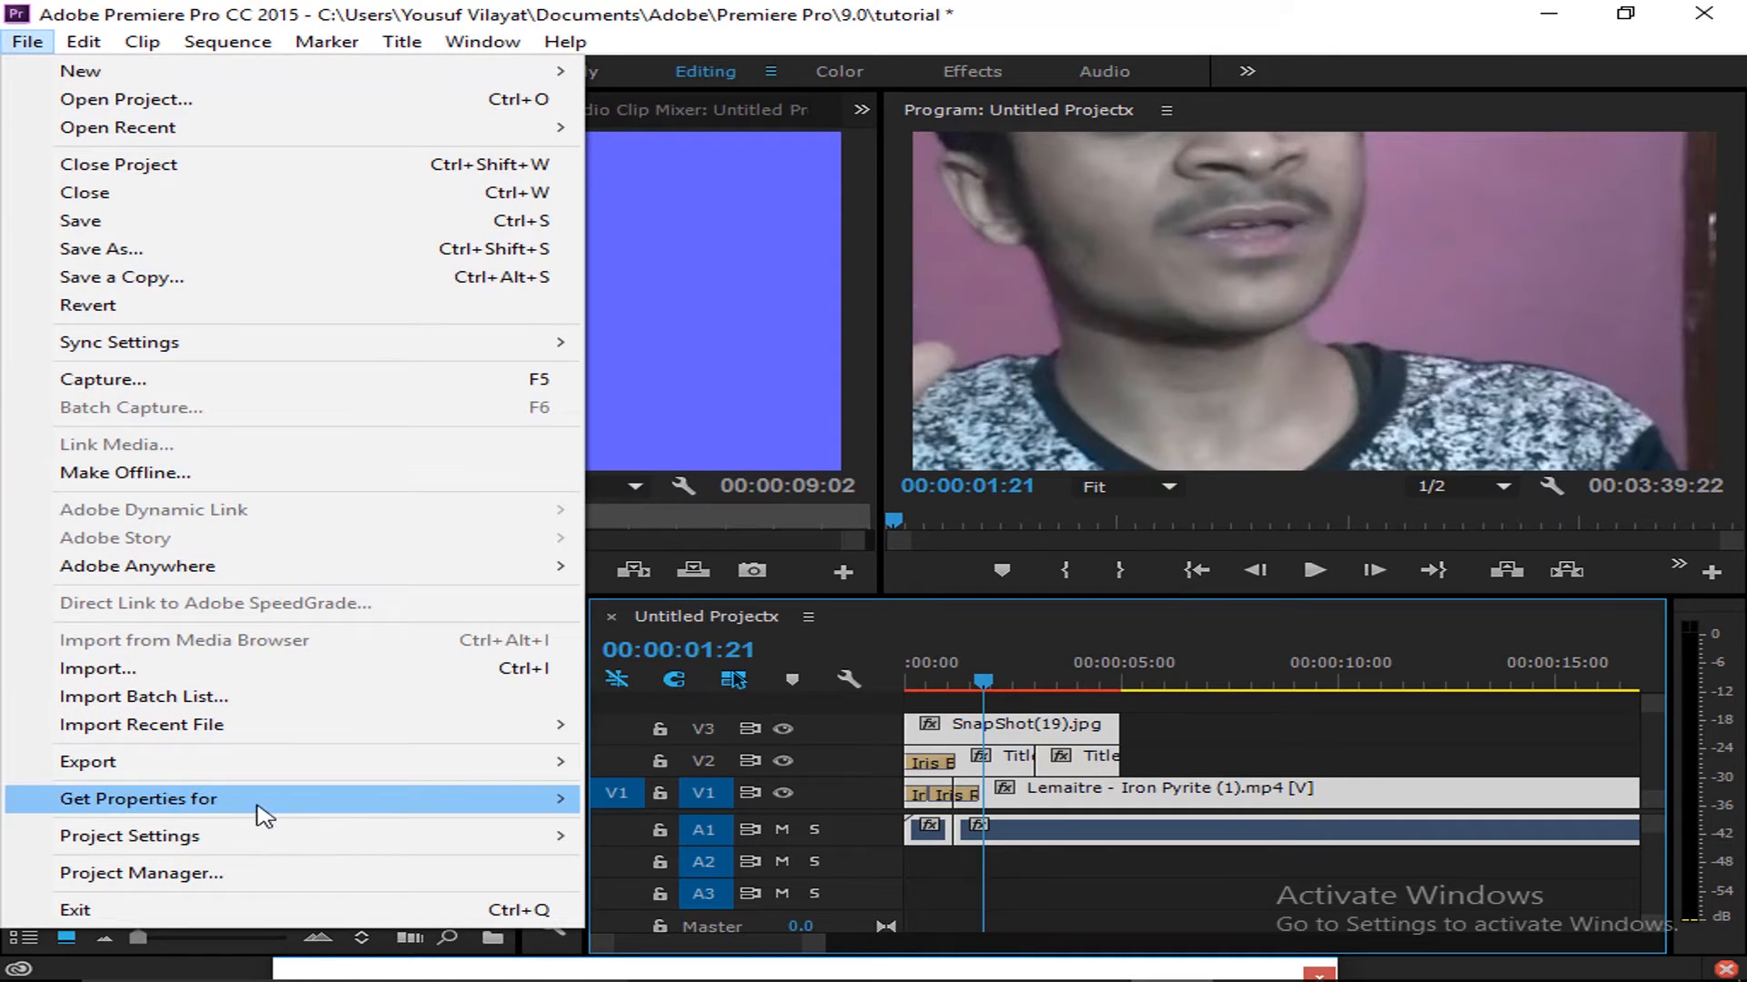
mouse_move(179, 775)
left_click(687, 462)
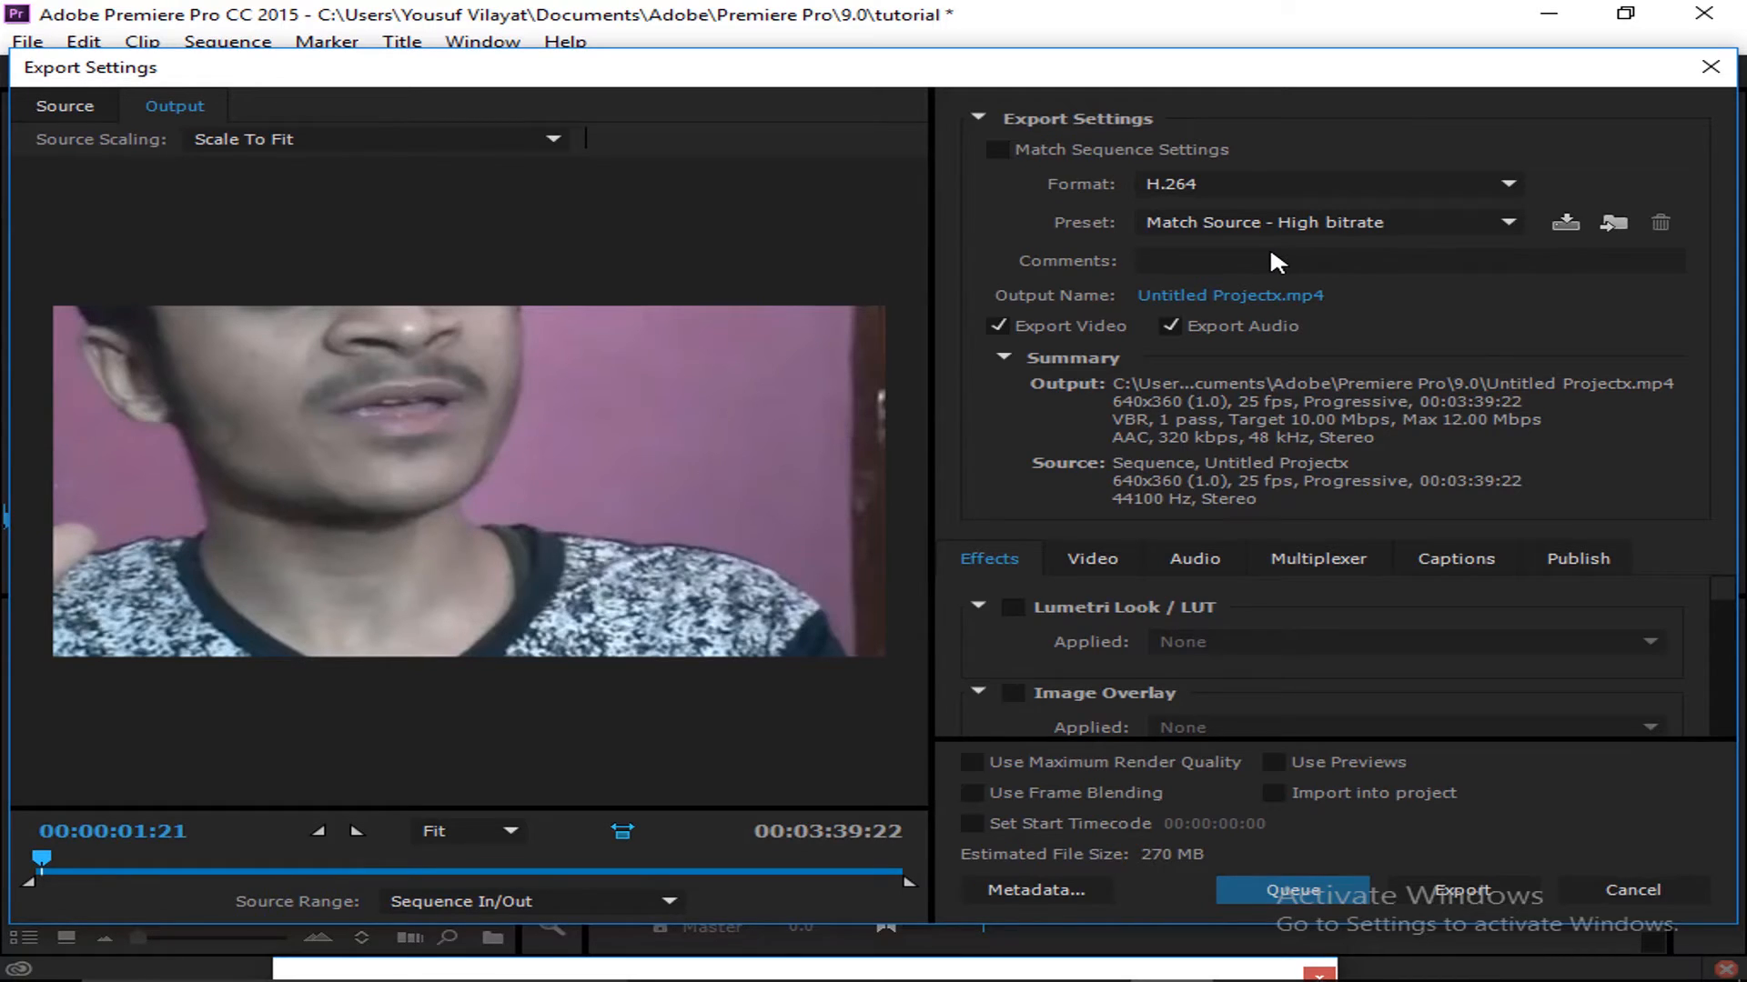
left_click(1254, 188)
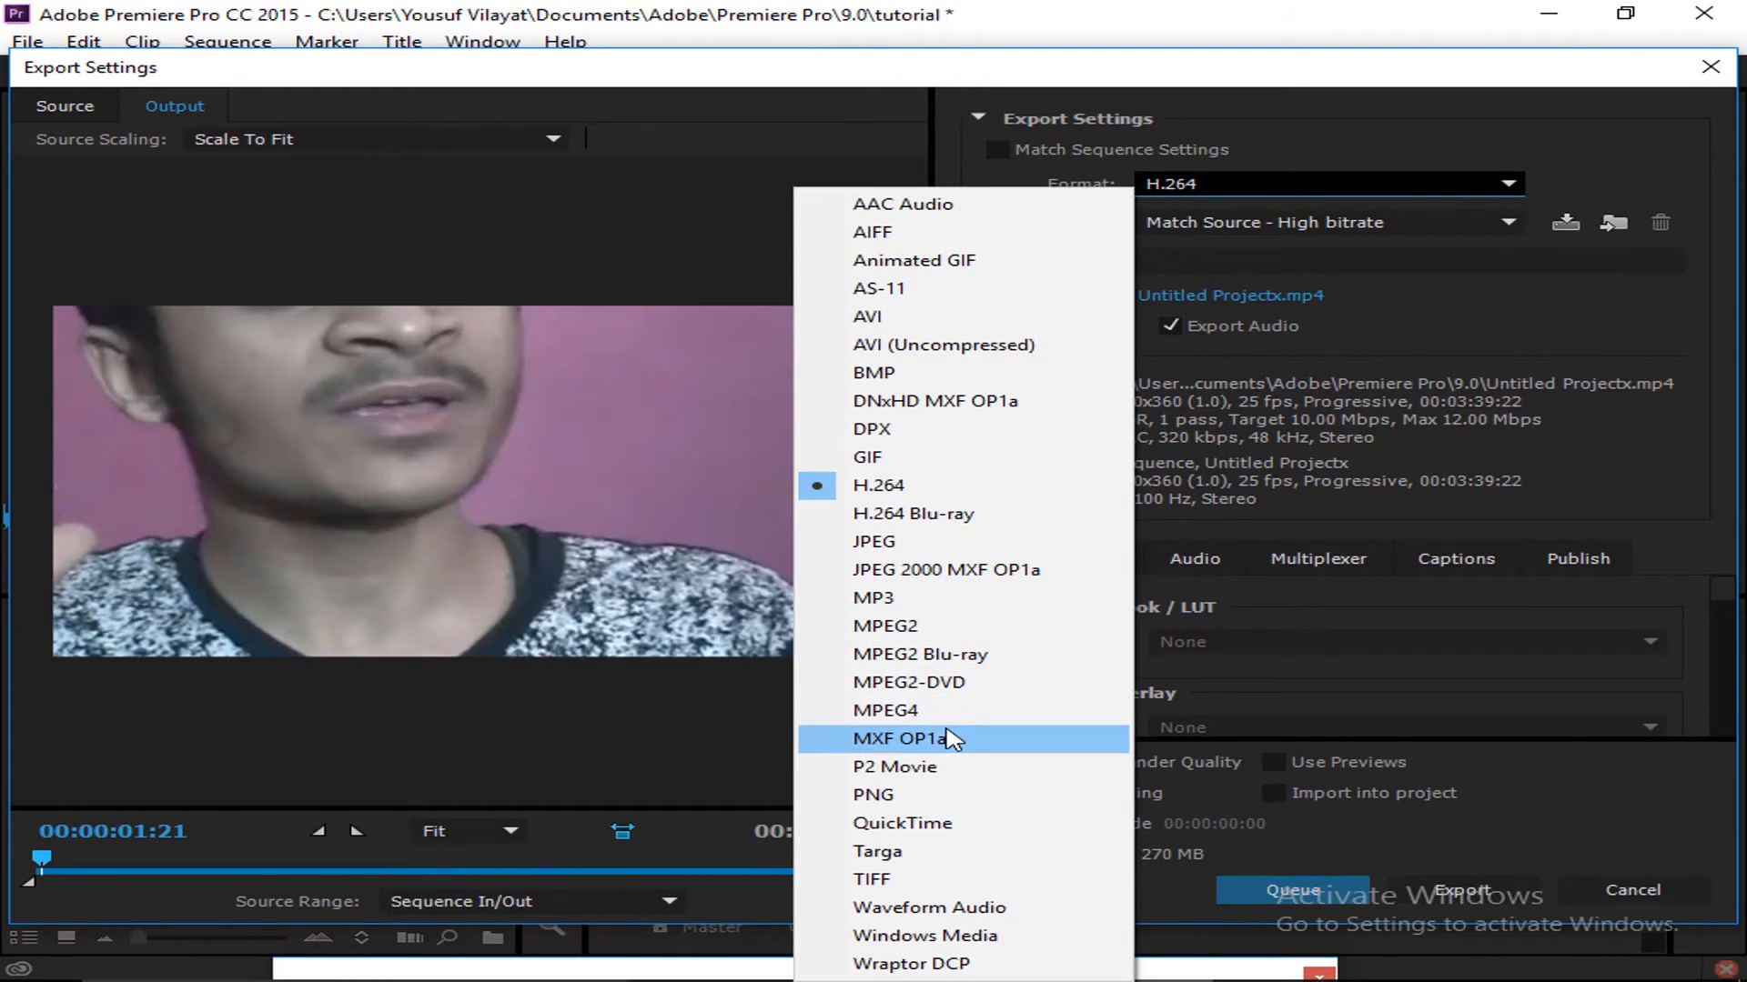
left_click(1393, 315)
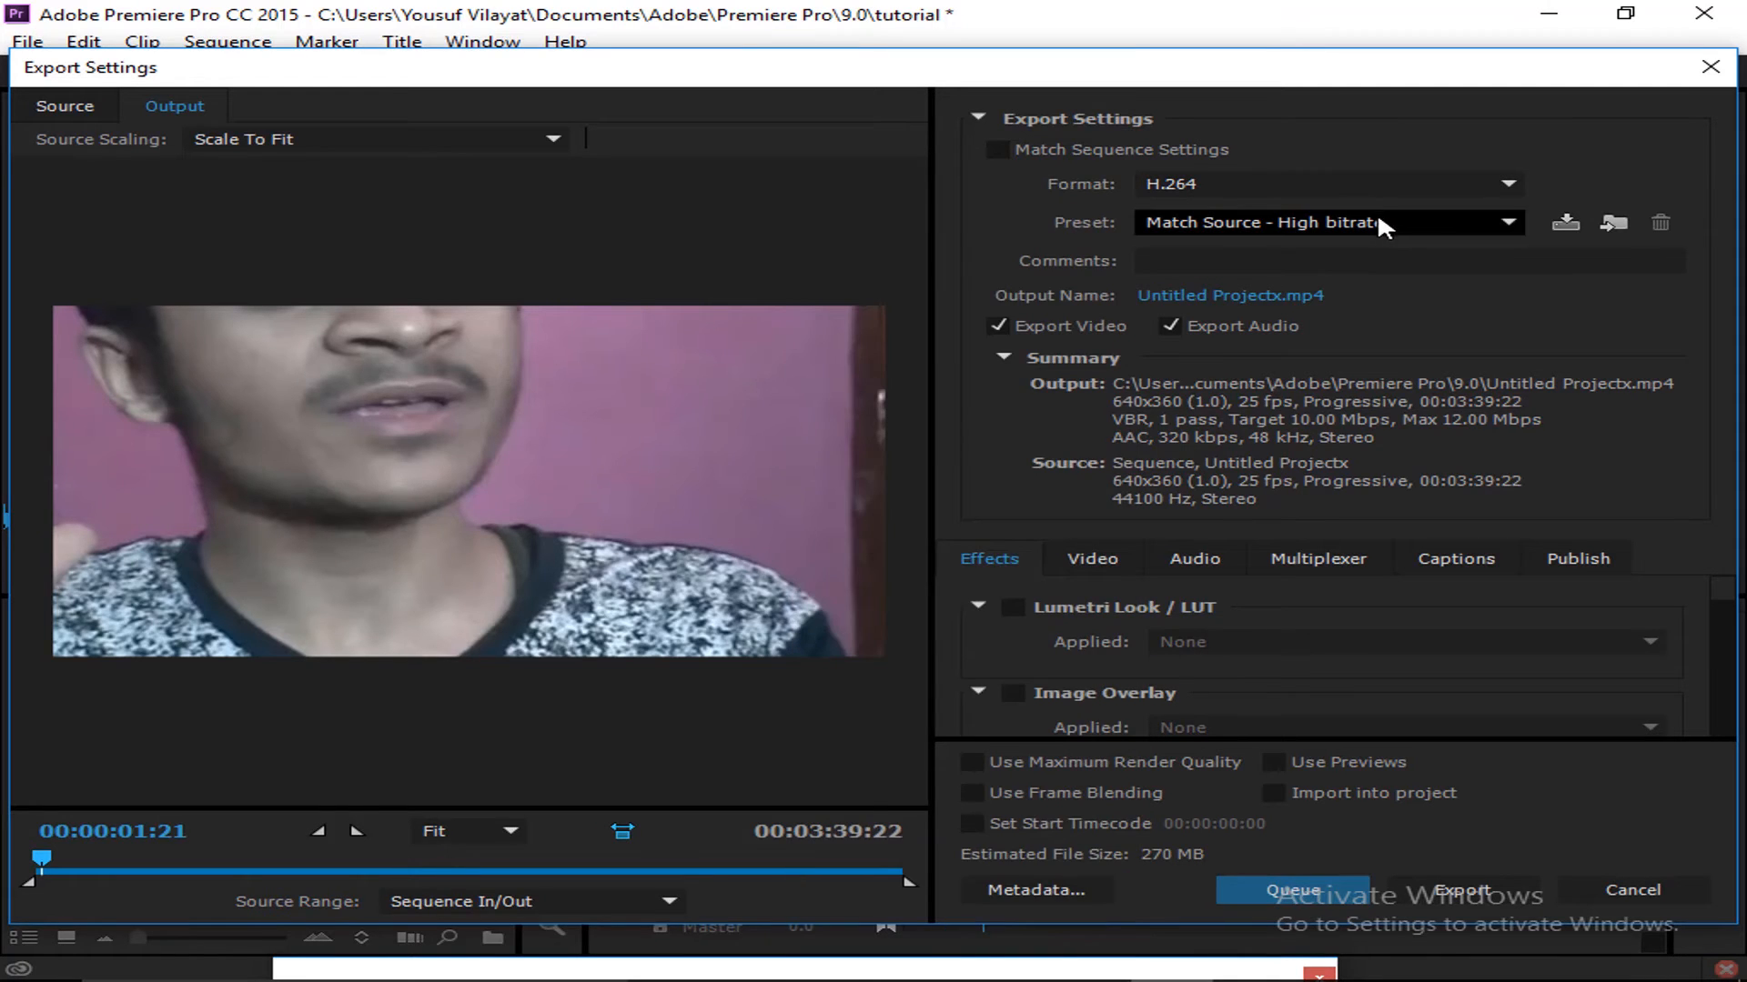
Choose the YouTube 1080p HD preset and start exporting the sequence as Untitled Projectx.mp4
left_click(1364, 222)
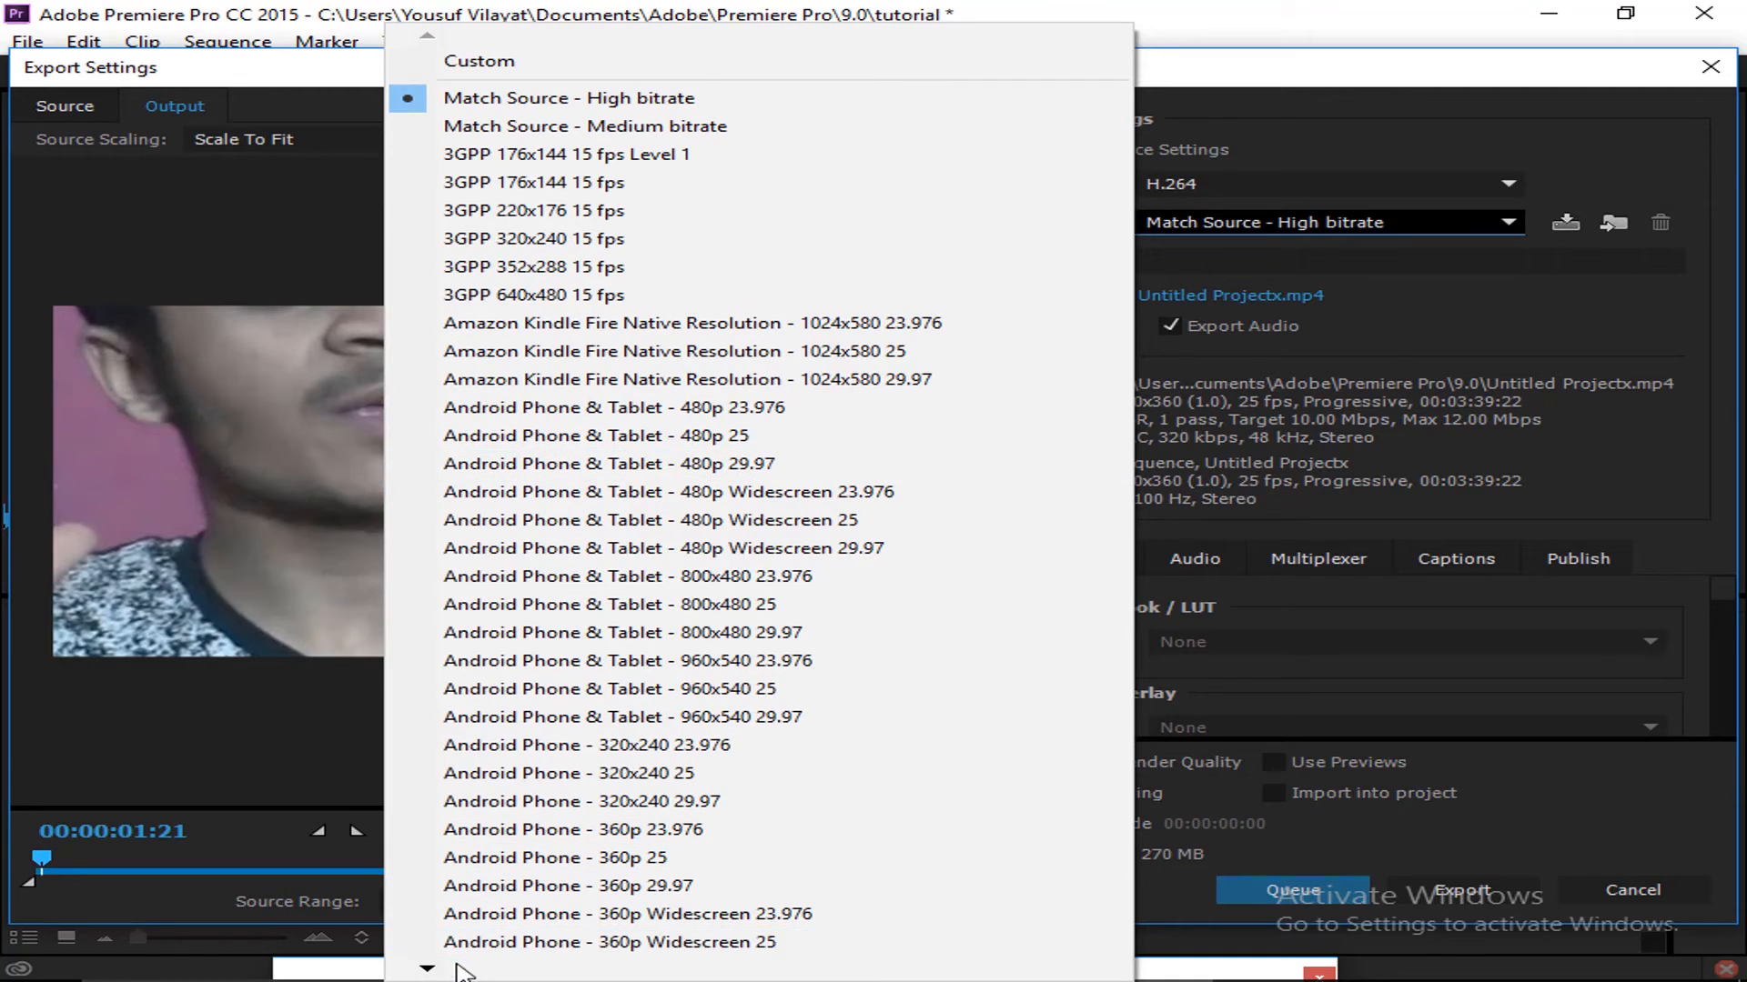
mouse_move(441, 971)
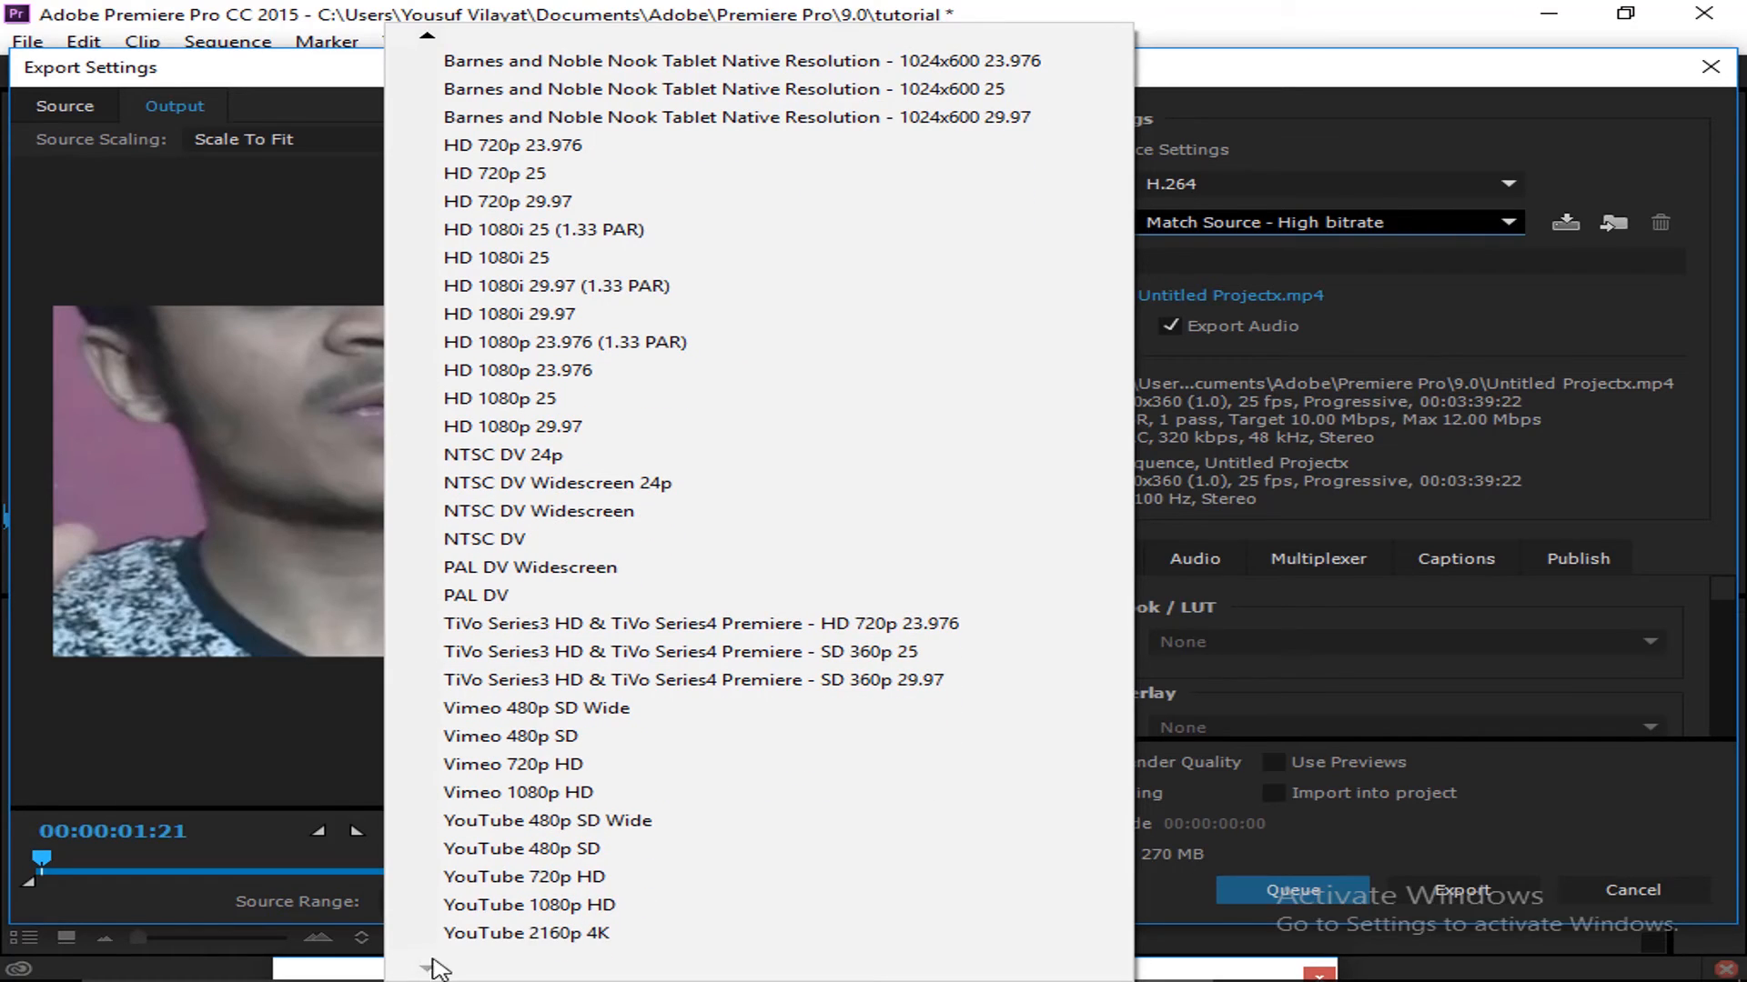
left_click(575, 905)
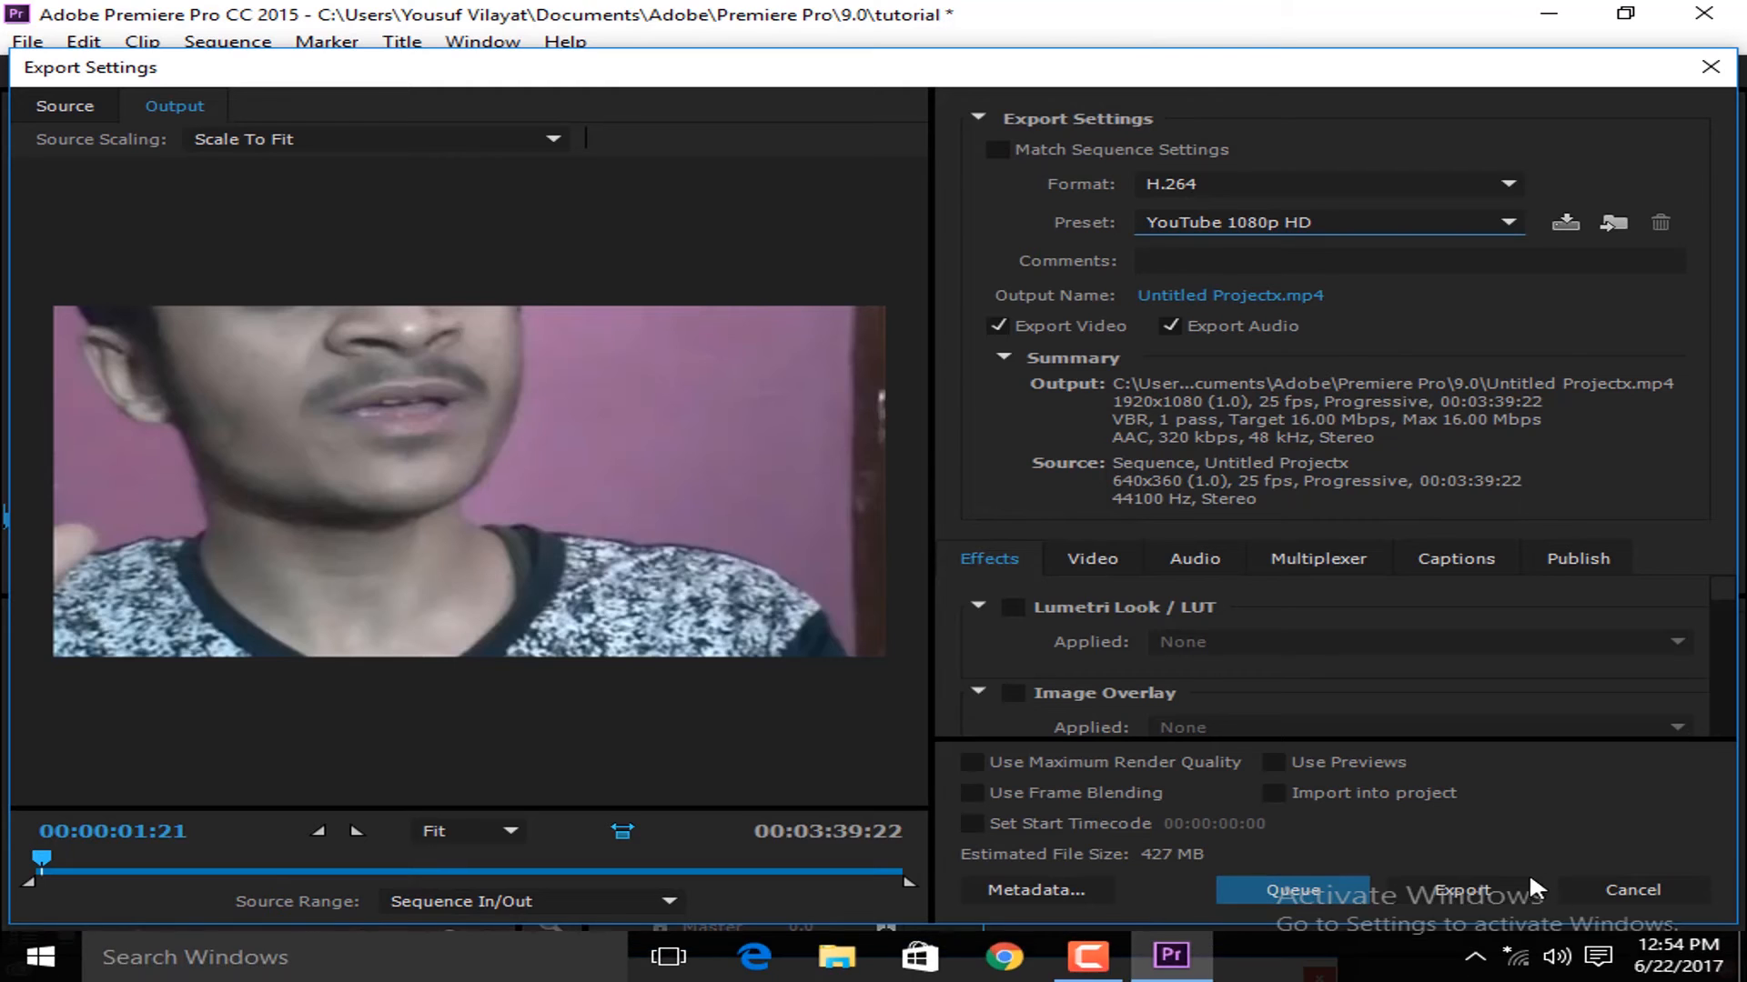
left_click(1491, 892)
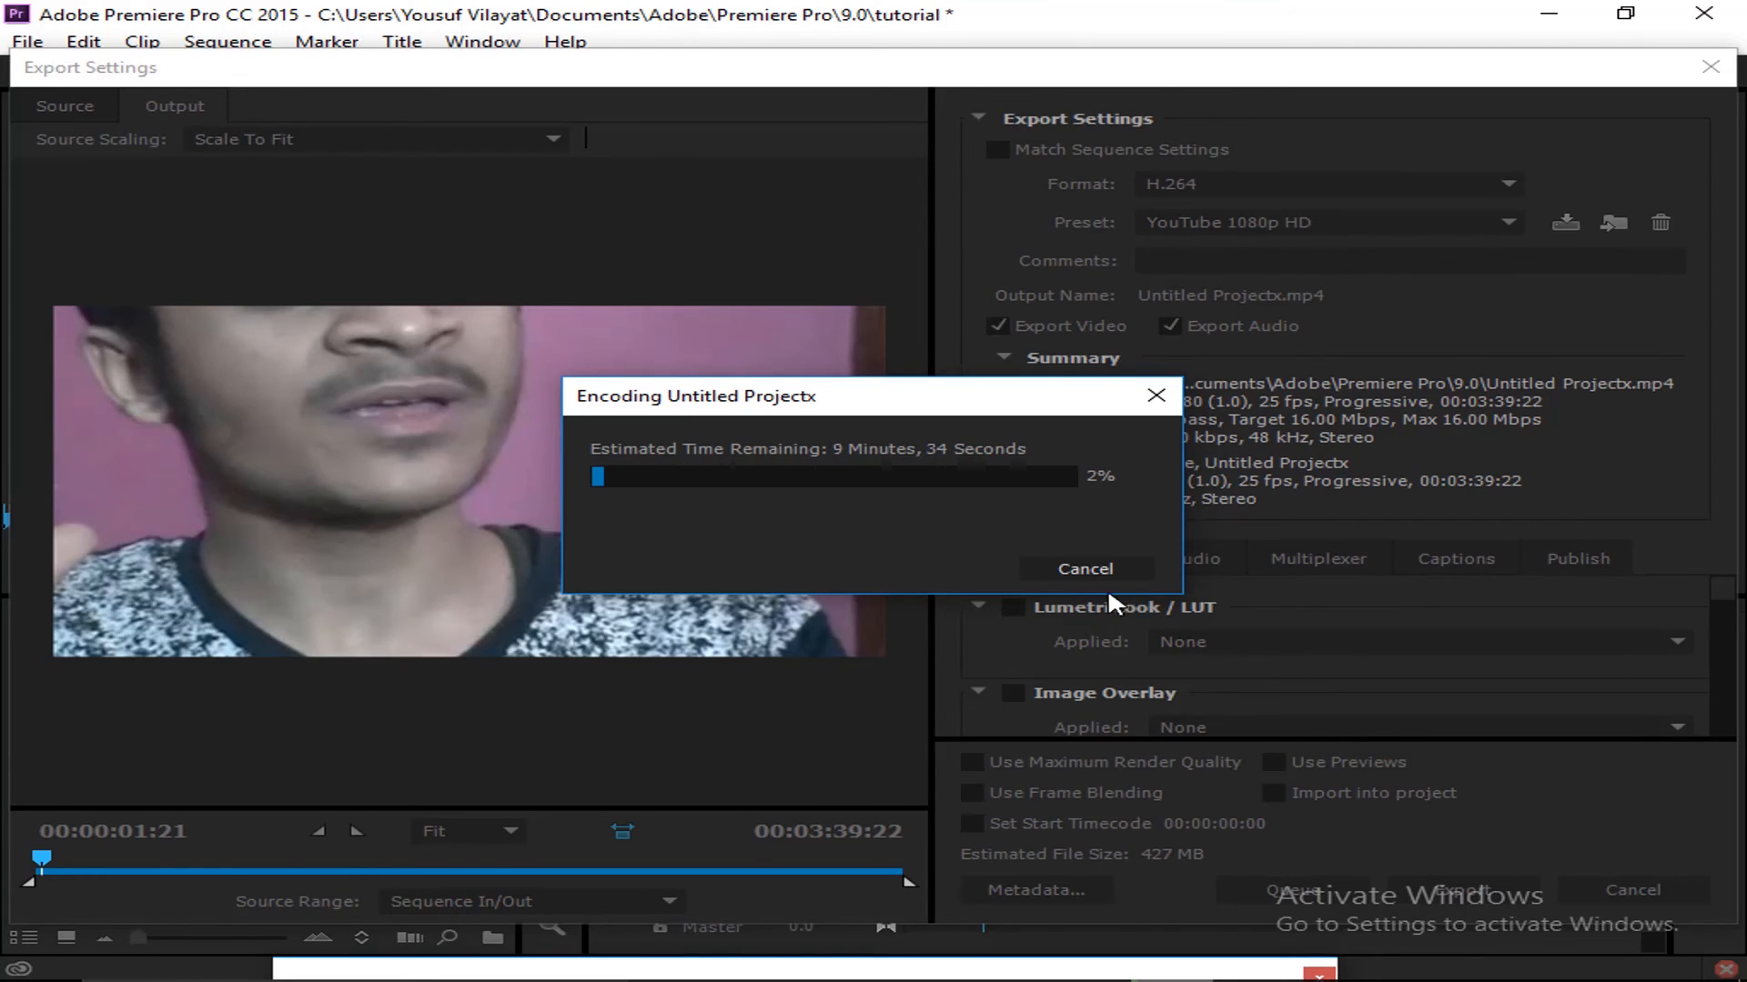
Cancel the encoding of the sequence and close the export settings
left_click(1093, 564)
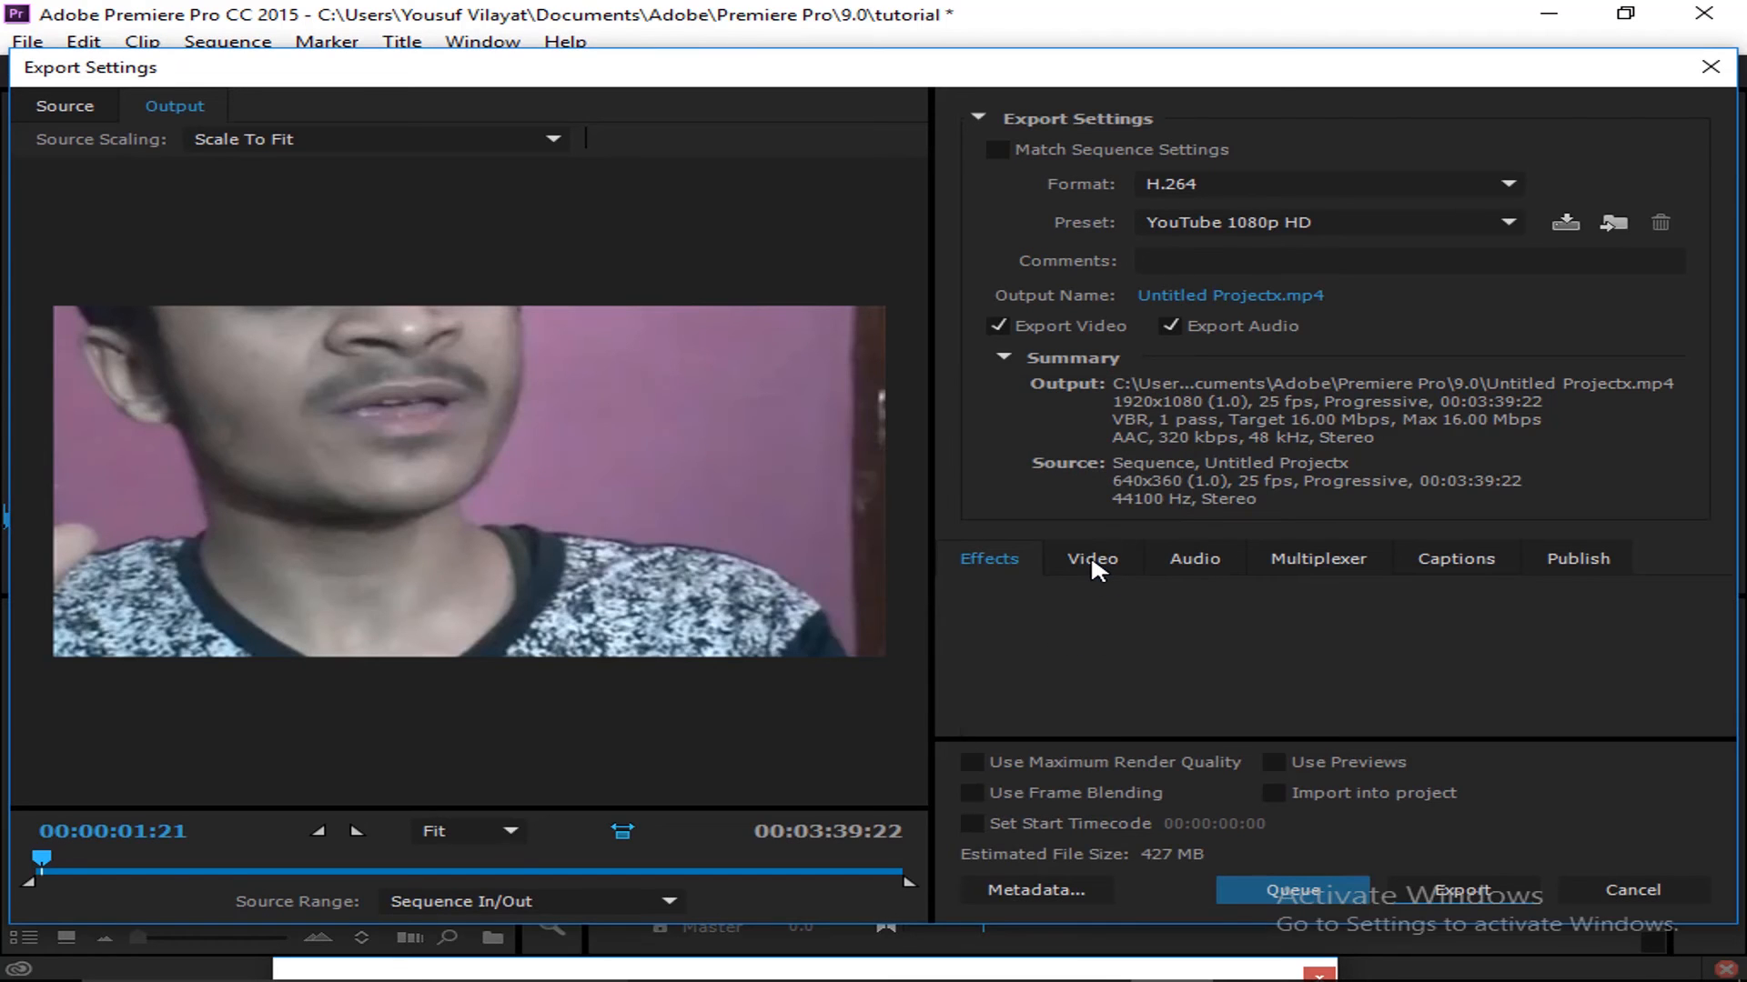
left_click(1710, 66)
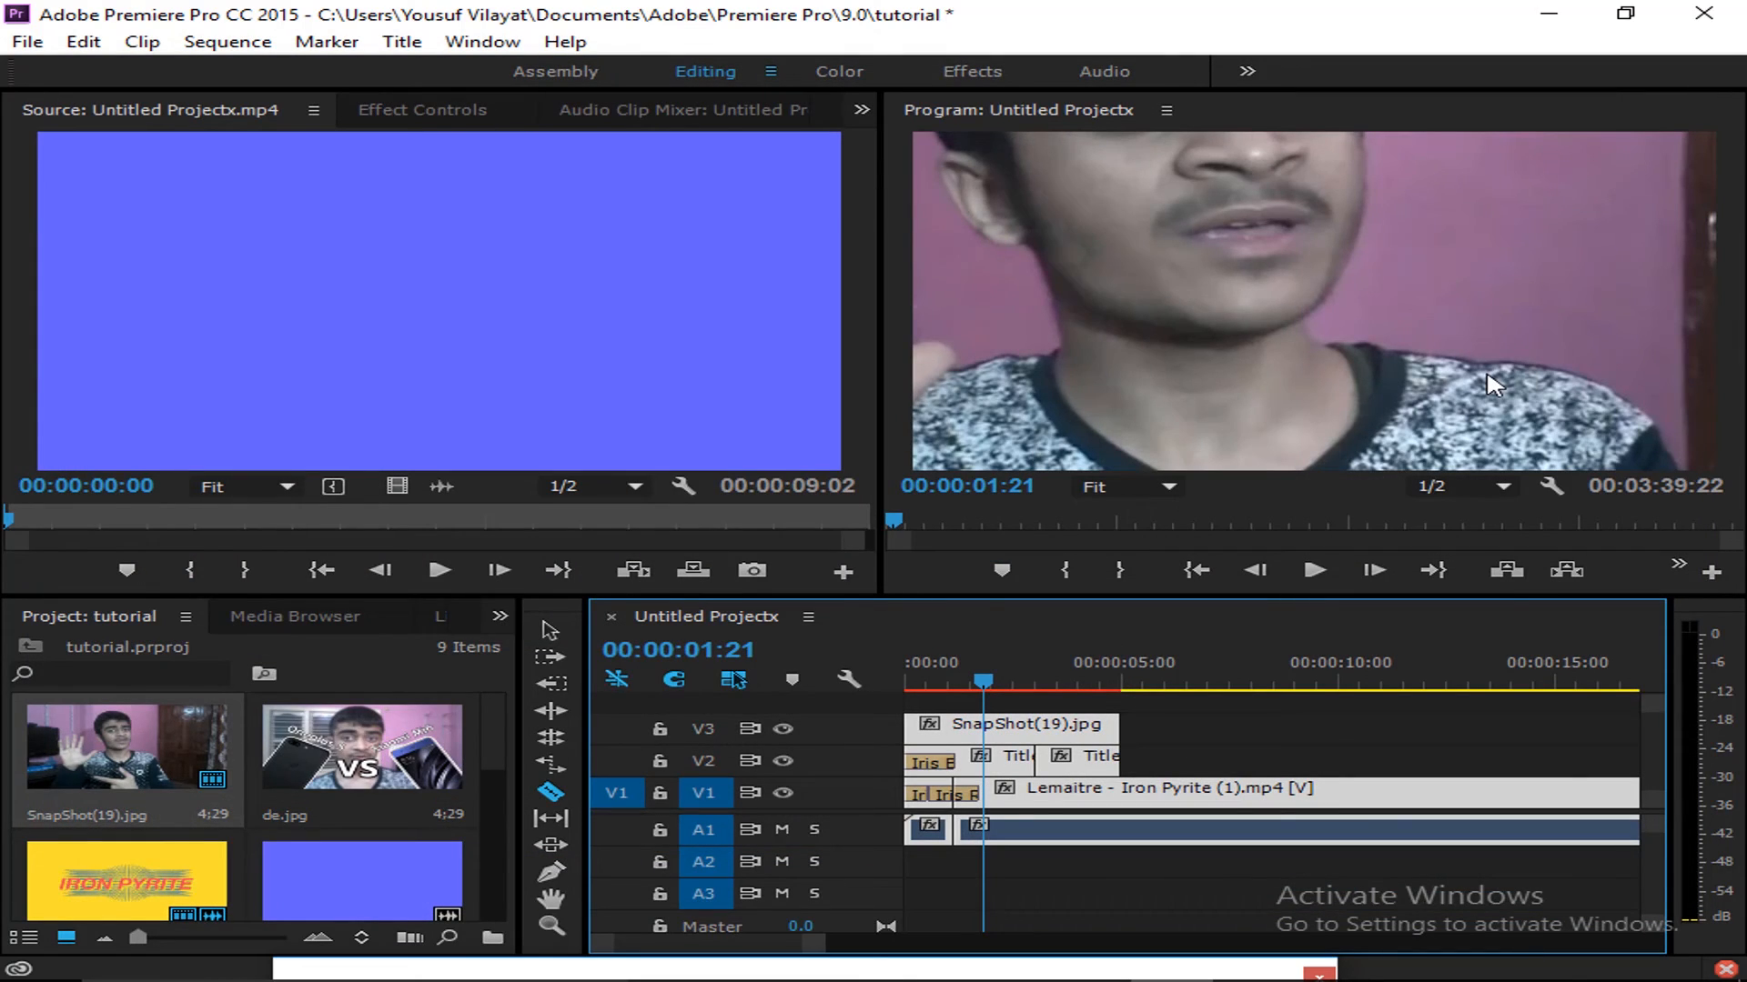